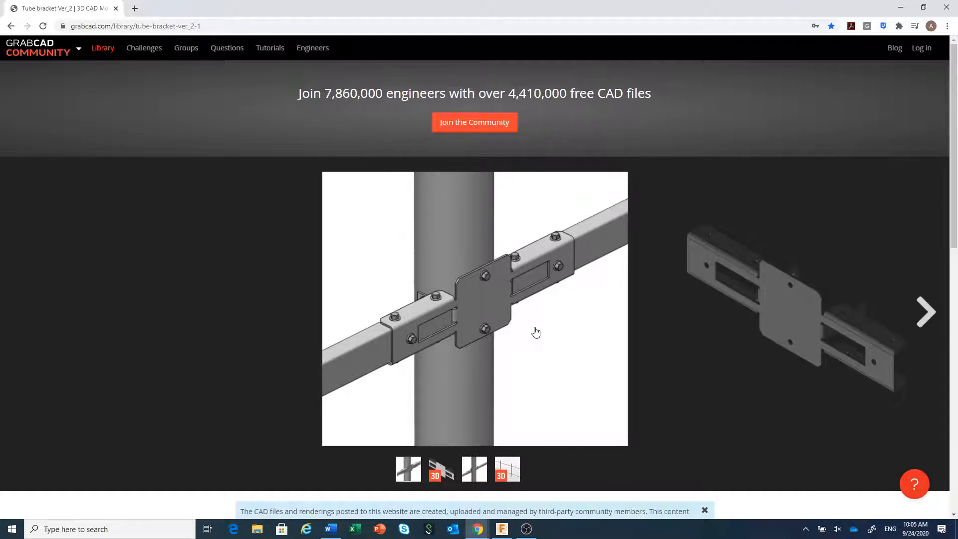
# Switch to the Autodesk Fusion 360 YouTube channel and browse the French-language Fusion 360 playlist
pyautogui.moveTo(480, 533)
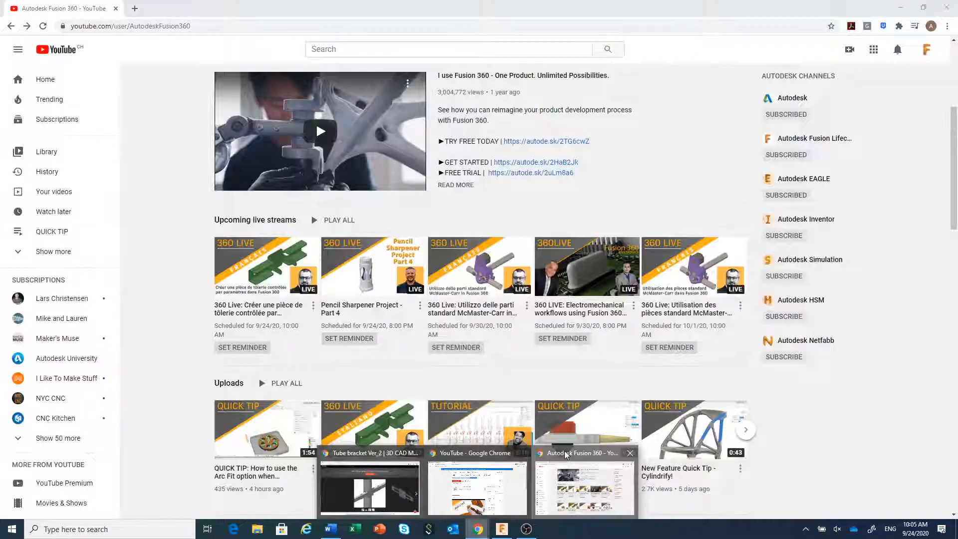
pyautogui.click(566, 454)
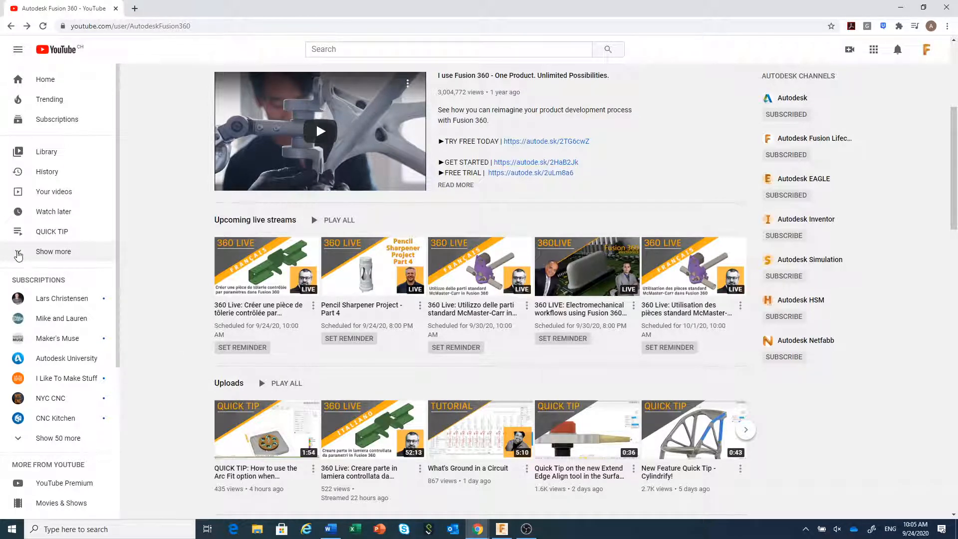
pyautogui.click(18, 253)
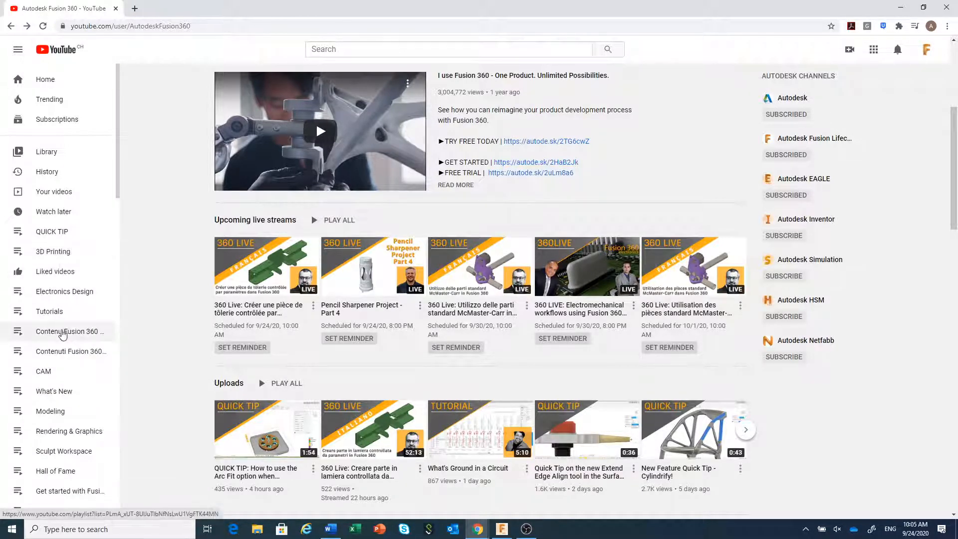
pyautogui.click(63, 332)
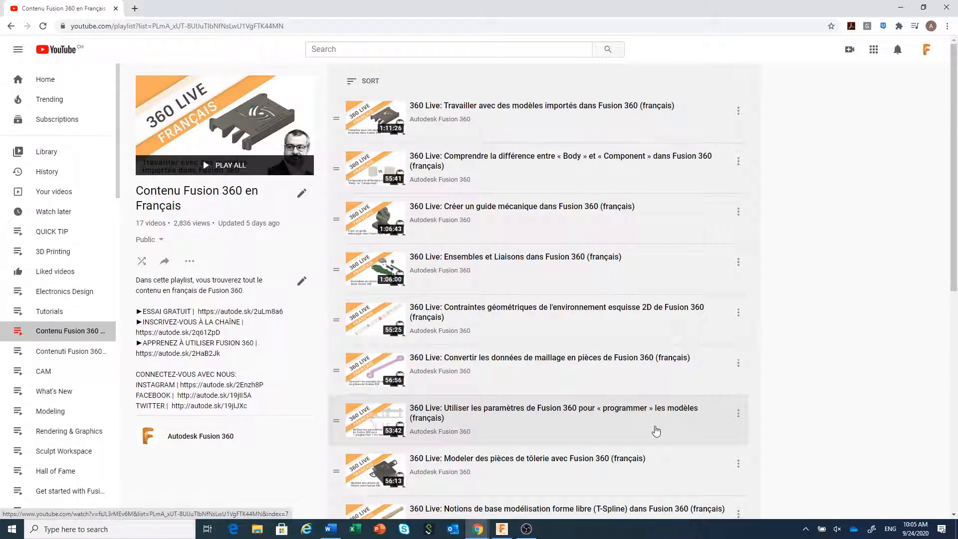
pyautogui.scroll(-2, 657, 431)
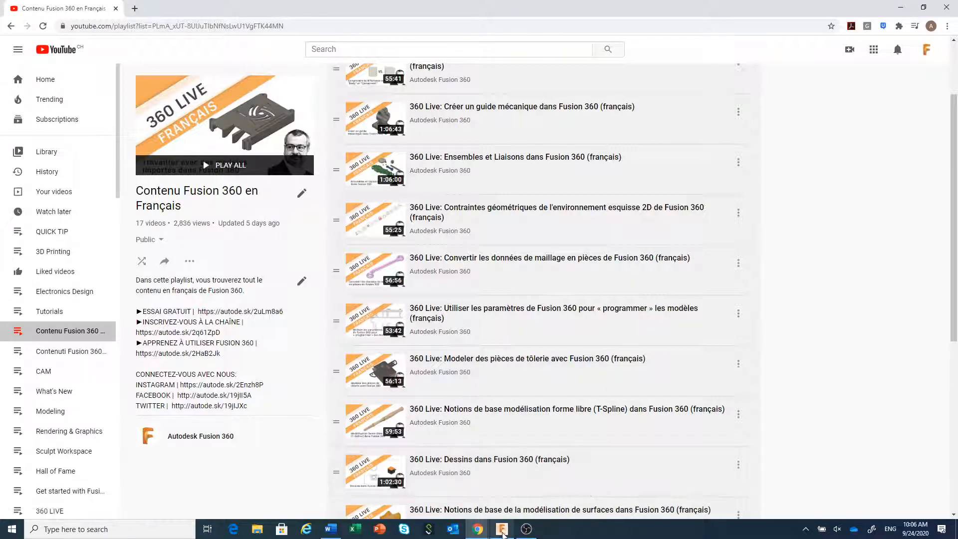
# Switch to Fusion 360 and add a user parameter named Dia_Pot in mm with the expression 80
pyautogui.moveTo(507, 537)
pyautogui.click(513, 504)
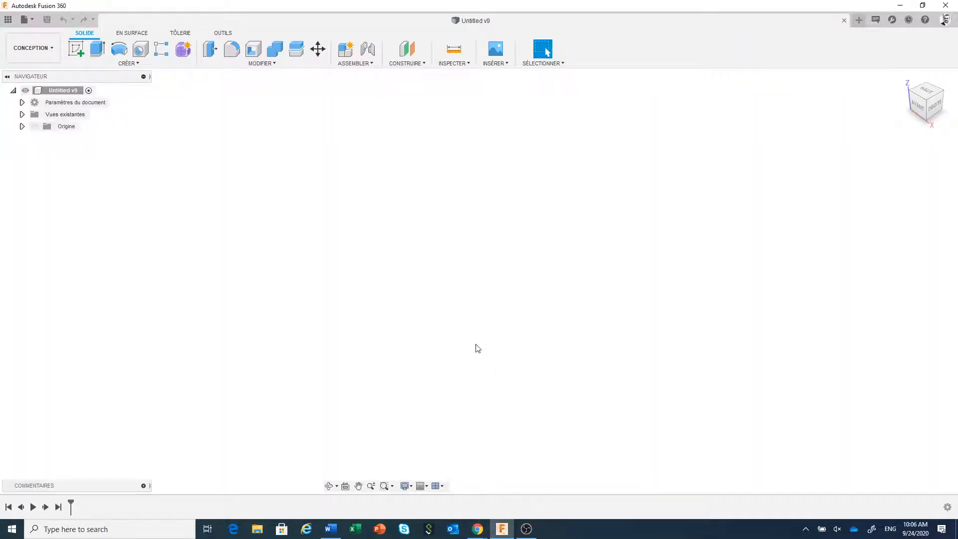
pyautogui.click(267, 66)
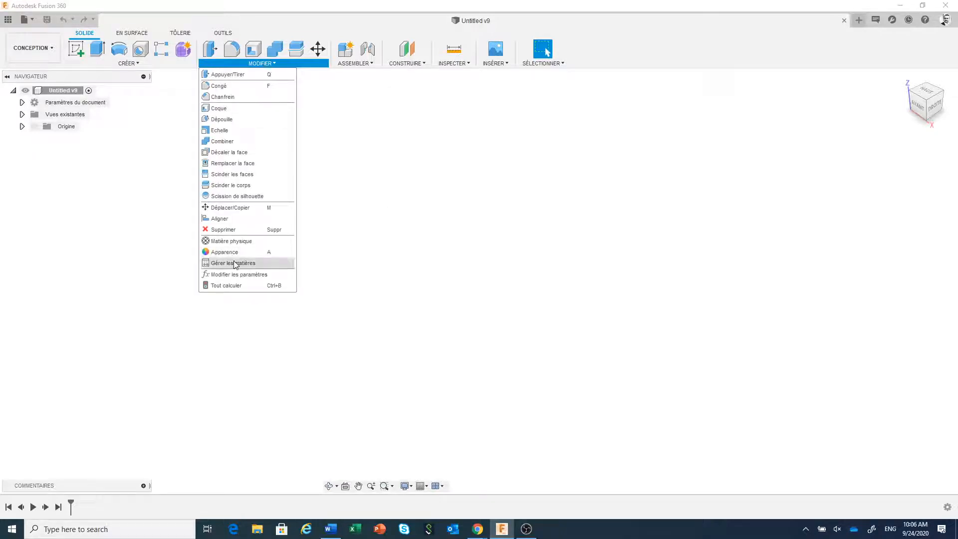
pyautogui.click(240, 277)
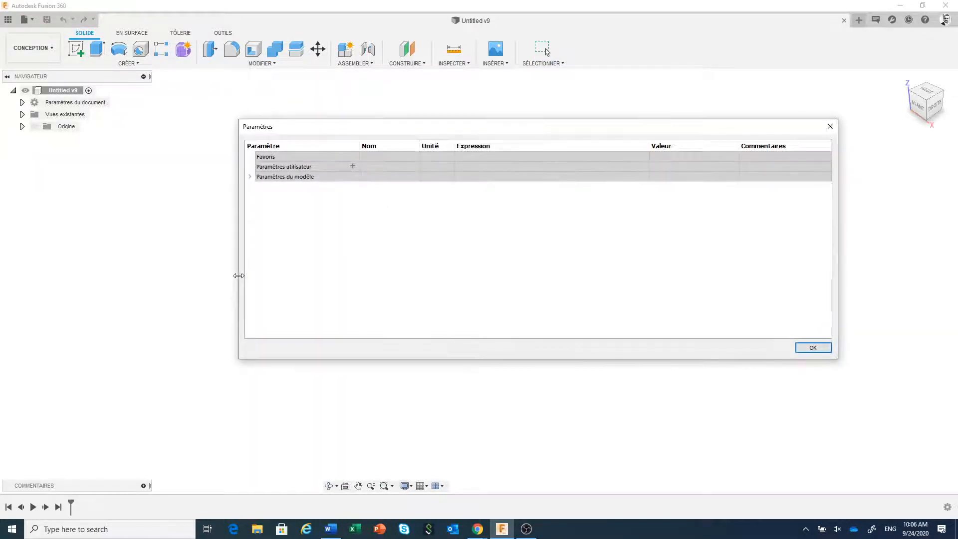
pyautogui.click(353, 166)
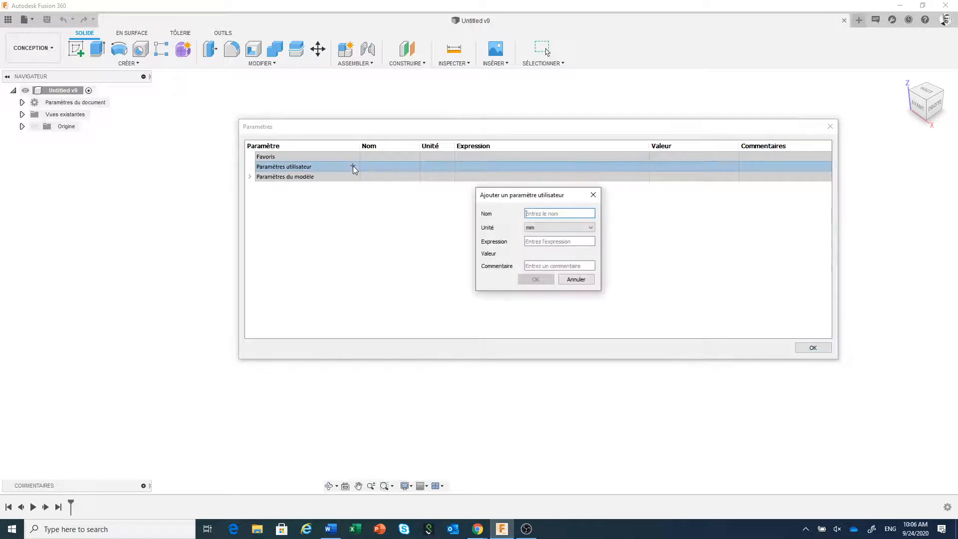
pyautogui.write('Dia_Pot')
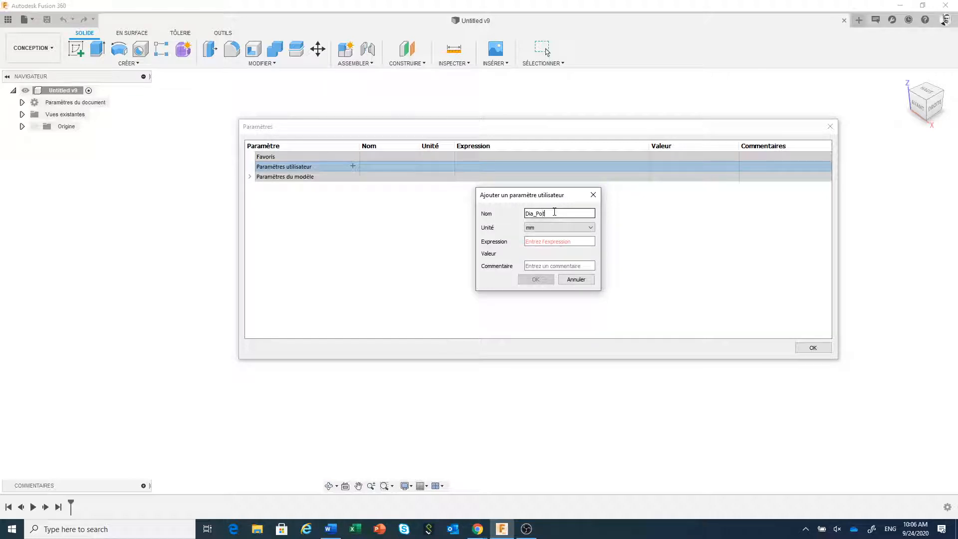
pyautogui.click(552, 242)
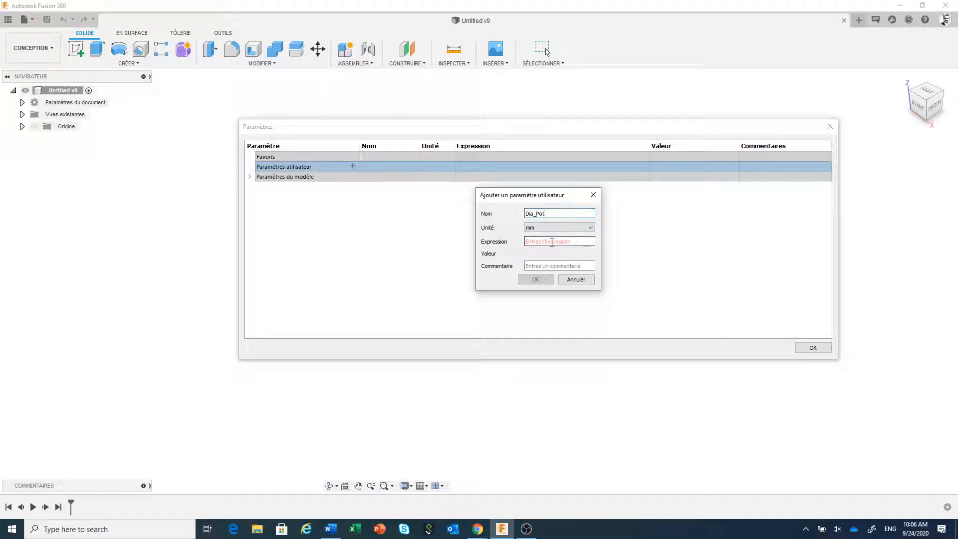
pyautogui.write('80')
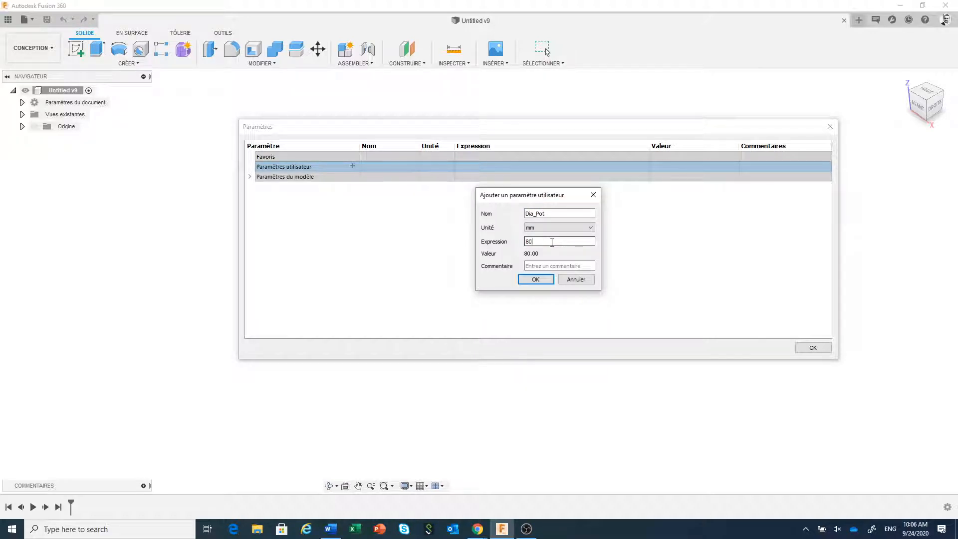
pyautogui.click(544, 280)
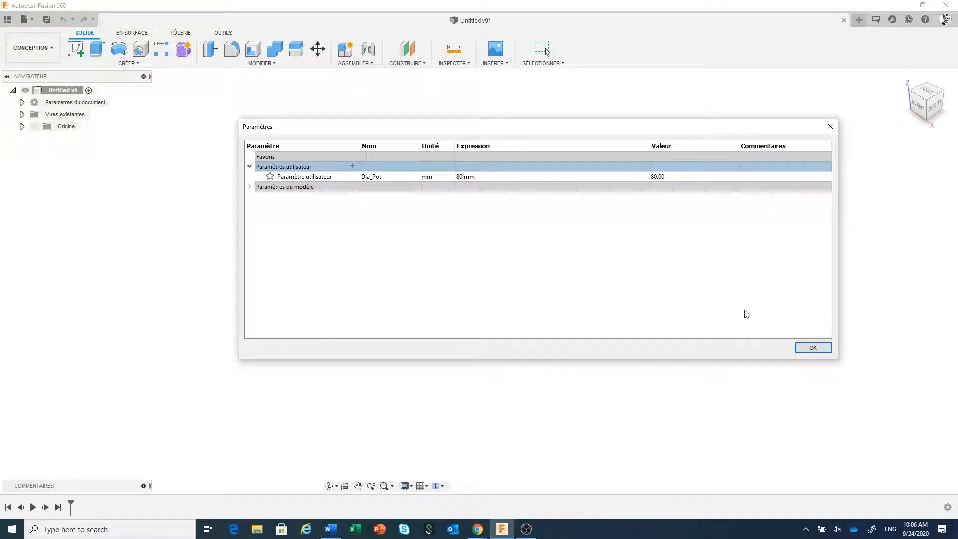
pyautogui.click(804, 349)
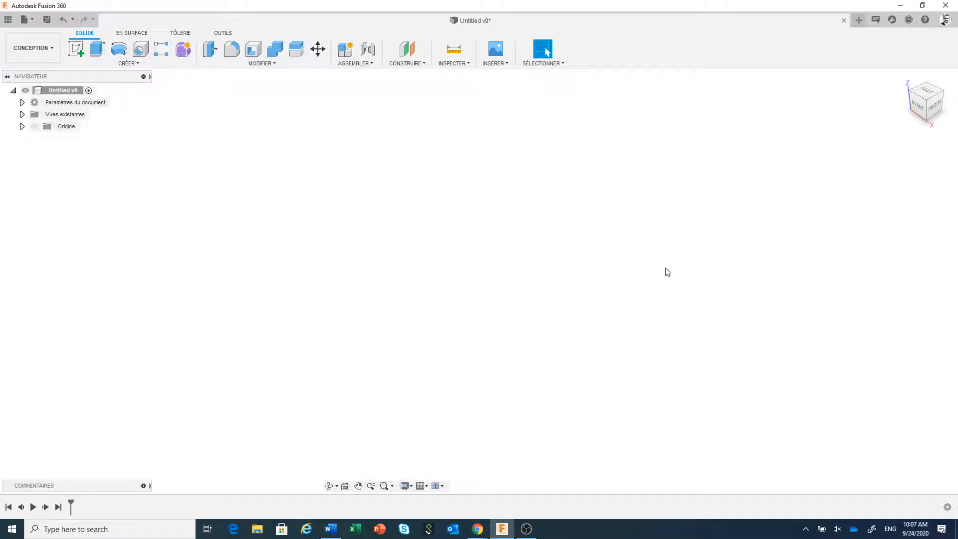
# Sketch a circle centred on the origin of the horizontal XY plane, with its diameter set to the Dia_Pot parameter
pyautogui.click(75, 50)
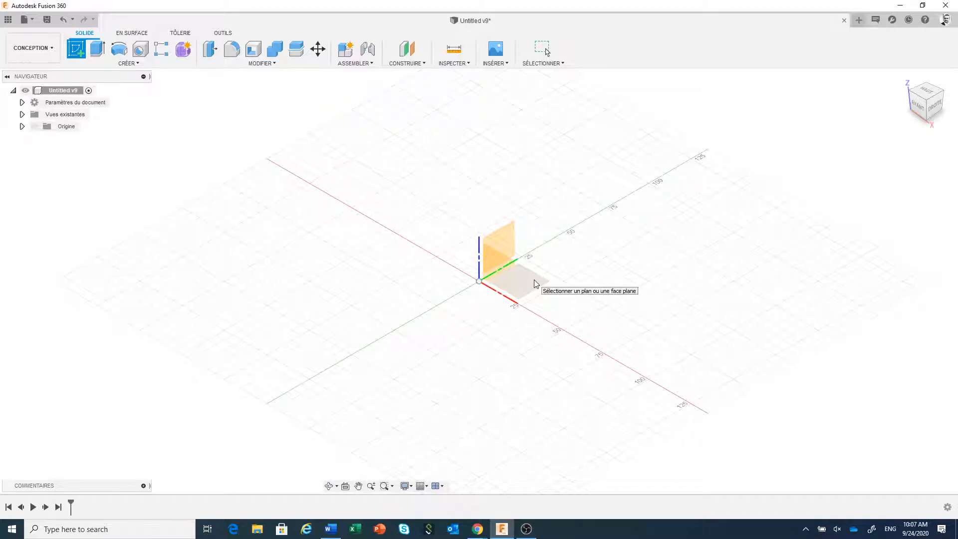
pyautogui.click(536, 283)
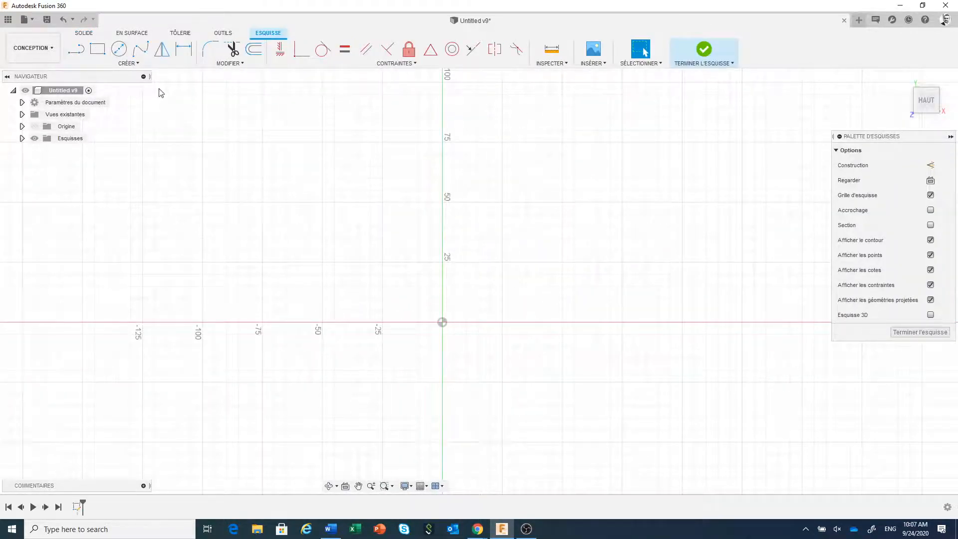
pyautogui.click(123, 53)
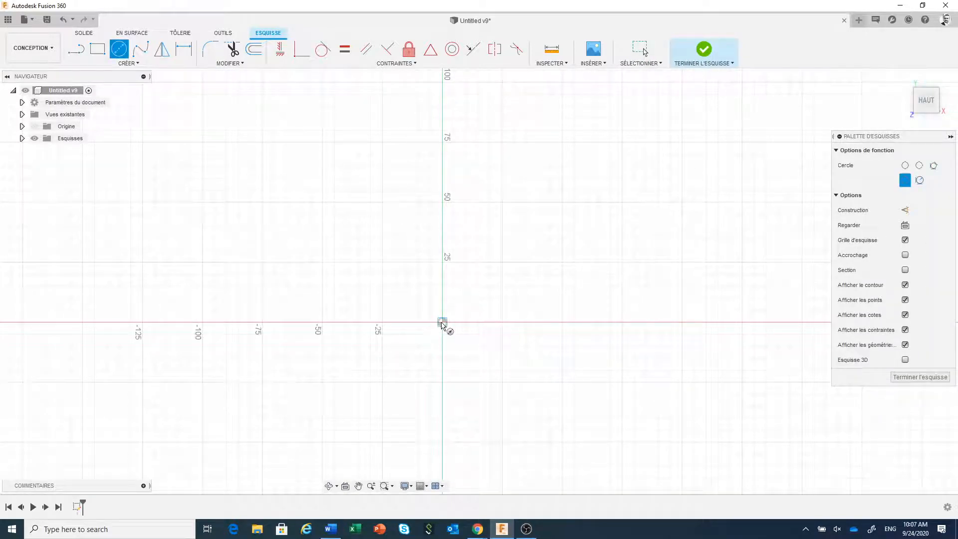
pyautogui.click(442, 322)
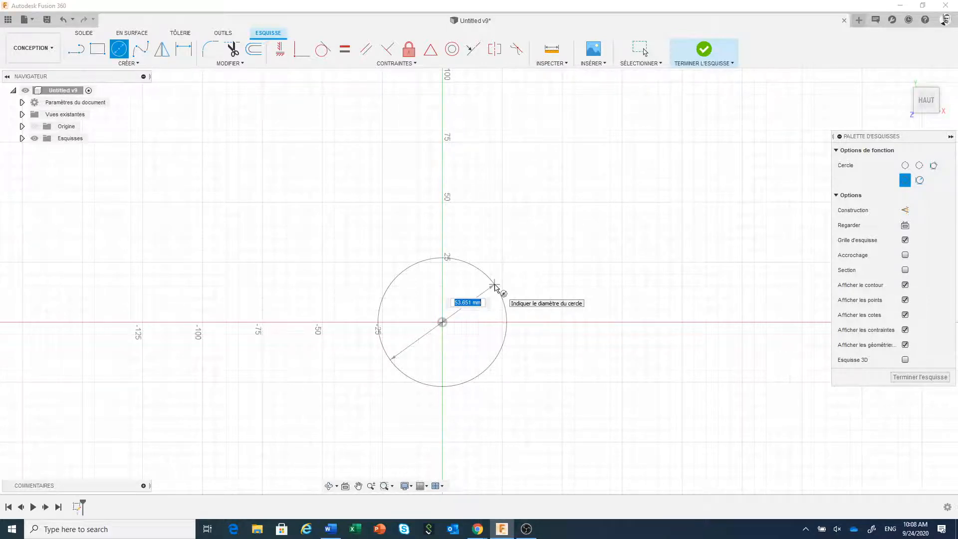
pyautogui.write('d')
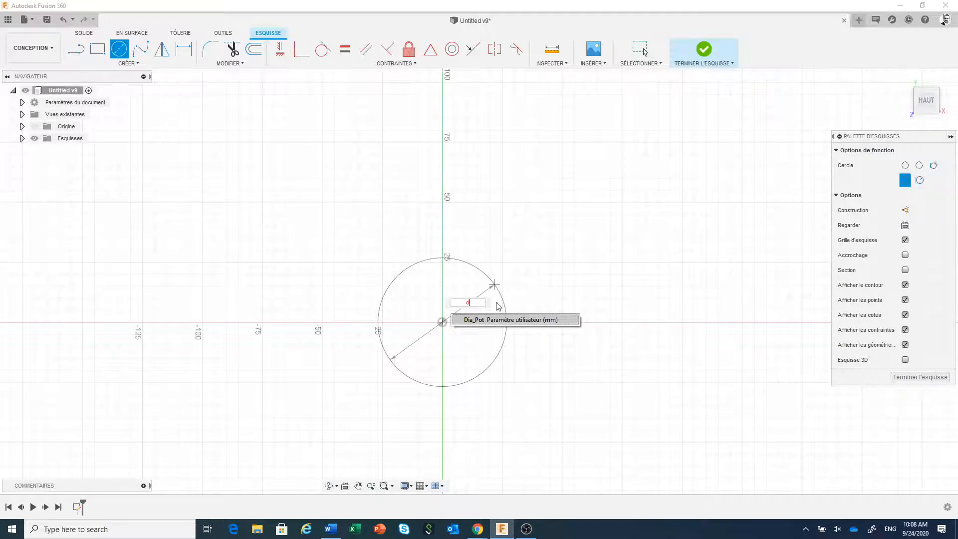
pyautogui.click(505, 321)
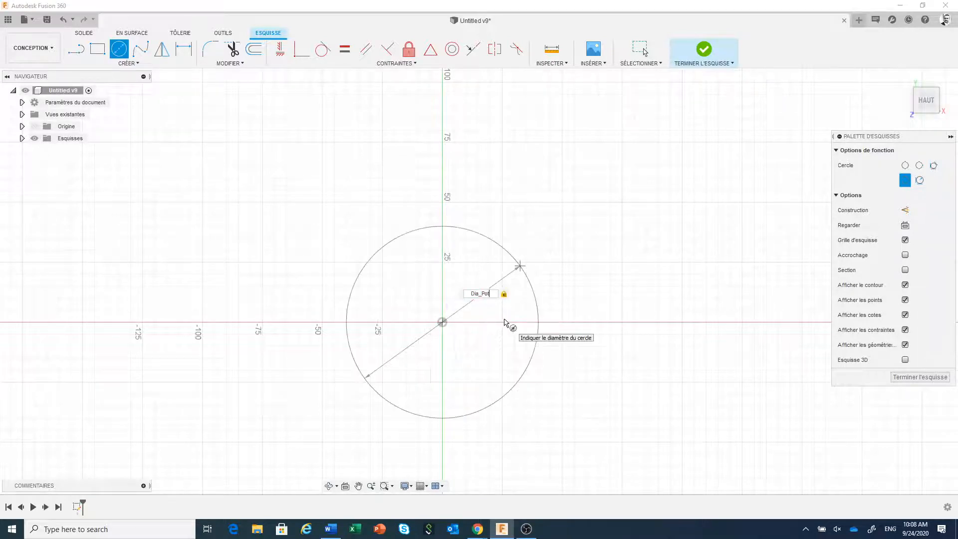
pyautogui.press('Return')
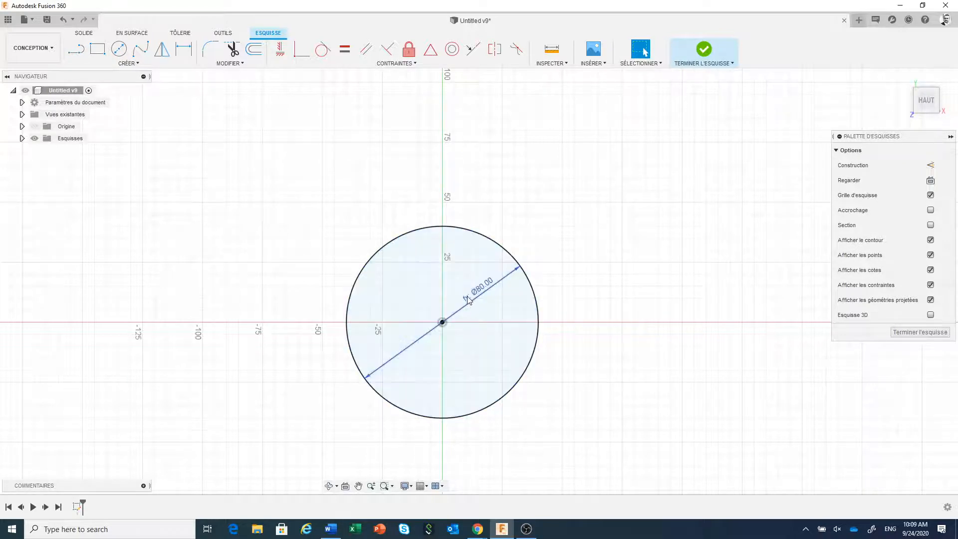
# Extrude the circular profile symmetrically by 200 mm on each side of the sketch plane as a new body
pyautogui.click(499, 306)
pyautogui.click(615, 302)
pyautogui.click(515, 310)
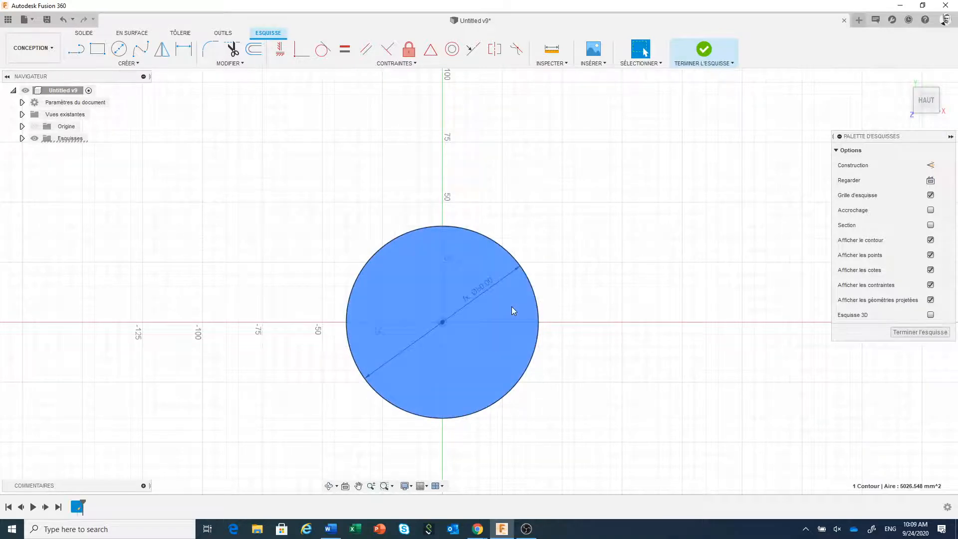
pyautogui.rightClick(514, 310)
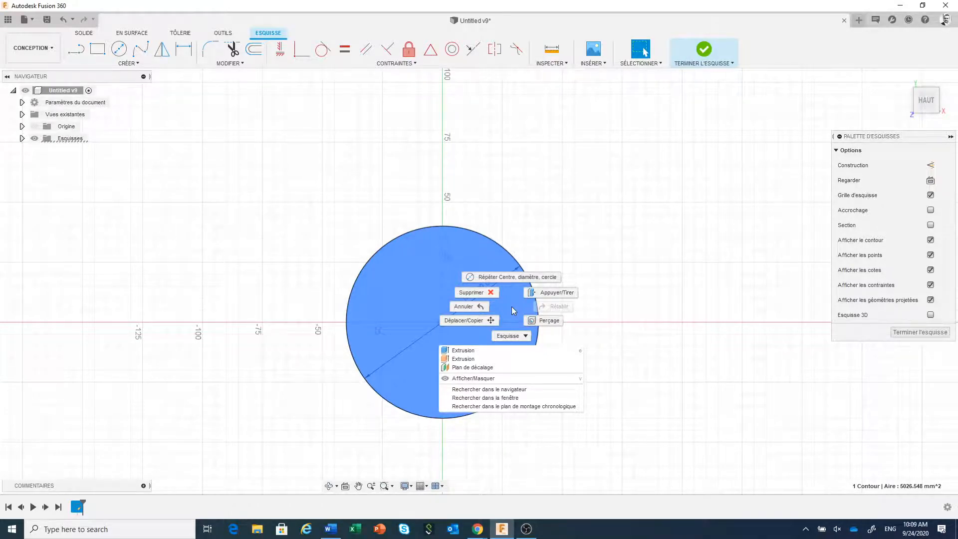
pyautogui.click(479, 351)
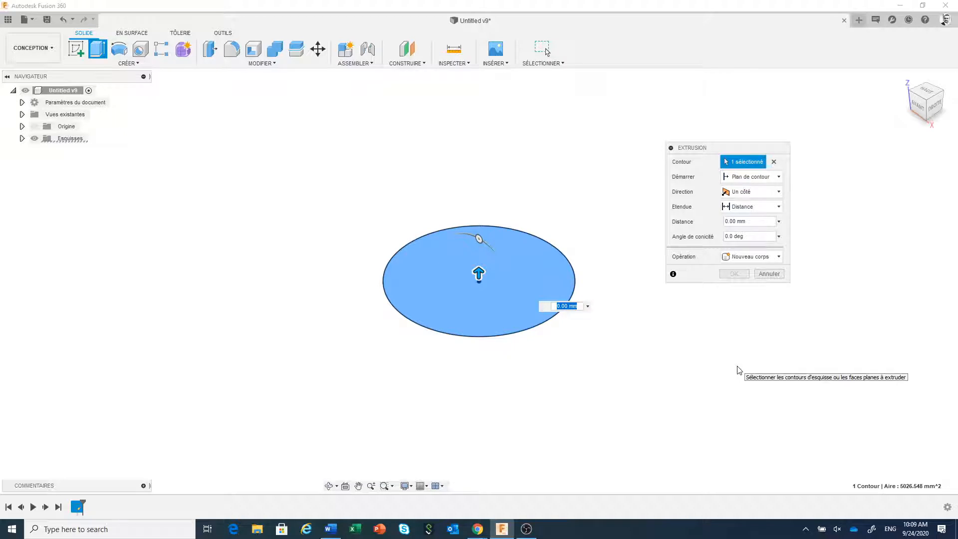
pyautogui.click(759, 221)
pyautogui.write('200')
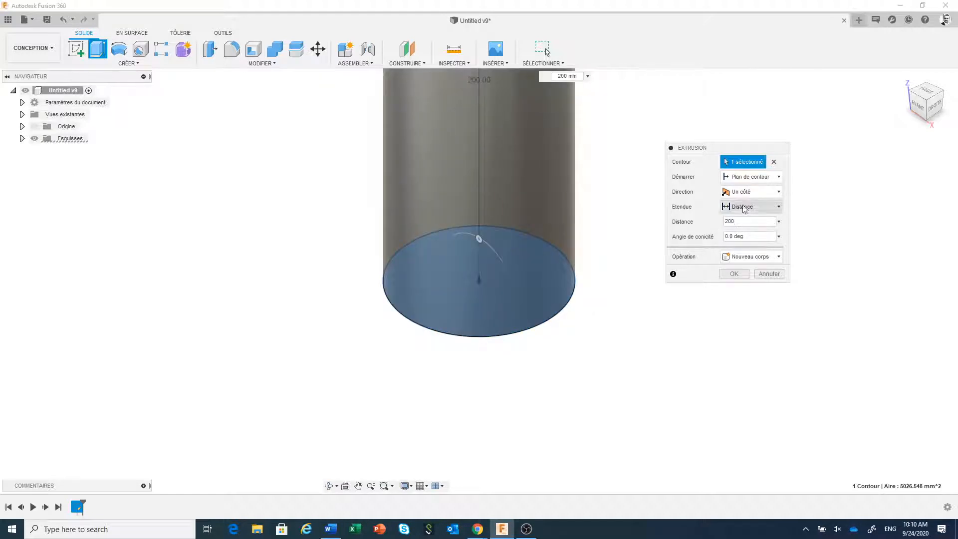
pyautogui.click(738, 192)
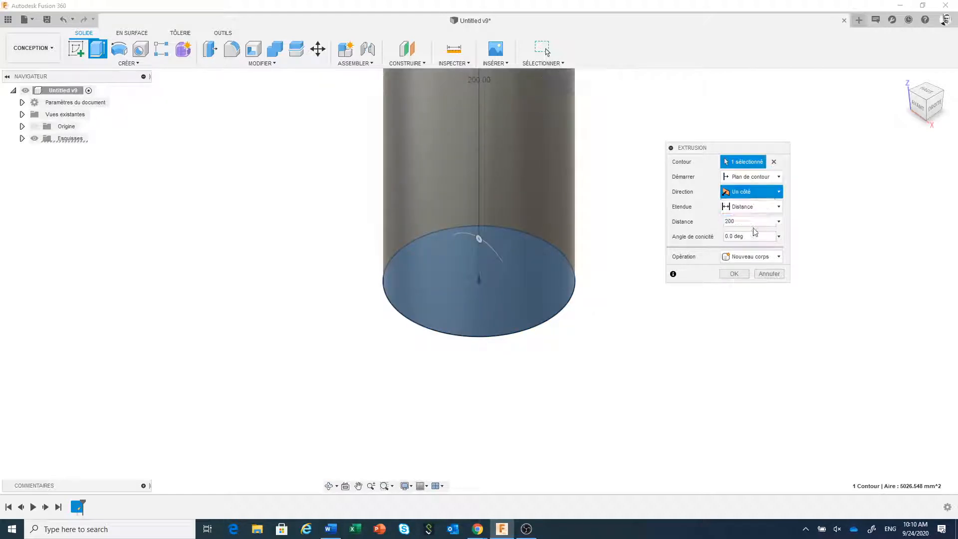
pyautogui.click(751, 227)
pyautogui.click(726, 290)
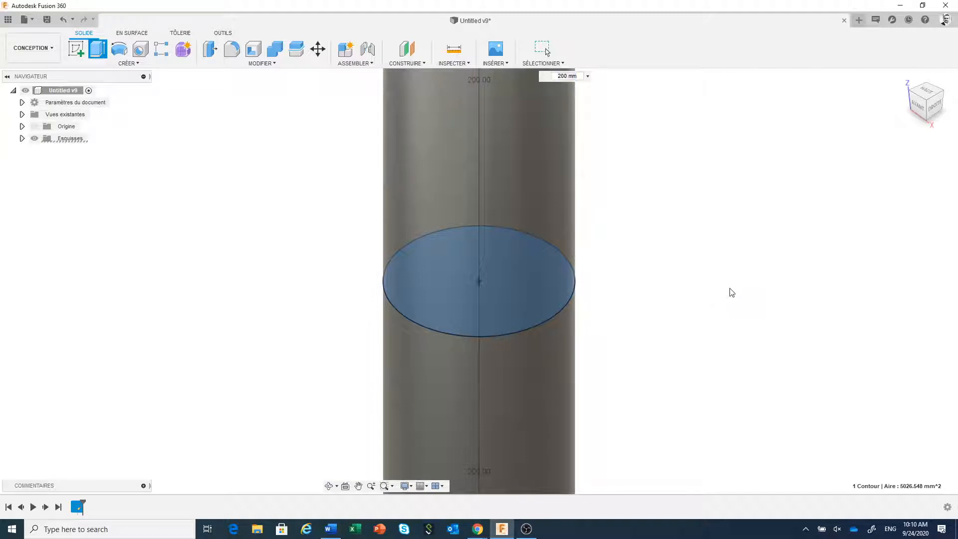
pyautogui.scroll(-5, 731, 293)
pyautogui.moveTo(731, 293); pyautogui.dragTo(613, 279, button='middle')
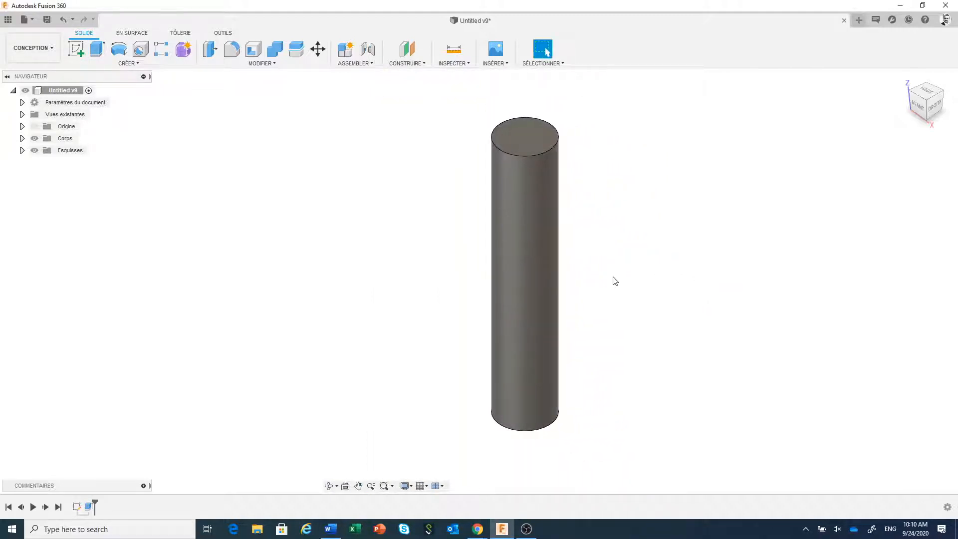
# Edit the cylinder's extrusion so the 200 mm distance is measured over its whole length
pyautogui.click(89, 508)
pyautogui.rightClick(90, 508)
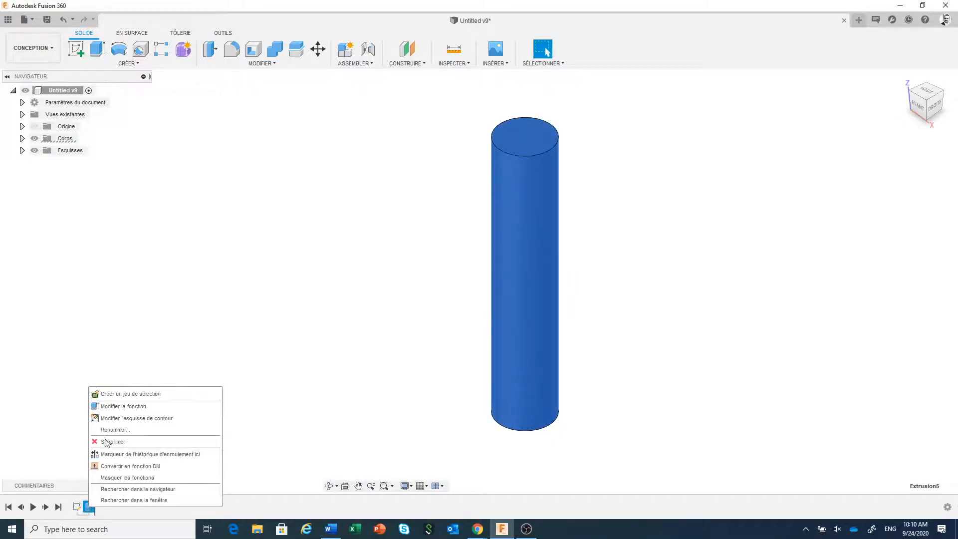
pyautogui.click(115, 407)
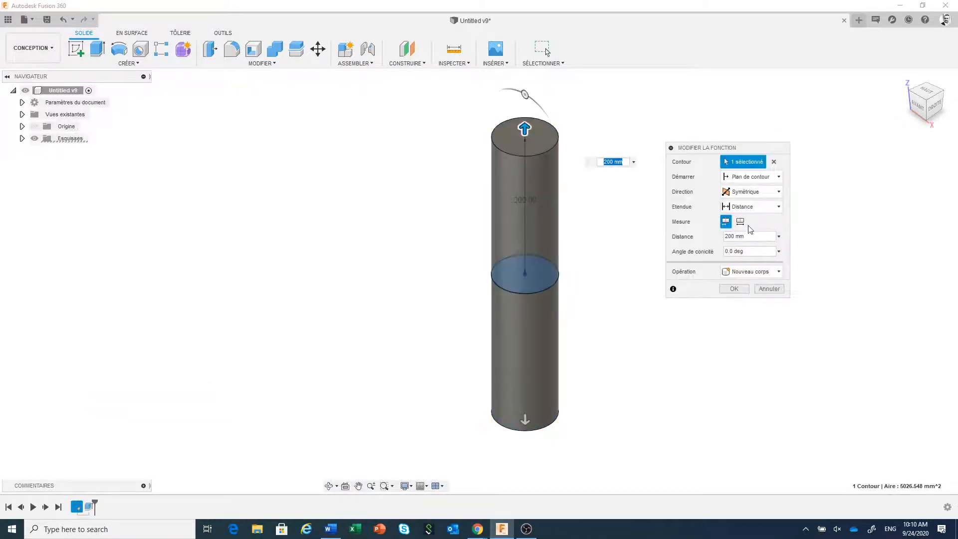
pyautogui.click(740, 222)
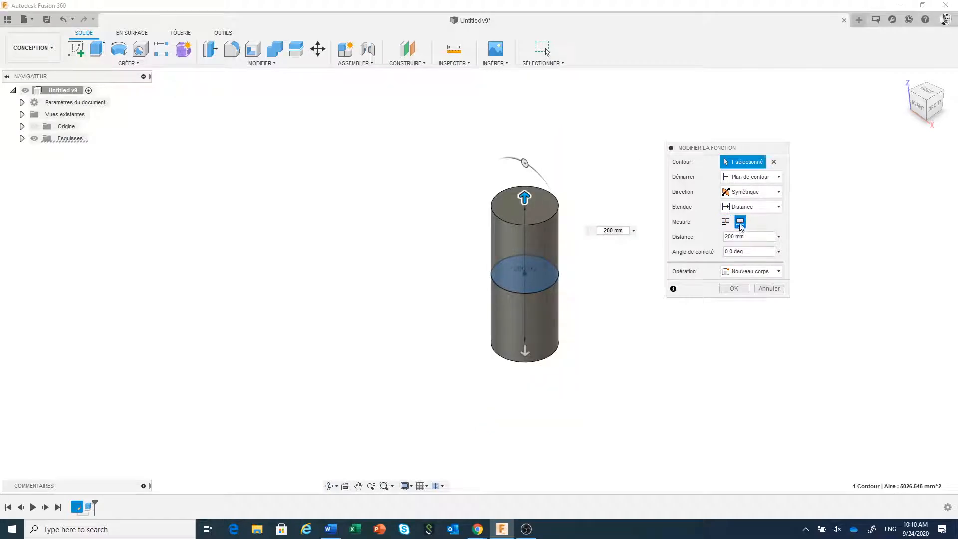
pyautogui.click(734, 289)
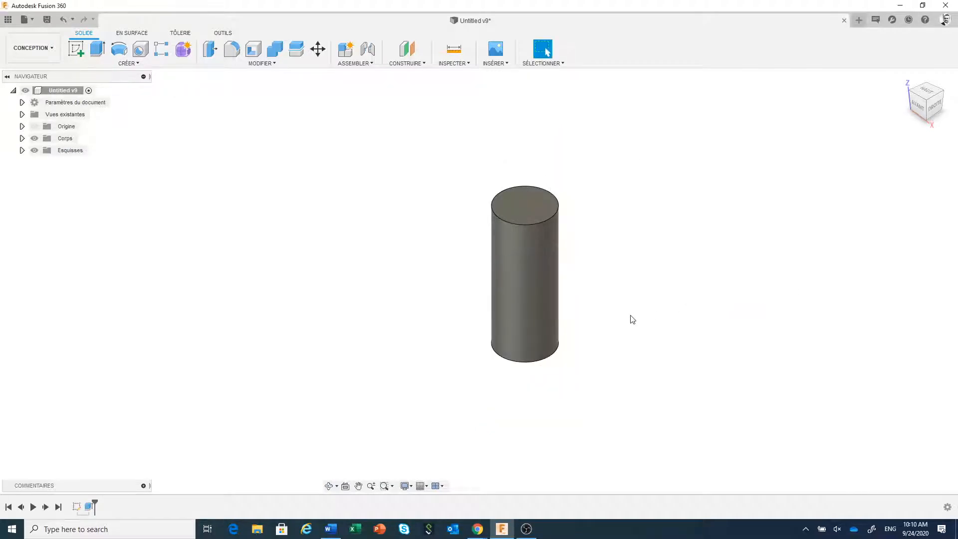
pyautogui.scroll(2, 632, 320)
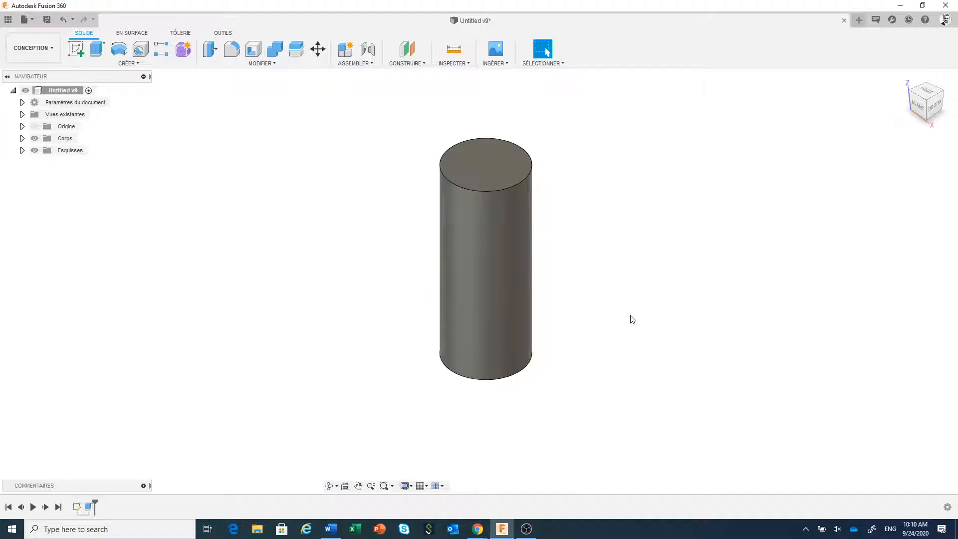
# Apply the blue appearance already in the design to the whole cylinder body
pyautogui.click(266, 65)
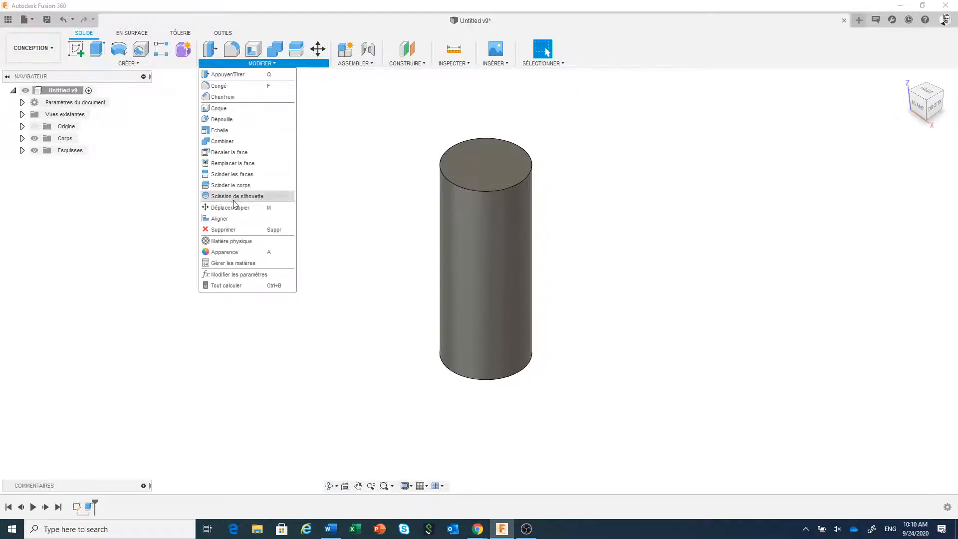
pyautogui.click(229, 256)
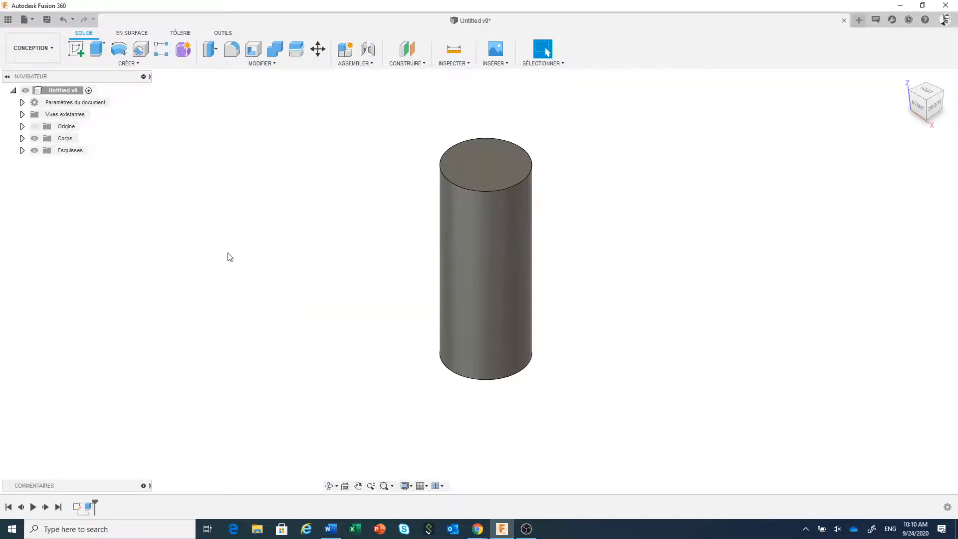
pyautogui.moveTo(792, 225); pyautogui.dragTo(510, 271)
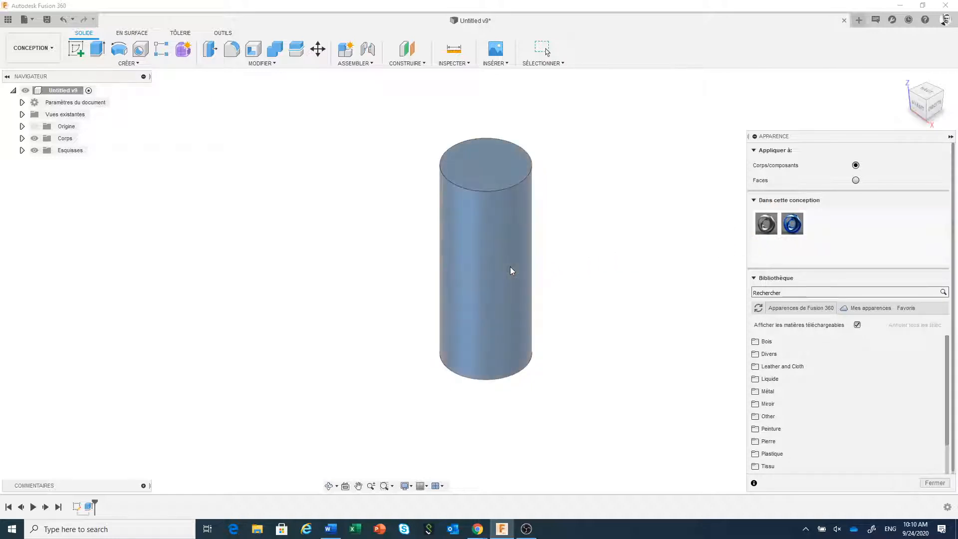
pyautogui.click(935, 483)
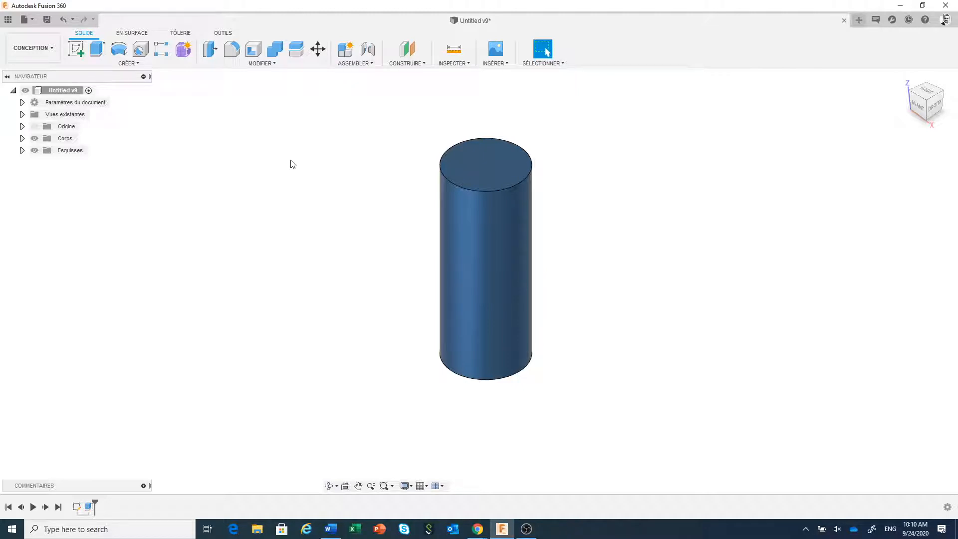
# Create and activate a new internal sheet metal (Tôlerie) component using the Aluminium (mm)(3) library rule
pyautogui.click(180, 33)
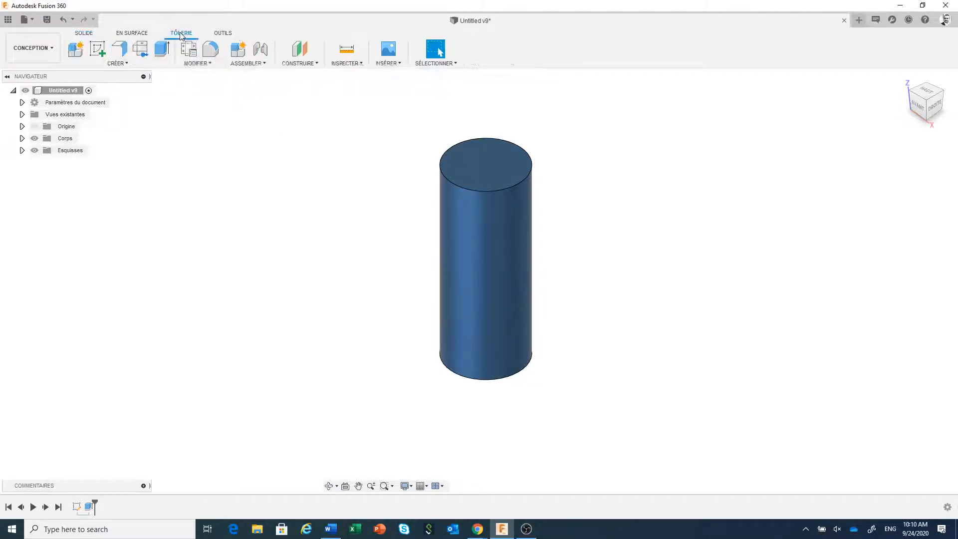
pyautogui.click(237, 55)
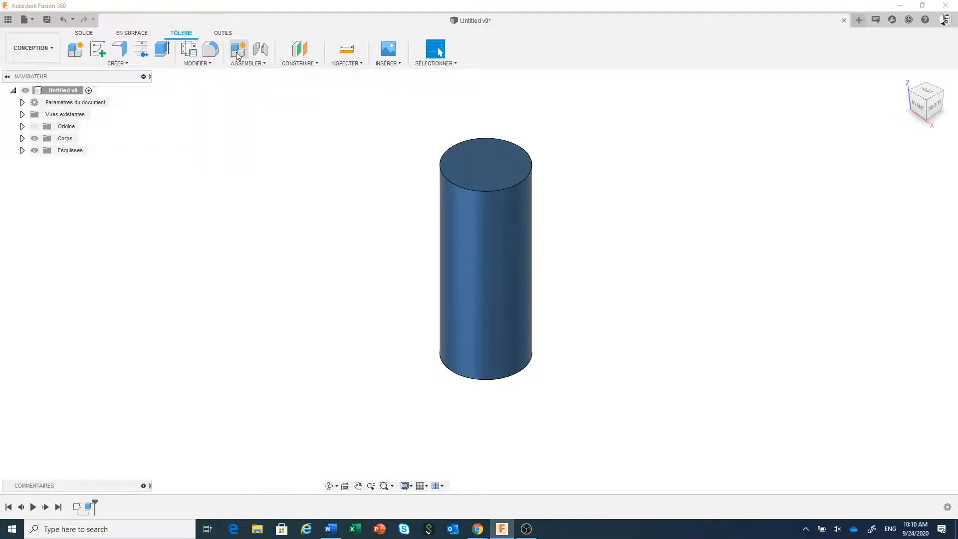
pyautogui.moveTo(806, 120); pyautogui.dragTo(782, 128)
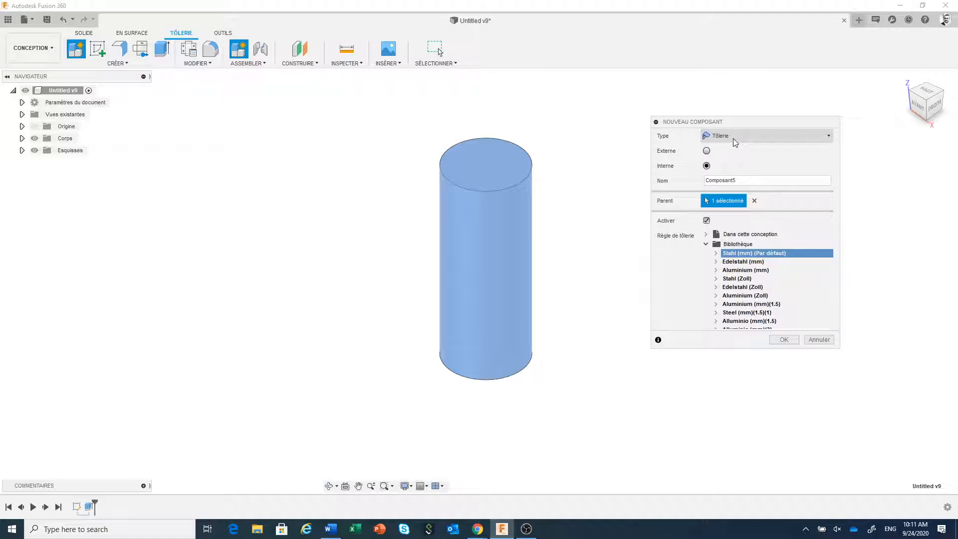
pyautogui.click(735, 142)
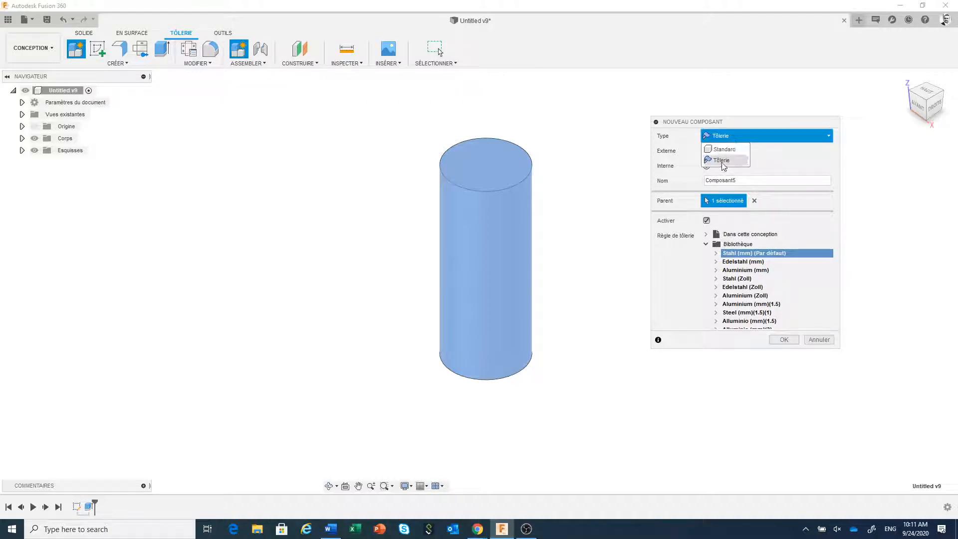
pyautogui.click(722, 160)
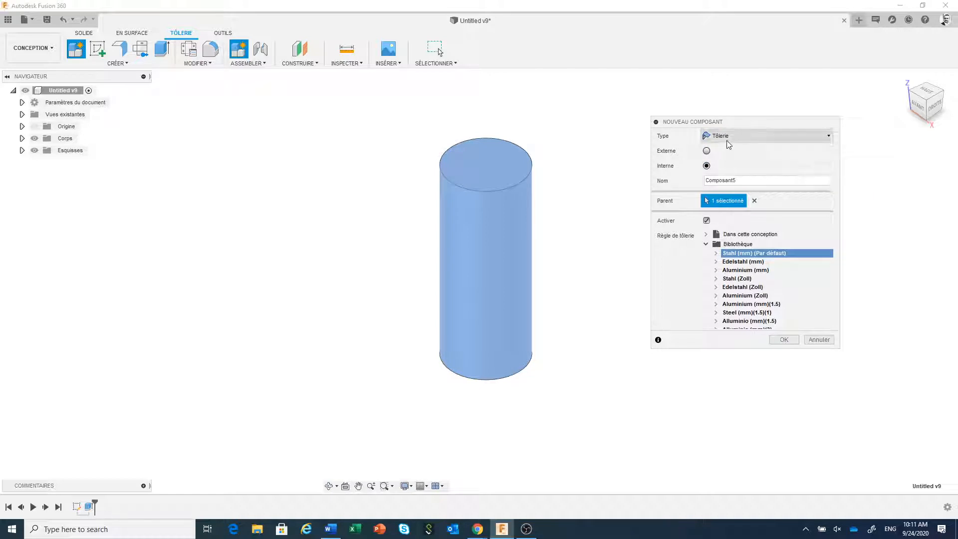
pyautogui.click(729, 143)
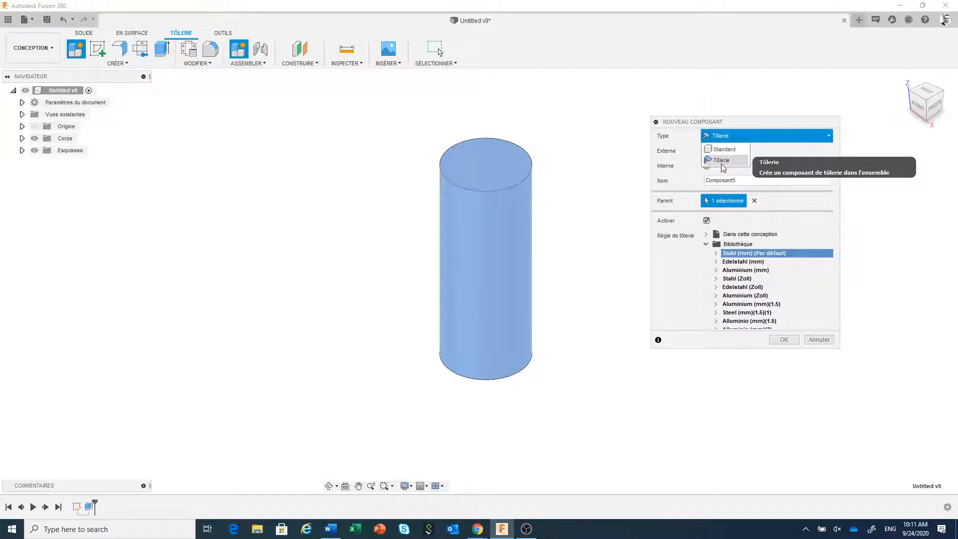
pyautogui.click(724, 163)
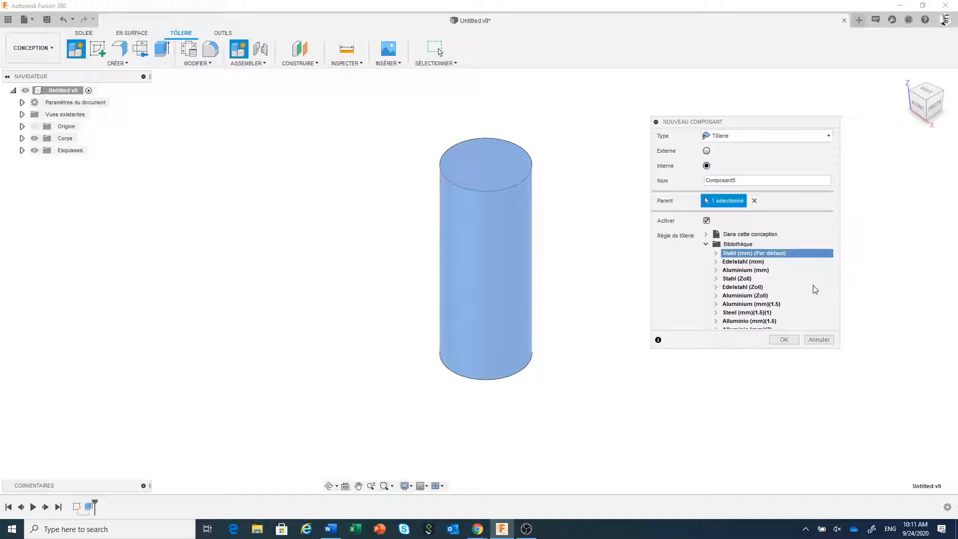
pyautogui.scroll(-1, 815, 290)
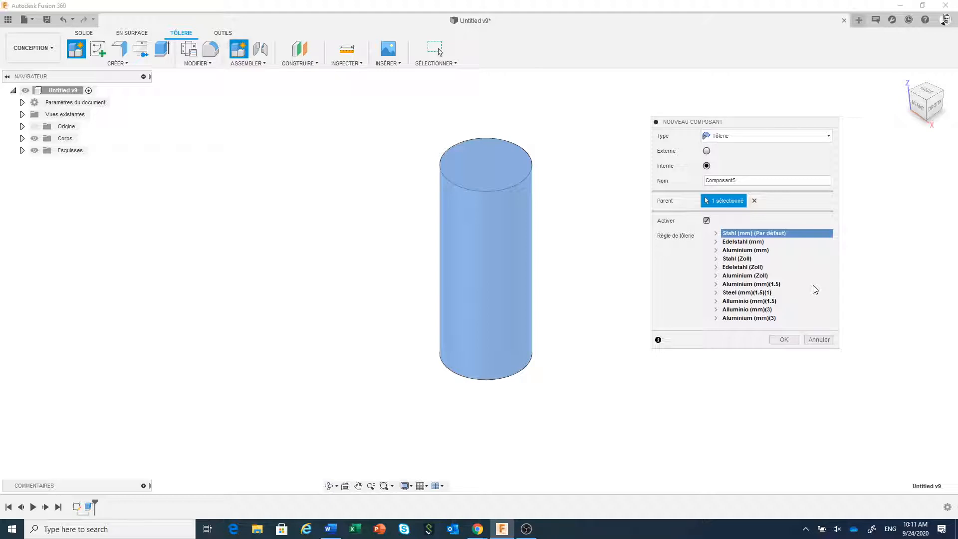
pyautogui.click(717, 318)
pyautogui.scroll(-1, 796, 301)
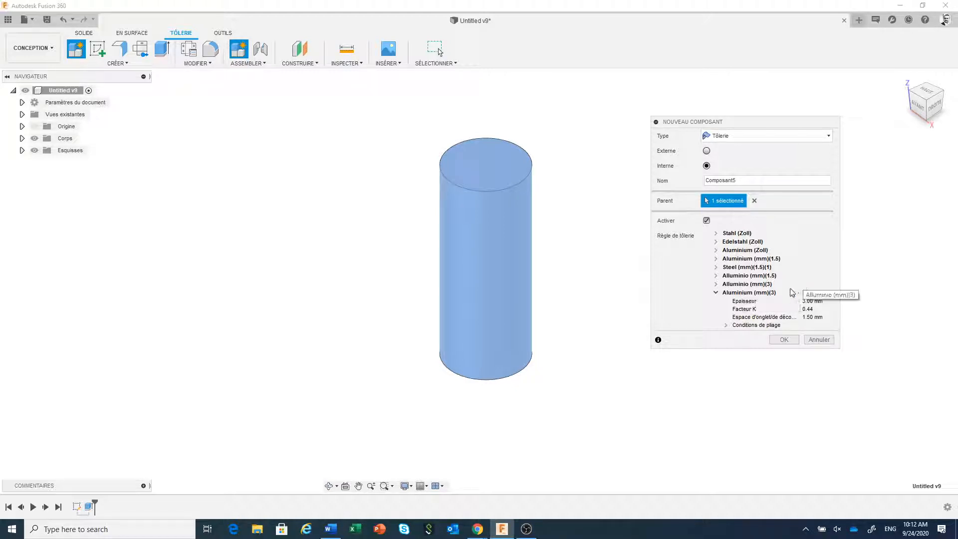
pyautogui.click(753, 295)
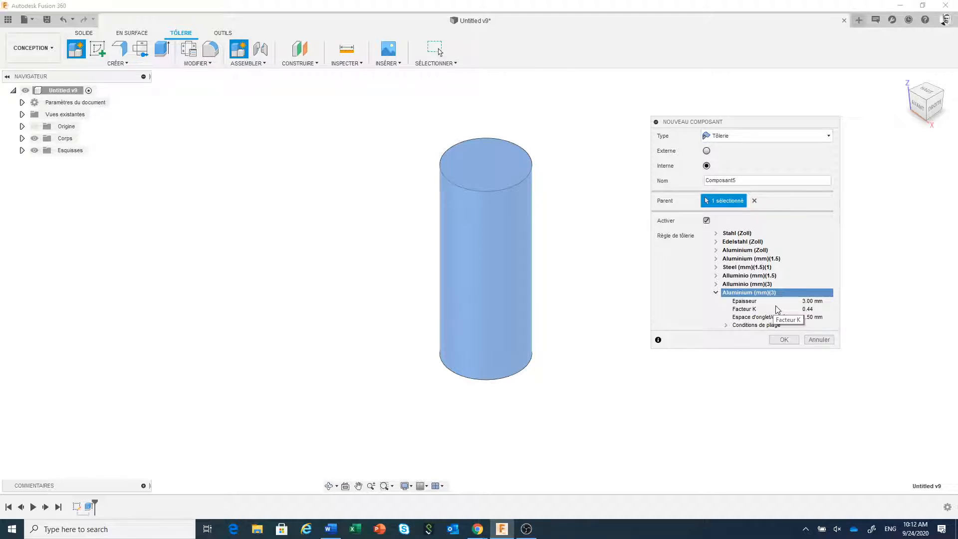
pyautogui.click(782, 341)
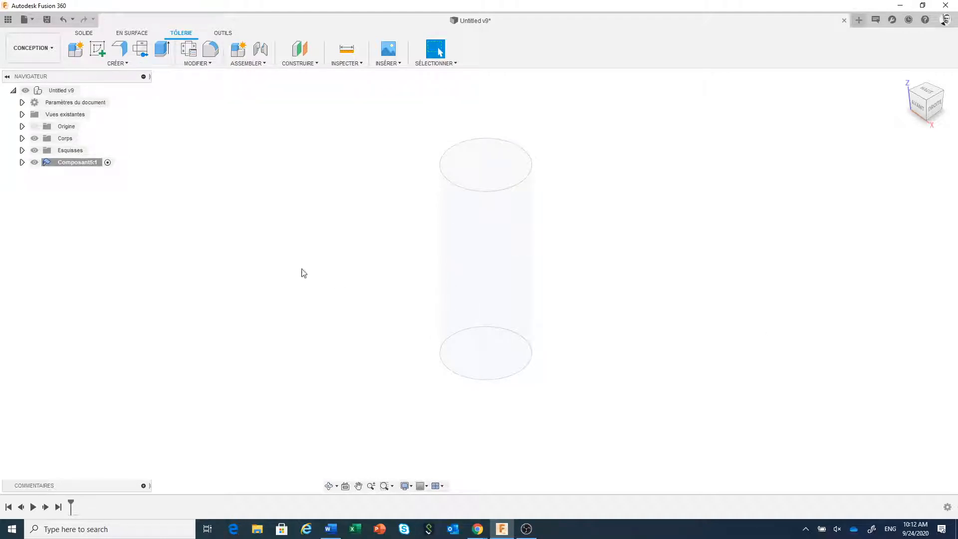
# Rename the cylinder body as Poteau and set its opacity to 70 %
pyautogui.click(22, 139)
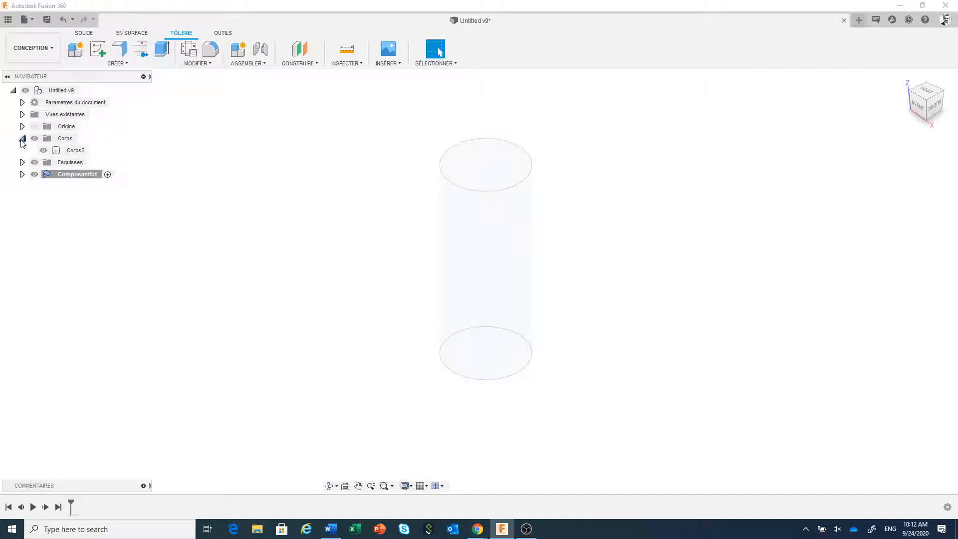
pyautogui.doubleClick(71, 151)
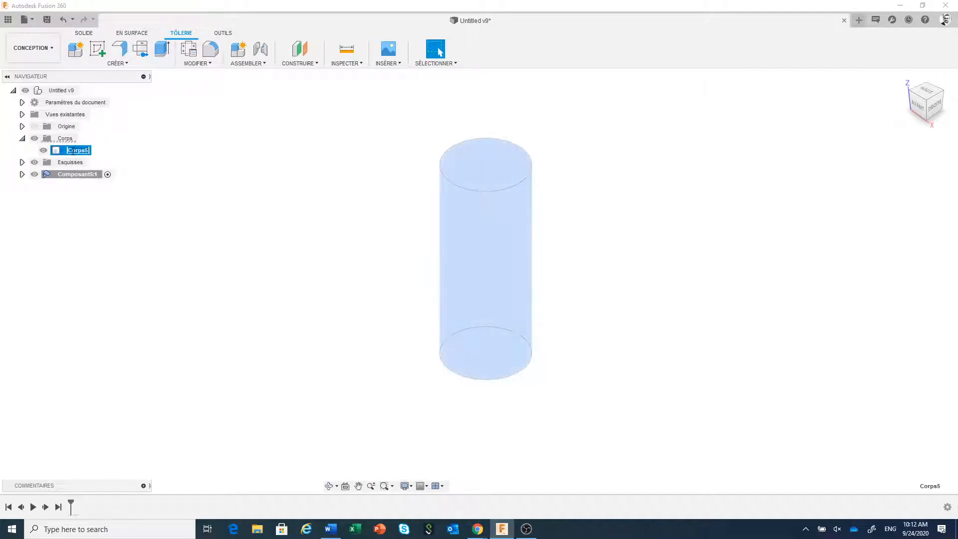
pyautogui.write('Poteau')
pyautogui.press('Return')
pyautogui.click(107, 174)
pyautogui.rightClick(72, 152)
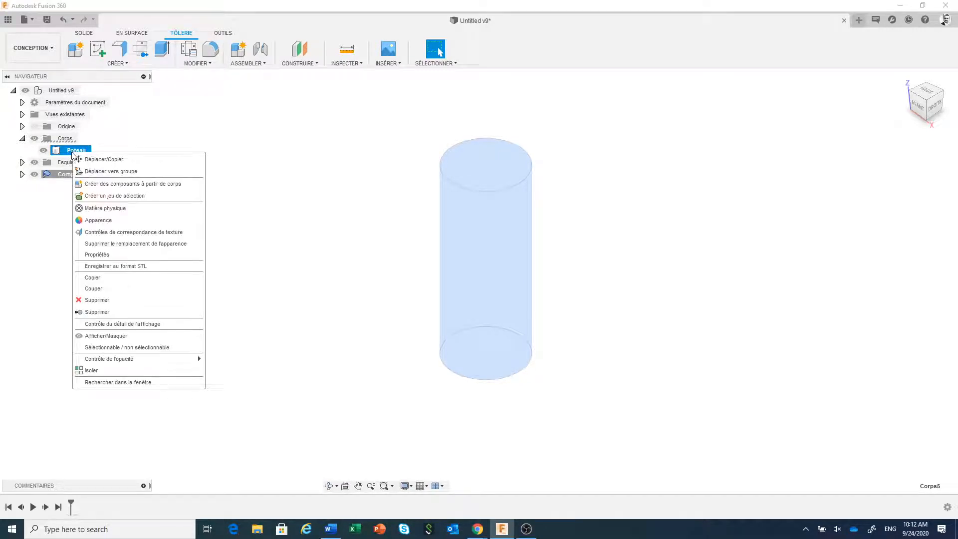
pyautogui.moveTo(179, 358)
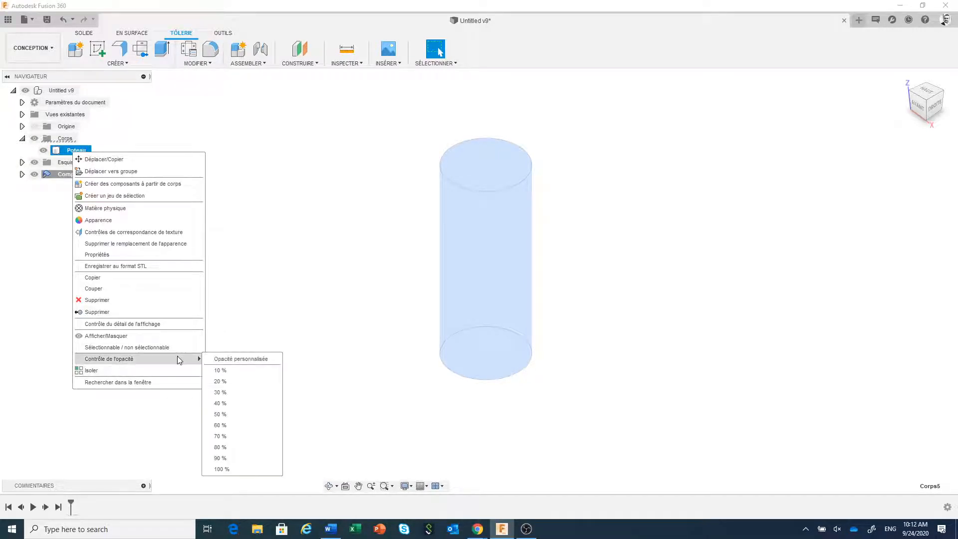
pyautogui.click(246, 438)
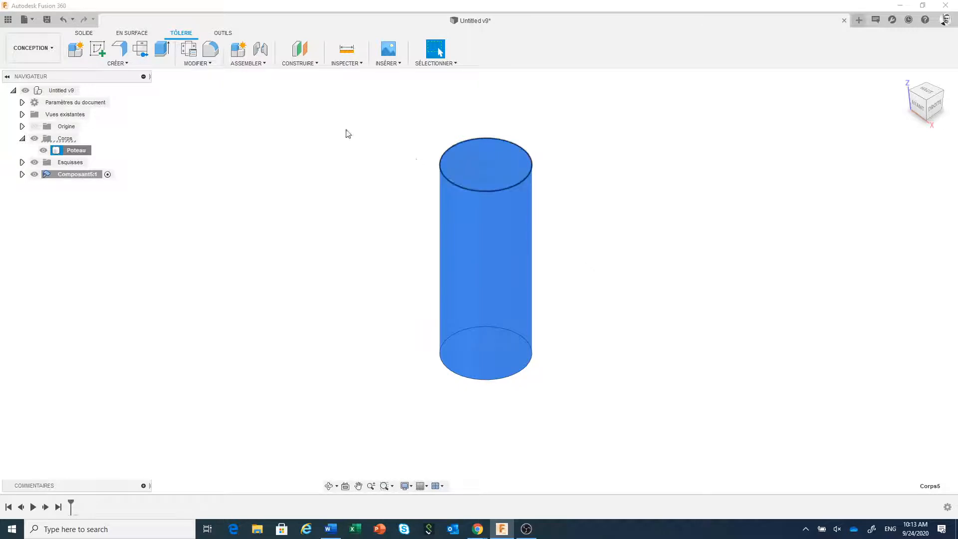
# Construct a plane tangent to the front of the post's cylindrical face at an angle of 0 deg
pyautogui.click(303, 64)
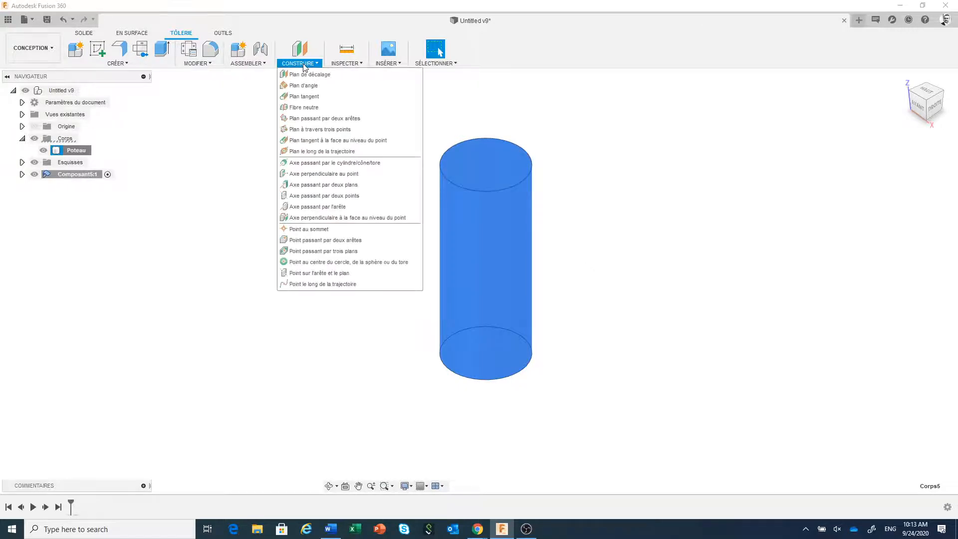
pyautogui.click(305, 97)
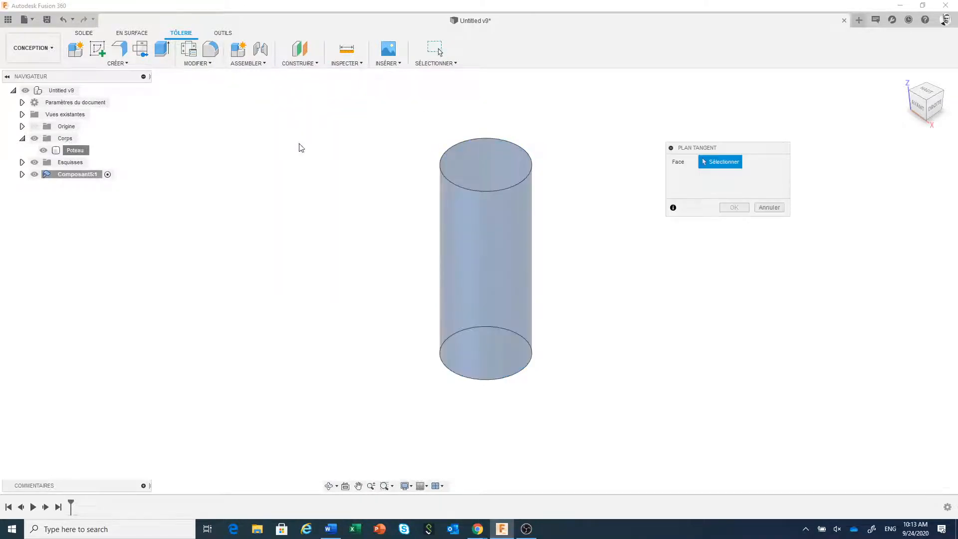
pyautogui.click(460, 309)
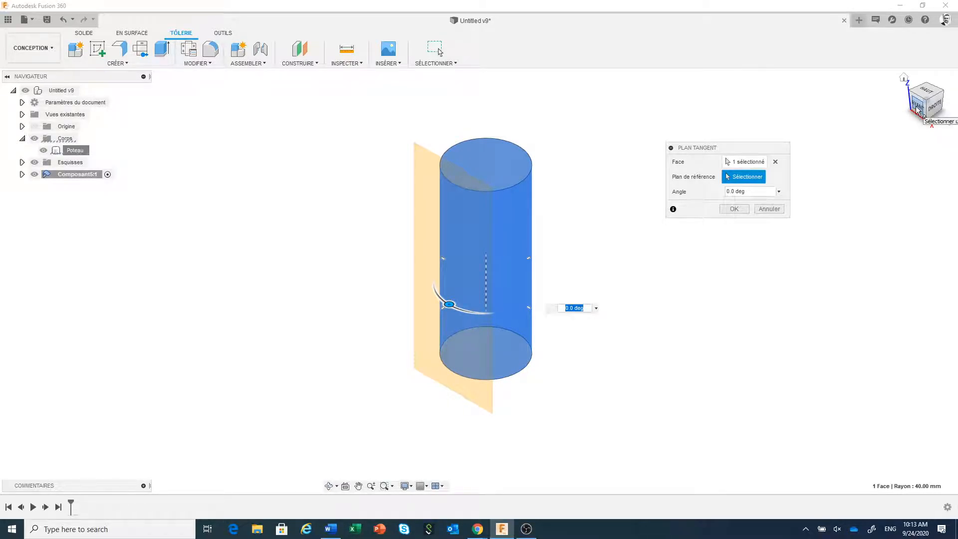
pyautogui.click(735, 210)
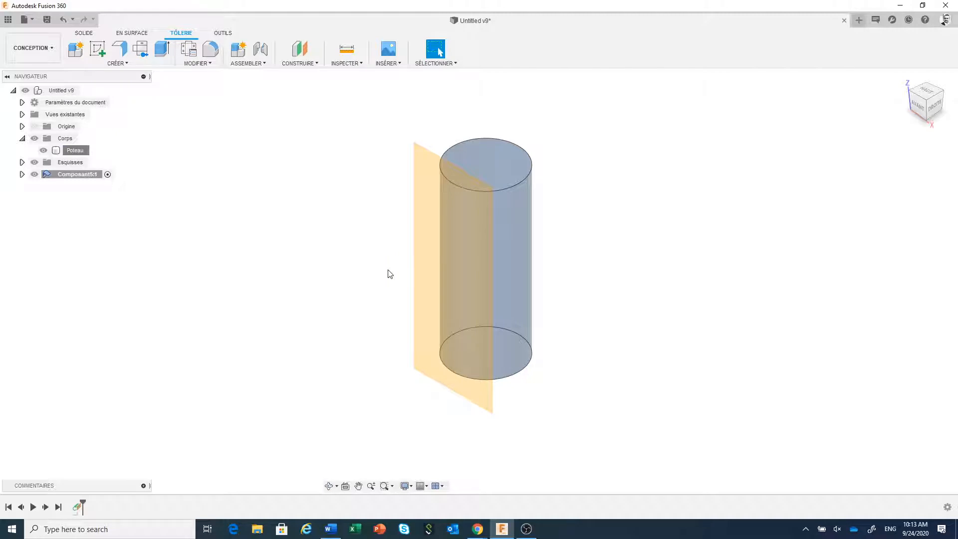
# Sketch a centre rectangle on the tangent plane, centred on the origin, with its height and width both set to the Dia_Pot parameter
pyautogui.click(424, 266)
pyautogui.rightClick(424, 265)
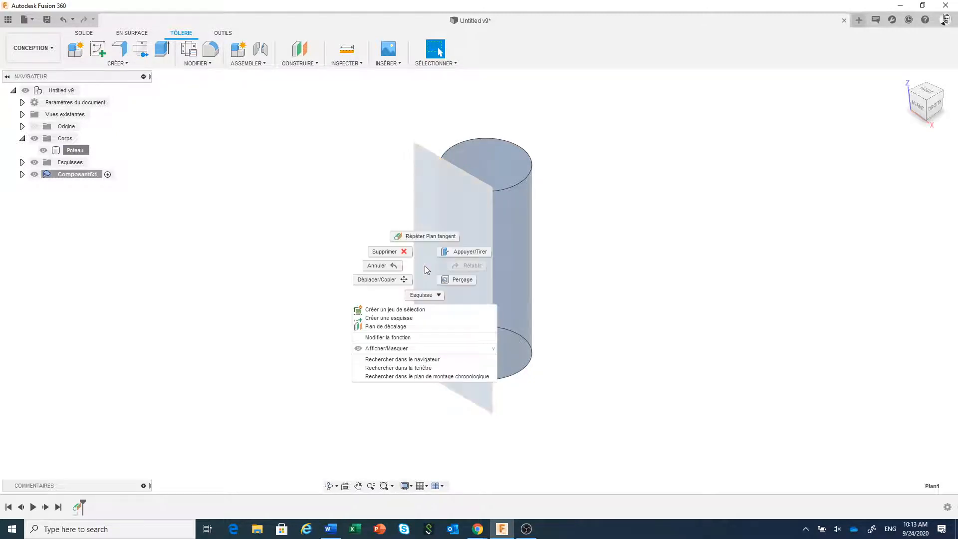
pyautogui.click(412, 319)
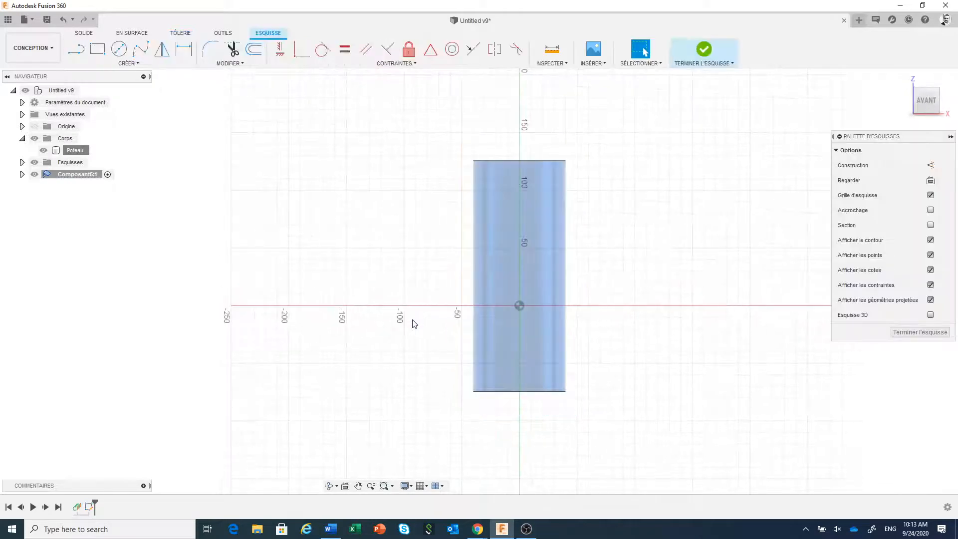
pyautogui.scroll(2, 646, 332)
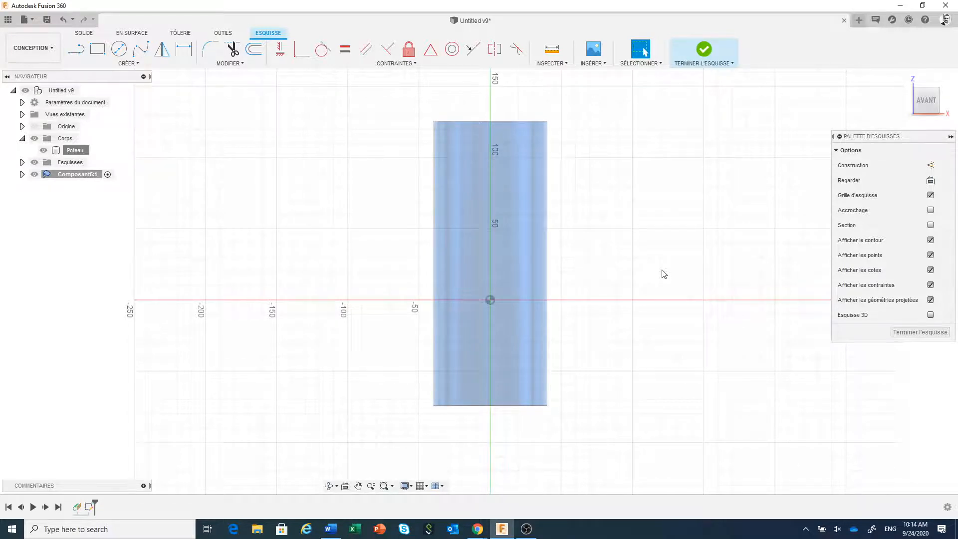
pyautogui.click(97, 50)
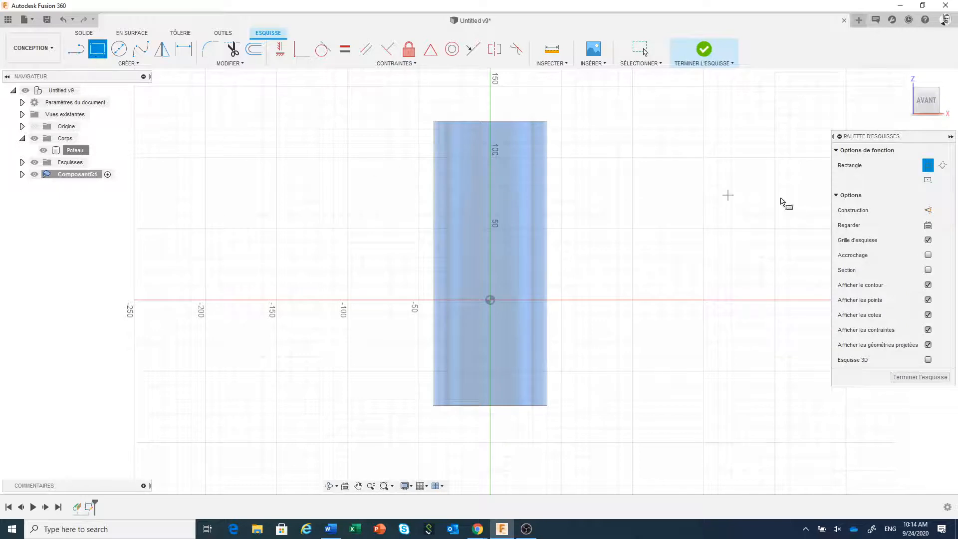
pyautogui.click(928, 180)
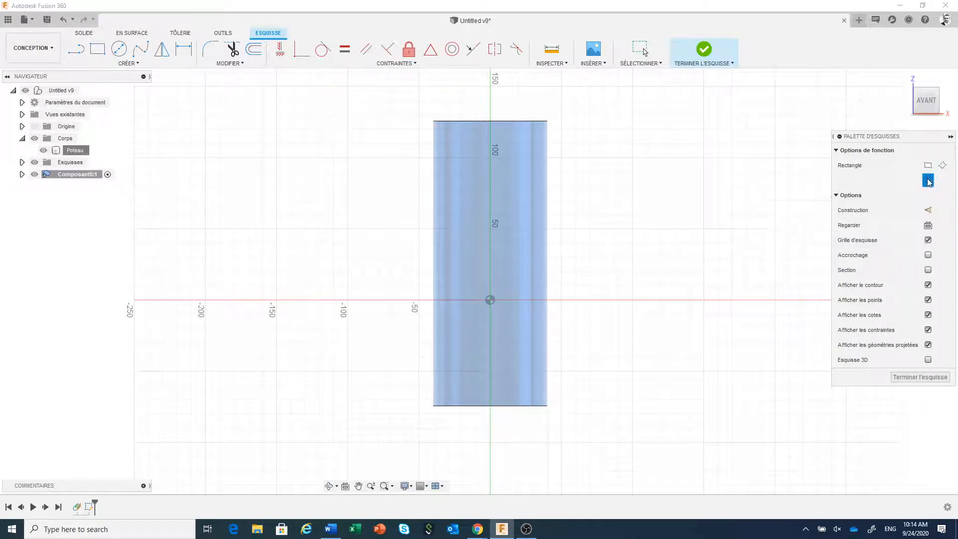
pyautogui.click(491, 300)
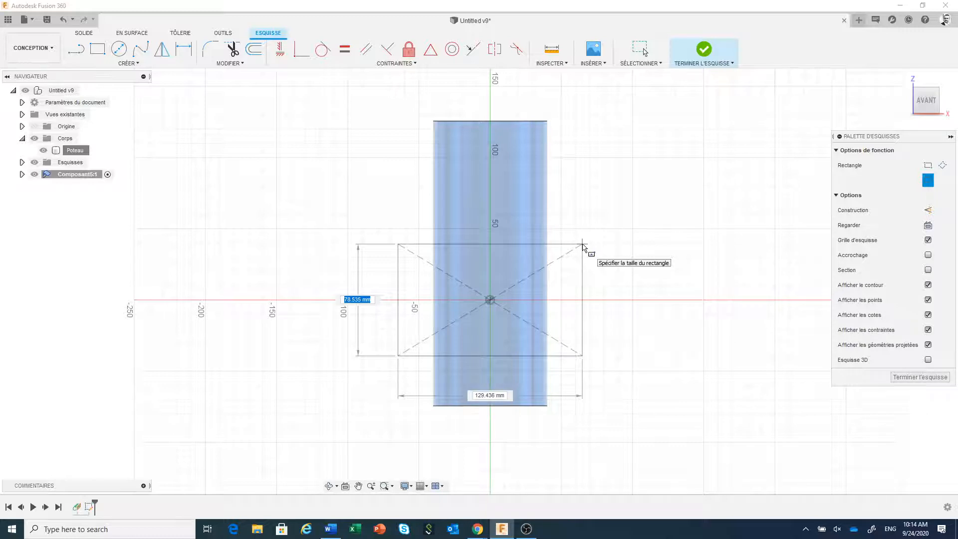
pyautogui.write('d')
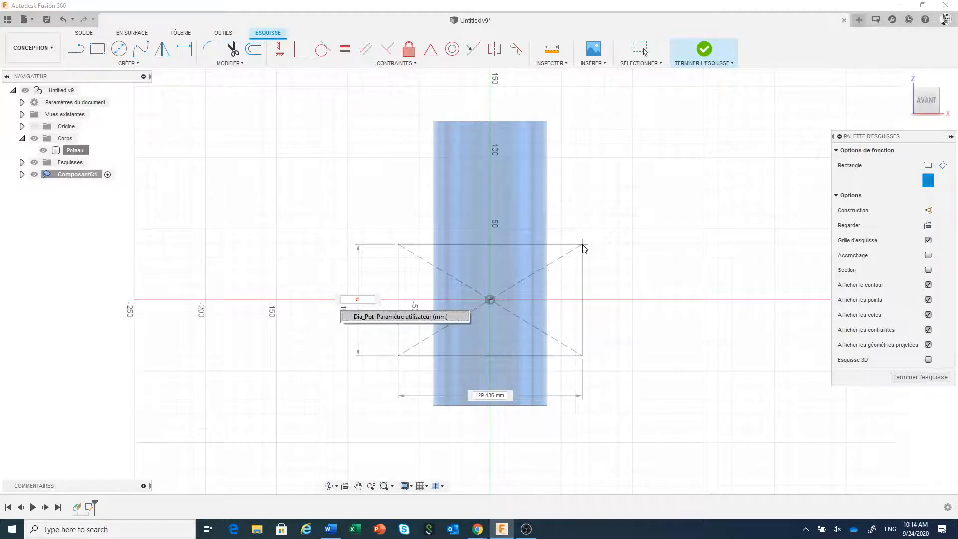
pyautogui.click(402, 320)
pyautogui.press('Tab')
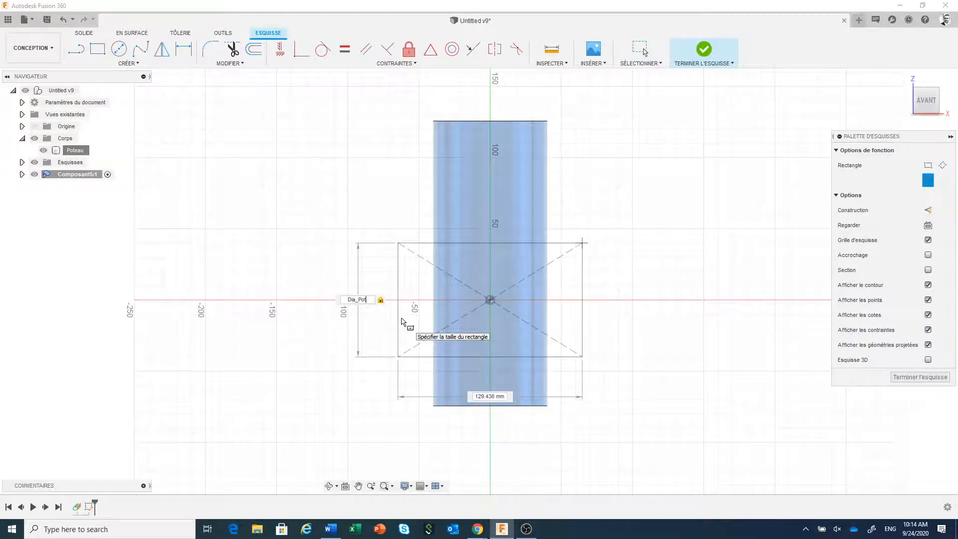
pyautogui.press('Tab')
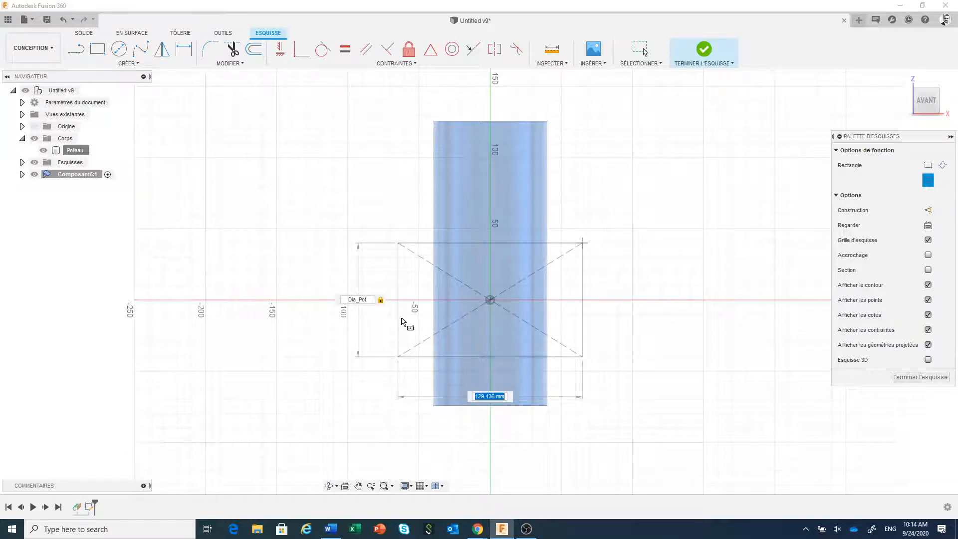
pyautogui.write('d')
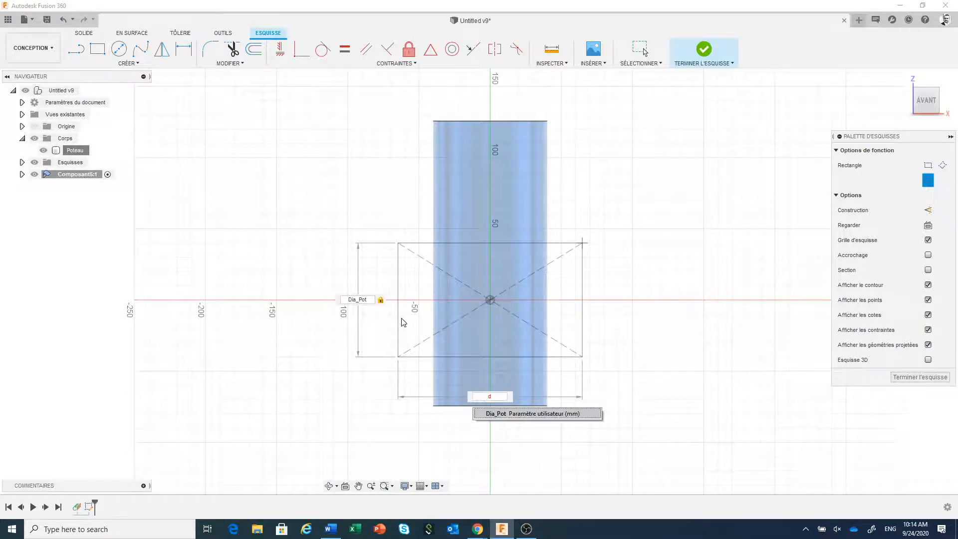
pyautogui.click(503, 417)
pyautogui.press('Return')
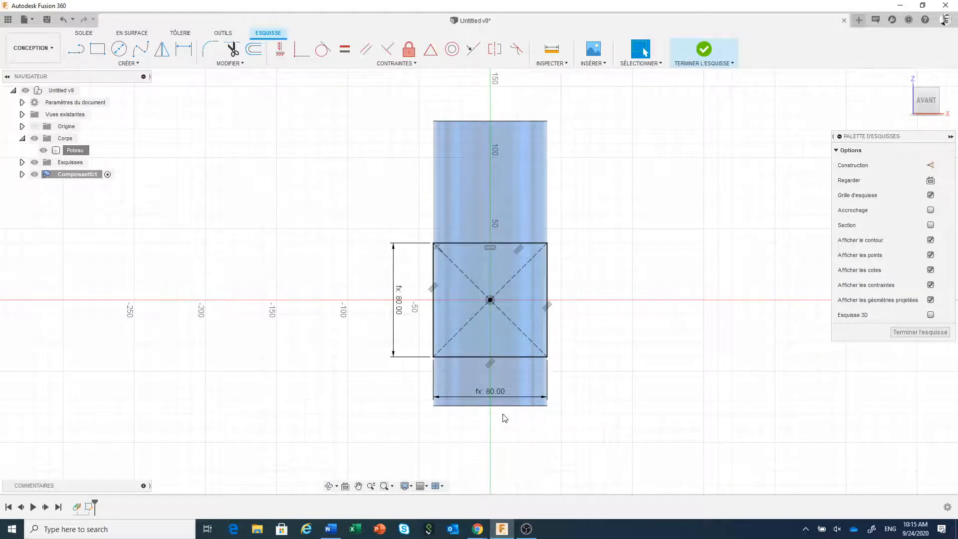
# Switch to Chrome to examine the GrabCAD tube bracket reference image, and return to the Fusion 360 sketch
pyautogui.moveTo(481, 532)
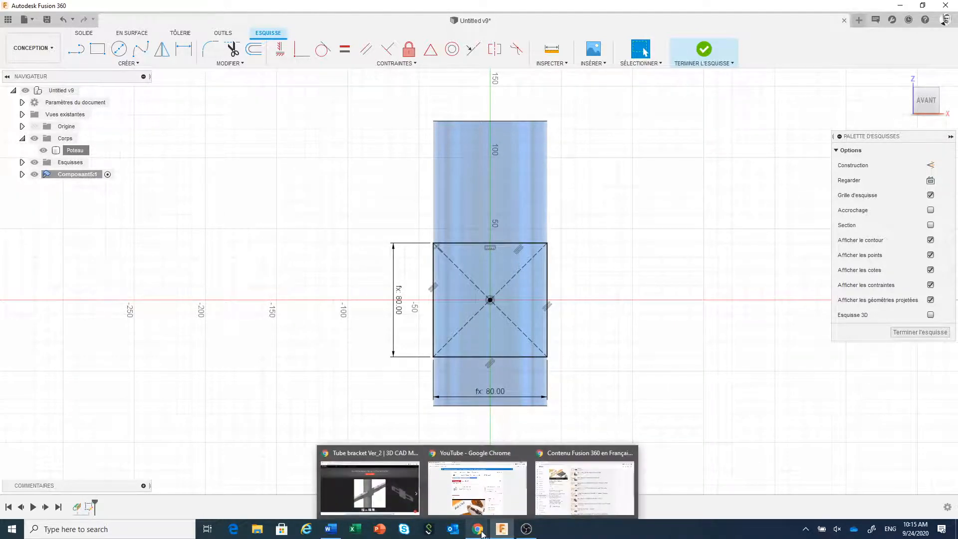
pyautogui.click(368, 456)
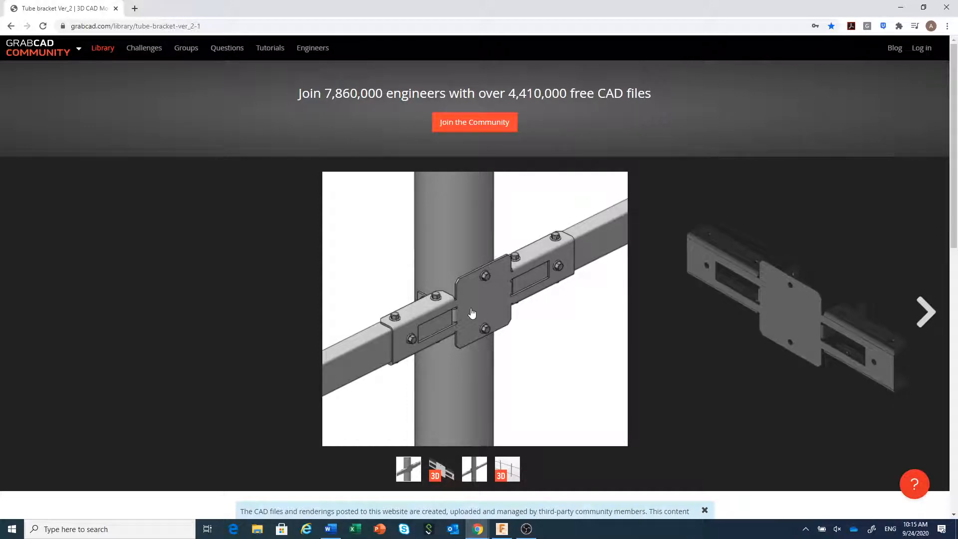
pyautogui.click(504, 532)
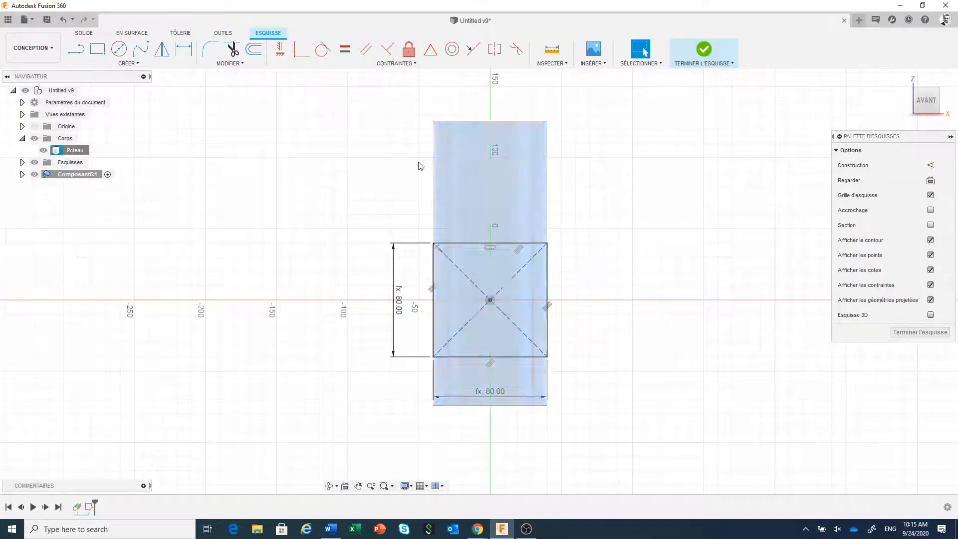
# Draw a vertical line through the square, joining the midpoints of its upper and lower edges
pyautogui.click(74, 49)
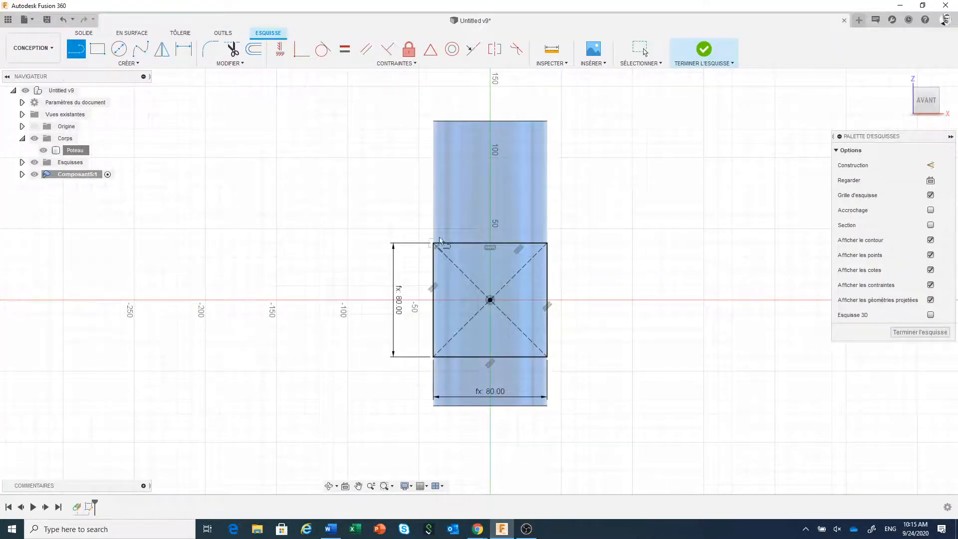
pyautogui.click(490, 248)
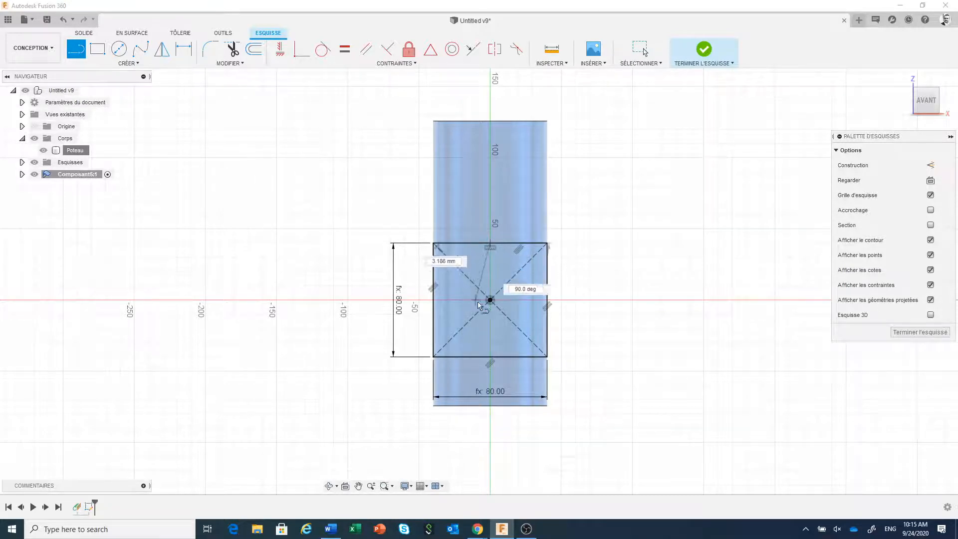
pyautogui.click(490, 357)
pyautogui.rightClick(608, 355)
pyautogui.click(646, 355)
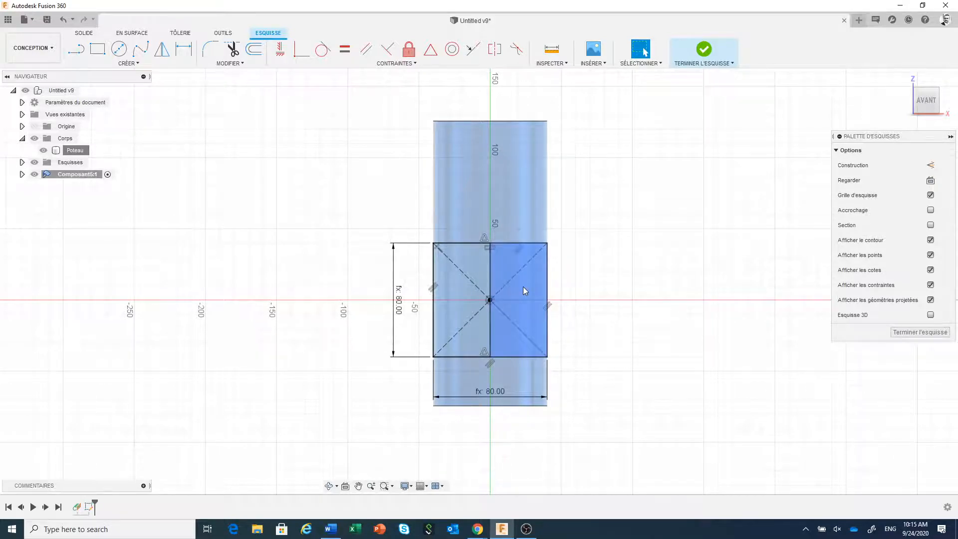
# Sketch a two-point rectangle to the lower right of the post, with height Dia_Pot/2+10 and width Dia_Pot+26
pyautogui.scroll(-2, 648, 272)
pyautogui.moveTo(648, 272); pyautogui.dragTo(553, 261, button='middle')
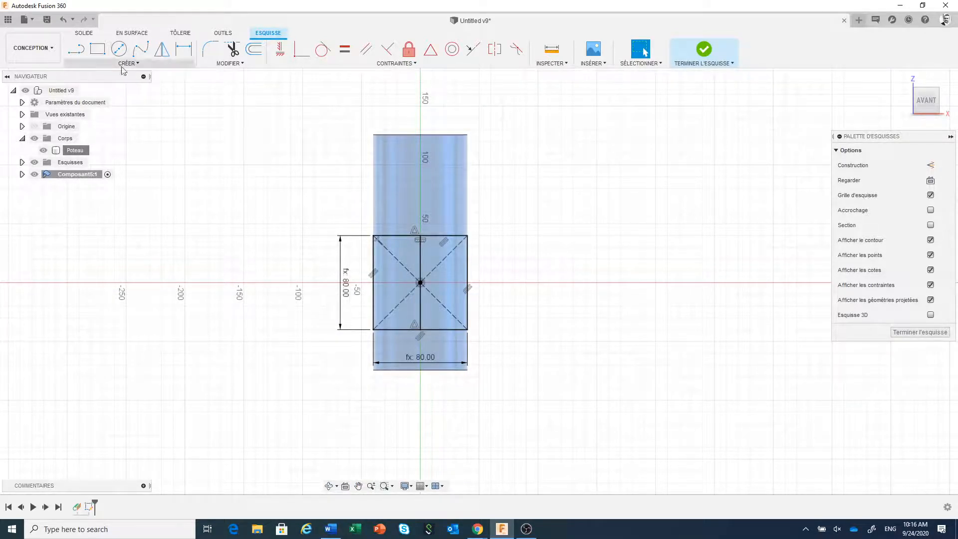
pyautogui.click(97, 50)
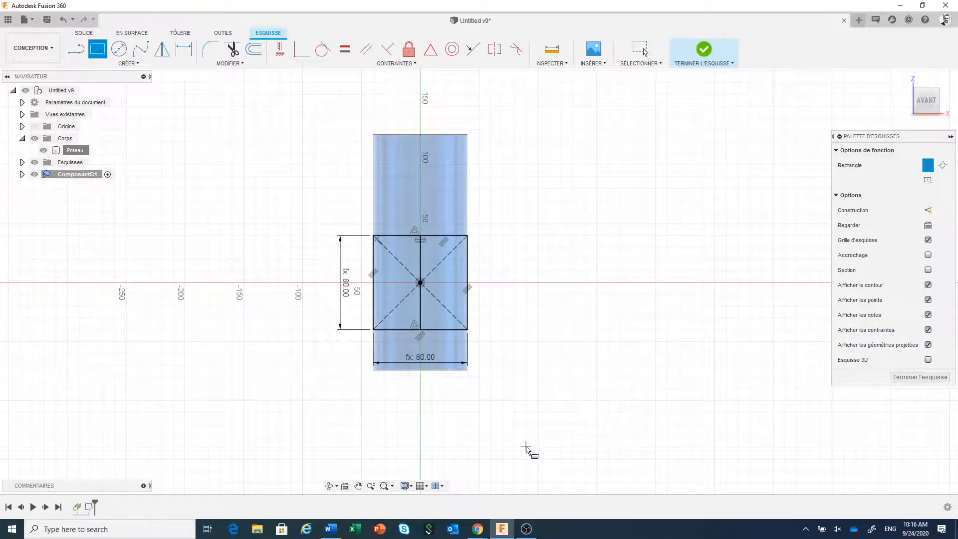
pyautogui.click(538, 431)
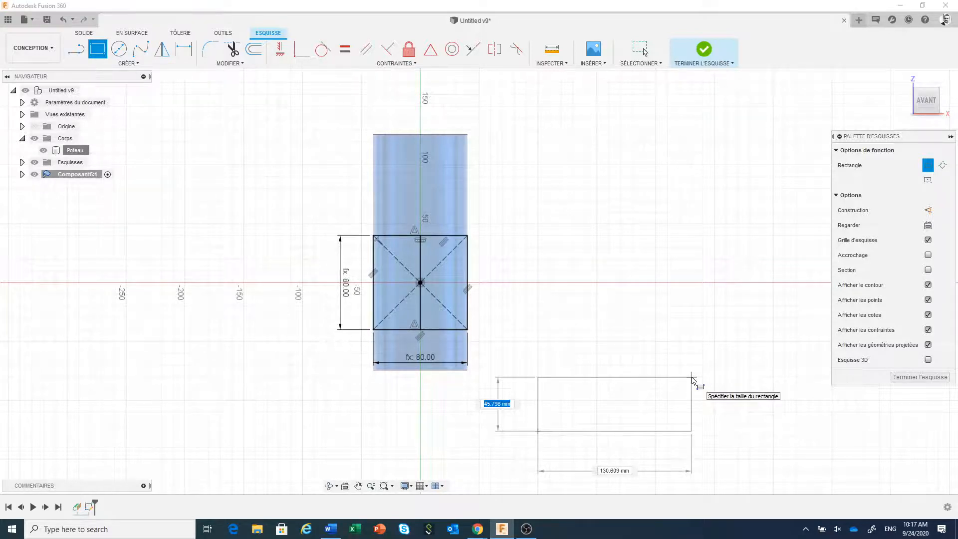
pyautogui.write('d')
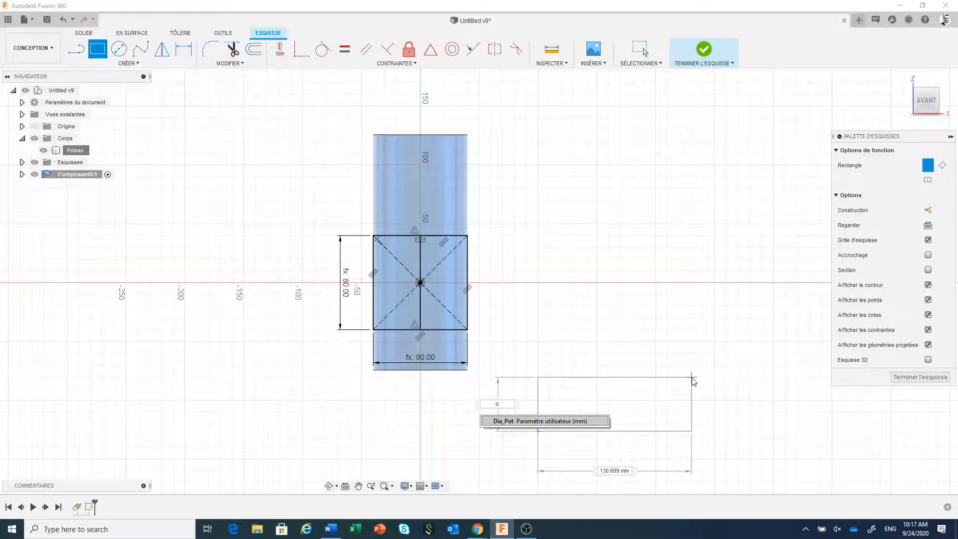
pyautogui.click(577, 424)
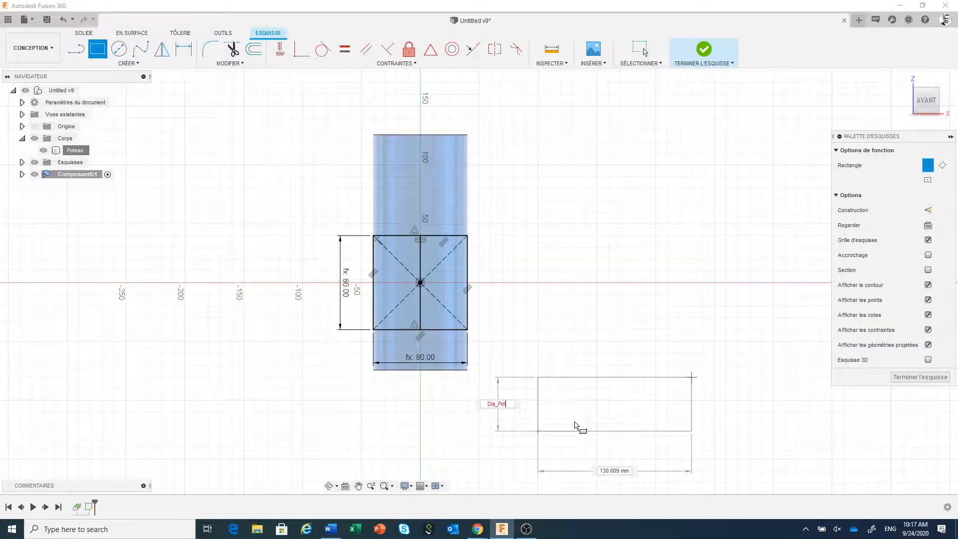
pyautogui.press('Tab')
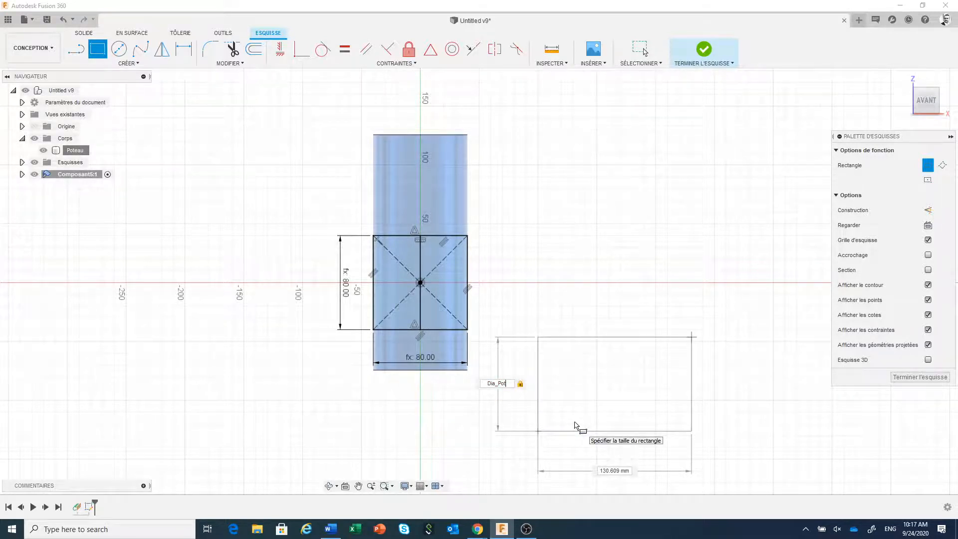
pyautogui.write('/2')
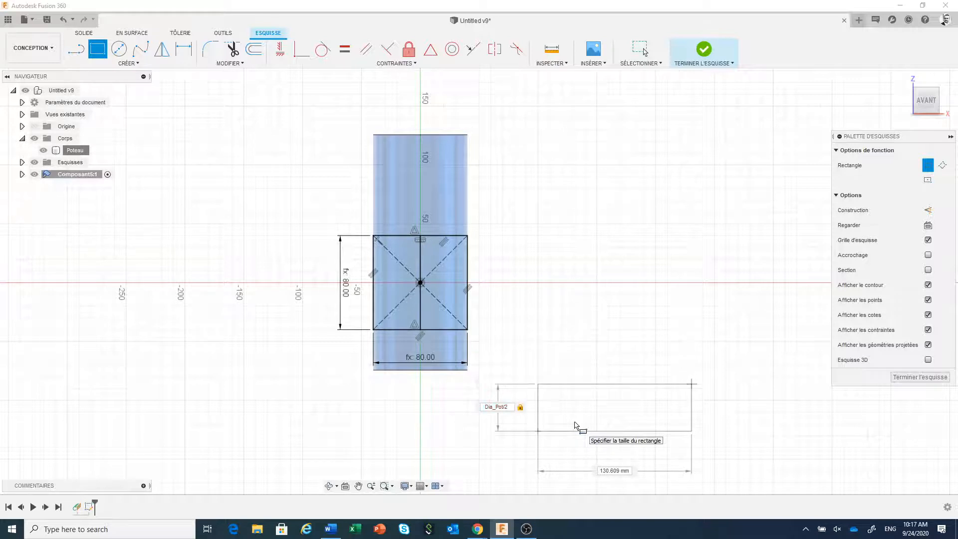
pyautogui.write('+10')
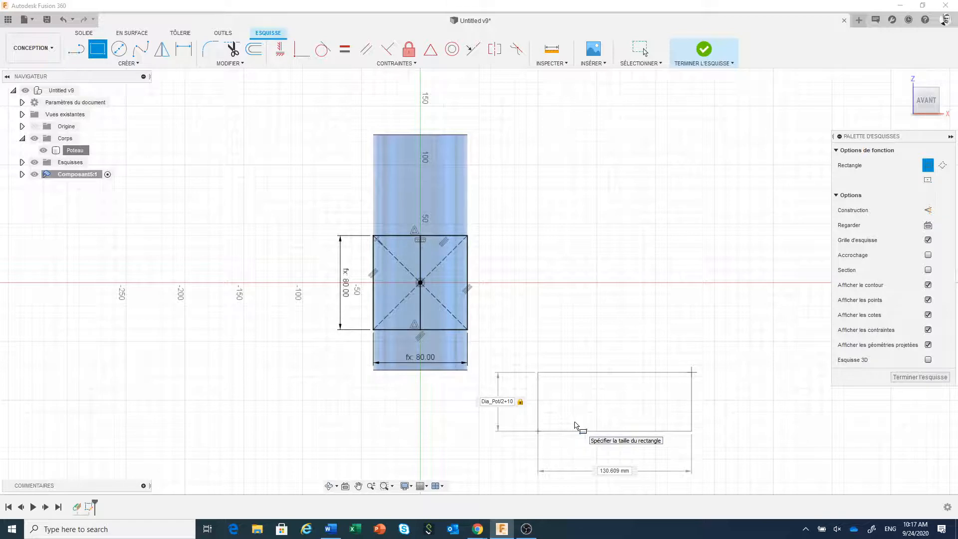
pyautogui.press('Tab')
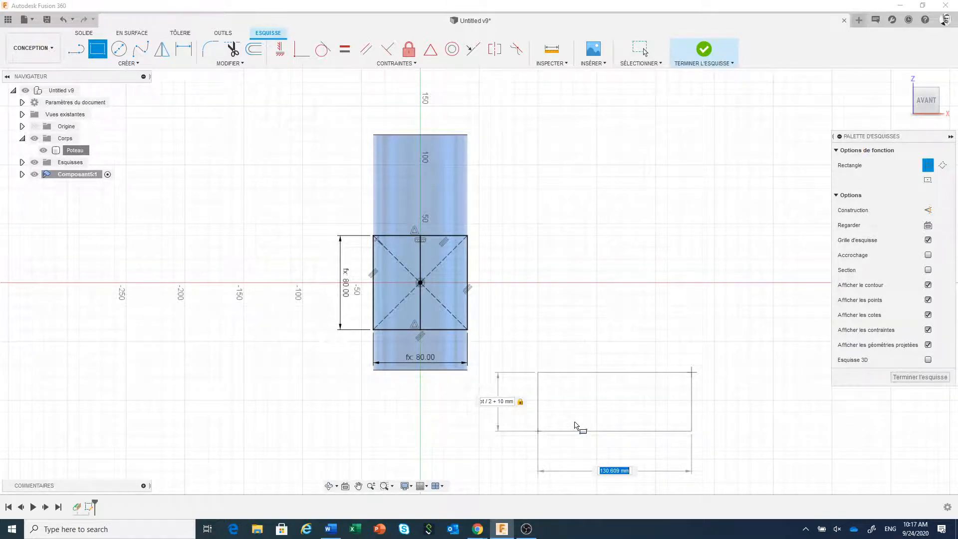
pyautogui.write('d')
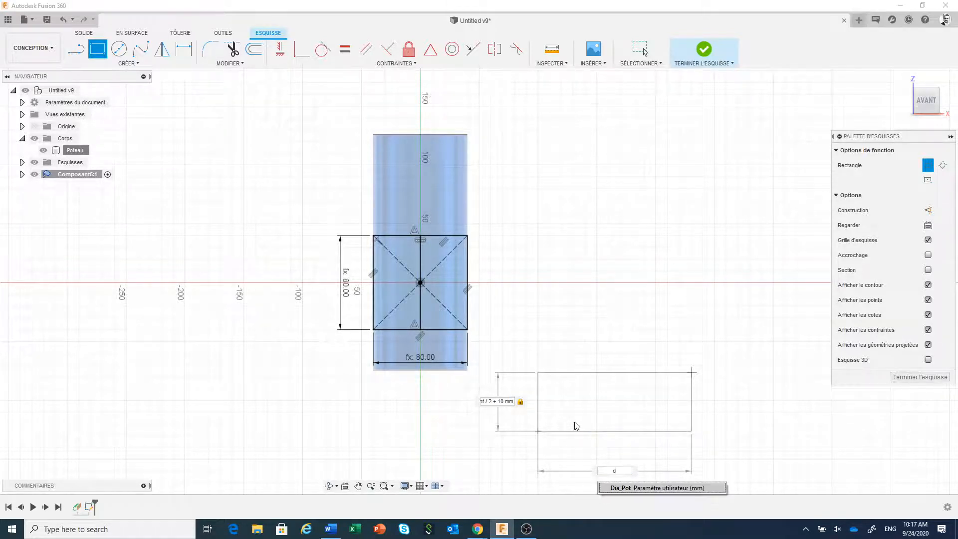
pyautogui.click(623, 489)
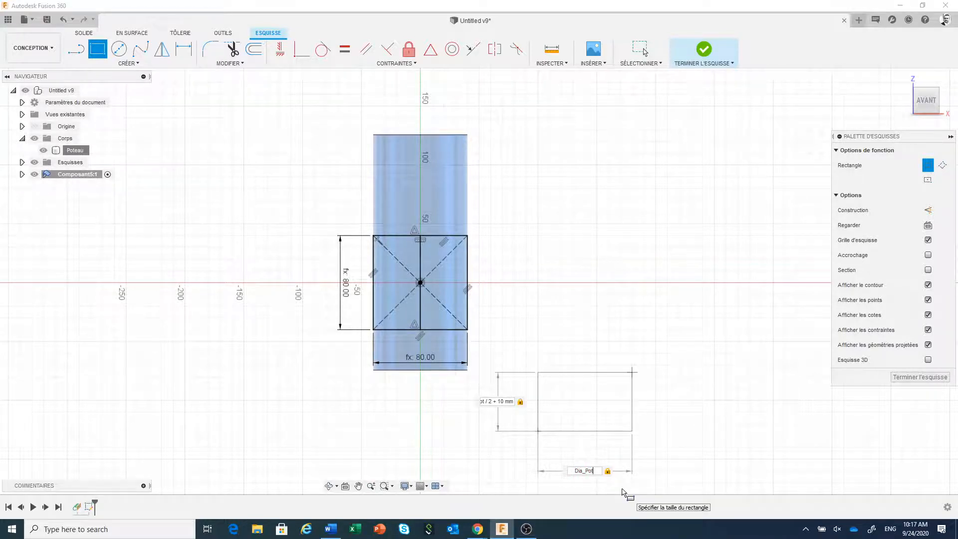
pyautogui.write('+26')
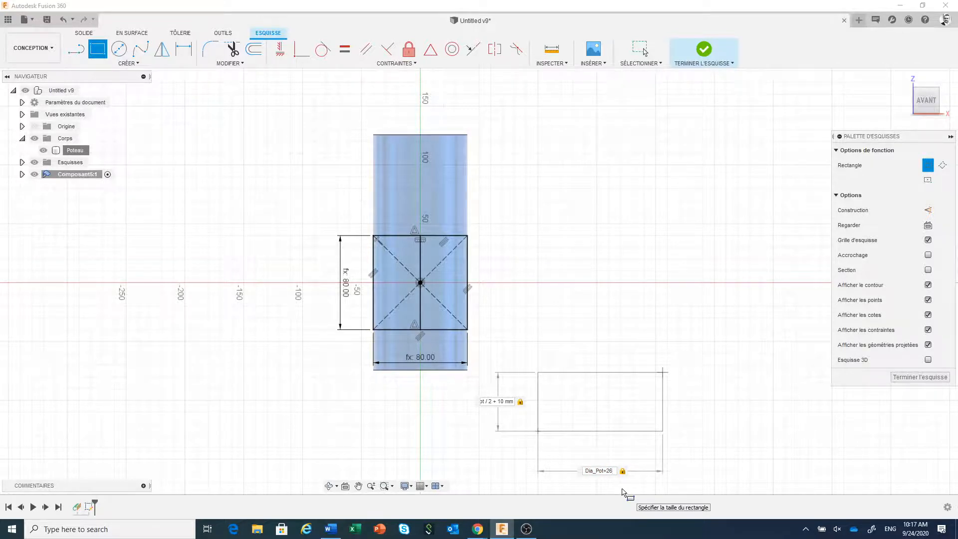
pyautogui.press('Return')
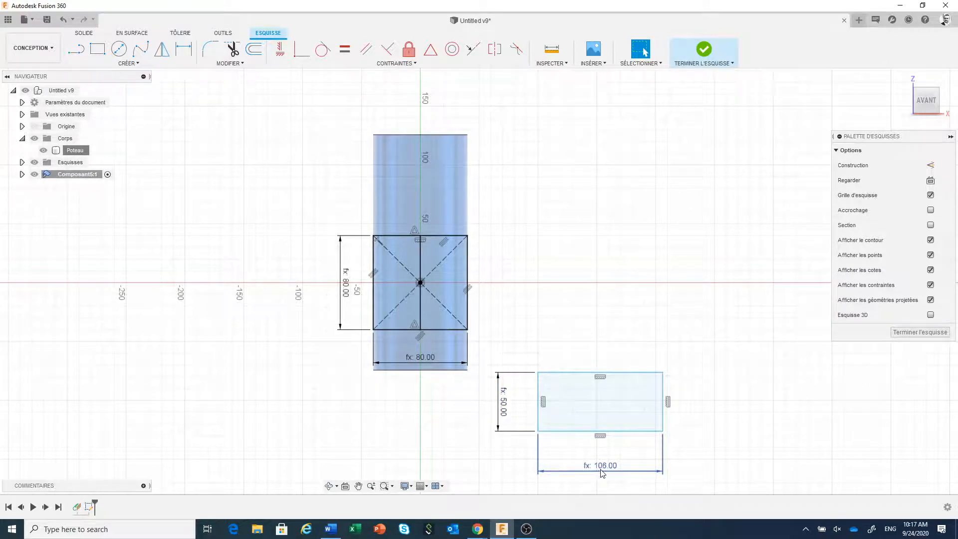
# Apply a Midpoint constraint between the square's right edge and the new rectangle's left edge to attach it centrally
pyautogui.moveTo(605, 470)
pyautogui.moveTo(504, 394)
pyautogui.click(432, 54)
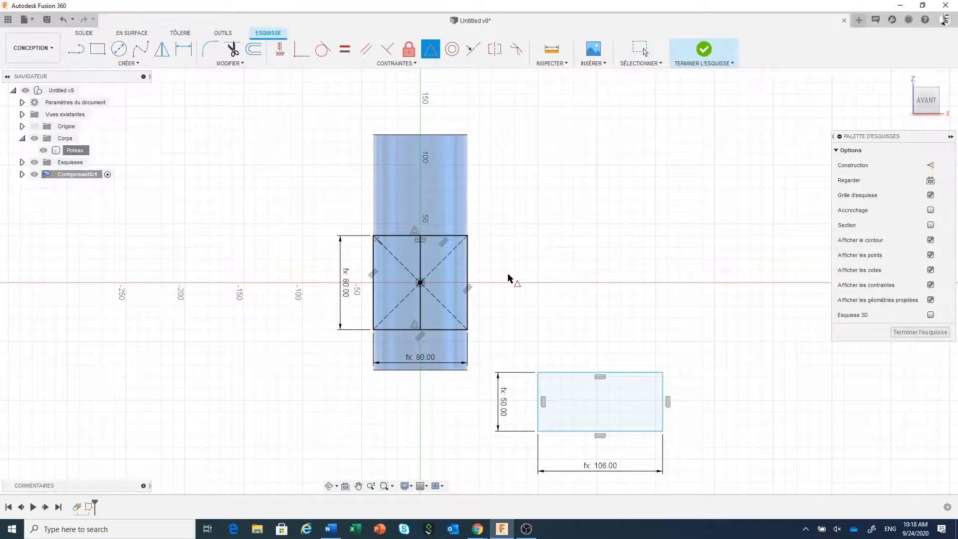
pyautogui.click(469, 281)
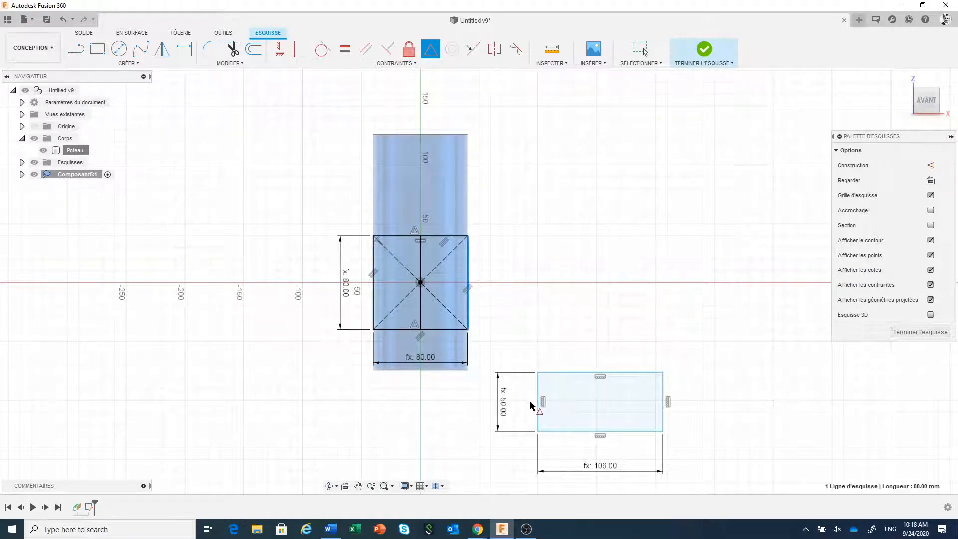
pyautogui.click(538, 405)
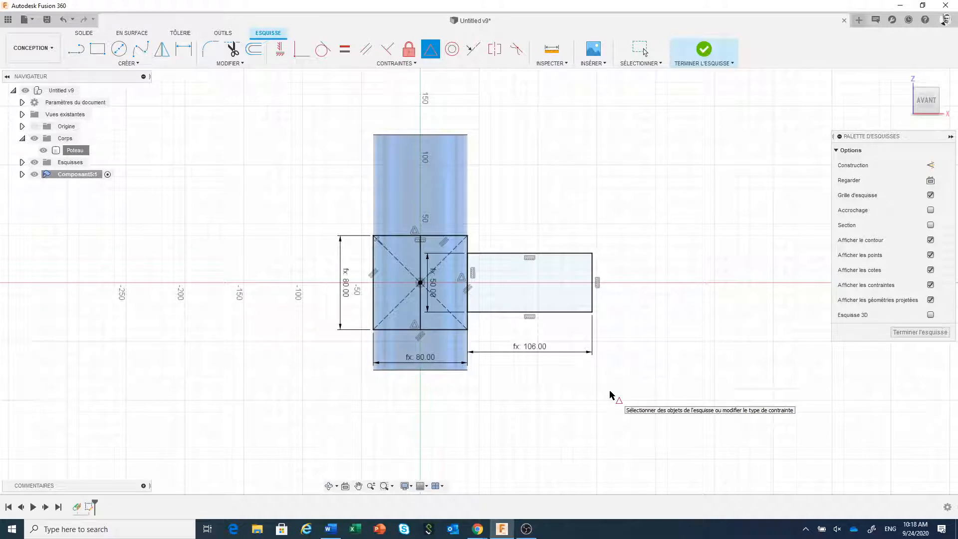
pyautogui.press('Escape')
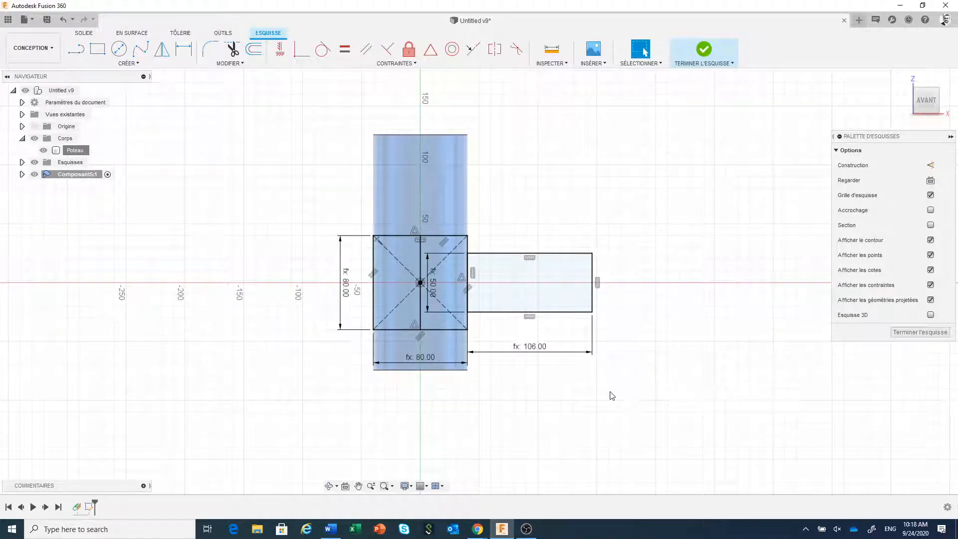
# Sketch a second two-point rectangle about 33.5 mm high below the attached one, with its width set to Dia_Pot
pyautogui.click(97, 48)
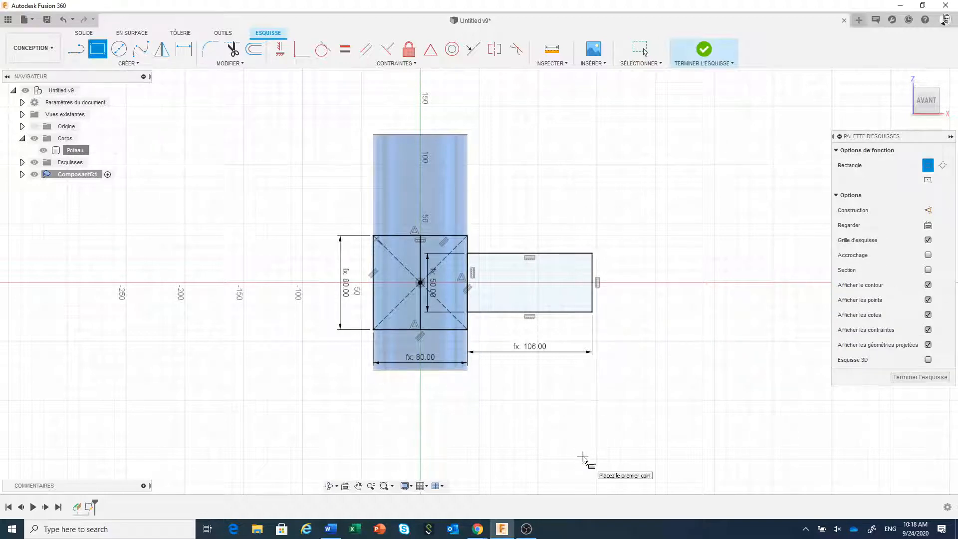
pyautogui.click(554, 458)
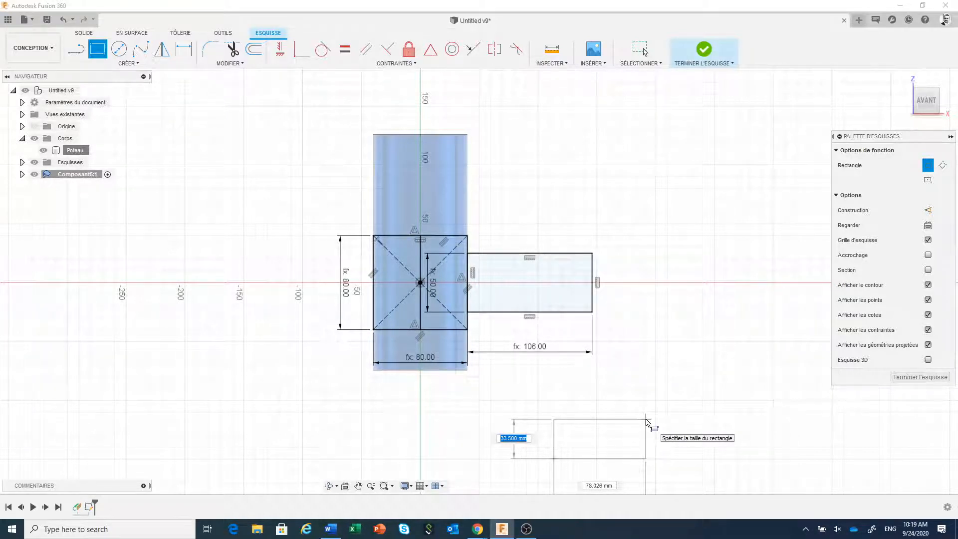
pyautogui.press('Tab')
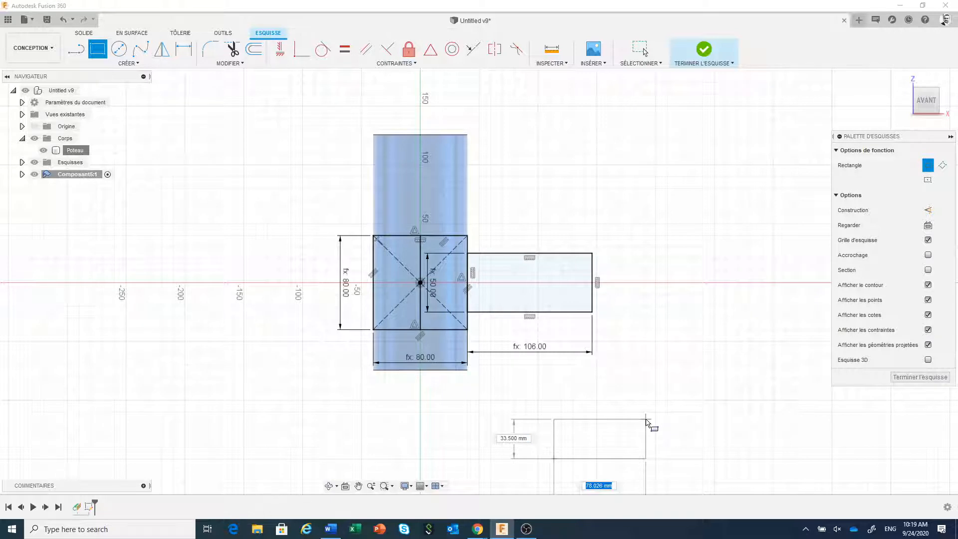
pyautogui.write('d')
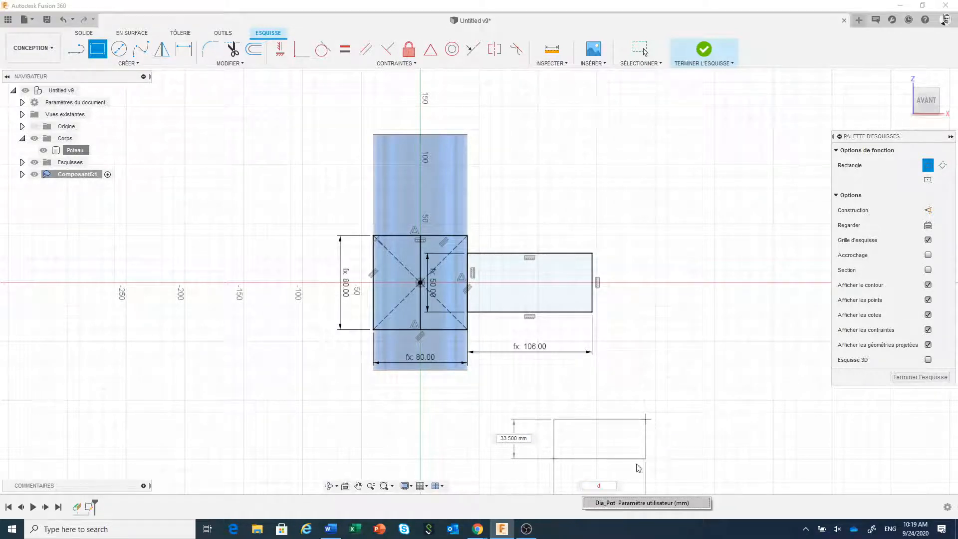
pyautogui.click(635, 504)
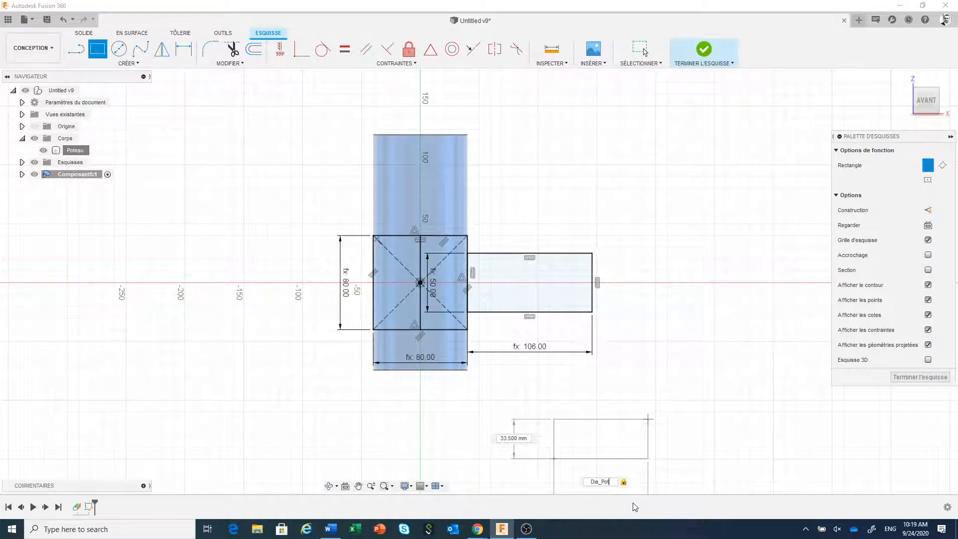
pyautogui.press('Return')
pyautogui.press('Escape')
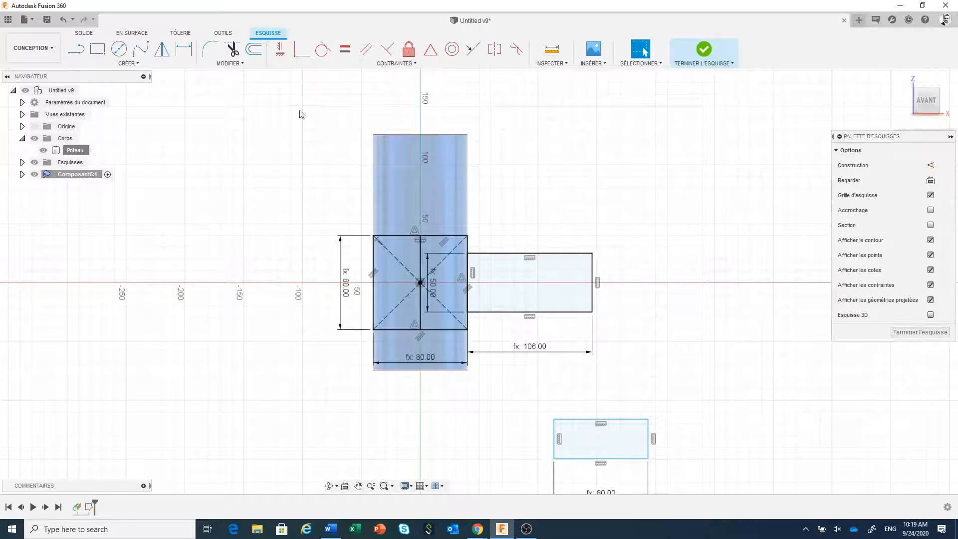
# Dimension the lower rectangle's height as half of the attached rectangle's height dimension (d138/2)
pyautogui.click(183, 49)
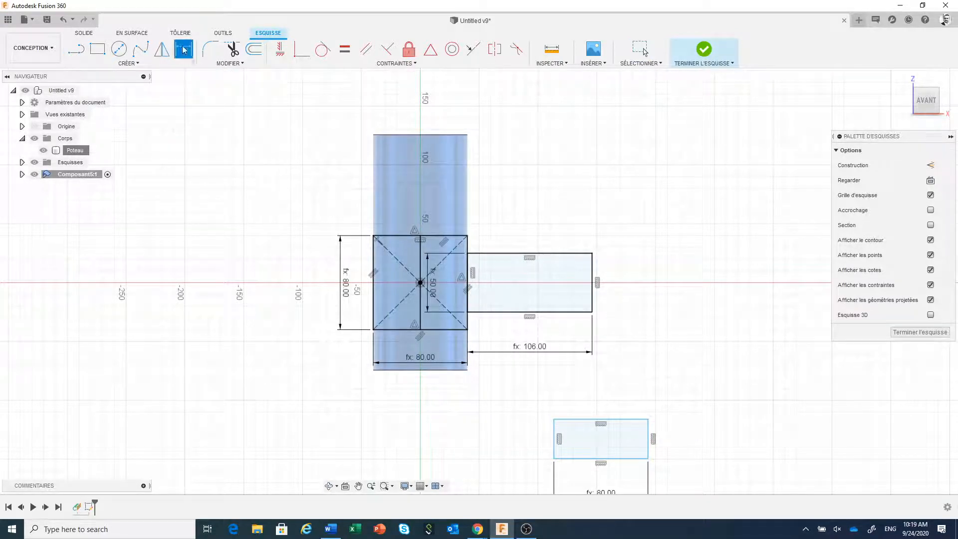
pyautogui.click(554, 440)
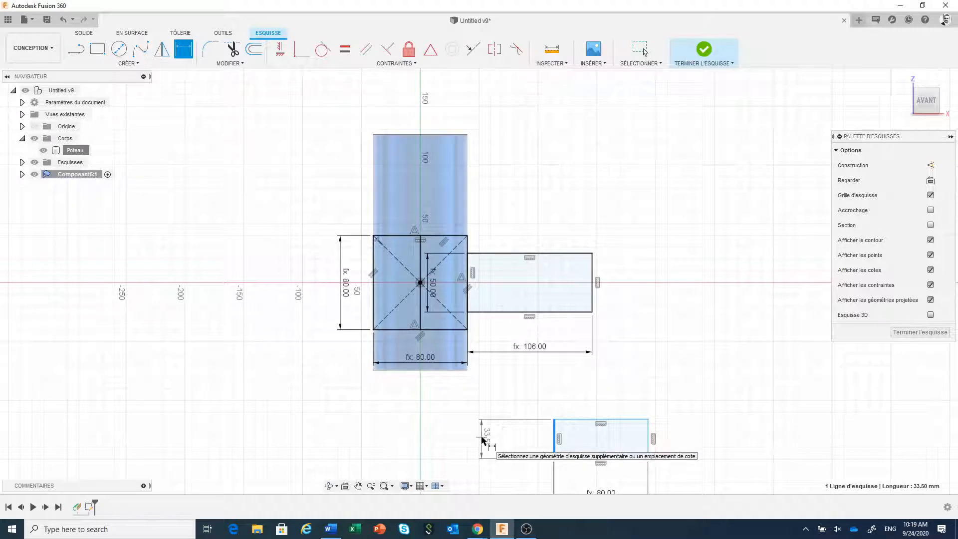
pyautogui.click(482, 437)
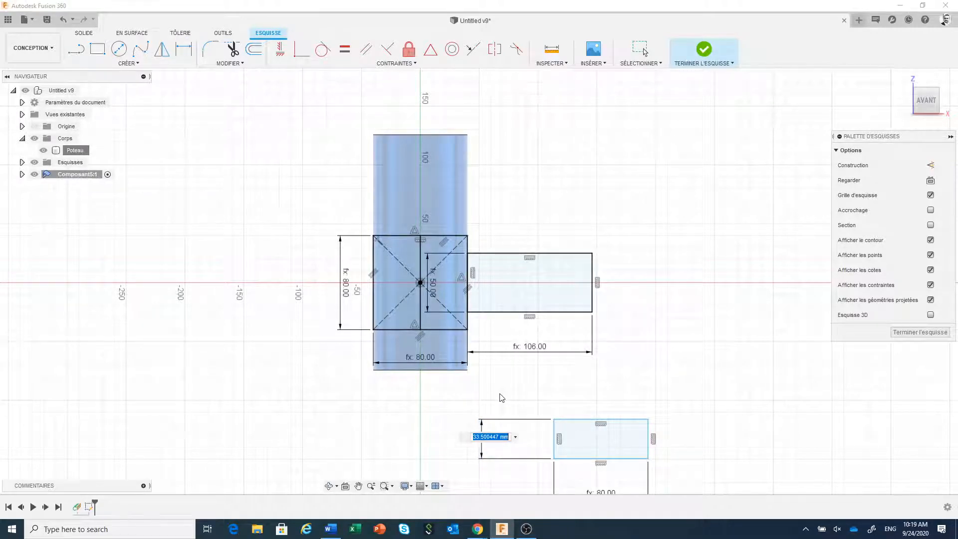
pyautogui.click(428, 305)
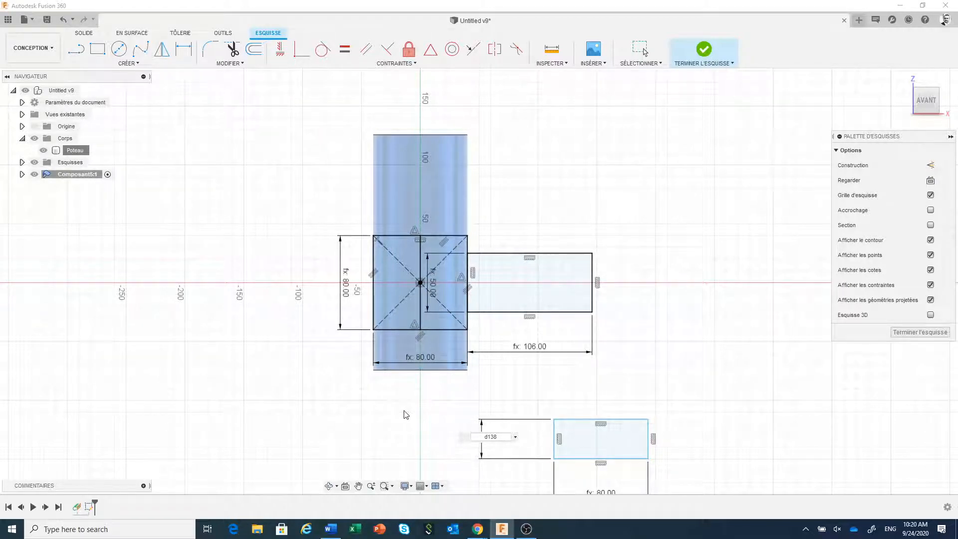
pyautogui.write('/2')
pyautogui.press('Return')
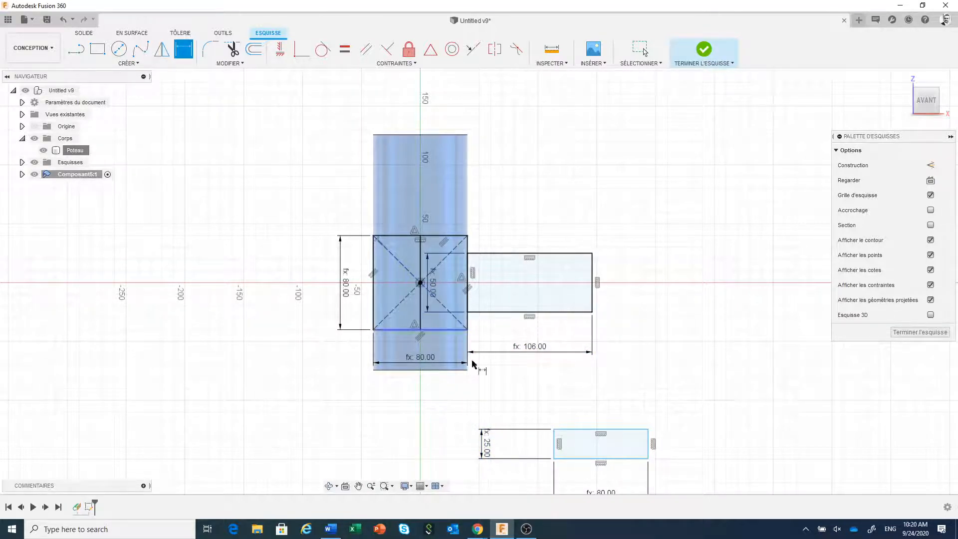
pyautogui.press('Escape')
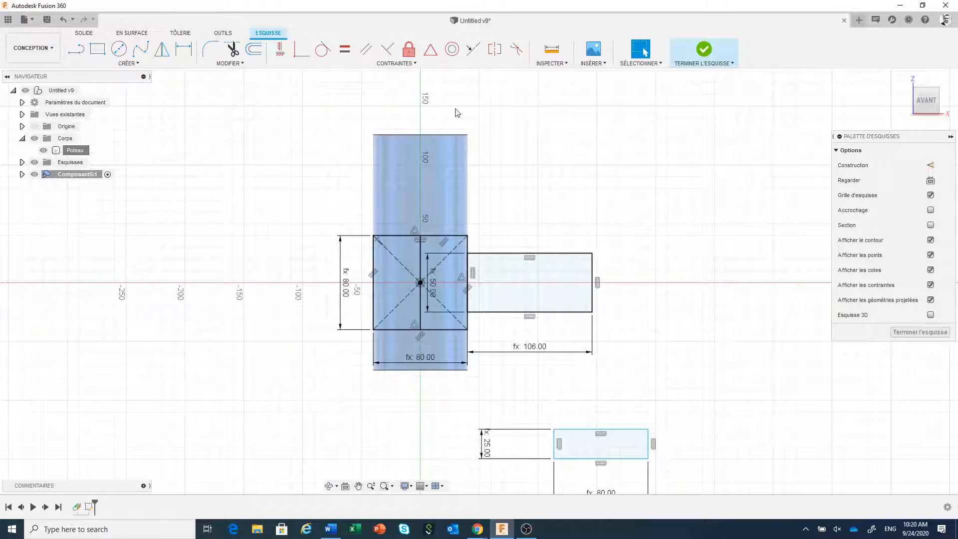
# Apply a Midpoint constraint between the small lower rectangle's left edge and the square's right edge to centre it inside the attached rectangle
pyautogui.click(431, 51)
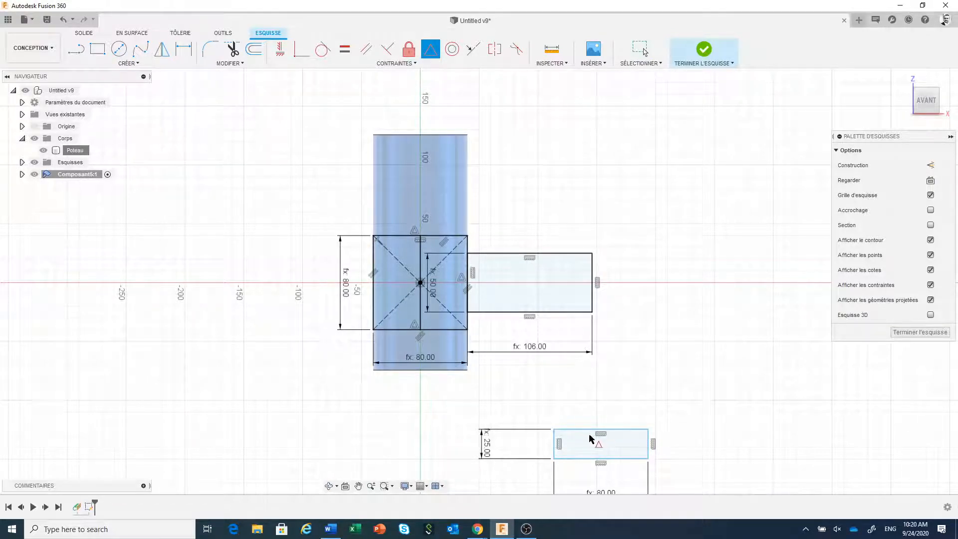
pyautogui.click(555, 446)
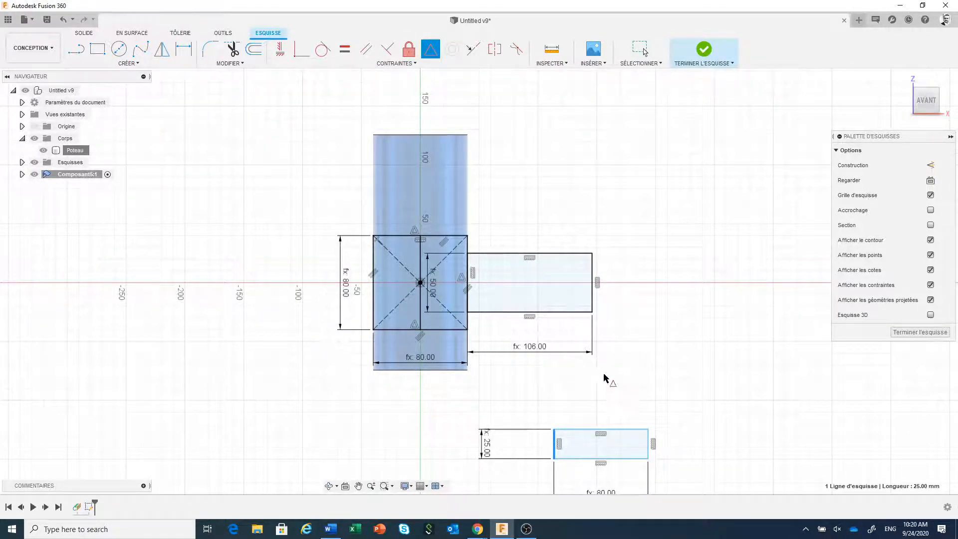
pyautogui.click(468, 292)
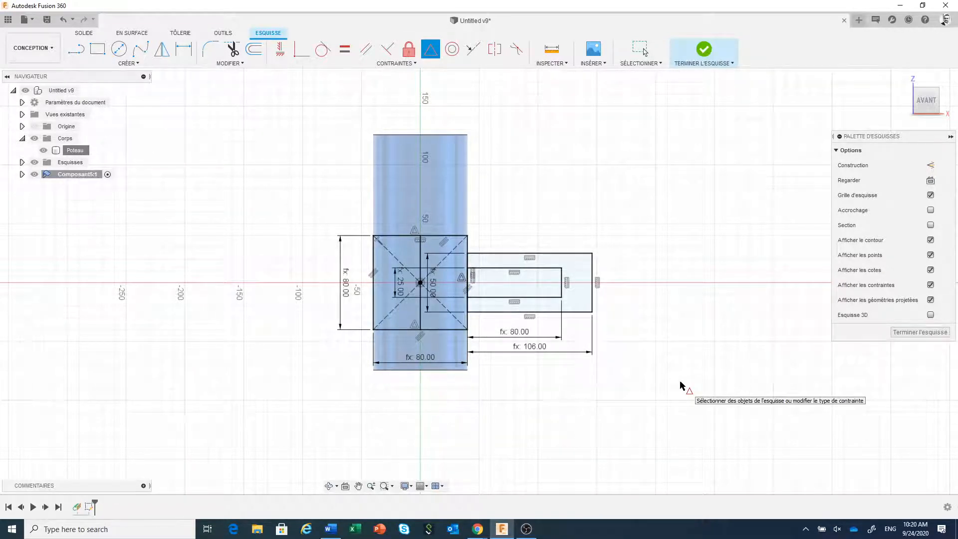
pyautogui.press('Escape')
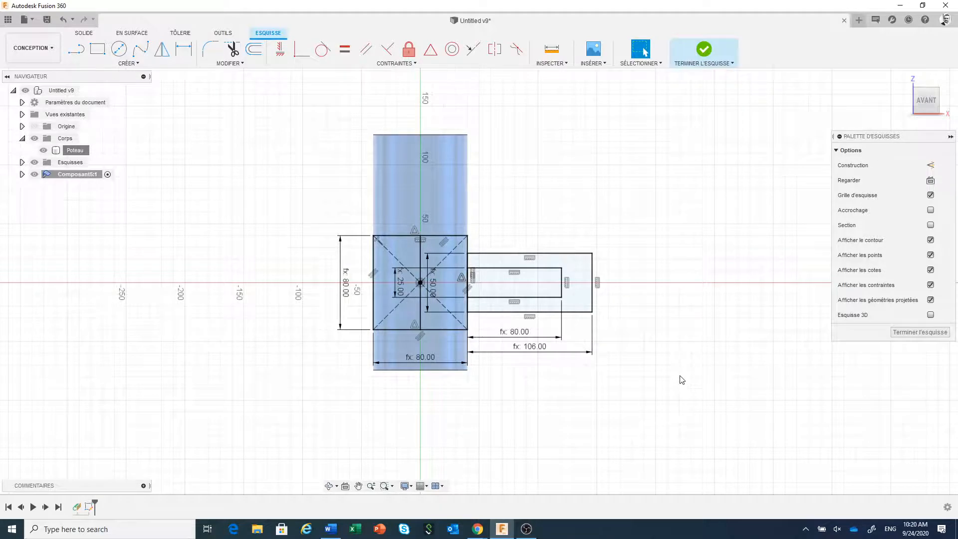
# Test the parametric sketch by setting the user parameter Dia_Pot to 120 mm
pyautogui.moveTo(669, 346)
pyautogui.mouseDown(button='middle')
pyautogui.moveTo(743, 396)
pyautogui.moveTo(879, 436)
pyautogui.moveTo(871, 439)
pyautogui.mouseUp(button='middle')
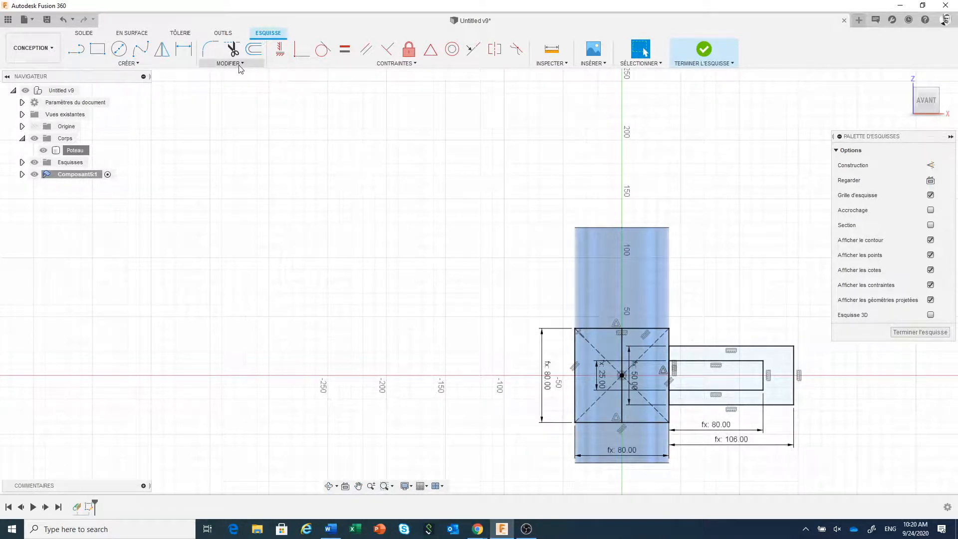
pyautogui.click(222, 63)
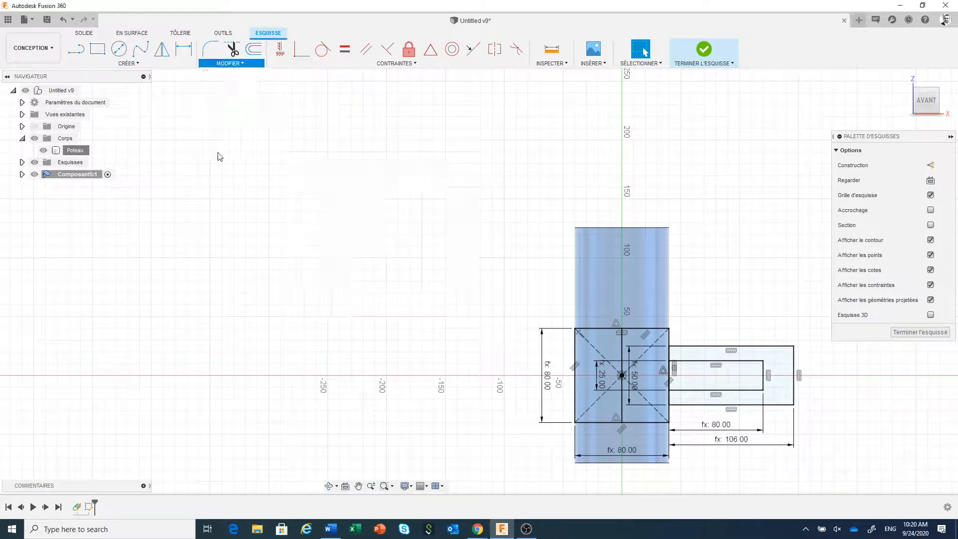
pyautogui.click(220, 152)
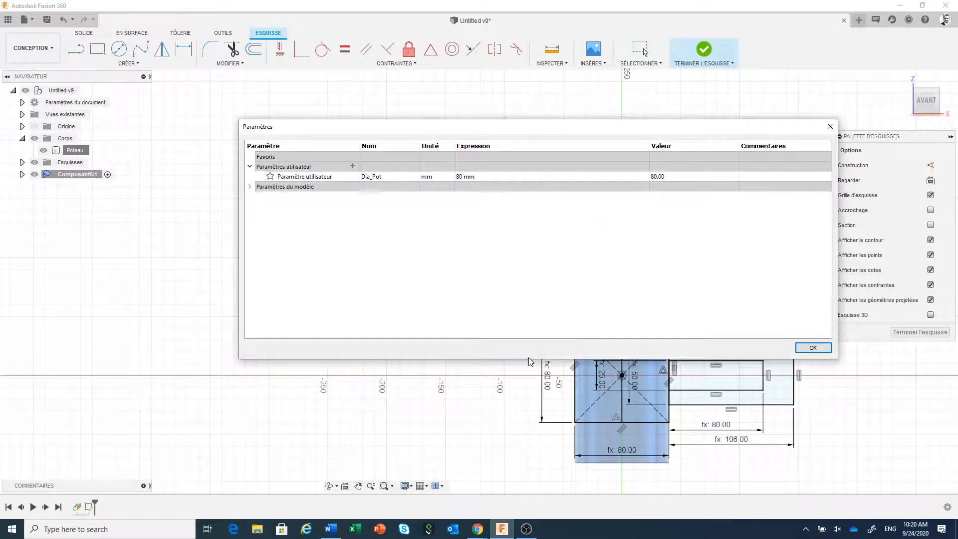
pyautogui.moveTo(528, 361); pyautogui.dragTo(539, 226)
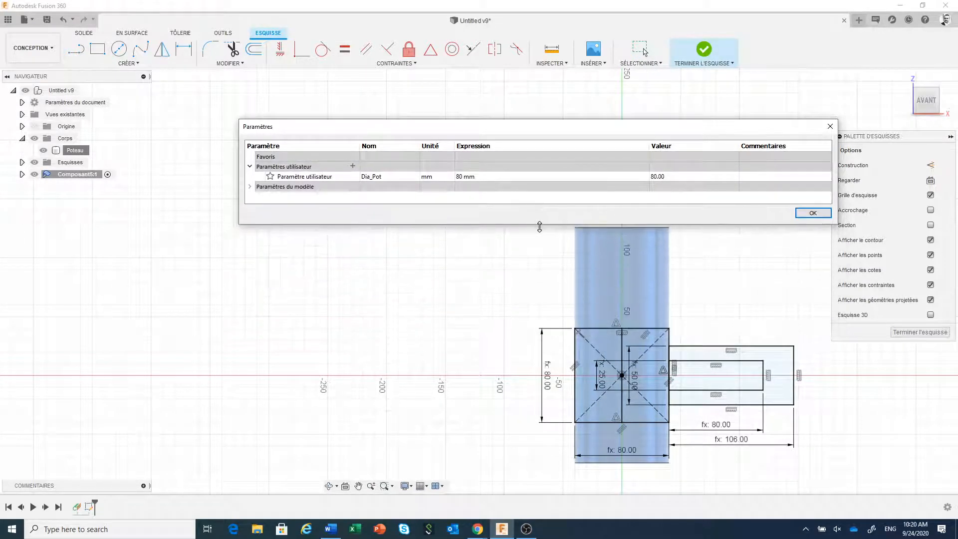
pyautogui.click(502, 177)
pyautogui.click(502, 177)
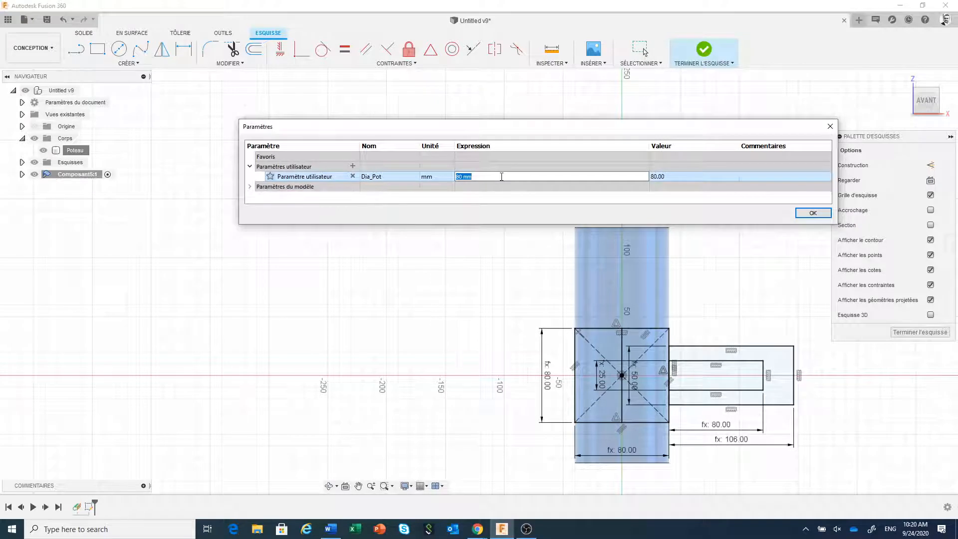
pyautogui.write('120')
pyautogui.click(756, 175)
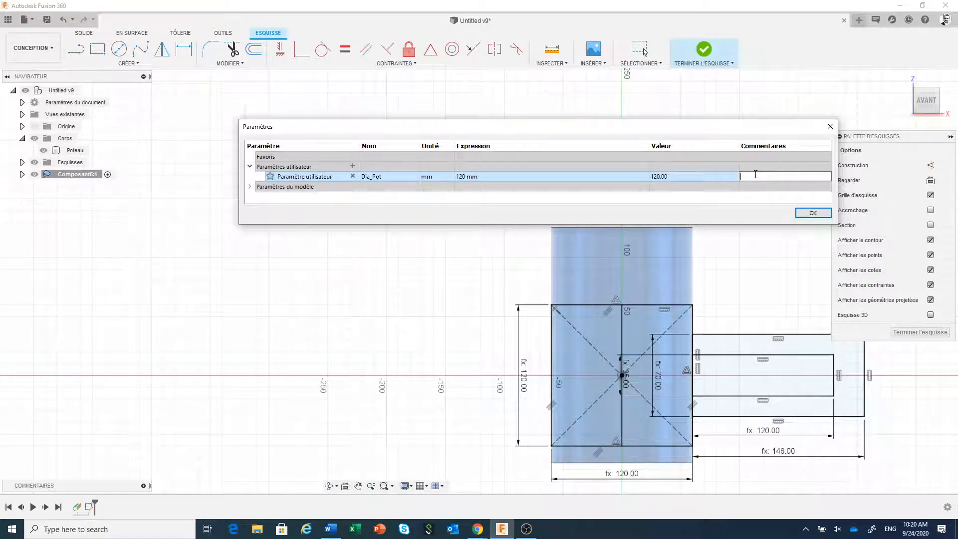
# Test a smaller post by setting the user parameter Dia_Pot to 60 mm
pyautogui.click(508, 180)
pyautogui.click(508, 178)
pyautogui.write('60')
pyautogui.press('Return')
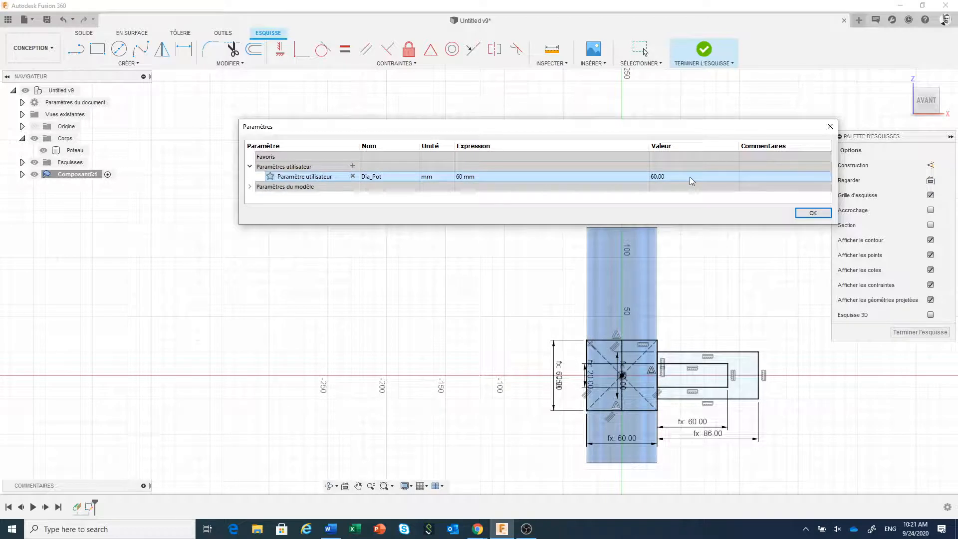
# Restore the user parameter Dia_Pot to 80 mm and close the parameter list
pyautogui.click(542, 177)
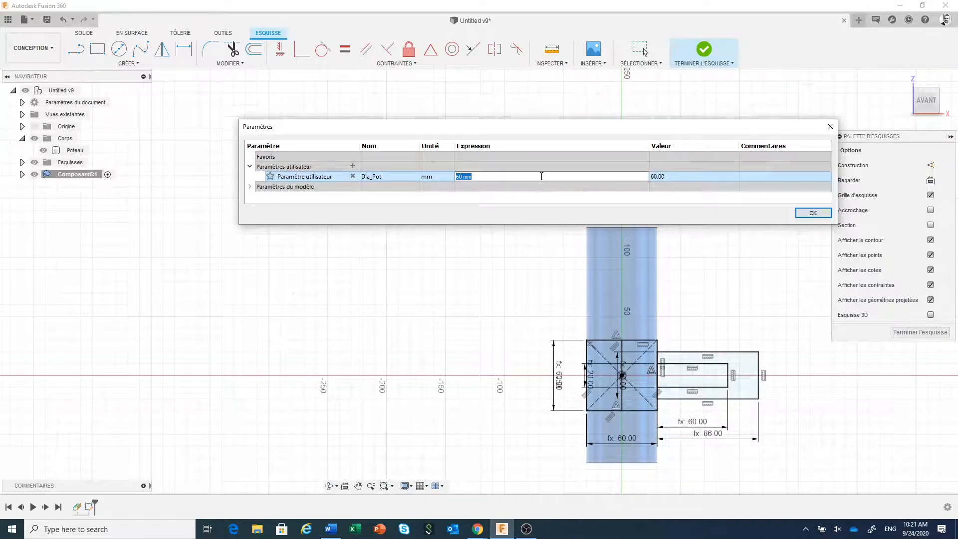
pyautogui.write('80')
pyautogui.click(678, 180)
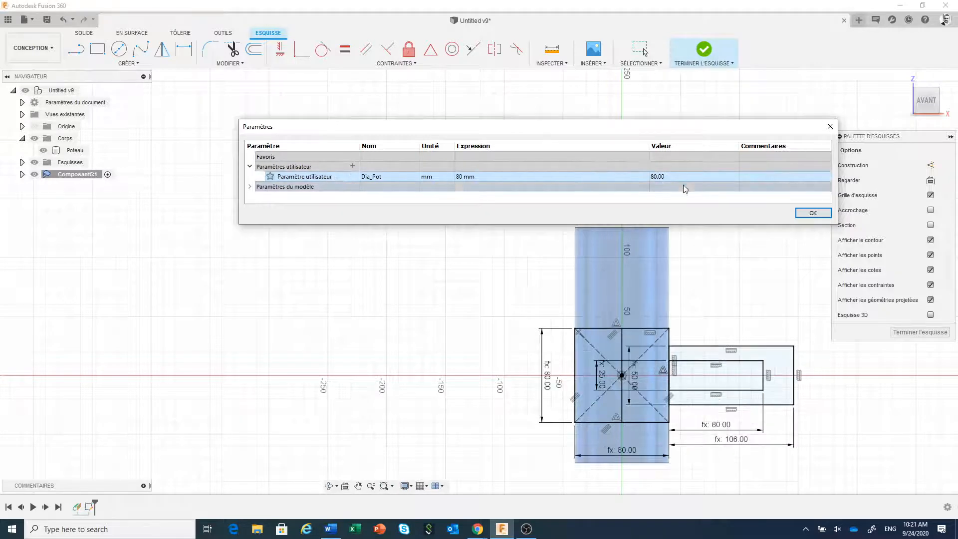
pyautogui.click(812, 212)
# Finish the sketch and start a sheet metal flange from the square's right half and the frame-shaped profile around the inner rectangle
pyautogui.moveTo(775, 232); pyautogui.dragTo(671, 153, button='middle')
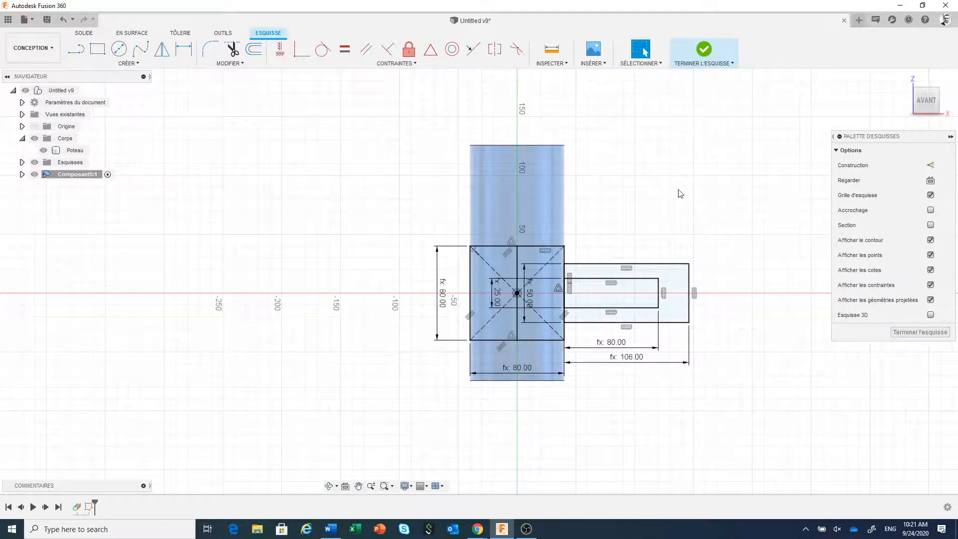
pyautogui.click(704, 49)
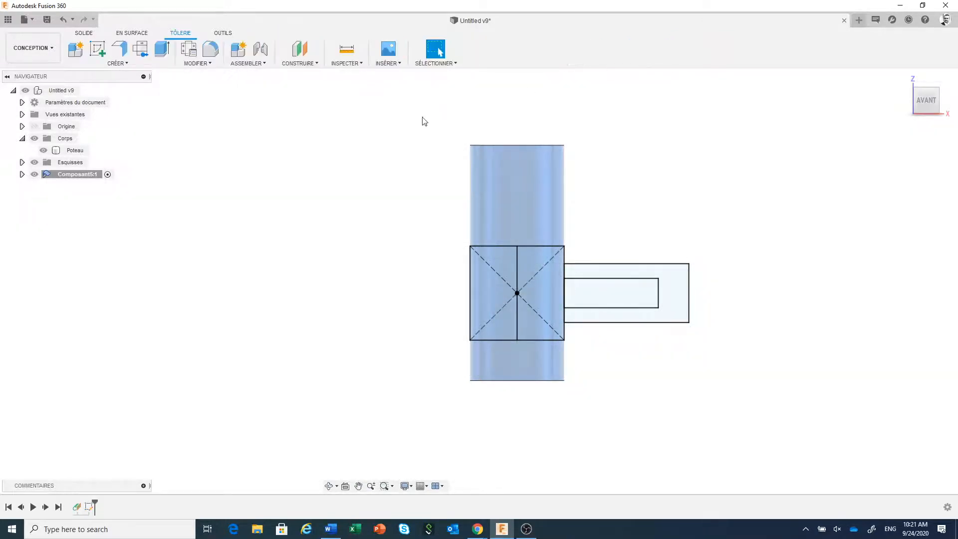
pyautogui.click(119, 50)
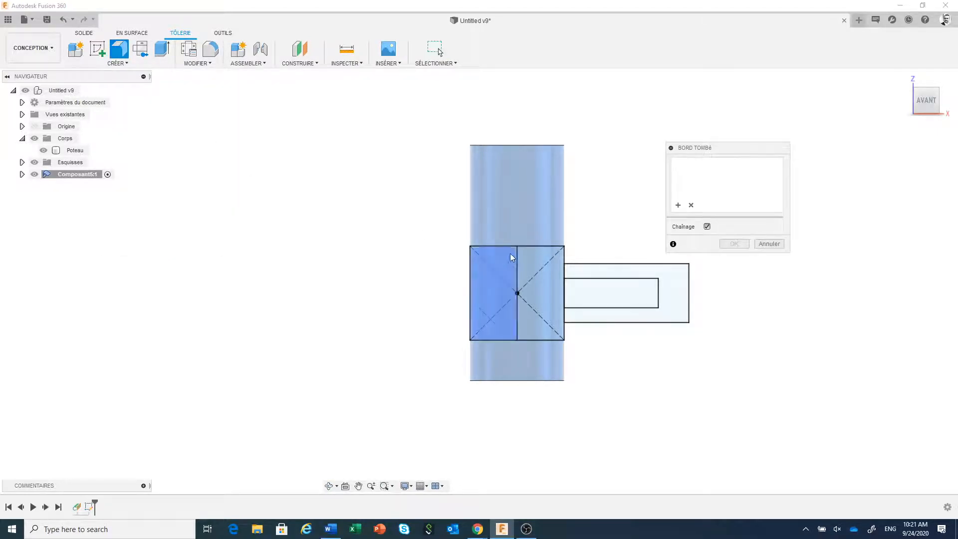
pyautogui.click(524, 260)
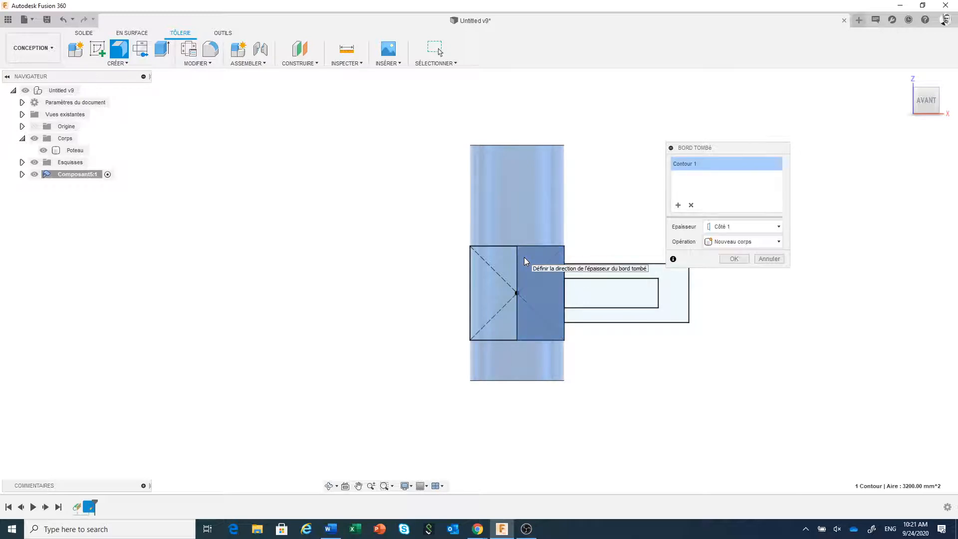
pyautogui.click(601, 278)
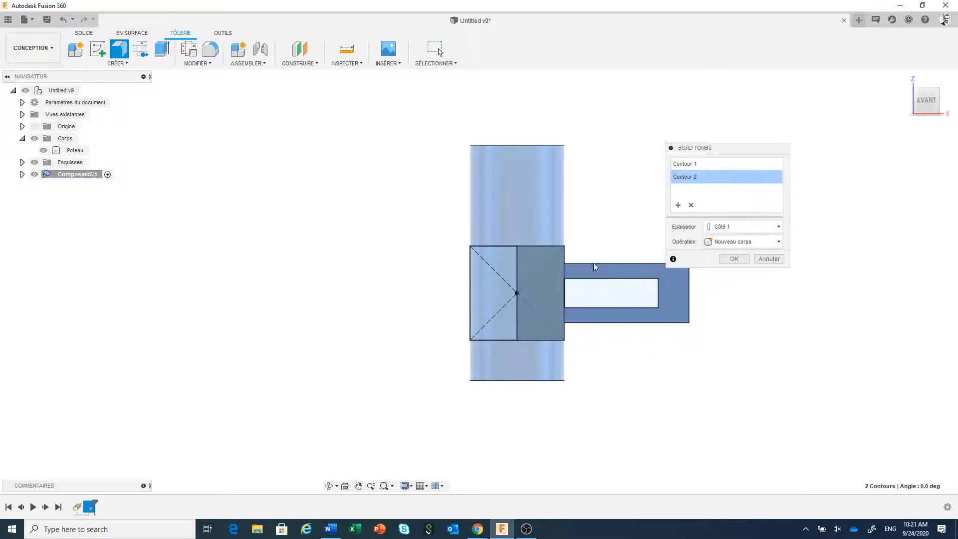
# Try the flange thickness direction as Côté 2 and as Symétrique, checking it against the post from the top view
pyautogui.scroll(-2, 585, 243)
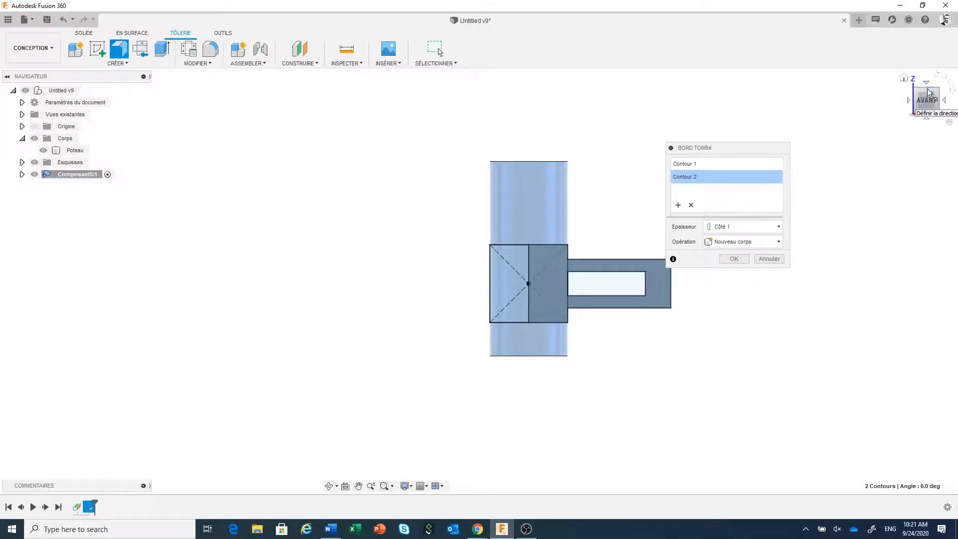
pyautogui.click(926, 81)
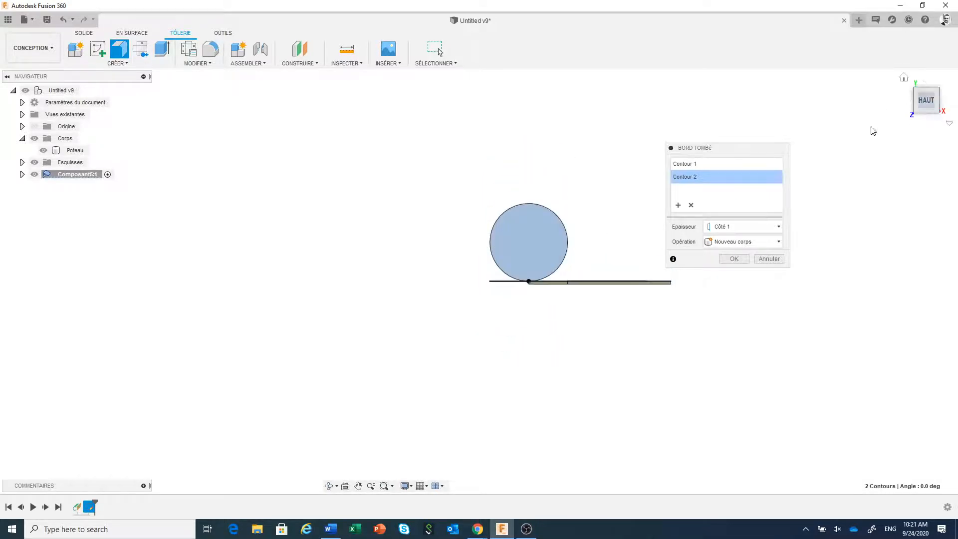
pyautogui.scroll(2, 602, 266)
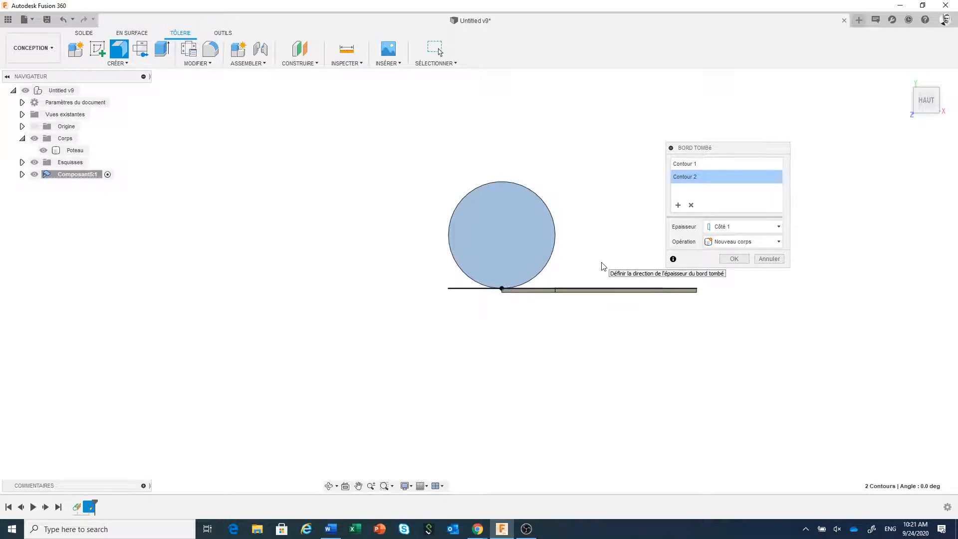
pyautogui.scroll(2, 583, 319)
pyautogui.moveTo(584, 320); pyautogui.dragTo(570, 358, button='middle')
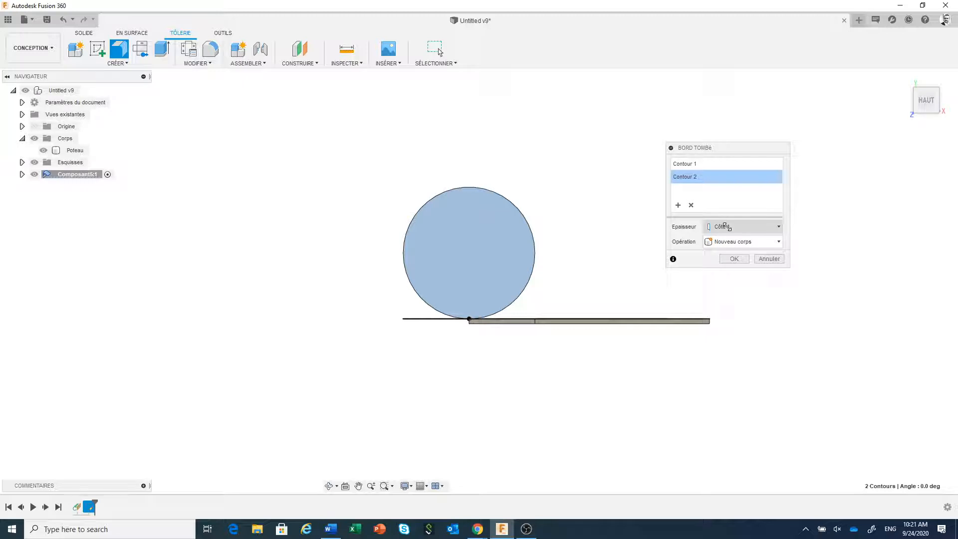
pyautogui.scroll(2, 484, 339)
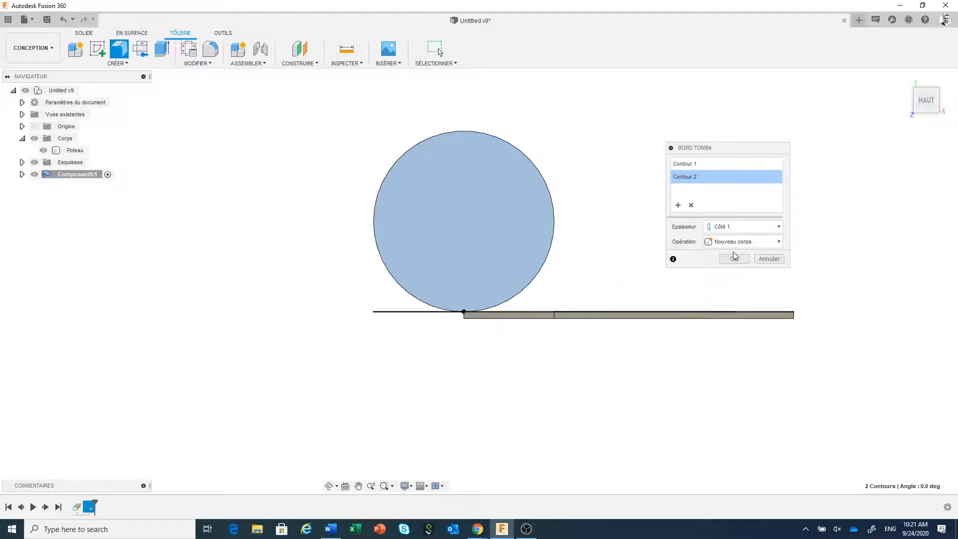
pyautogui.click(739, 227)
pyautogui.click(732, 251)
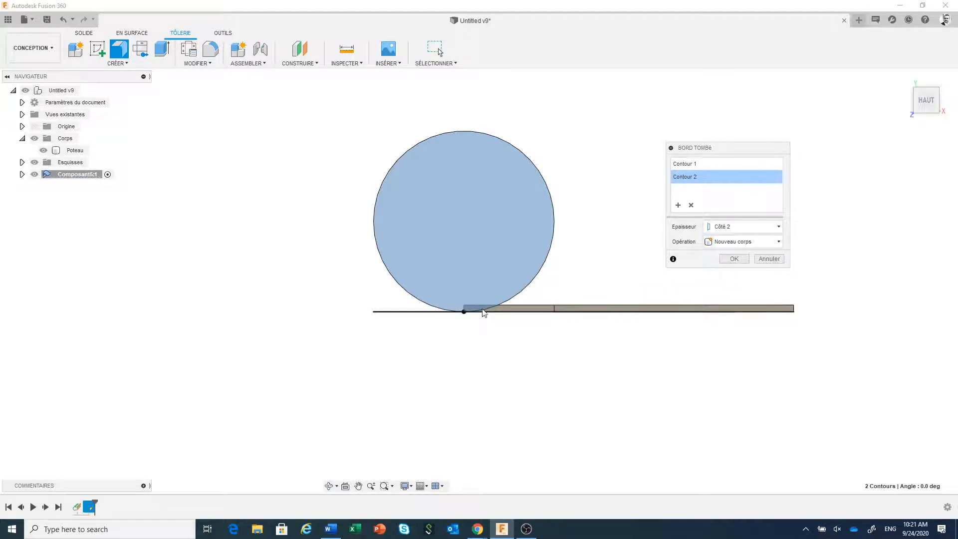
pyautogui.click(721, 227)
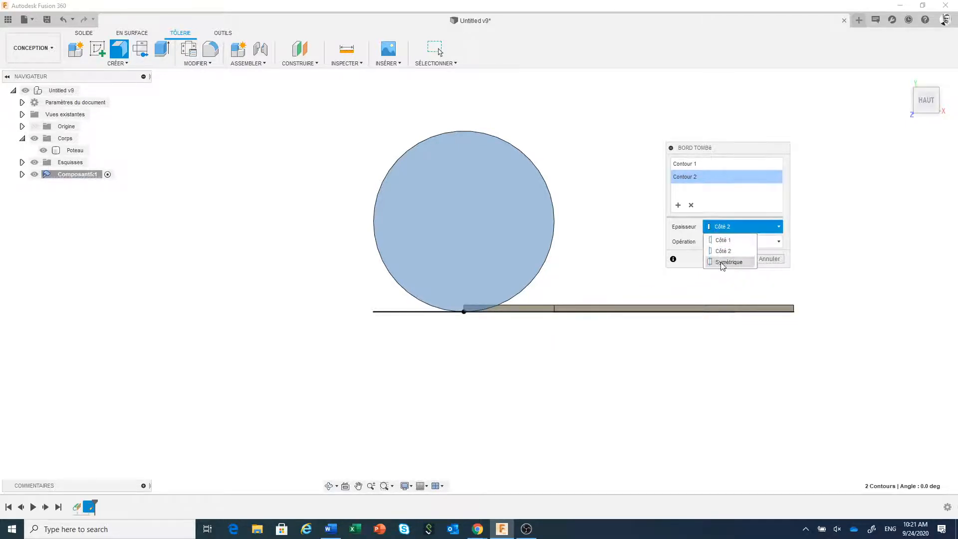
pyautogui.click(727, 262)
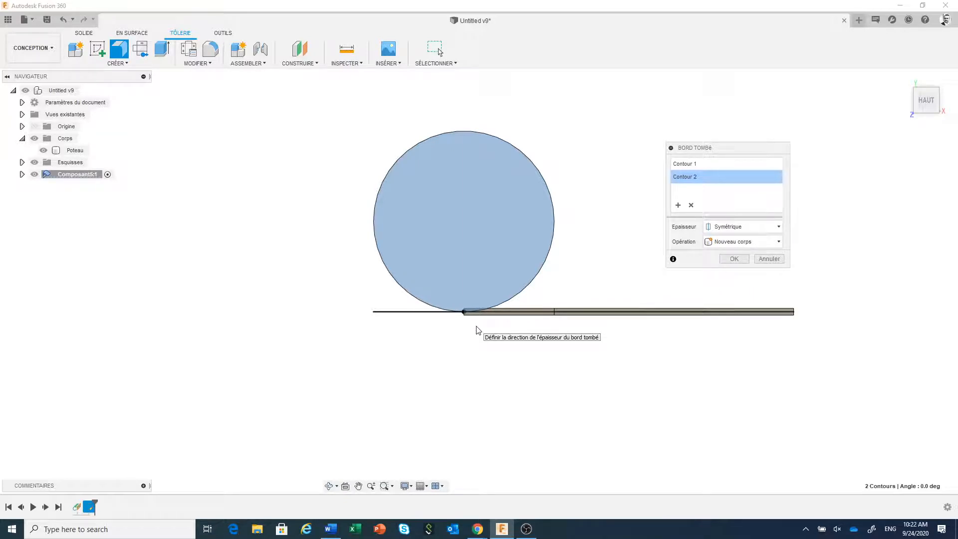
# Set the flange thickness to Côté 1 and create it as a new body
pyautogui.click(720, 227)
pyautogui.click(723, 241)
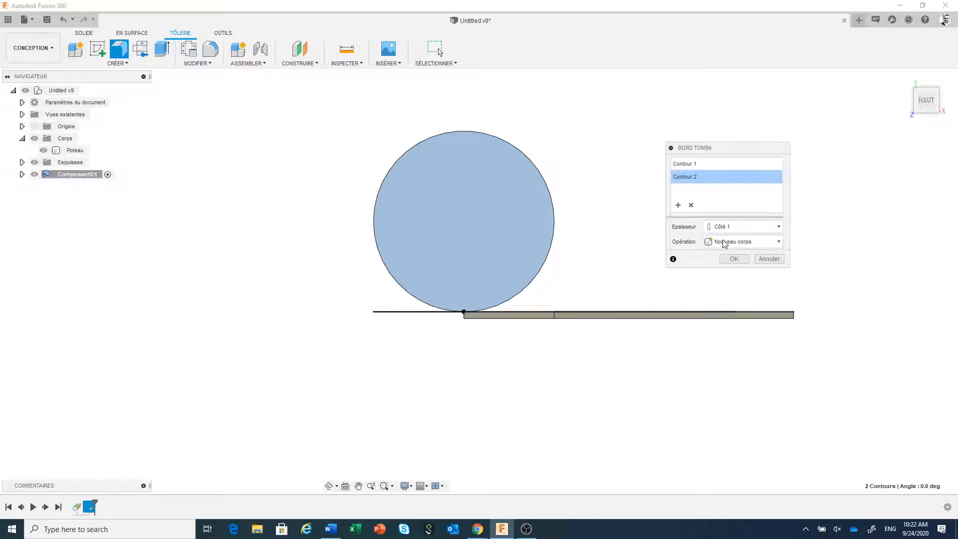
pyautogui.click(734, 259)
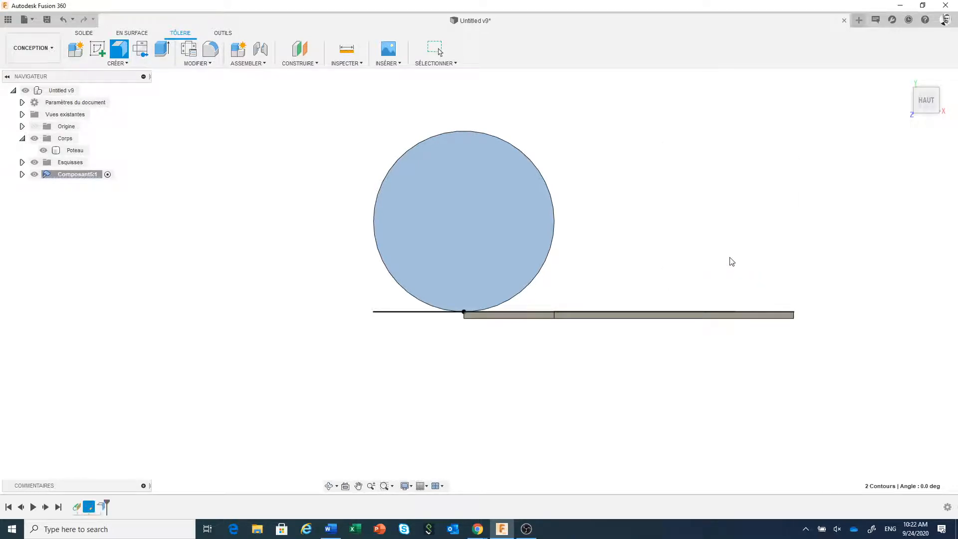
# Start a 90° flange on the plate window's inner edge nearest the square, pulled about 66.4 mm alongside the post
pyautogui.scroll(-2, 630, 278)
pyautogui.keyDown('shift'); pyautogui.moveTo(630, 276); pyautogui.dragTo(686, 211, button='middle'); pyautogui.keyUp('shift')
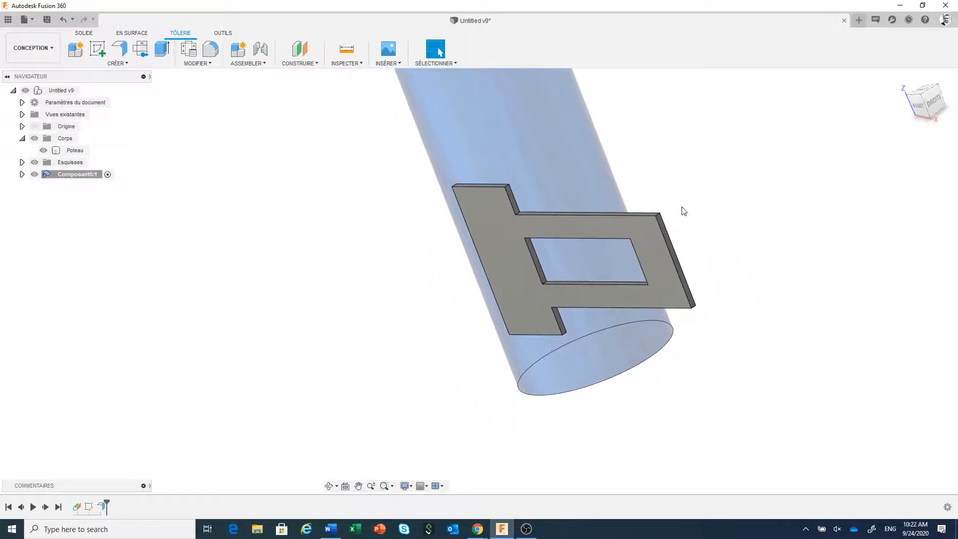
pyautogui.click(120, 51)
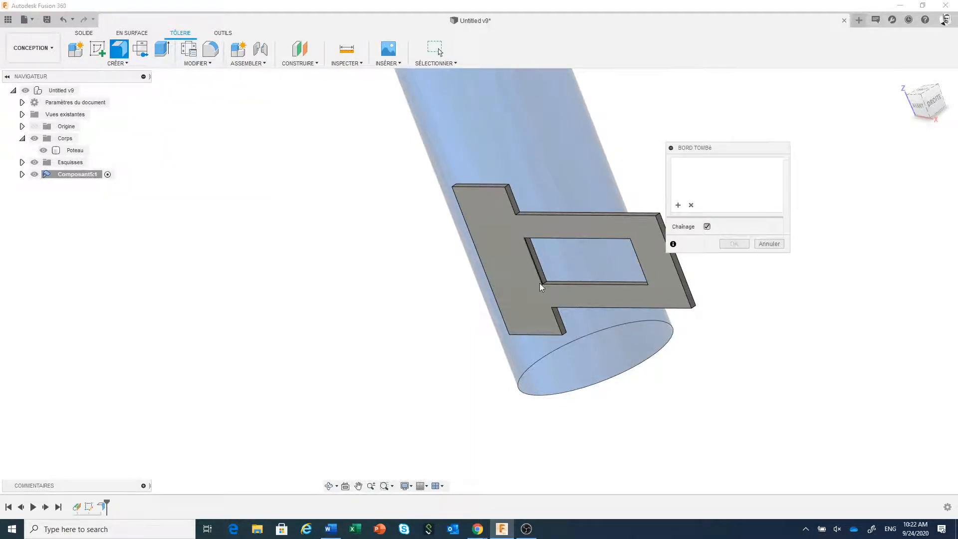
pyautogui.scroll(2, 540, 286)
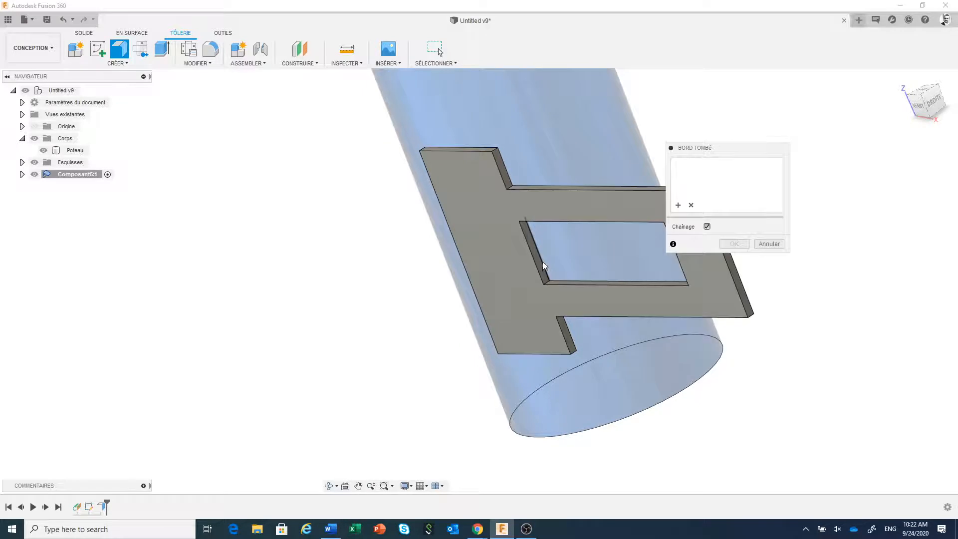
pyautogui.click(544, 266)
pyautogui.scroll(-2, 429, 285)
pyautogui.moveTo(422, 286); pyautogui.dragTo(356, 304, button='middle')
pyautogui.moveTo(452, 269); pyautogui.dragTo(532, 216)
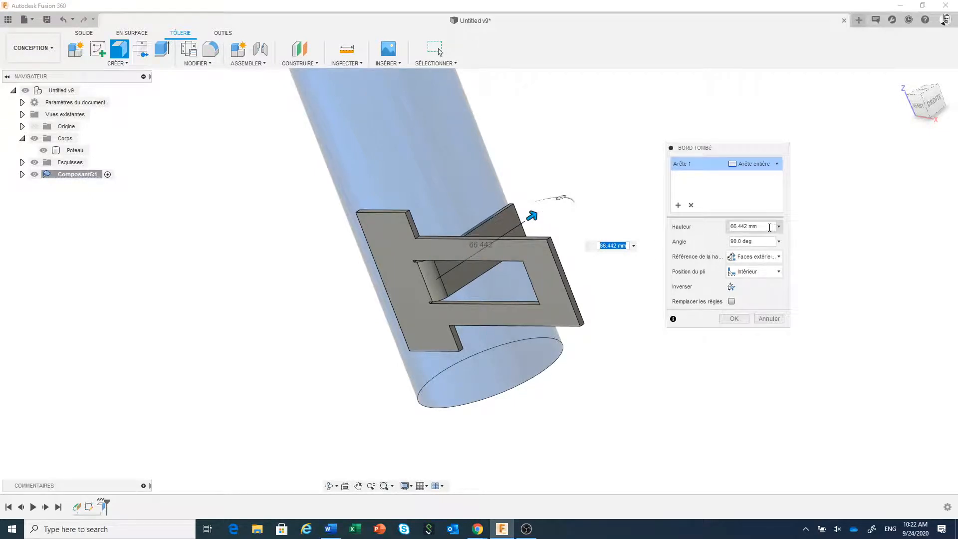
# Set the new flange's height to the Dia_Pot parameter and view it from the top
pyautogui.click(770, 227)
pyautogui.doubleClick(736, 226)
pyautogui.click(767, 230)
pyautogui.doubleClick(765, 230)
pyautogui.click(766, 229)
pyautogui.moveTo(749, 227)
pyautogui.mouseDown()
pyautogui.moveTo(732, 225)
pyautogui.moveTo(759, 228)
pyautogui.mouseUp()
pyautogui.click(733, 227)
pyautogui.write('d')
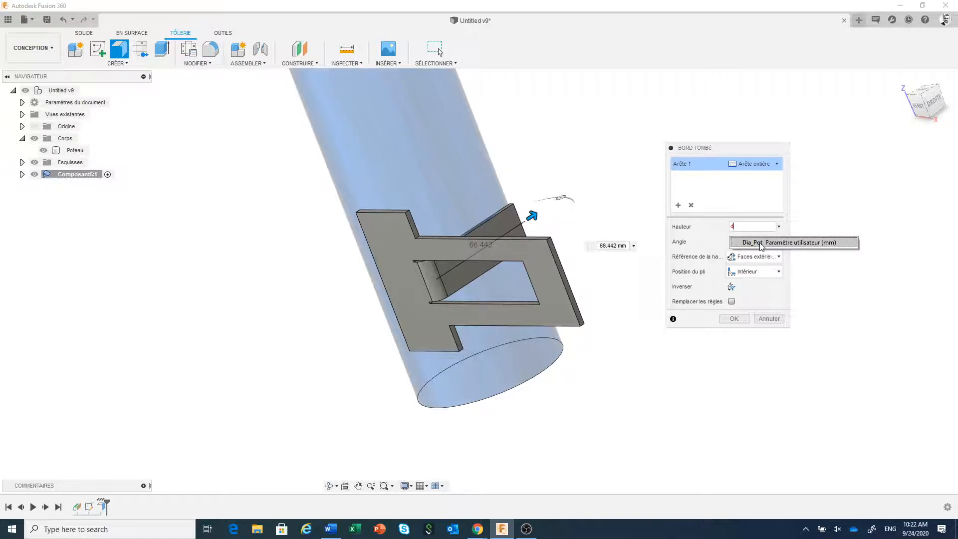
pyautogui.click(760, 242)
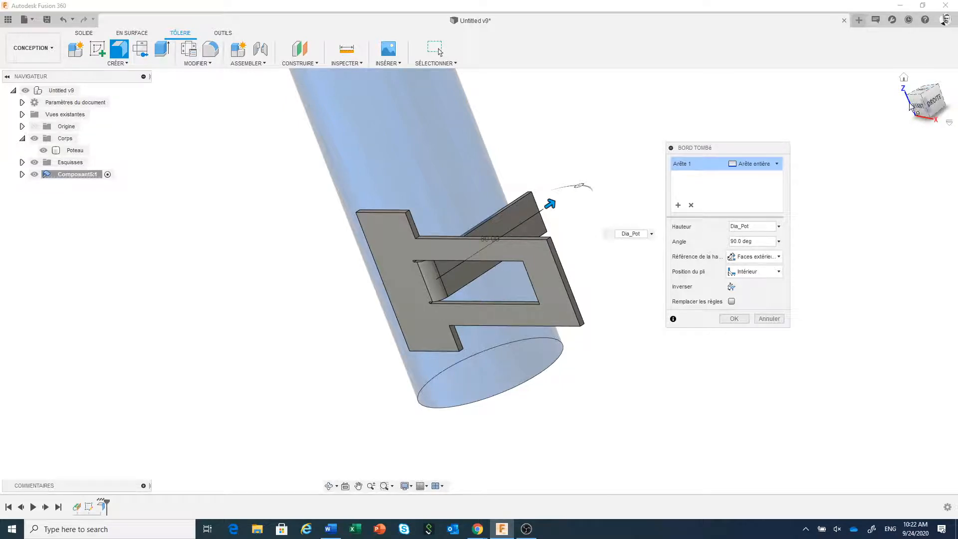
pyautogui.click(923, 95)
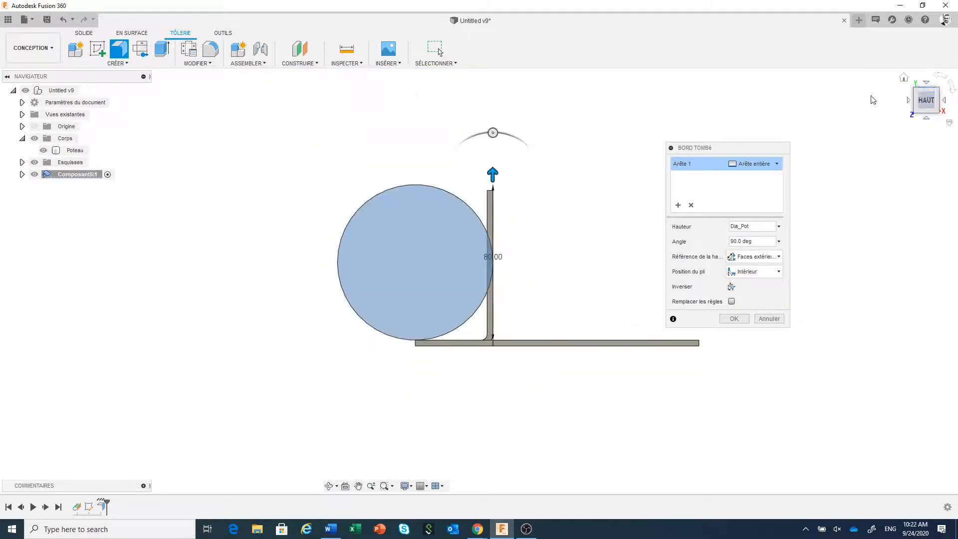
# Set the flange's bend position to Extérieur so it lies tangent against the post, and create the flange
pyautogui.scroll(3, 445, 301)
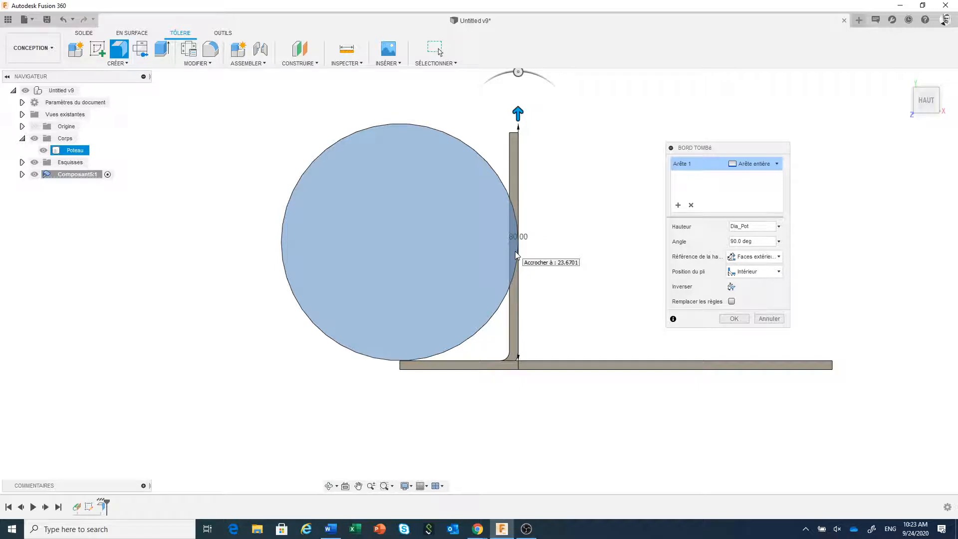
pyautogui.click(782, 278)
pyautogui.click(761, 298)
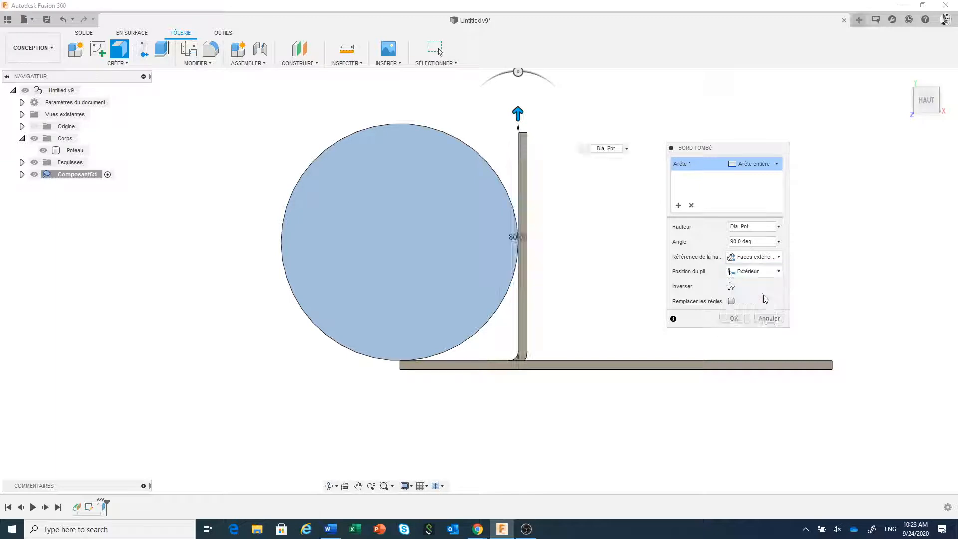
pyautogui.click(731, 320)
# Start a 90° flange on the base plate's long upper edge above the window, pulled about 35.2 mm toward the post side
pyautogui.scroll(-2, 726, 321)
pyautogui.keyDown('shift'); pyautogui.moveTo(726, 321); pyautogui.dragTo(672, 277, button='middle'); pyautogui.keyUp('shift')
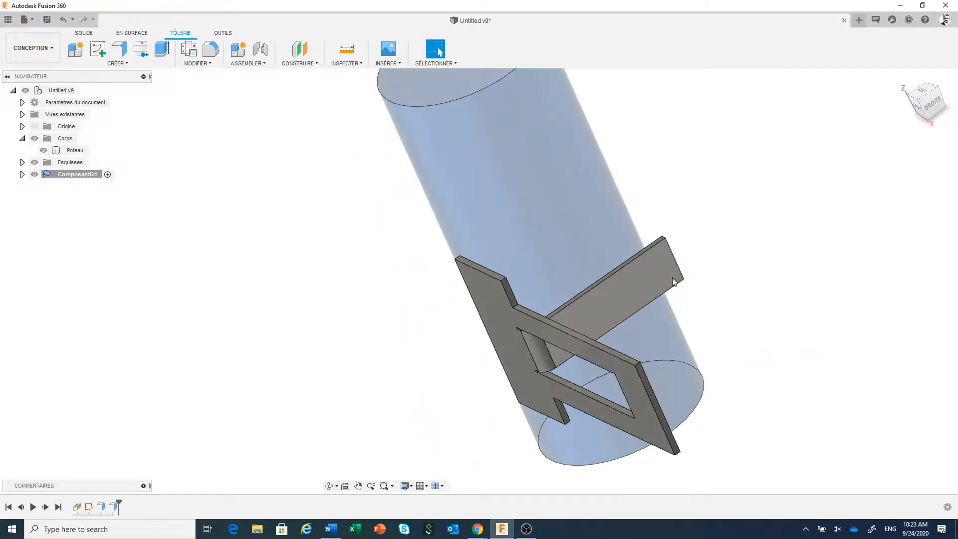
pyautogui.moveTo(702, 313); pyautogui.dragTo(708, 253, button='middle')
pyautogui.scroll(2, 707, 253)
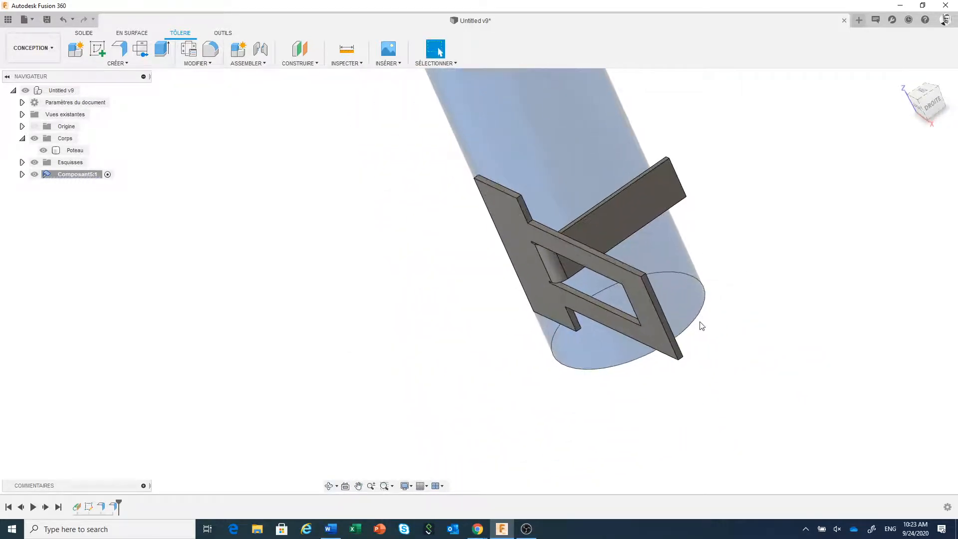
pyautogui.click(119, 49)
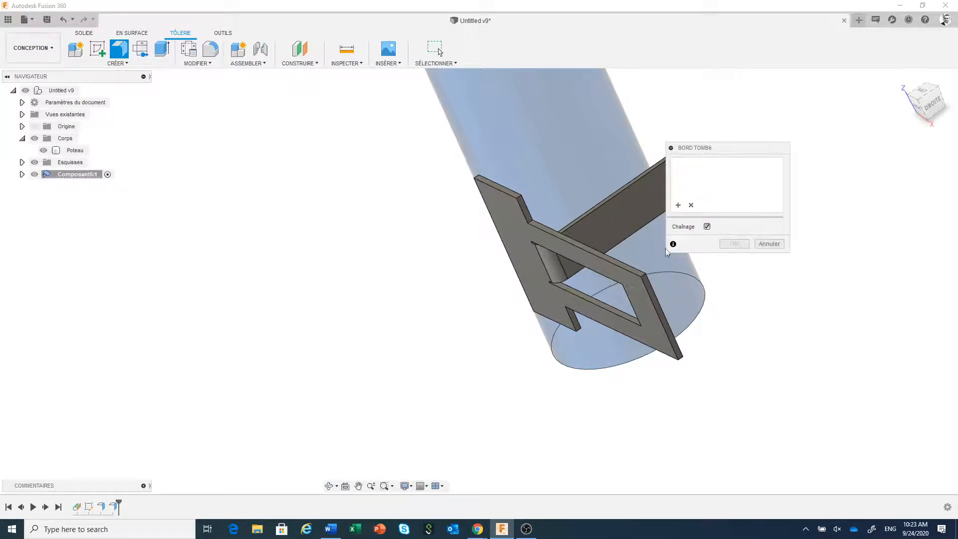
pyautogui.moveTo(657, 250); pyautogui.dragTo(588, 257, button='middle')
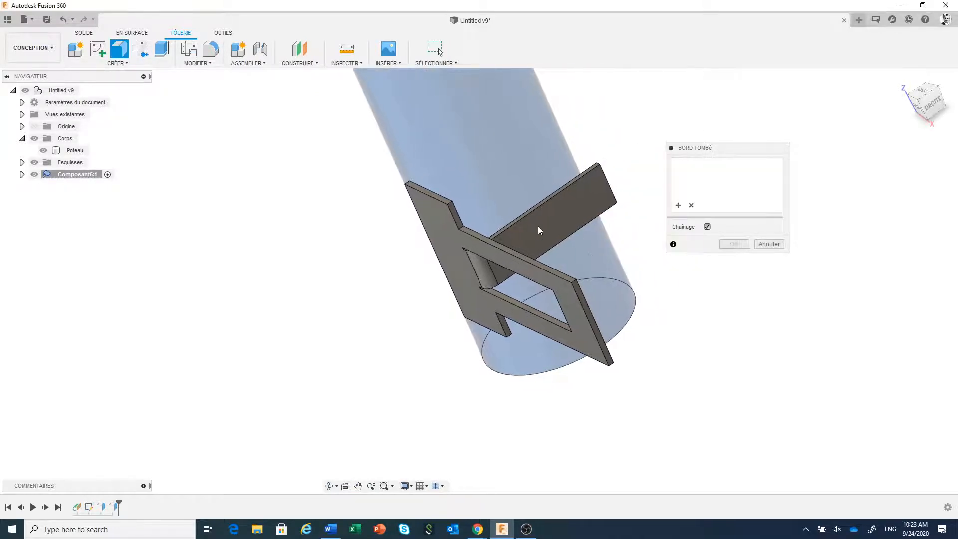
pyautogui.click(551, 268)
pyautogui.moveTo(527, 246); pyautogui.dragTo(594, 216)
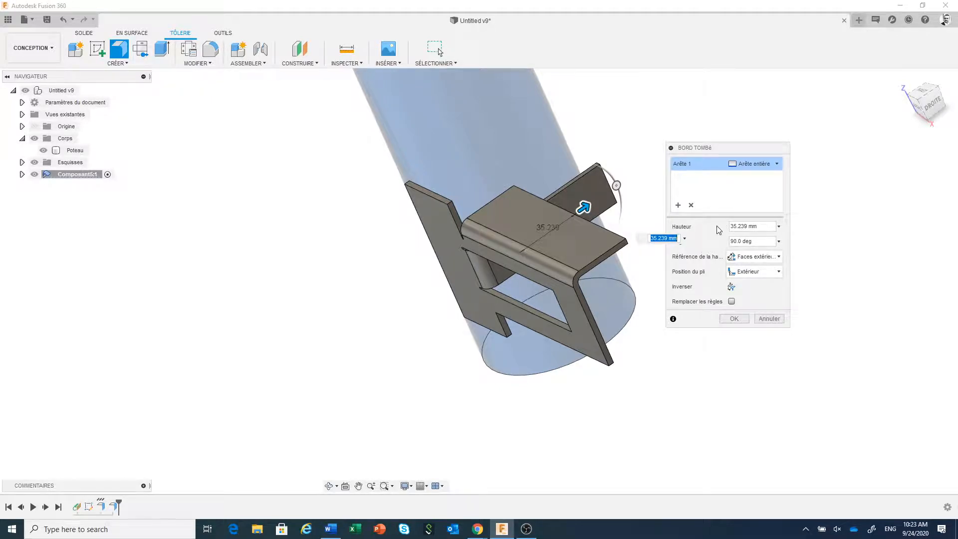
# Set the upper flange's height to Dia_Pot/2
pyautogui.click(766, 228)
pyautogui.write('d')
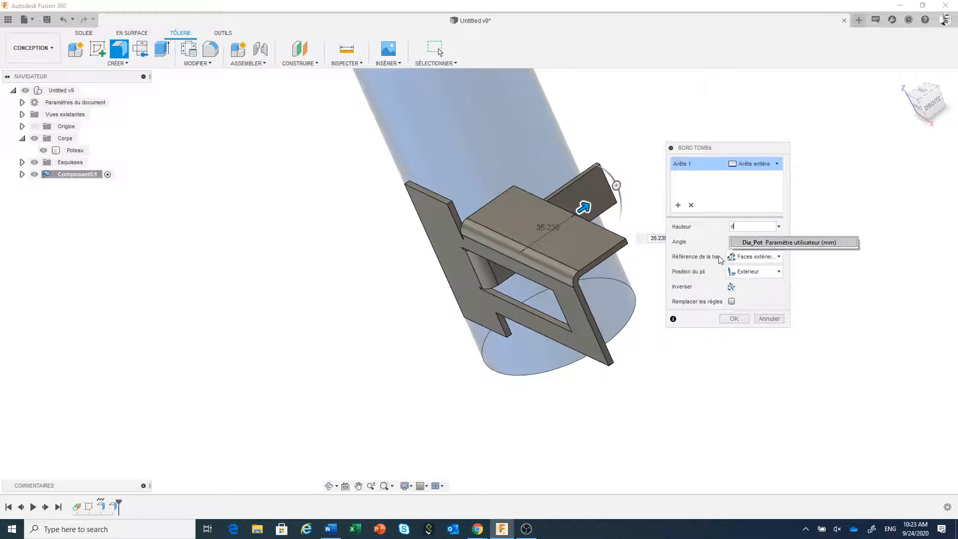
pyautogui.click(746, 242)
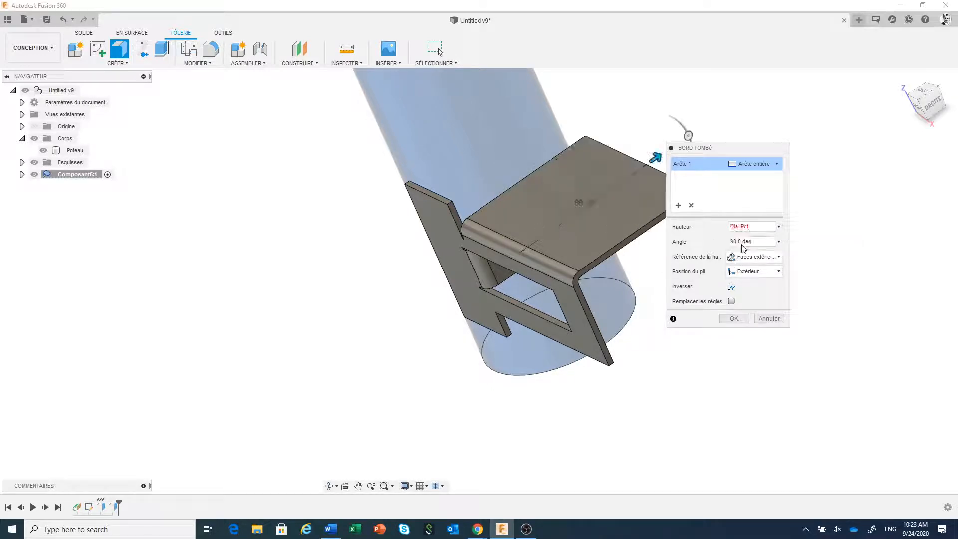
pyautogui.write('/2')
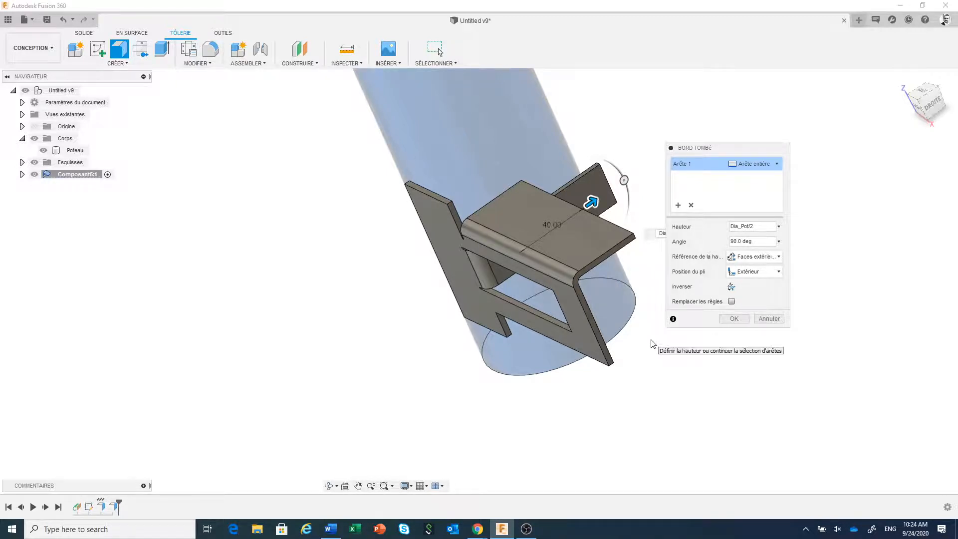
# Add the plate's opposite long lower edge to the same flange, also at height Dia_Pot / 2
pyautogui.scroll(-2, 651, 350)
pyautogui.keyDown('shift'); pyautogui.moveTo(639, 353); pyautogui.dragTo(613, 368, button='middle'); pyautogui.keyUp('shift')
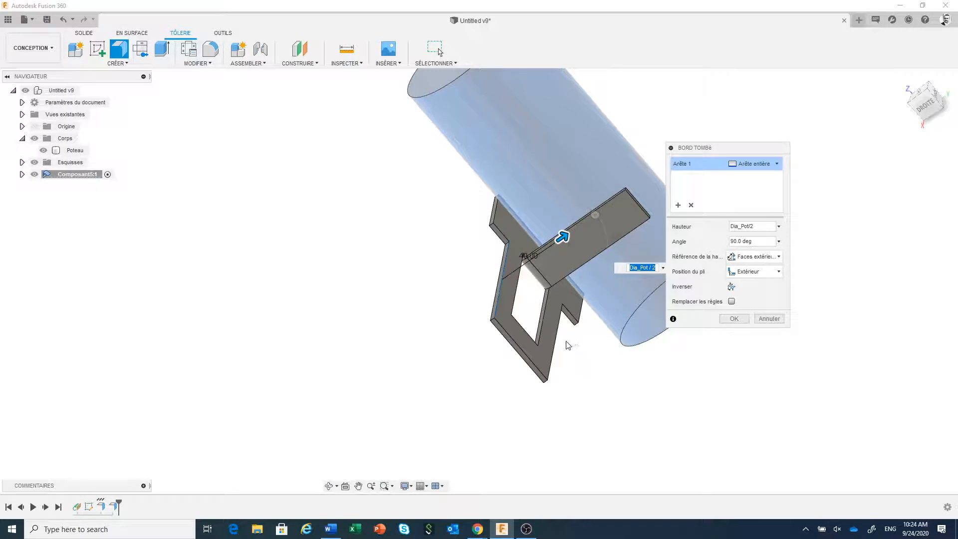
pyautogui.click(558, 352)
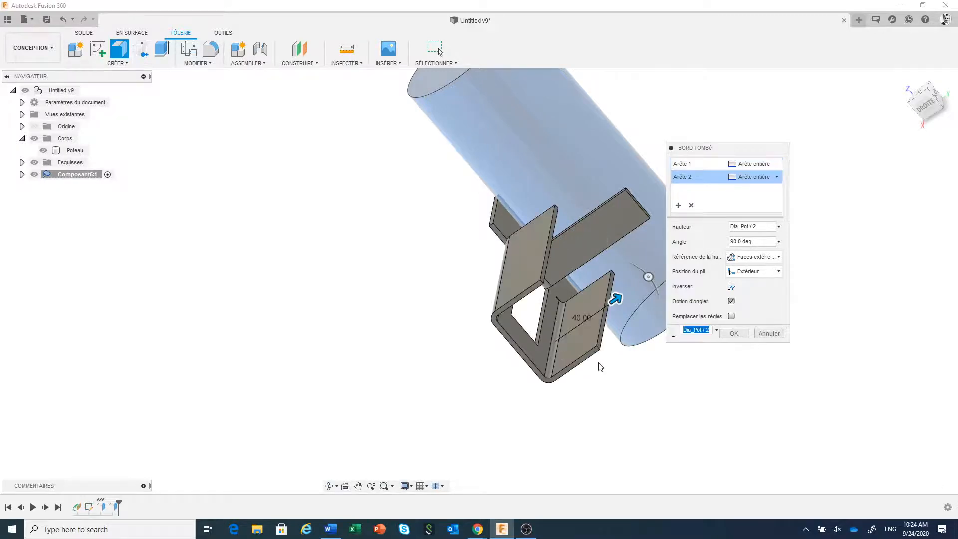
# Override the sheet metal rules with a Droit bend relief shape and create the two long flanges
pyautogui.scroll(-2, 600, 367)
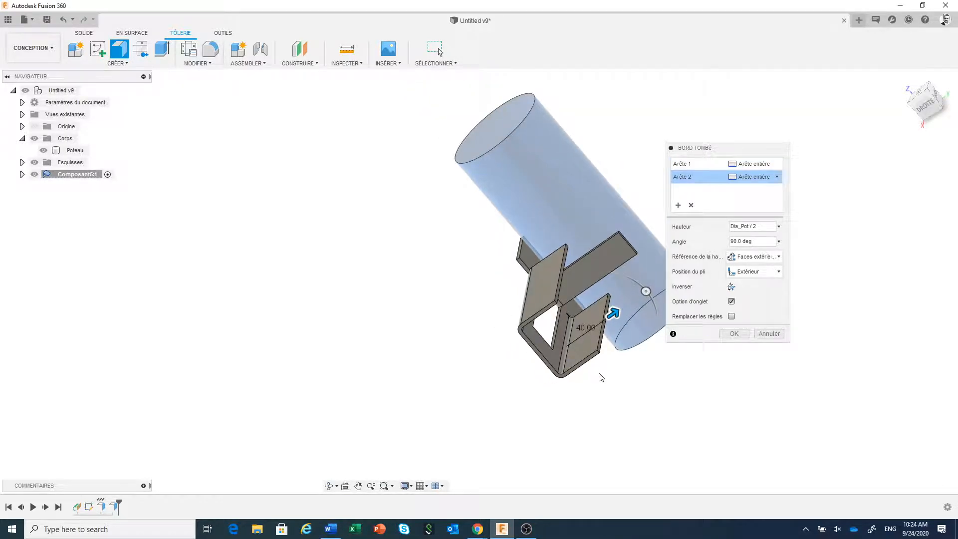
pyautogui.keyDown('shift'); pyautogui.moveTo(601, 378); pyautogui.dragTo(691, 338, button='middle'); pyautogui.keyUp('shift')
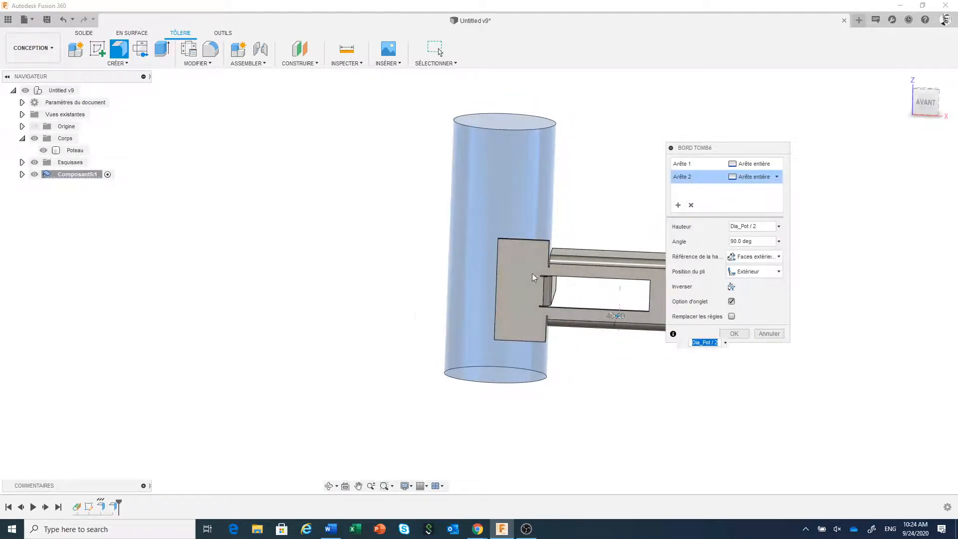
pyautogui.scroll(2, 546, 270)
pyautogui.scroll(3, 561, 274)
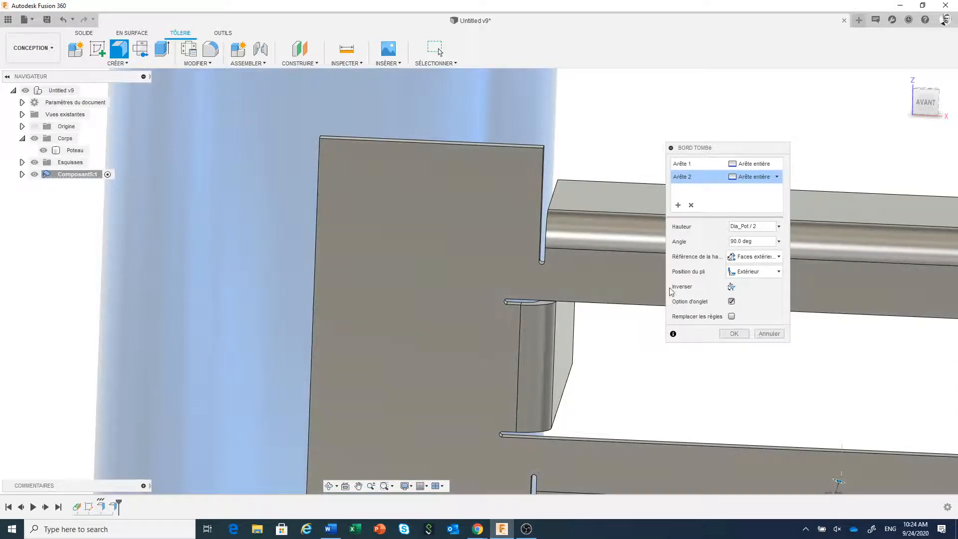
pyautogui.click(731, 317)
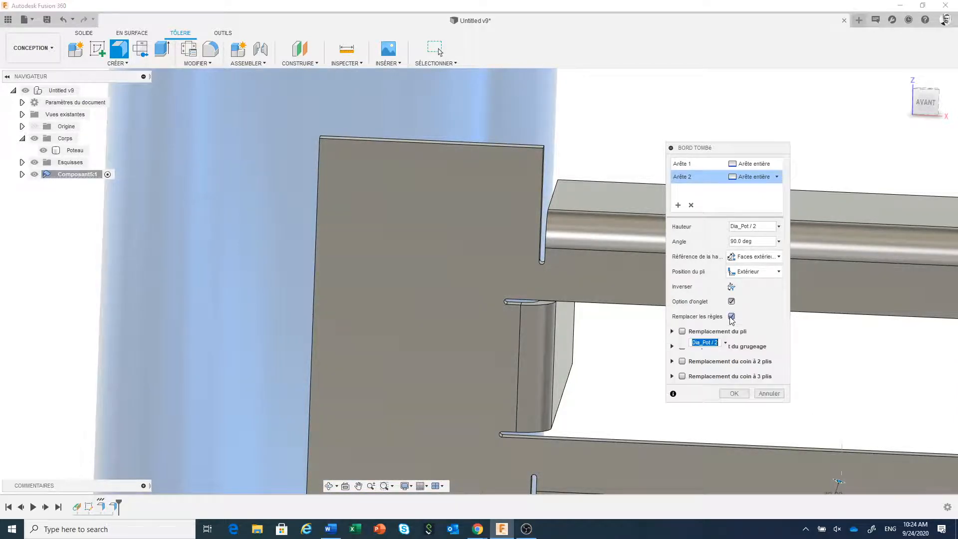
pyautogui.moveTo(745, 148); pyautogui.dragTo(773, 94)
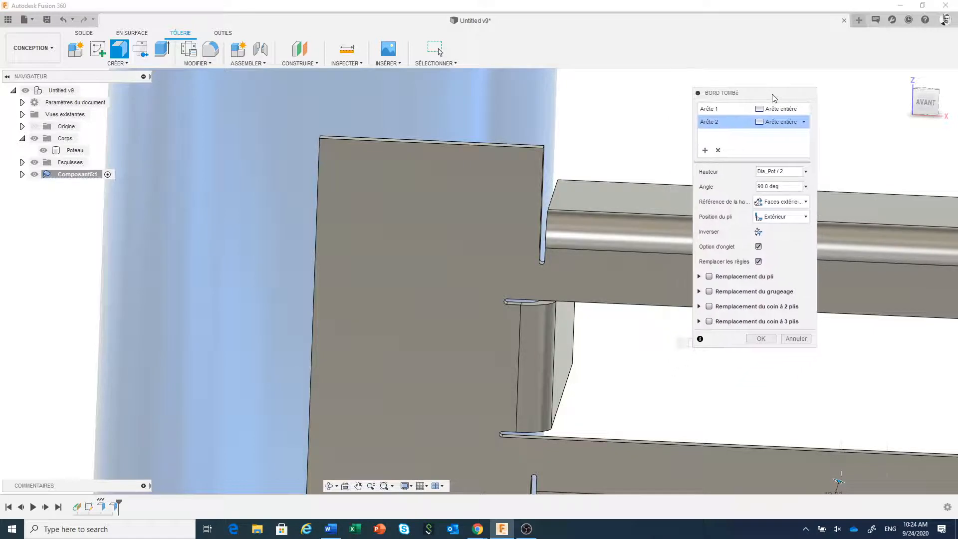
pyautogui.click(709, 291)
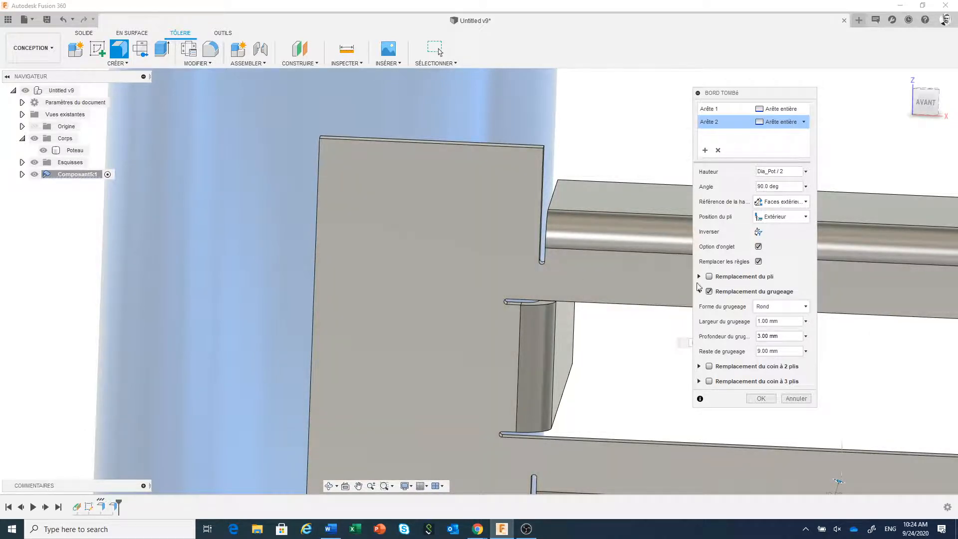
pyautogui.click(795, 310)
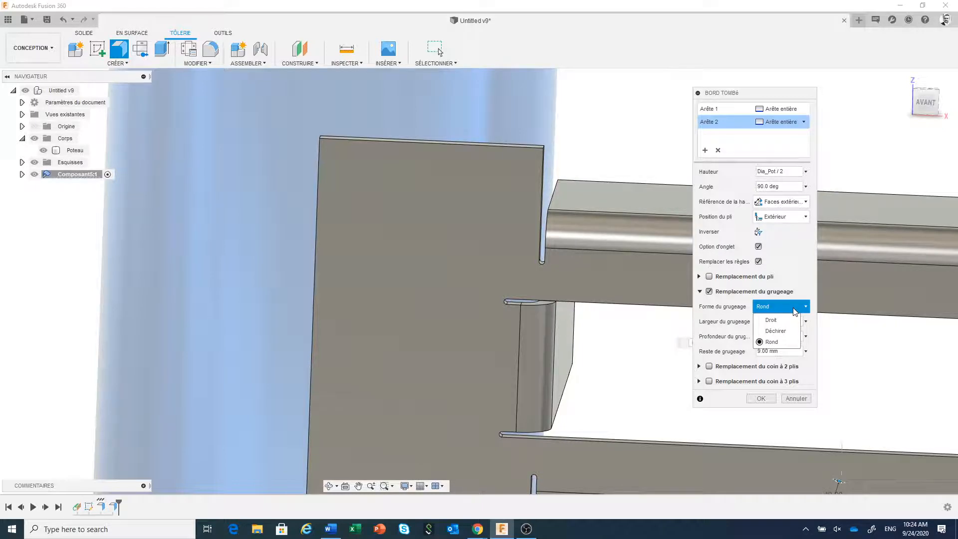
pyautogui.click(784, 322)
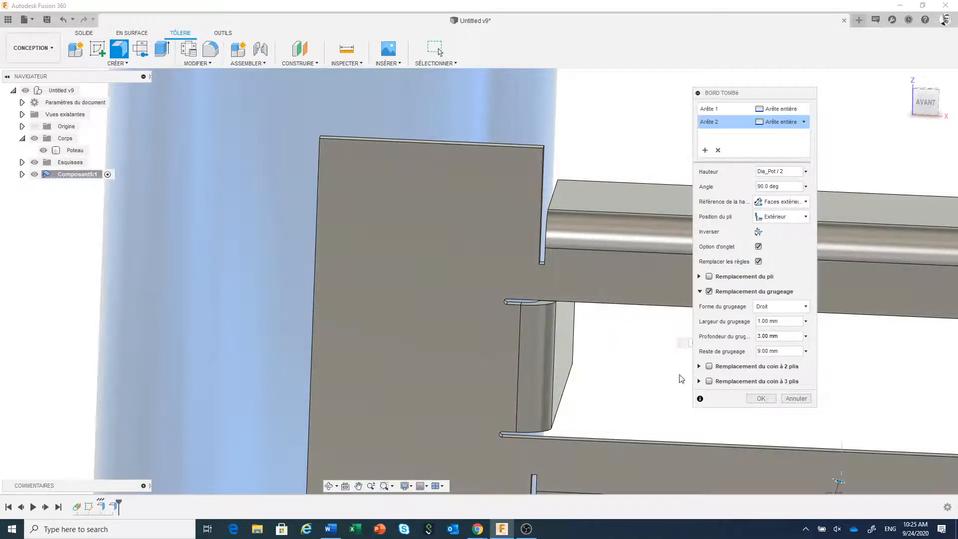
pyautogui.click(761, 398)
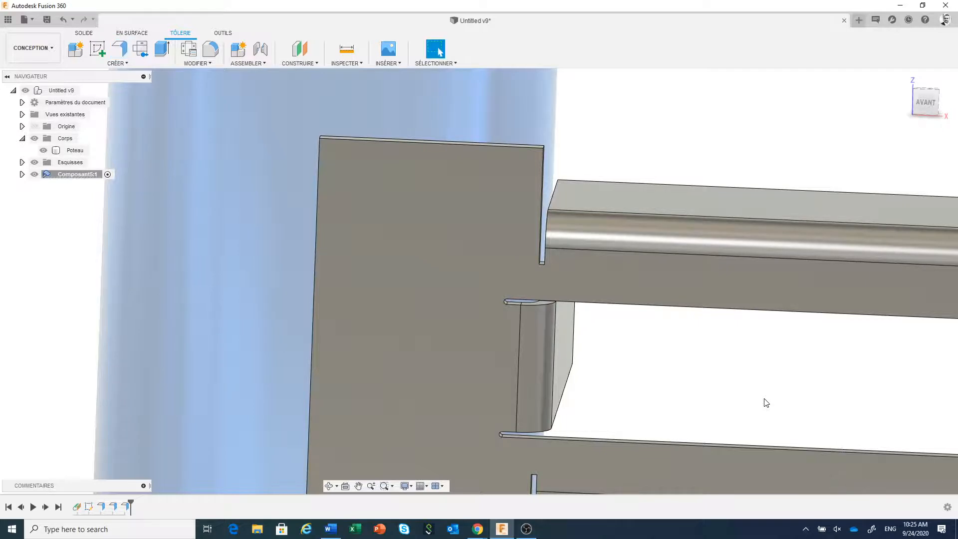
# Start a new sketch on the outer face of the upper long flange
pyautogui.scroll(-2, 765, 402)
pyautogui.scroll(-3, 667, 316)
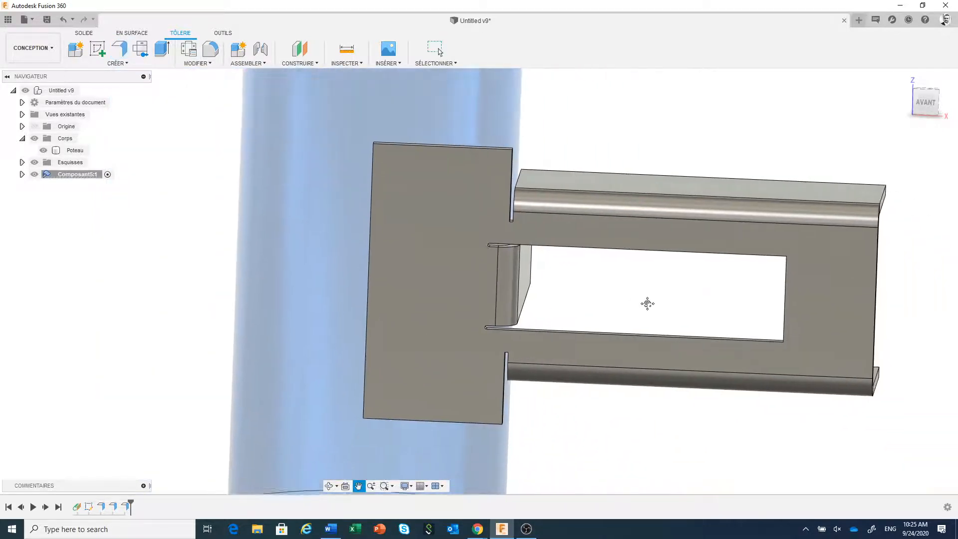
pyautogui.scroll(-2, 661, 307)
pyautogui.scroll(-1, 676, 299)
pyautogui.keyDown('shift'); pyautogui.moveTo(696, 294); pyautogui.dragTo(684, 335, button='middle'); pyautogui.keyUp('shift')
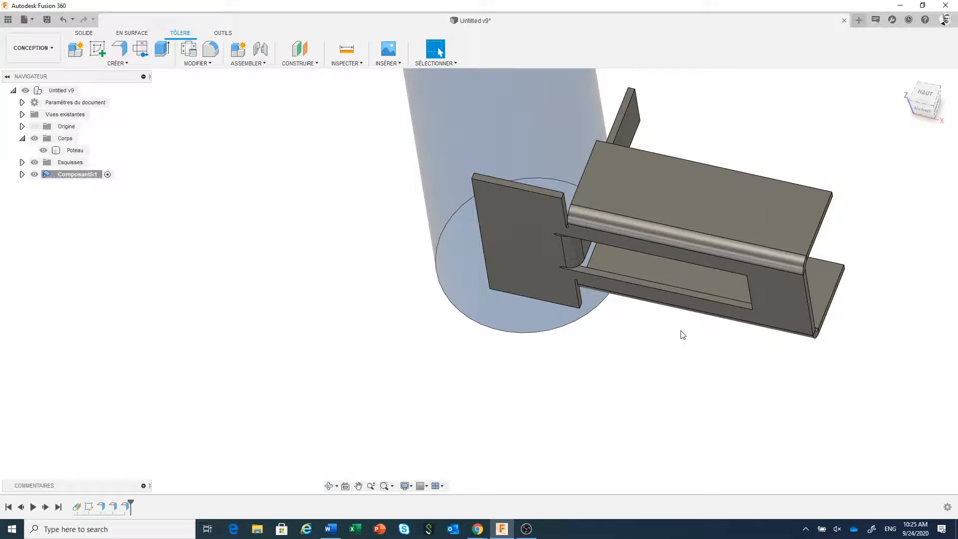
pyautogui.moveTo(683, 334); pyautogui.dragTo(644, 410, button='middle')
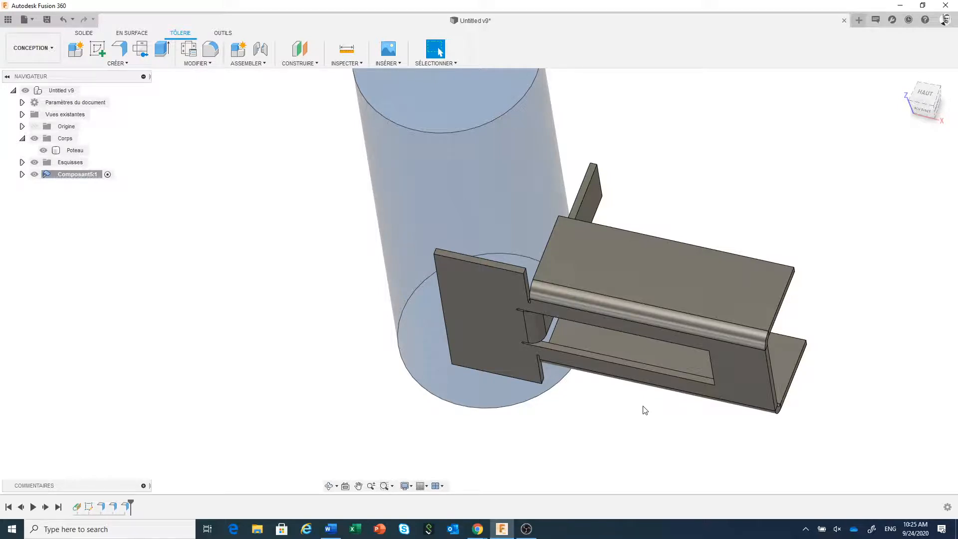
pyautogui.click(711, 292)
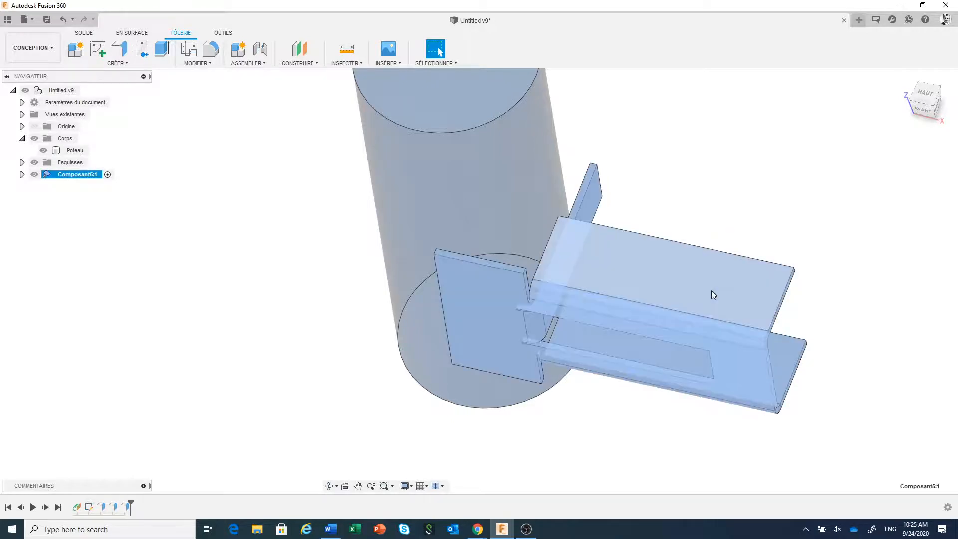
pyautogui.click(936, 259)
pyautogui.click(738, 274)
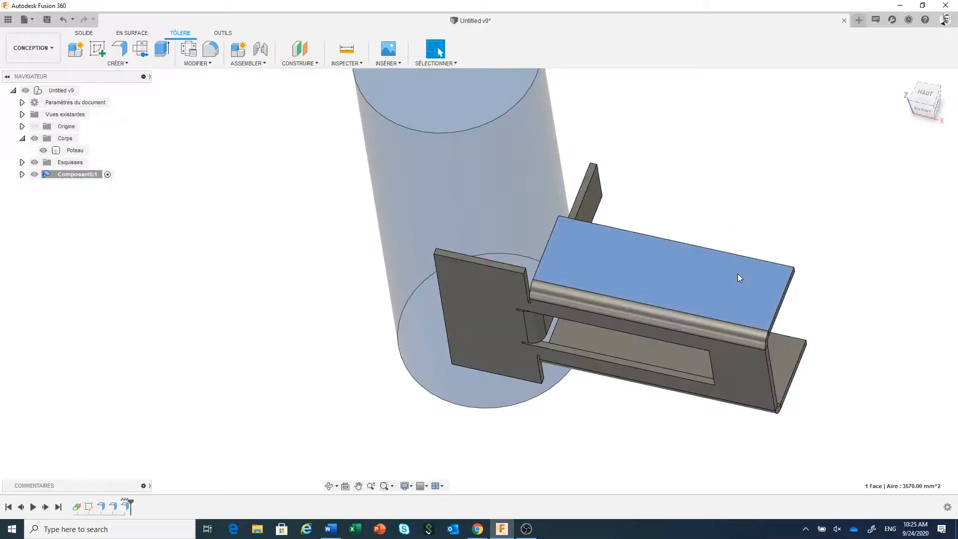
pyautogui.rightClick(739, 275)
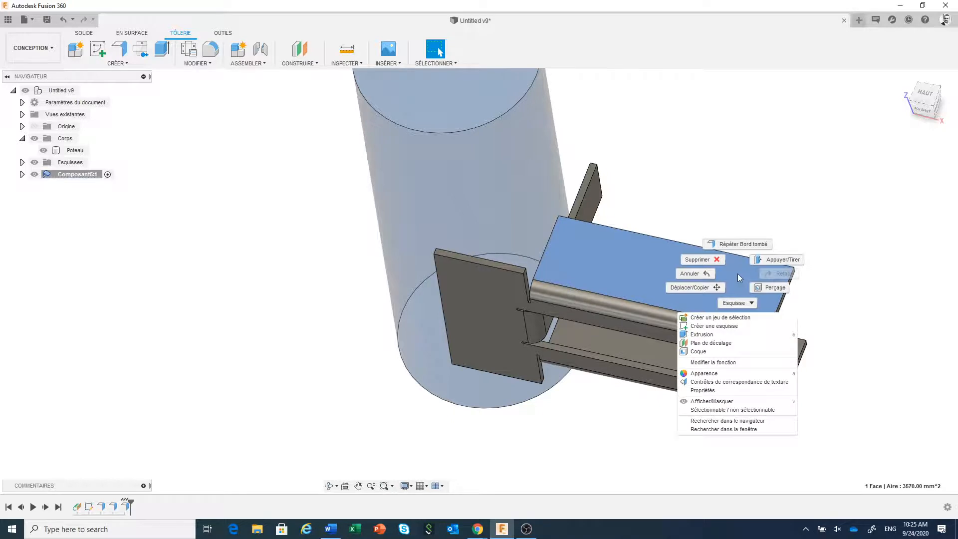
pyautogui.click(720, 327)
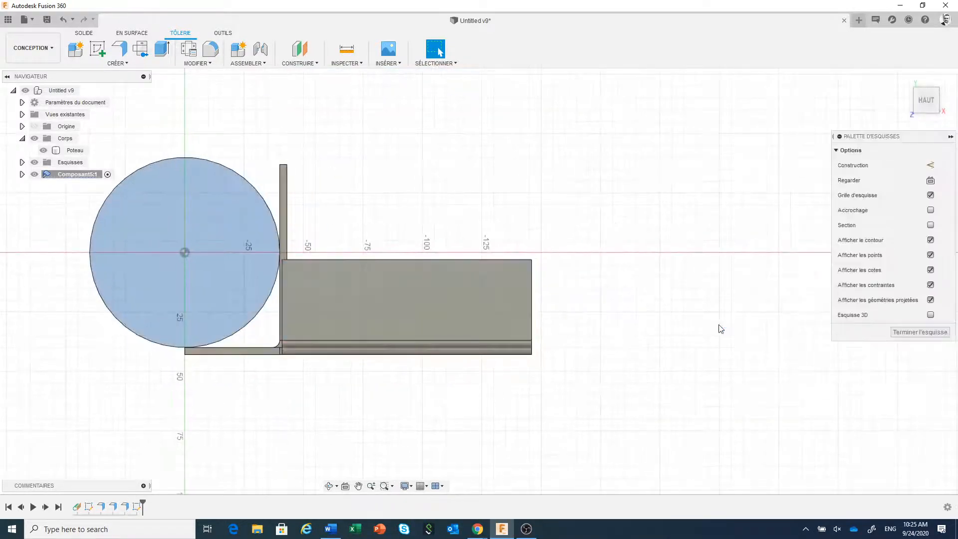
# Sketch two circles on the flange face, one about 9.3 mm near the free end and a larger one near the post
pyautogui.moveTo(625, 330)
pyautogui.mouseDown(button='middle')
pyautogui.moveTo(728, 317)
pyautogui.moveTo(746, 323)
pyautogui.mouseUp(button='middle')
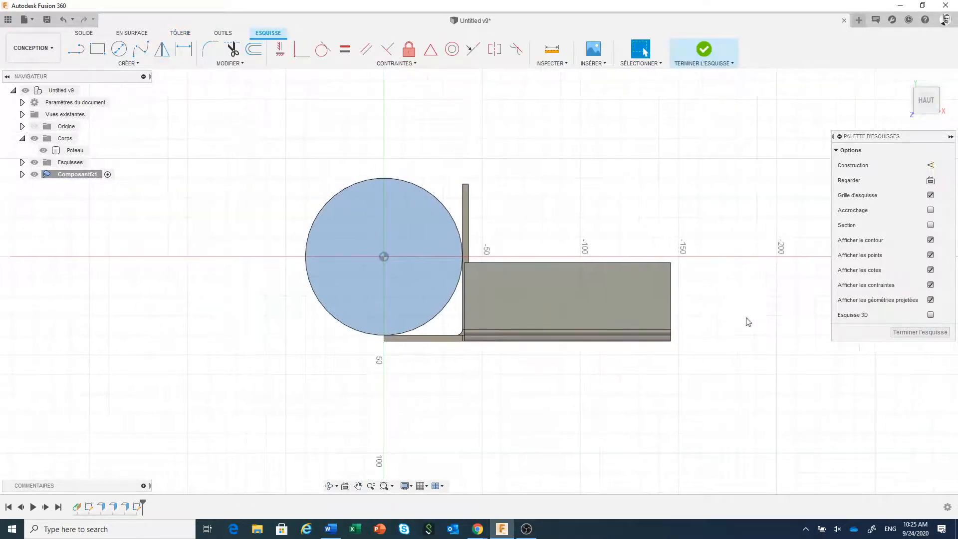
pyautogui.scroll(2, 744, 325)
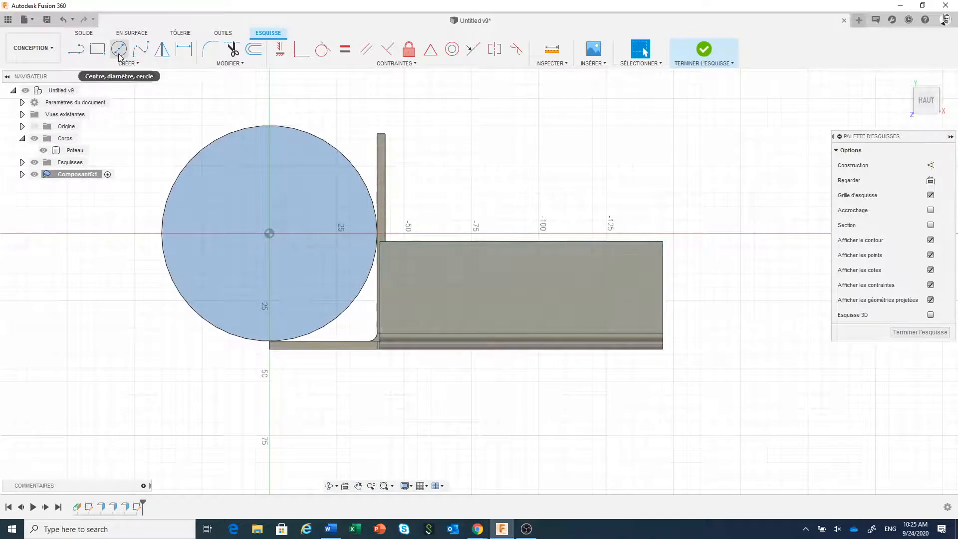
pyautogui.press('c')
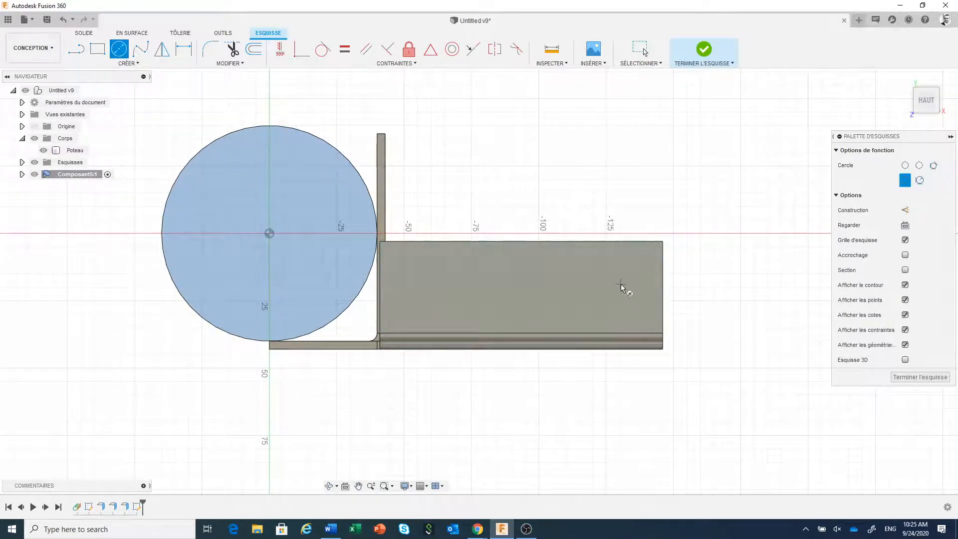
pyautogui.click(622, 285)
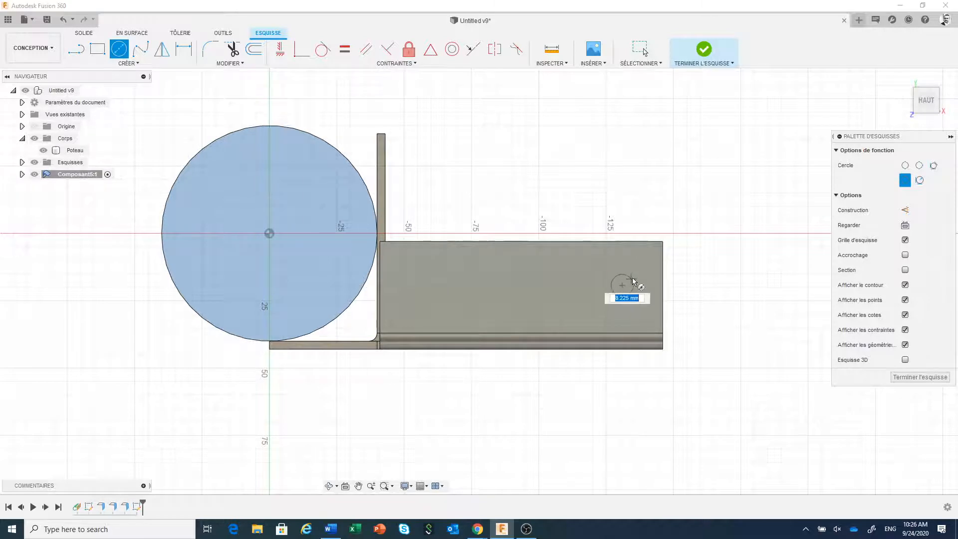
pyautogui.click(429, 285)
pyautogui.click(449, 286)
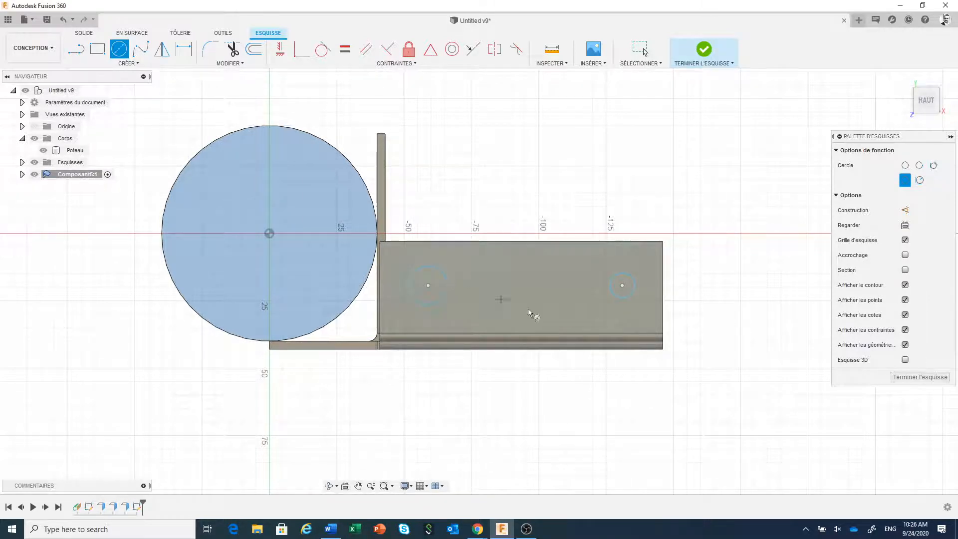
pyautogui.rightClick(693, 367)
pyautogui.click(729, 364)
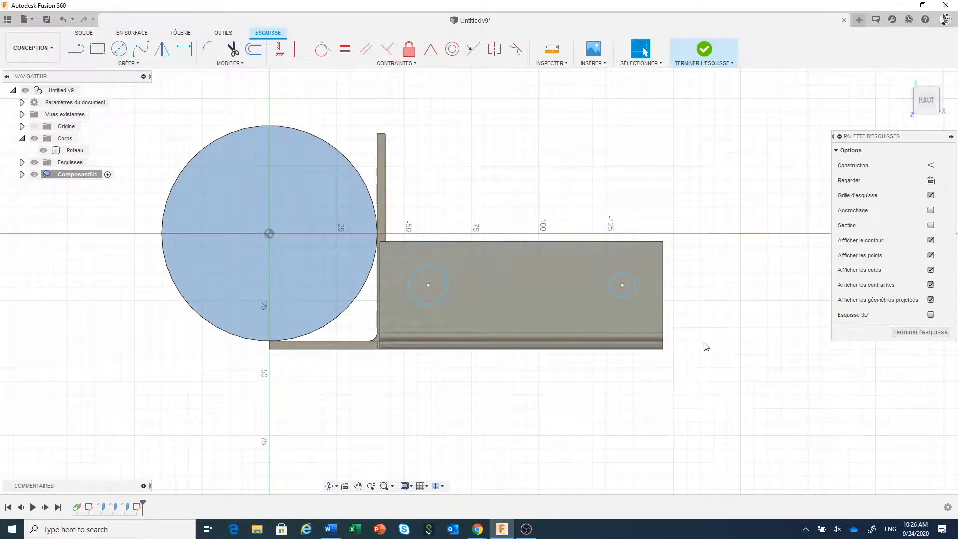
# Dimension the diameter of the circle near the flange's free end as 6.2 mm
pyautogui.click(184, 50)
pyautogui.click(632, 288)
pyautogui.click(711, 264)
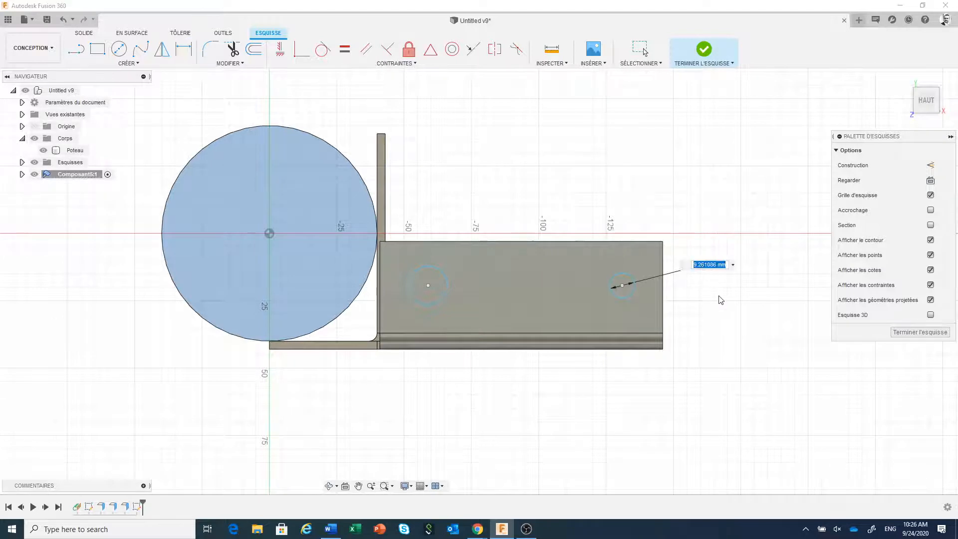
pyautogui.write('6.2')
pyautogui.press('Return')
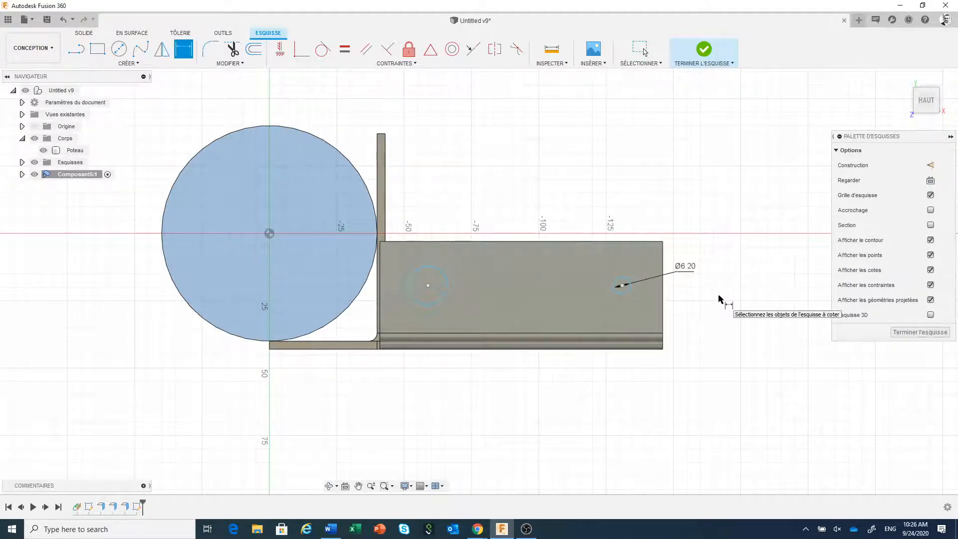
# Apply an Equal constraint between the free-end circle and the larger circle near the post
pyautogui.click(347, 51)
pyautogui.click(622, 293)
pyautogui.click(440, 301)
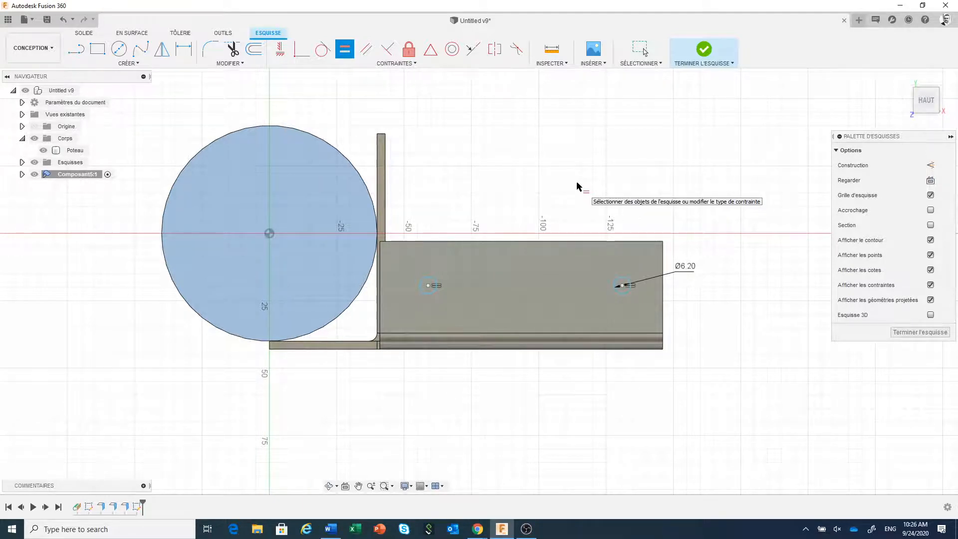
pyautogui.press('Escape')
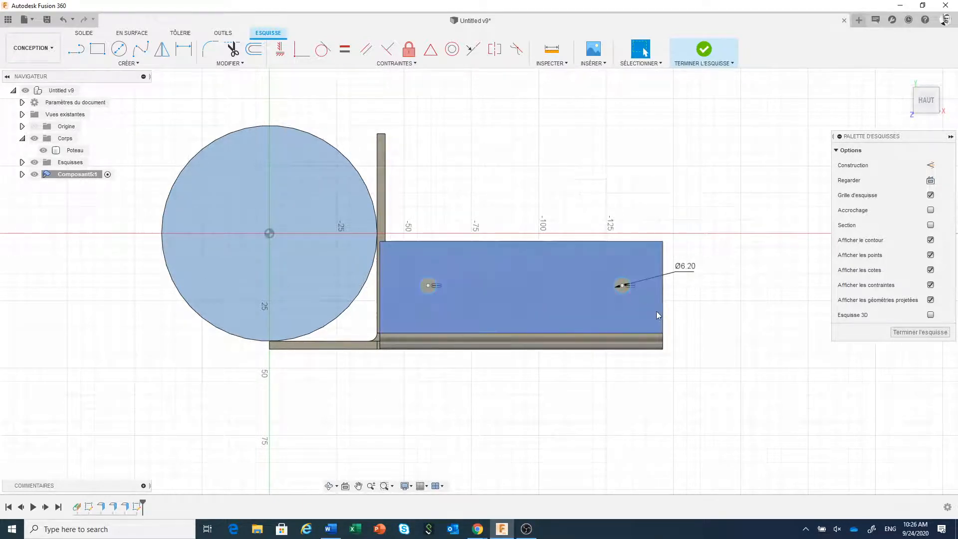
# Align the free-end circle's centre horizontally with the midpoint of the flange's end edge, and the other circle's centre with it
pyautogui.scroll(2, 664, 304)
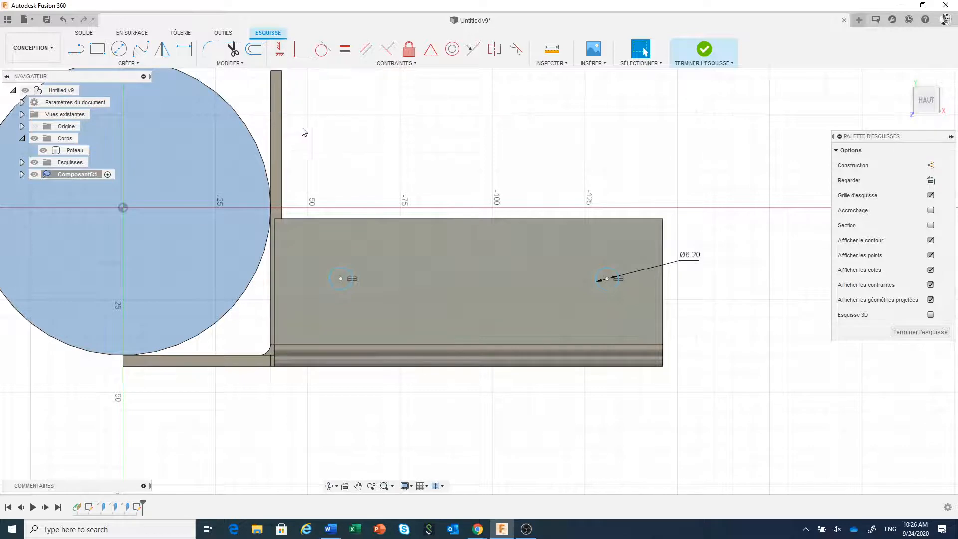
pyautogui.click(281, 52)
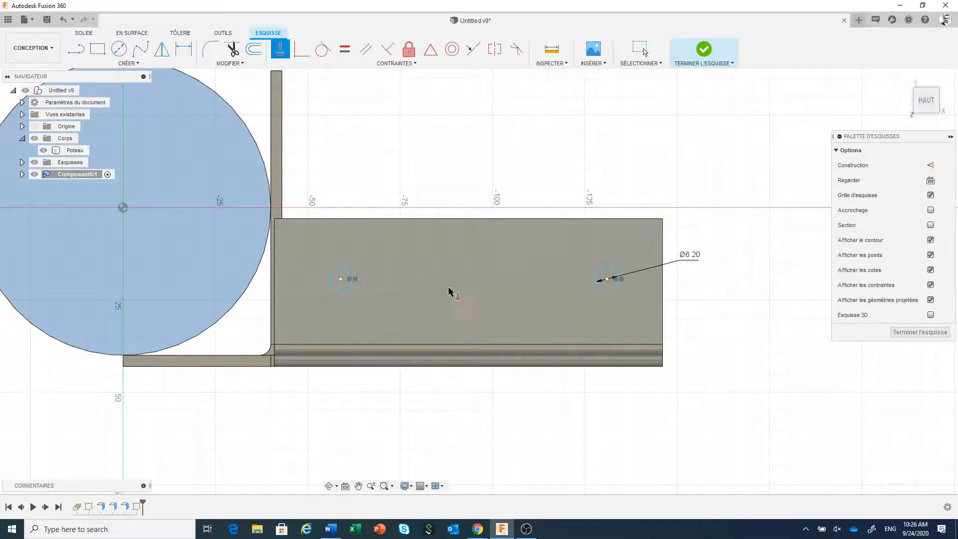
pyautogui.click(607, 278)
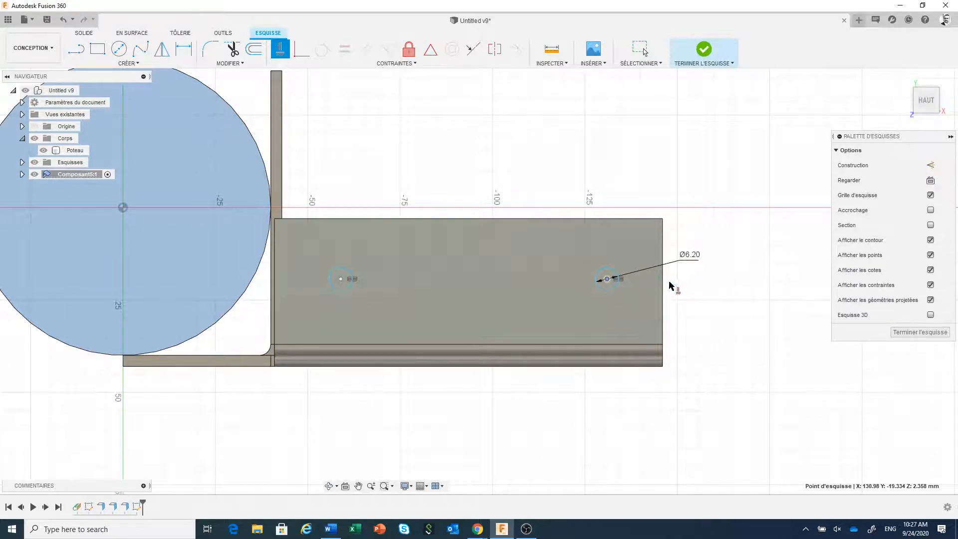
pyautogui.click(663, 283)
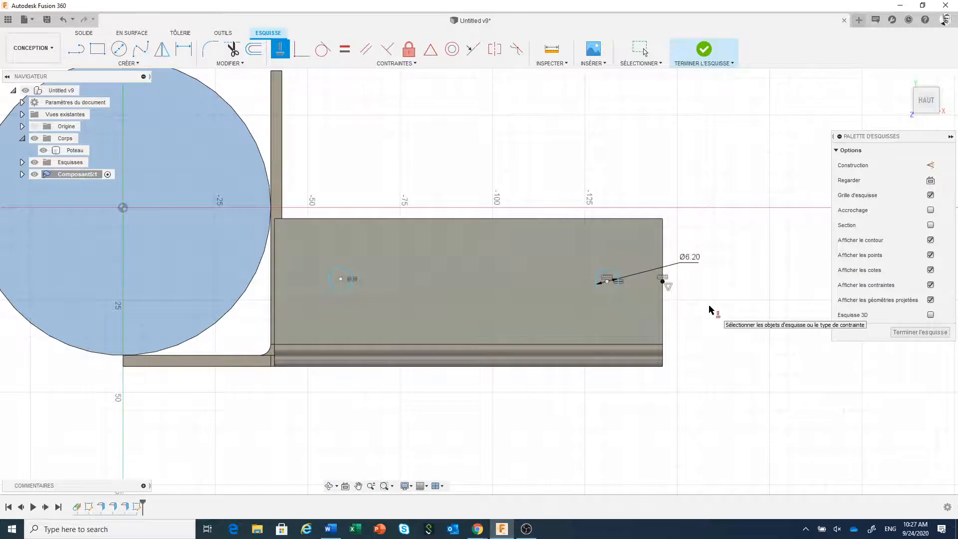
pyautogui.click(607, 281)
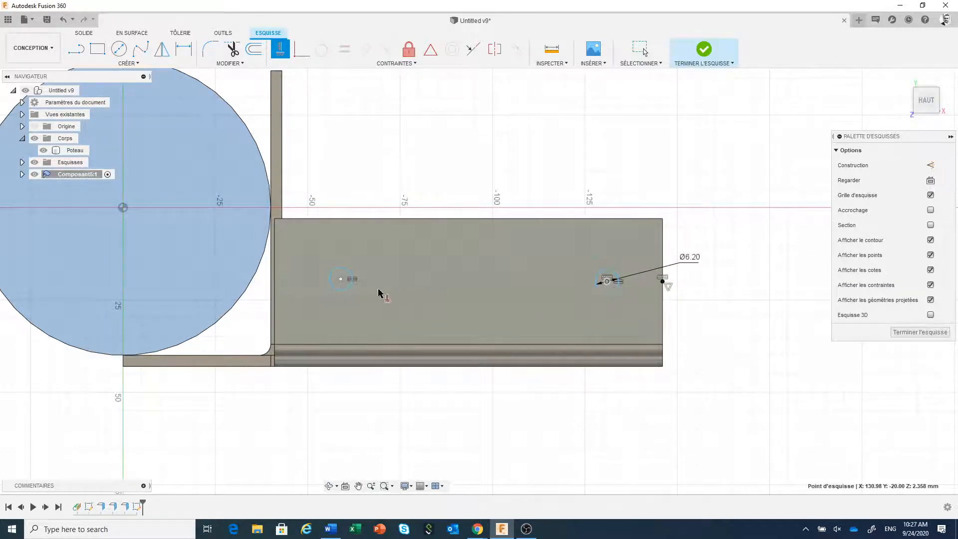
pyautogui.click(340, 278)
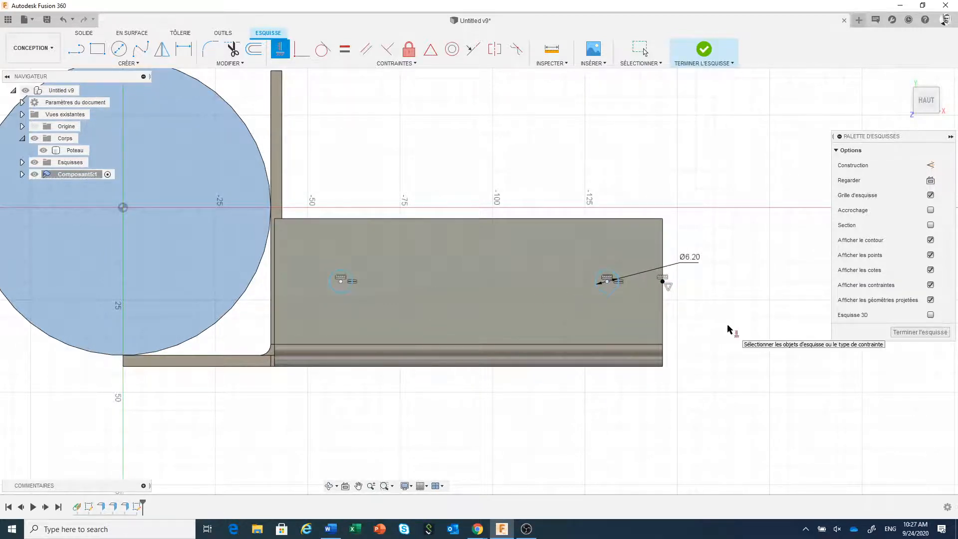
# Dimension the free-end circle's centre 12 mm from the flange's end edge
pyautogui.click(184, 48)
pyautogui.click(607, 281)
pyautogui.click(663, 257)
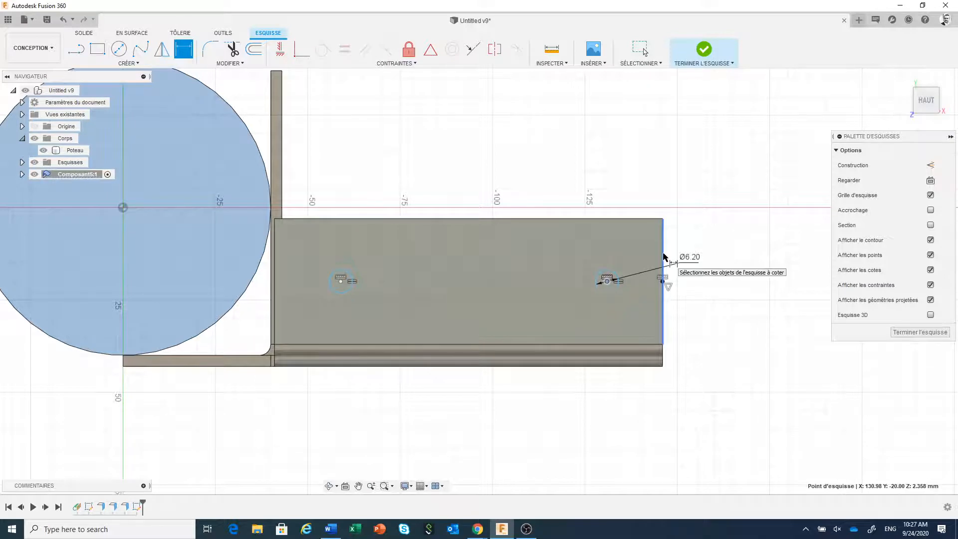
pyautogui.click(638, 153)
pyautogui.write('12')
pyautogui.press('Return')
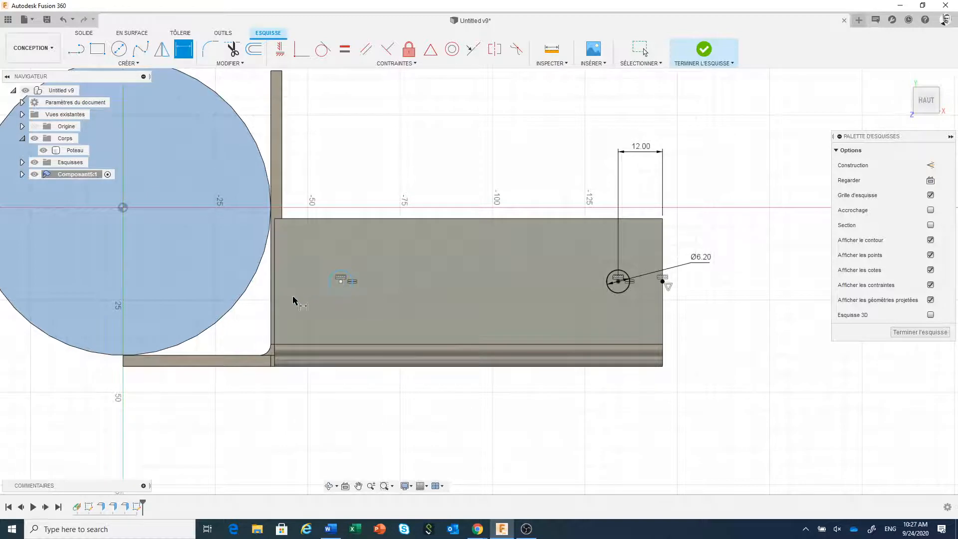
# Dimension the other circle's centre from the flange edge near the post, linking the value to the 12 mm dimension
pyautogui.click(276, 294)
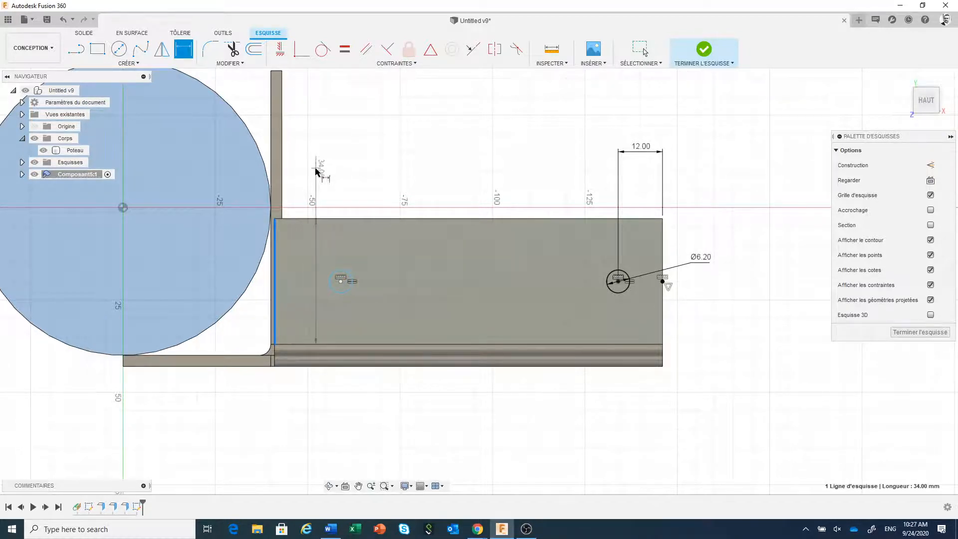
pyautogui.click(341, 282)
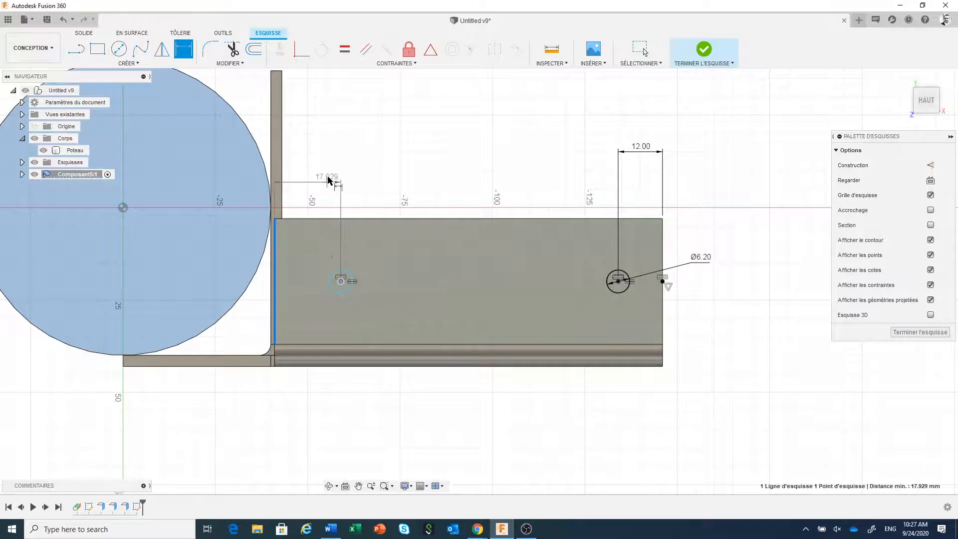
pyautogui.click(322, 134)
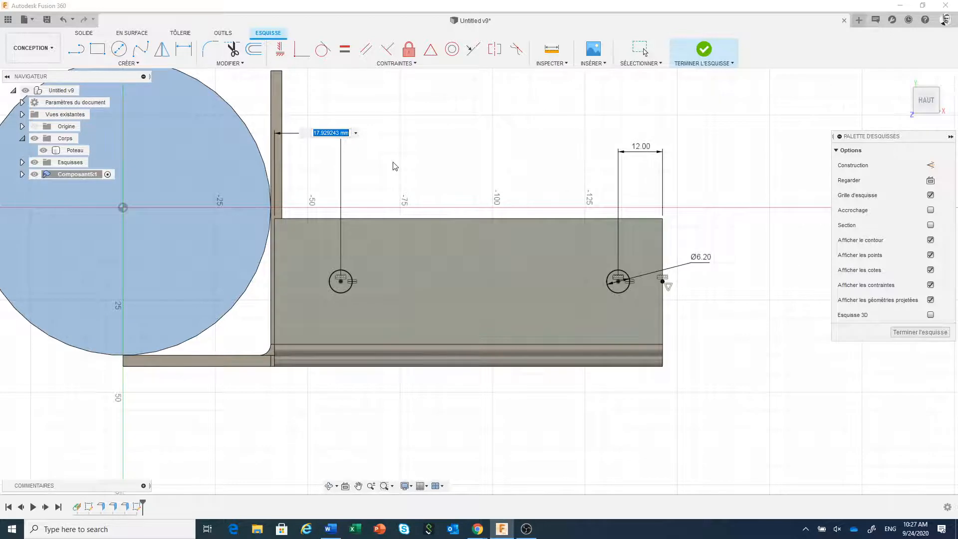
pyautogui.click(643, 150)
pyautogui.press('Return')
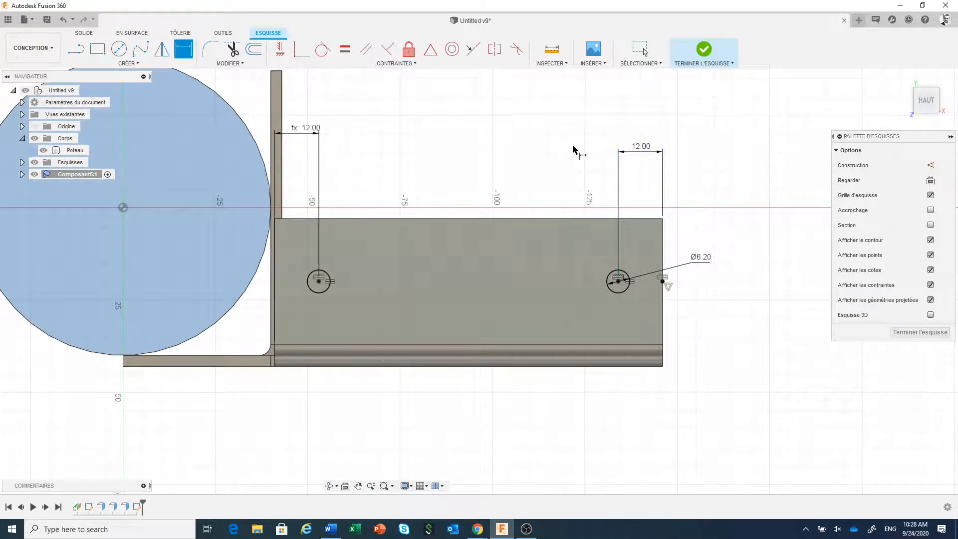
pyautogui.press('Escape')
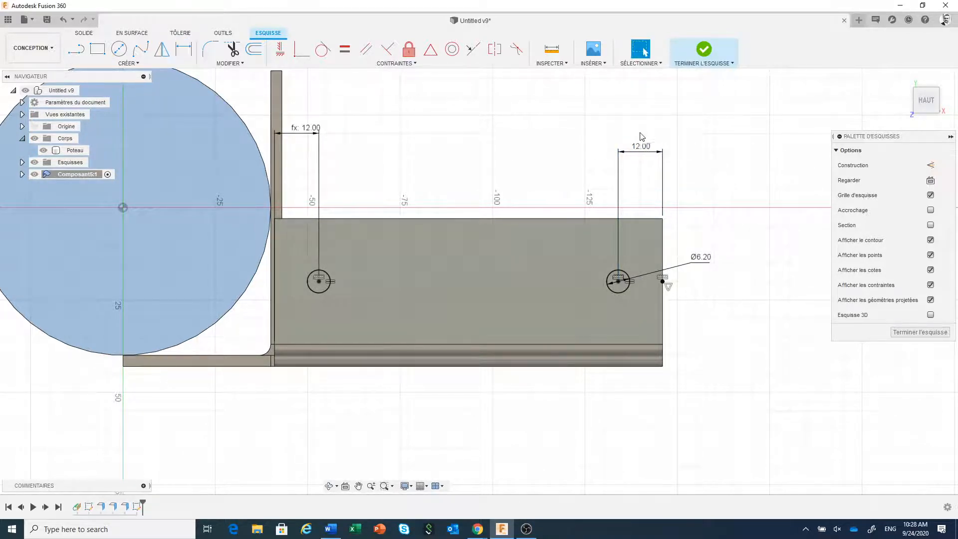
# Test the linked hole offsets by setting the free-end distance to 15 mm, and return it to 12 mm
pyautogui.click(637, 151)
pyautogui.doubleClick(635, 150)
pyautogui.write('15')
pyautogui.press('Return')
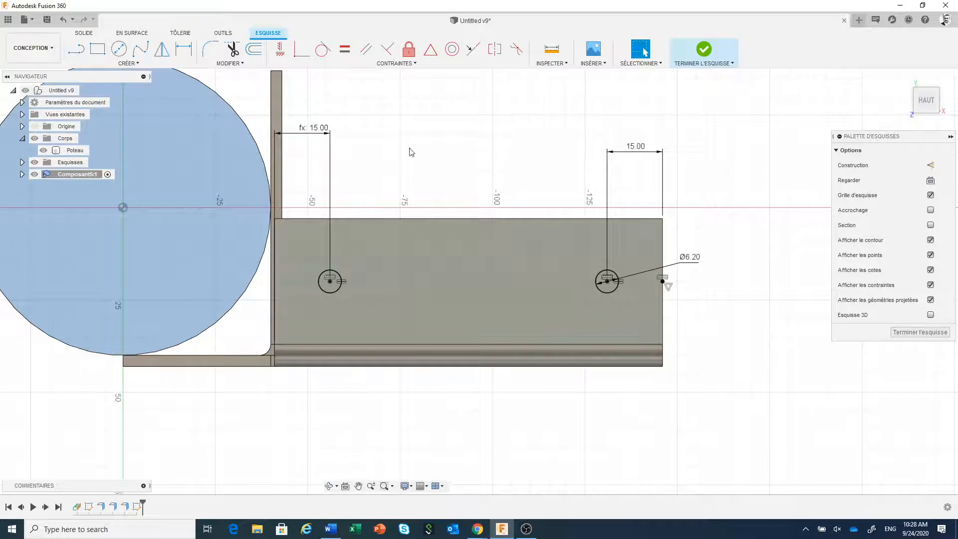
pyautogui.click(640, 151)
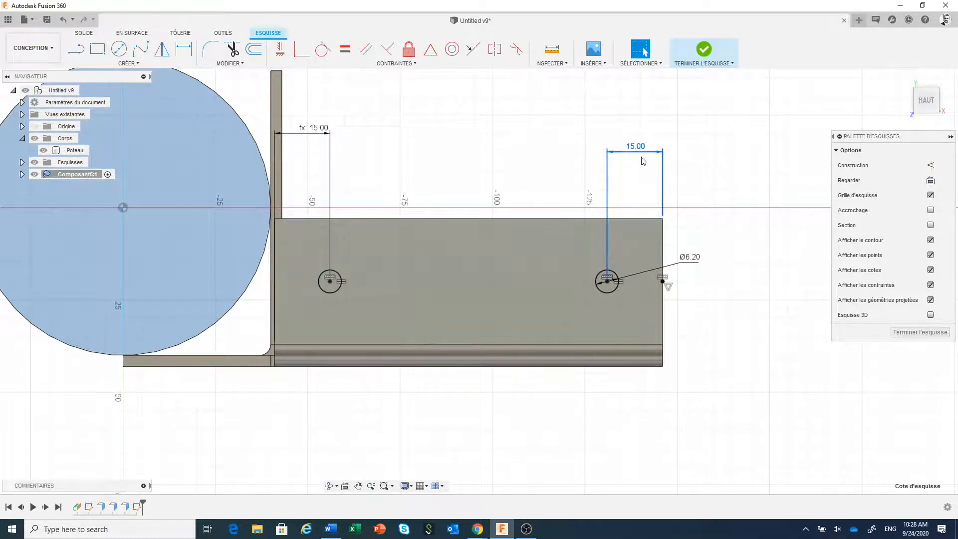
pyautogui.doubleClick(641, 151)
pyautogui.write('12')
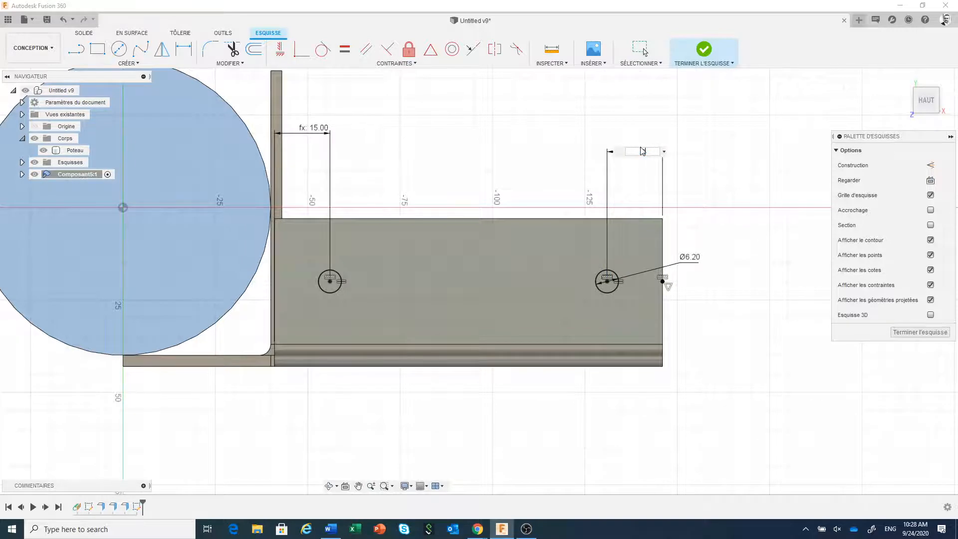
pyautogui.press('Return')
# Extrude both circles as a -56 mm cut reaching the opposite long flange, making holes in both flanges
pyautogui.scroll(-2, 715, 334)
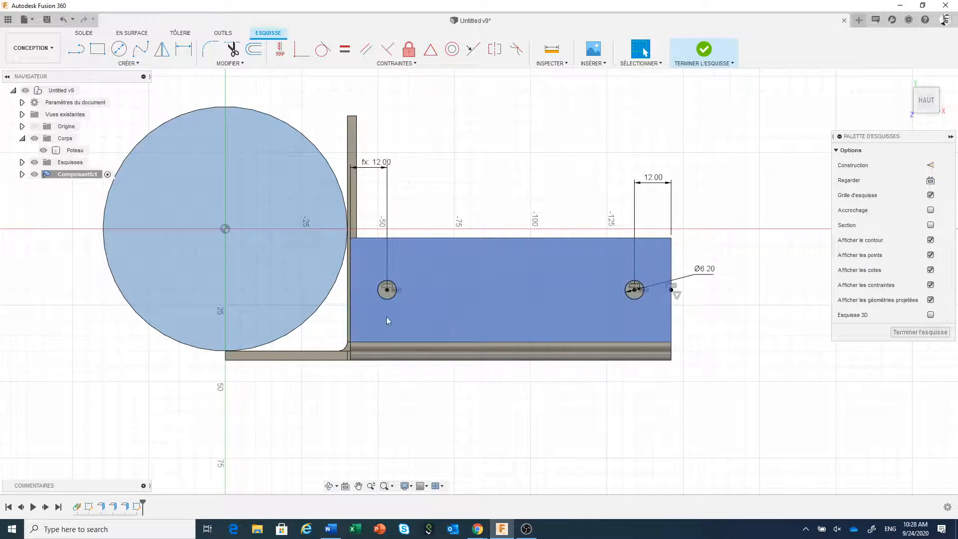
pyautogui.moveTo(338, 314)
pyautogui.mouseDown()
pyautogui.moveTo(435, 277)
pyautogui.moveTo(653, 268)
pyautogui.mouseUp()
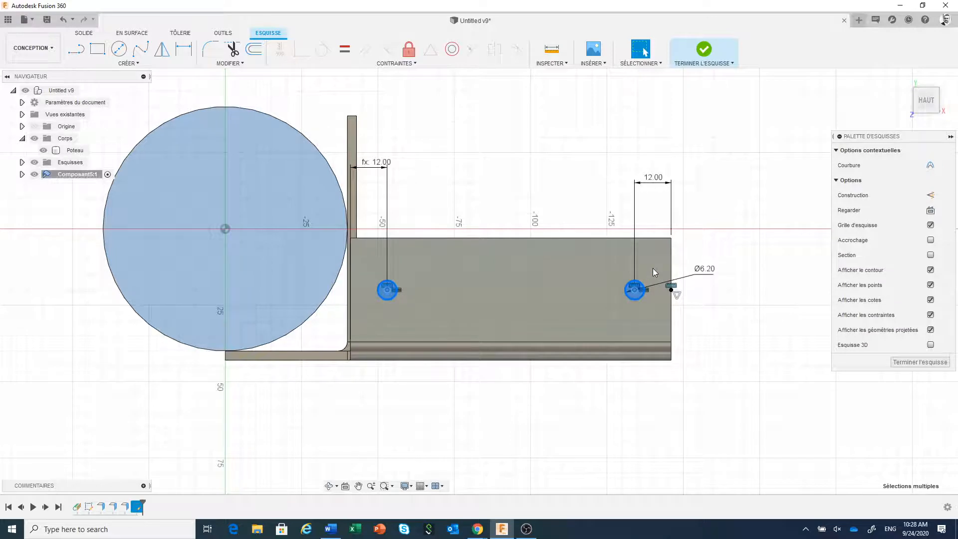
pyautogui.rightClick(716, 332)
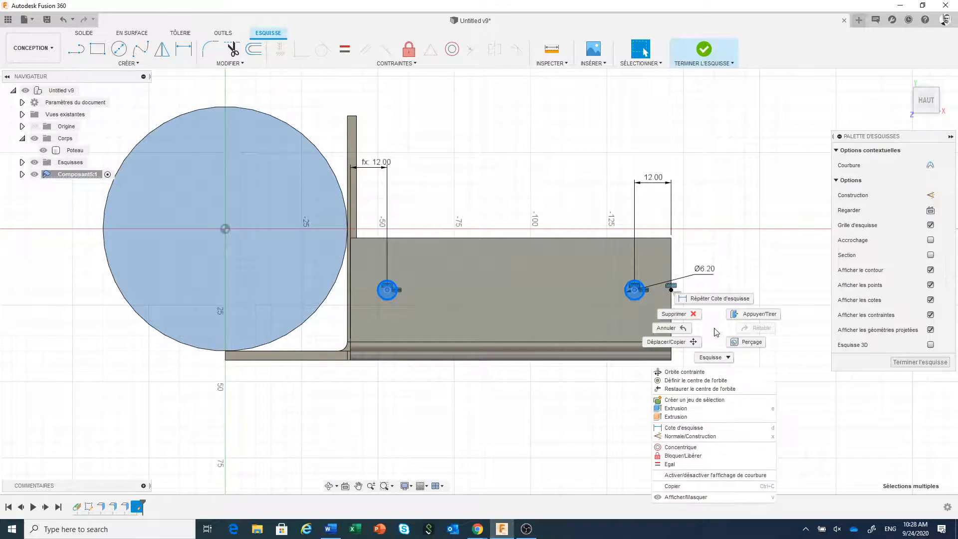
pyautogui.click(715, 409)
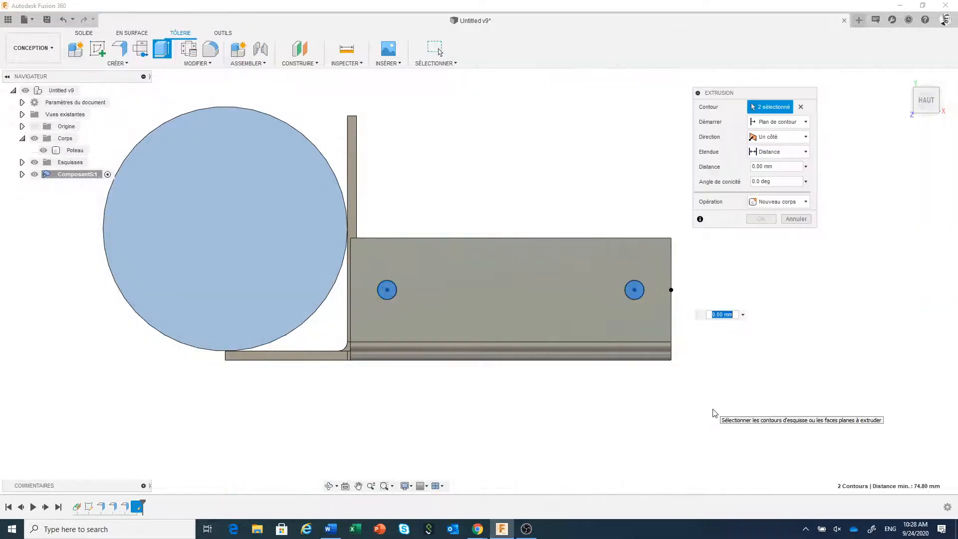
pyautogui.keyDown('shift'); pyautogui.moveTo(714, 413); pyautogui.dragTo(394, 256, button='middle'); pyautogui.keyUp('shift')
pyautogui.scroll(-4, 645, 370)
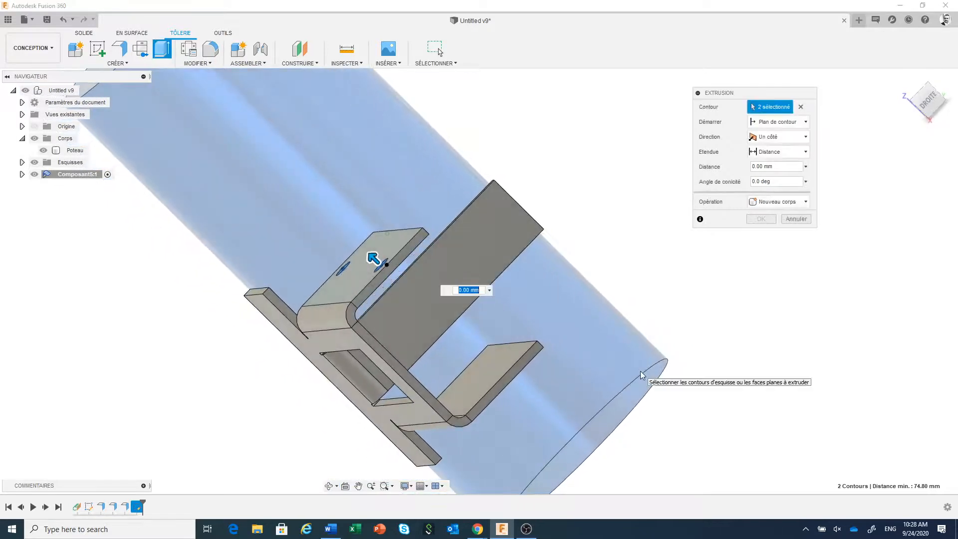
pyautogui.keyDown('shift'); pyautogui.moveTo(674, 402); pyautogui.dragTo(637, 398, button='middle'); pyautogui.keyUp('shift')
pyautogui.moveTo(516, 435); pyautogui.dragTo(572, 397, button='middle')
pyautogui.scroll(1, 560, 393)
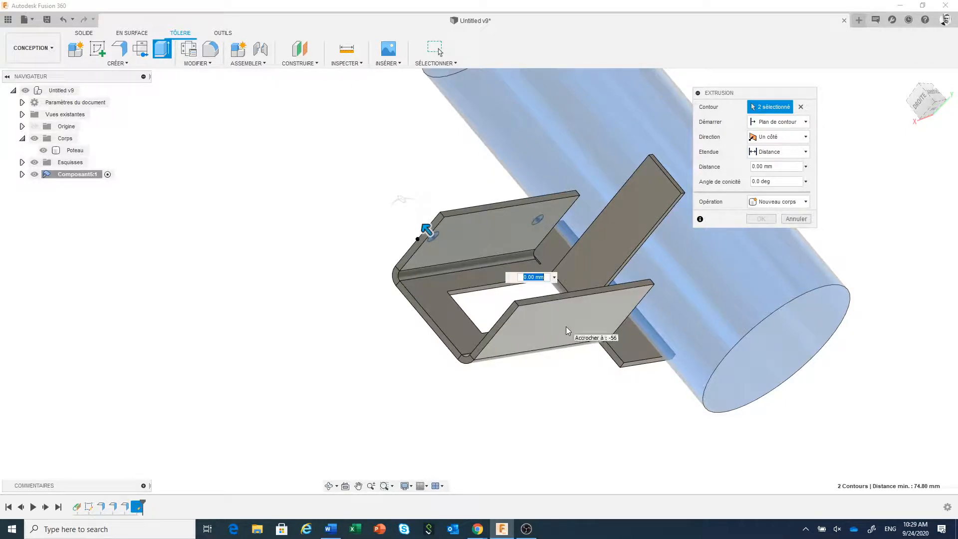
pyautogui.click(569, 332)
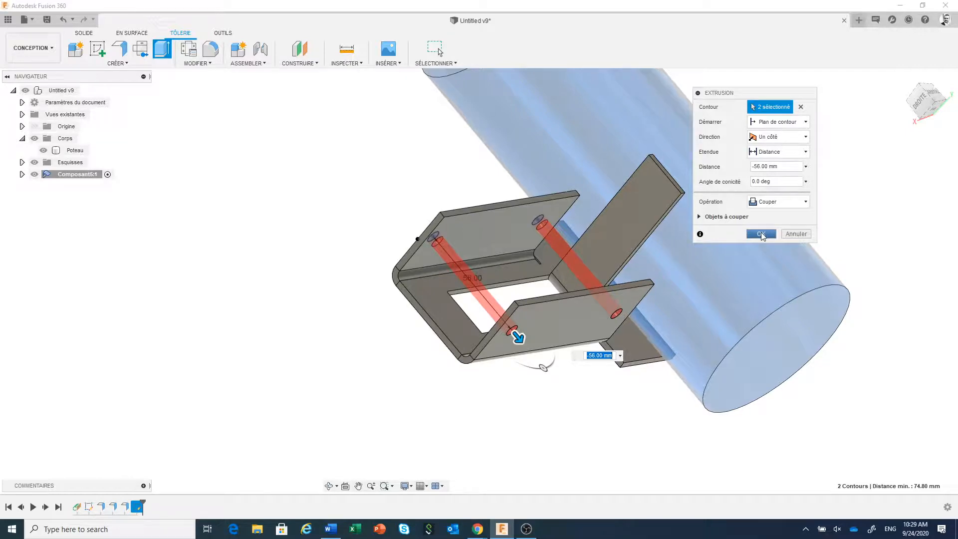
pyautogui.click(761, 234)
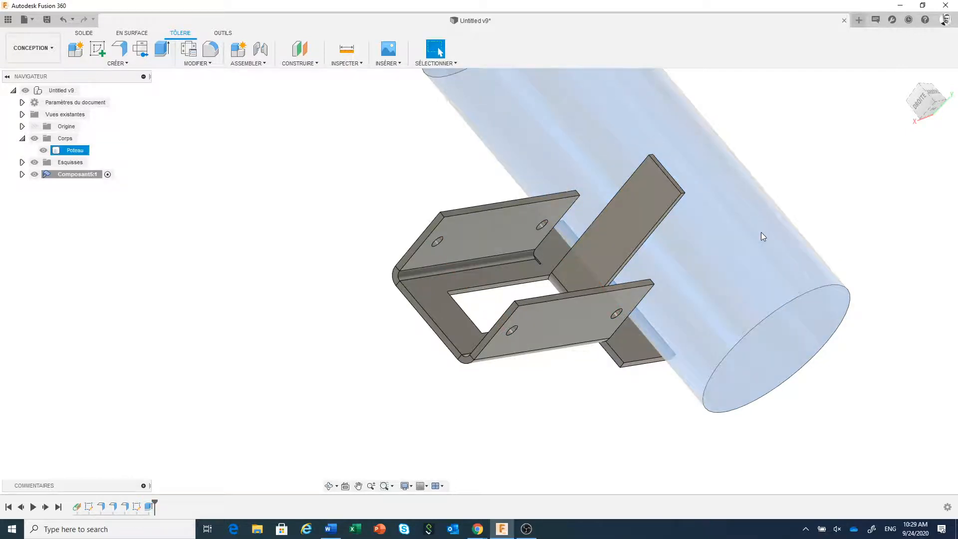
# Set the user parameter Dia_Pot to 100 mm
pyautogui.click(328, 151)
pyautogui.moveTo(352, 172); pyautogui.dragTo(474, 229, button='middle')
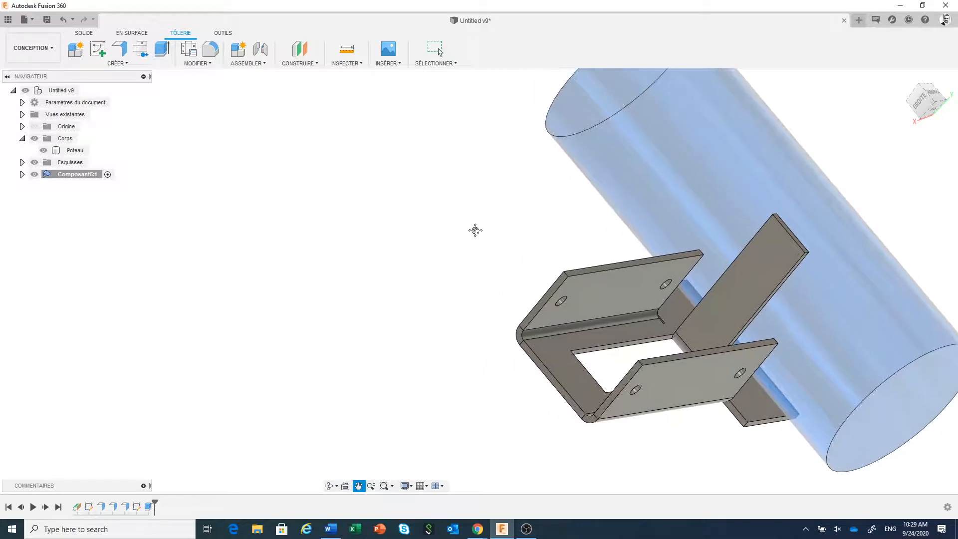
pyautogui.click(197, 63)
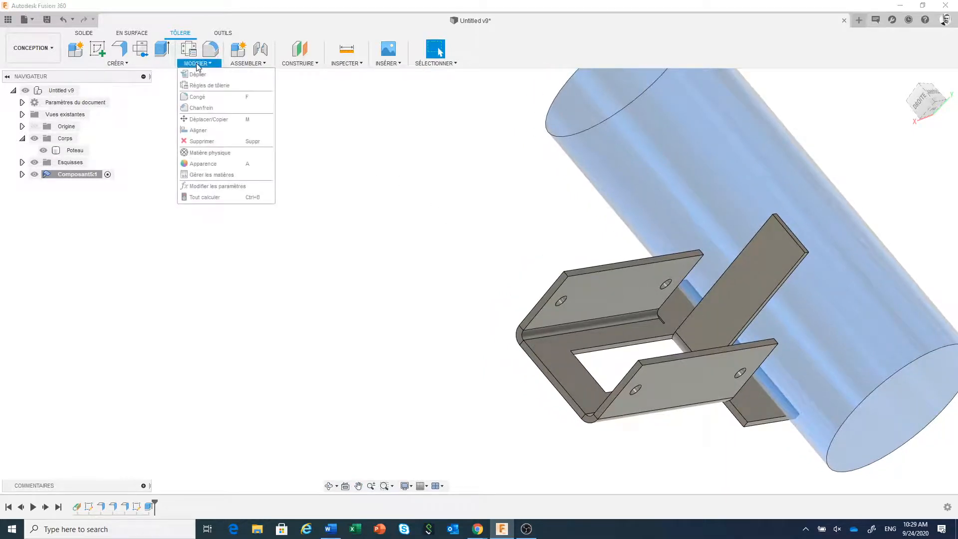
pyautogui.click(208, 191)
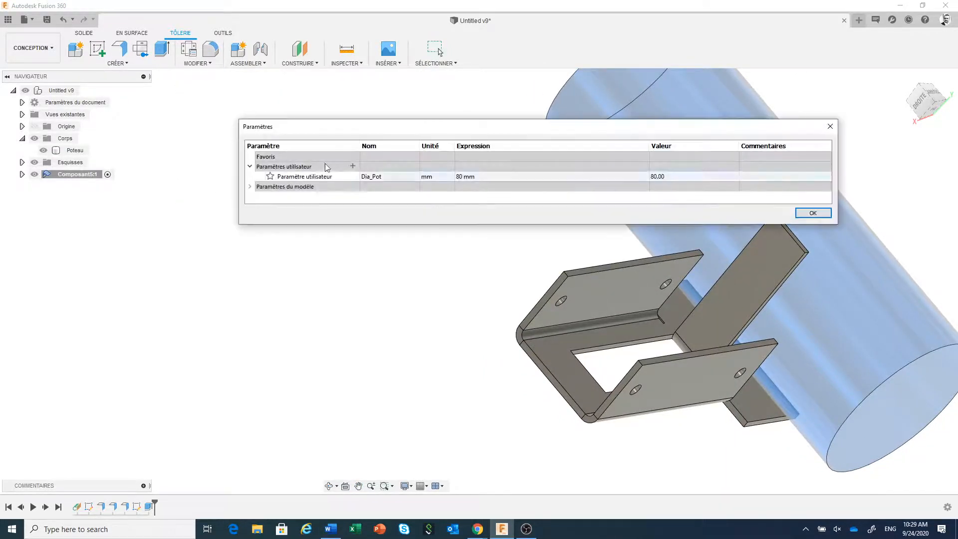
pyautogui.moveTo(469, 131); pyautogui.dragTo(395, 111)
pyautogui.click(401, 156)
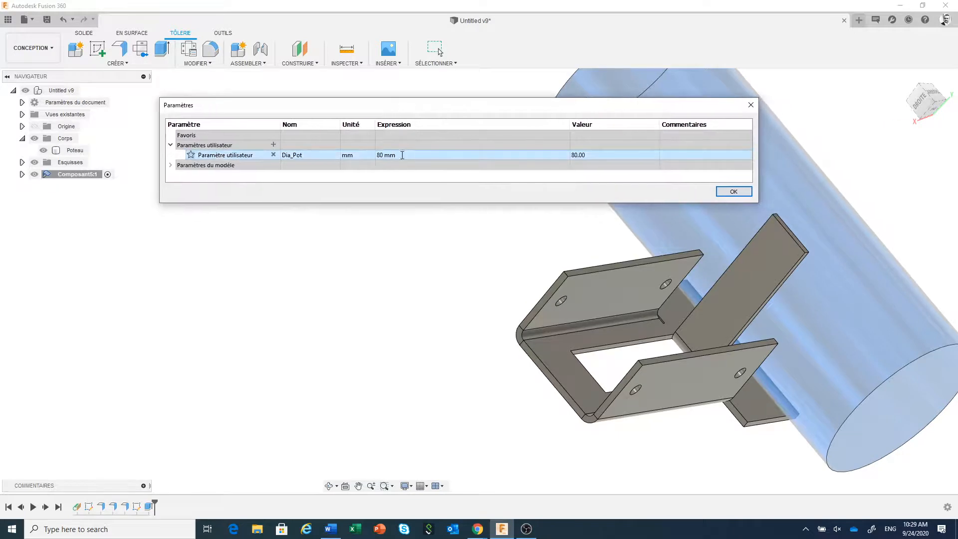
pyautogui.write('100')
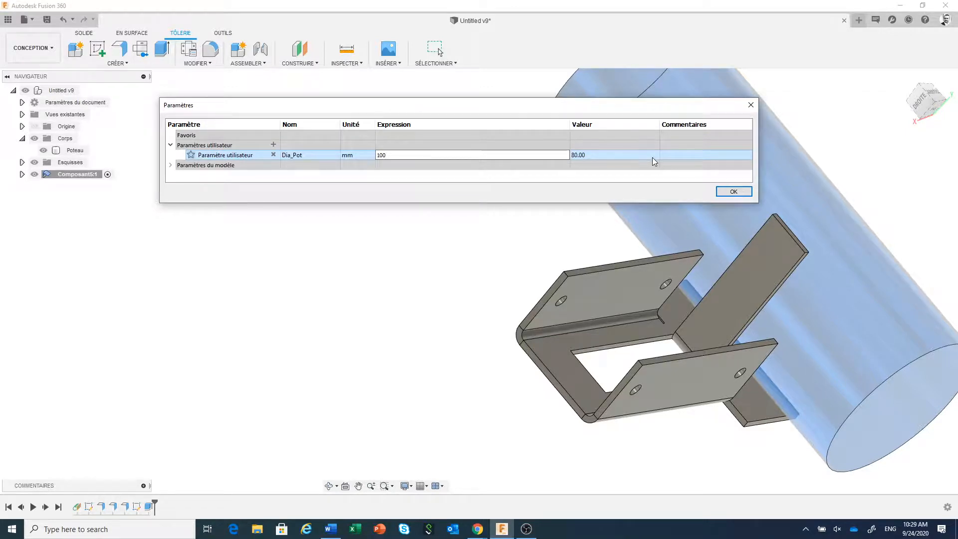
pyautogui.press('Return')
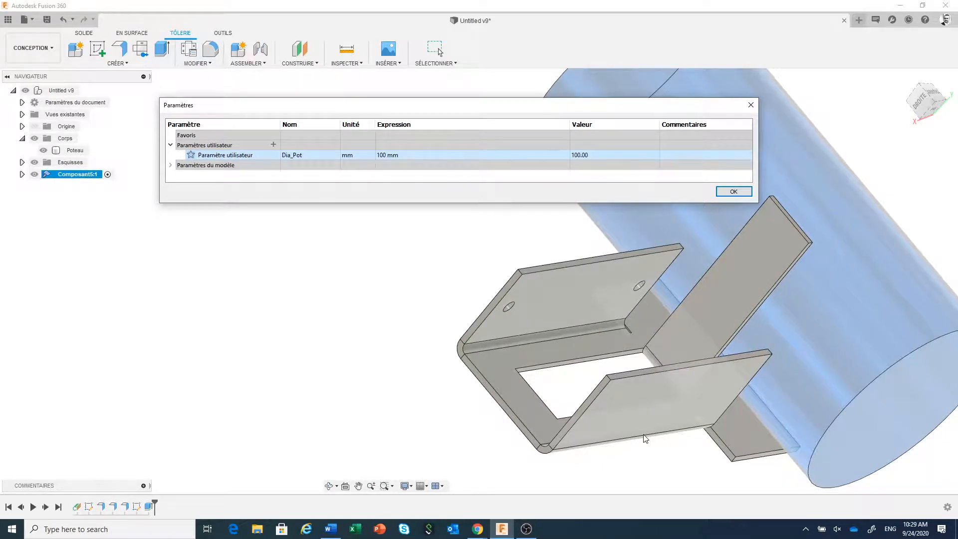
# Open the Dia_Pot parameter's expression for editing
pyautogui.click(438, 156)
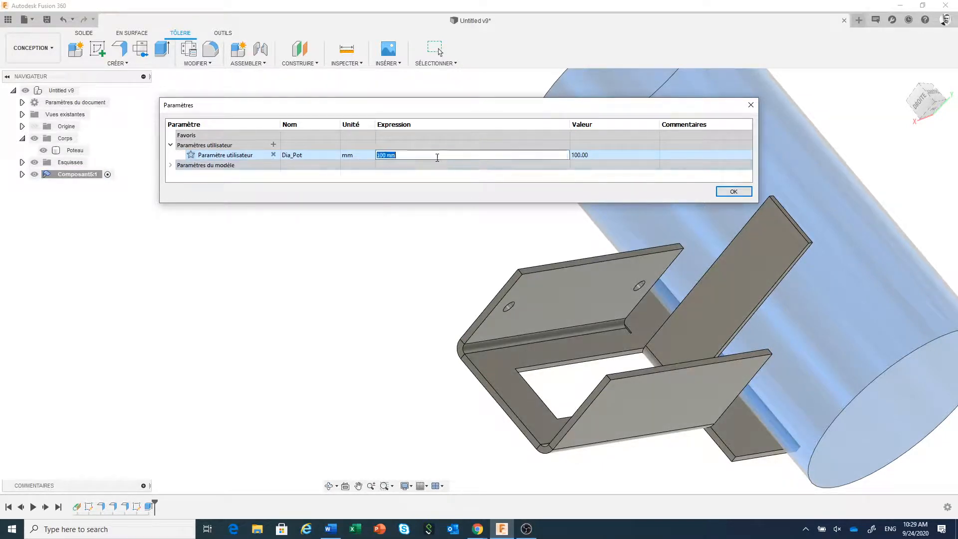
# Set the Dia_Pot user parameter to 80 mm and accept the parameter changes
pyautogui.write('80')
pyautogui.click(674, 154)
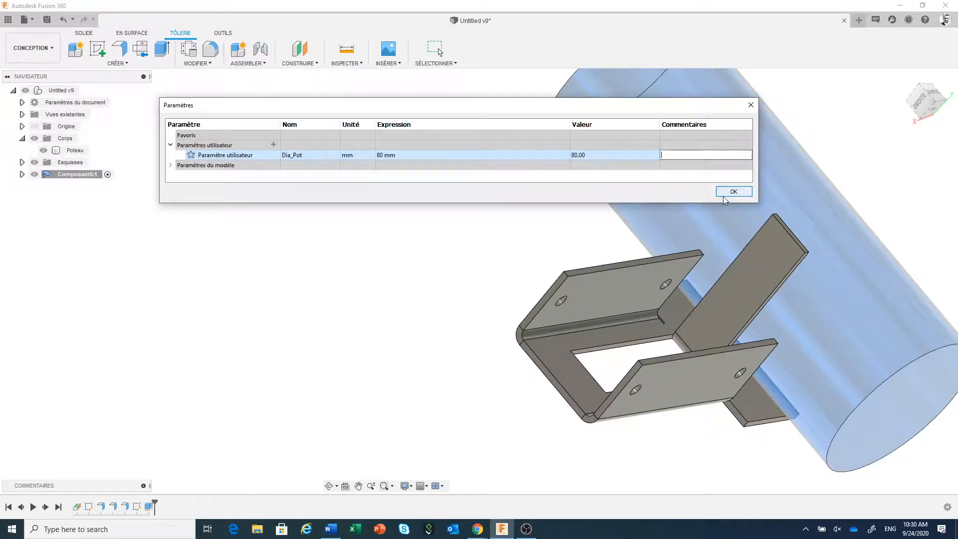
pyautogui.click(726, 192)
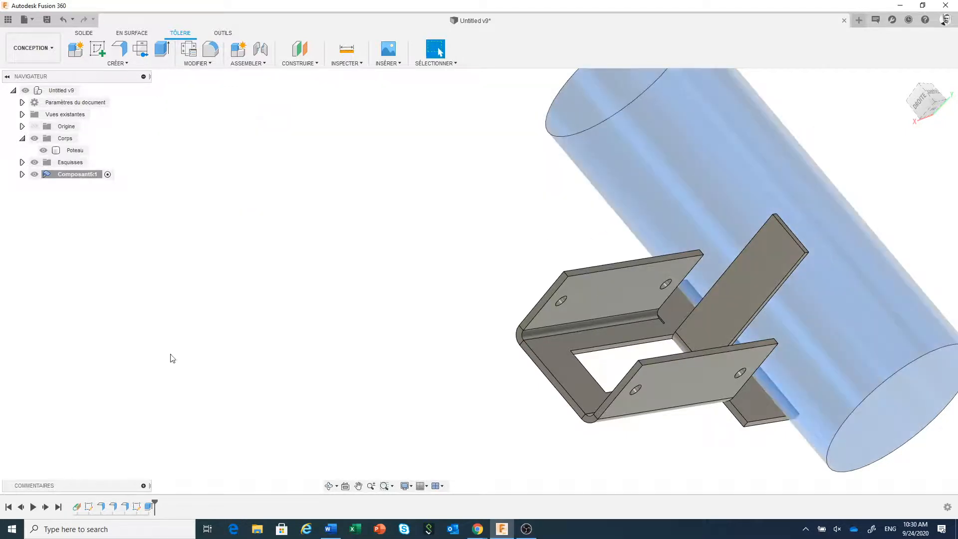
# Edit the extrusion that cuts the flange holes so its extent is "Vers l'objet", ending at the outer face of the opposite flange
pyautogui.rightClick(149, 506)
pyautogui.click(188, 406)
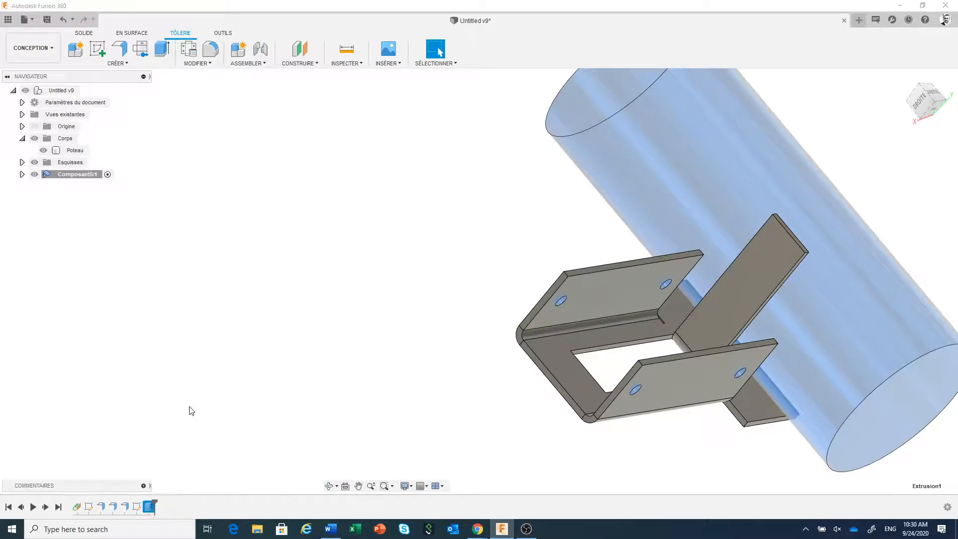
pyautogui.click(768, 152)
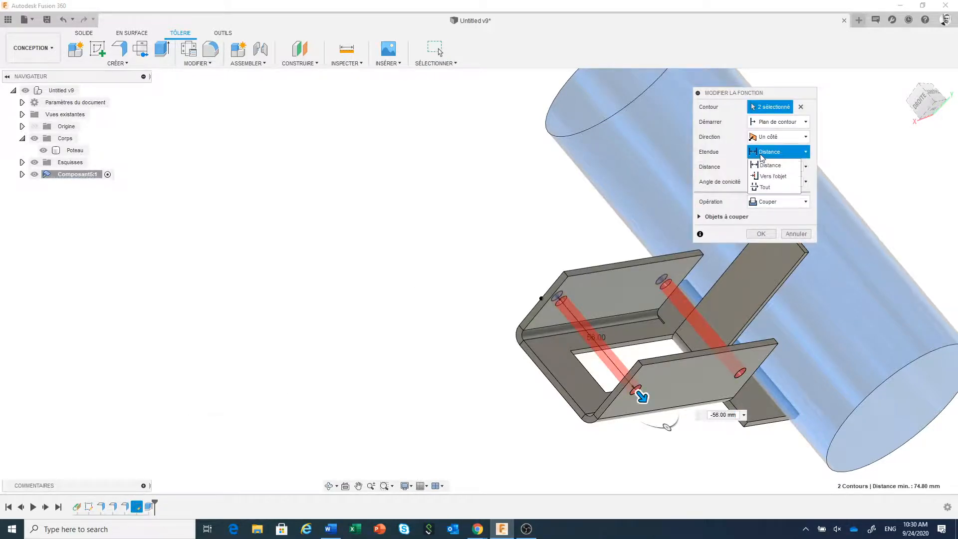
pyautogui.click(769, 176)
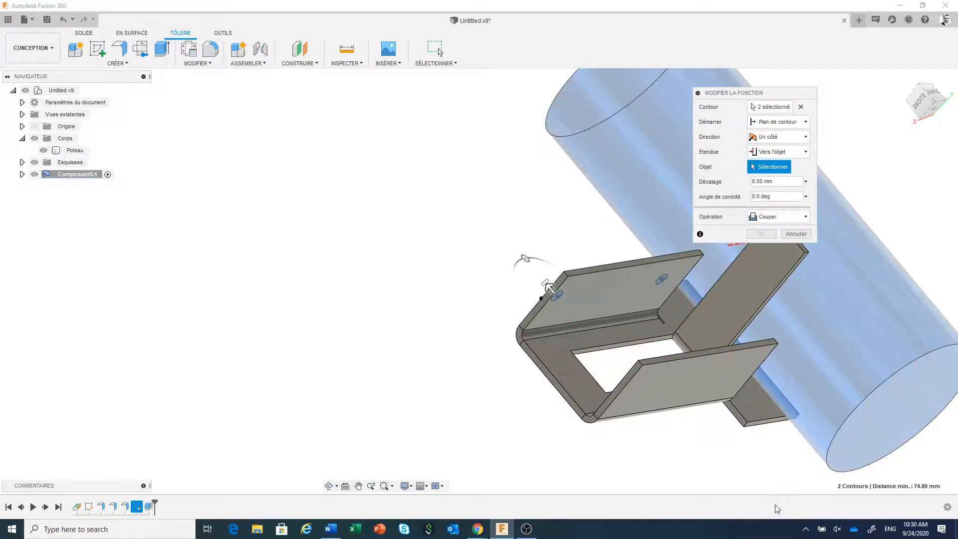
pyautogui.click(697, 390)
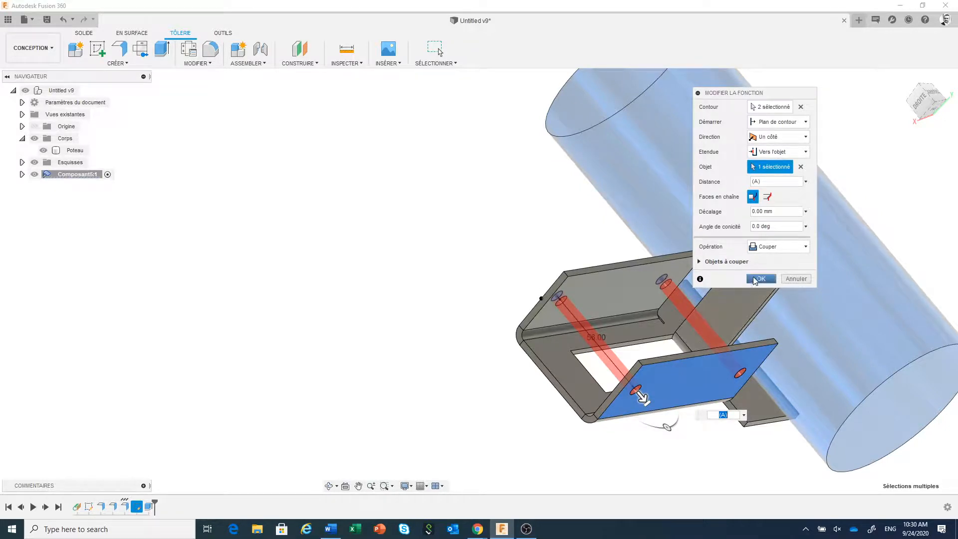
pyautogui.click(758, 279)
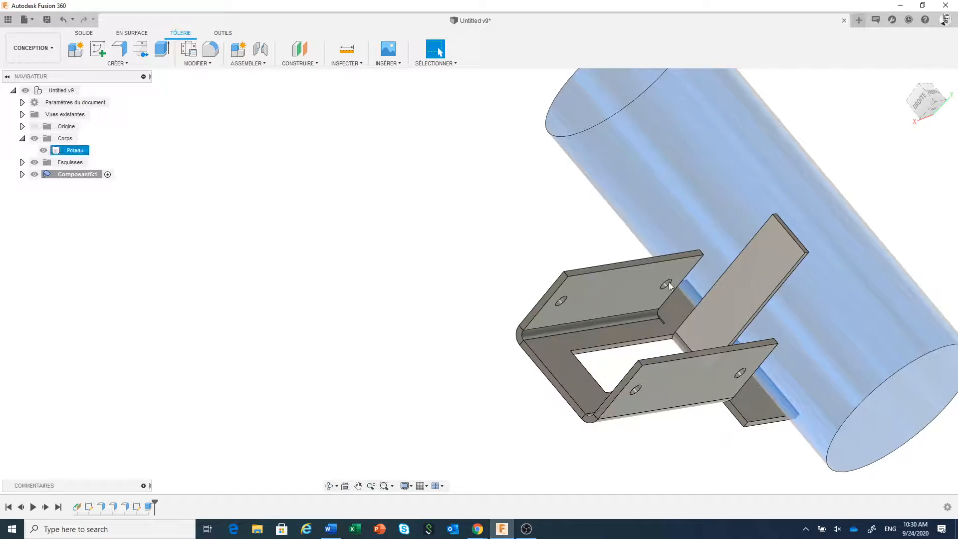
# Test the Dia_Pot user parameter at 100 mm, and return it to 80 mm
pyautogui.click(190, 65)
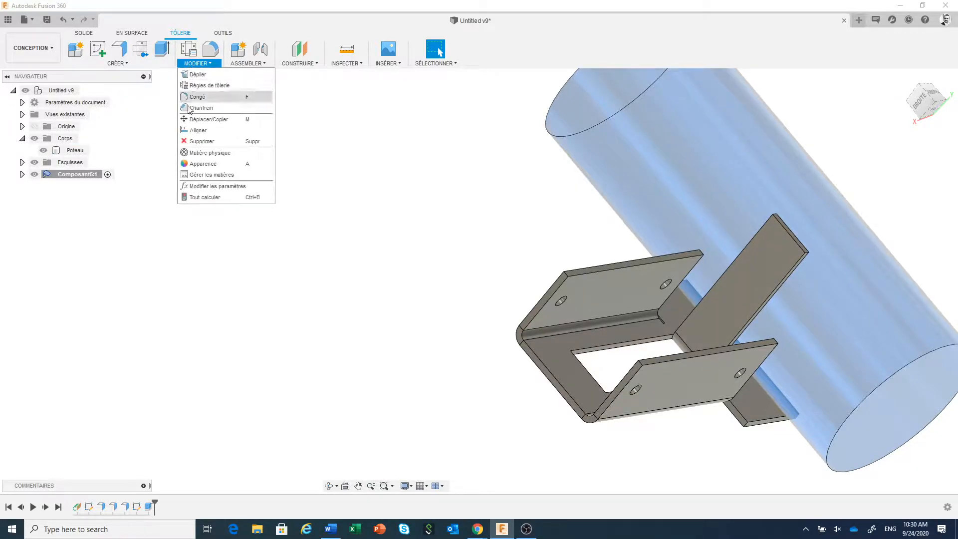
pyautogui.click(199, 186)
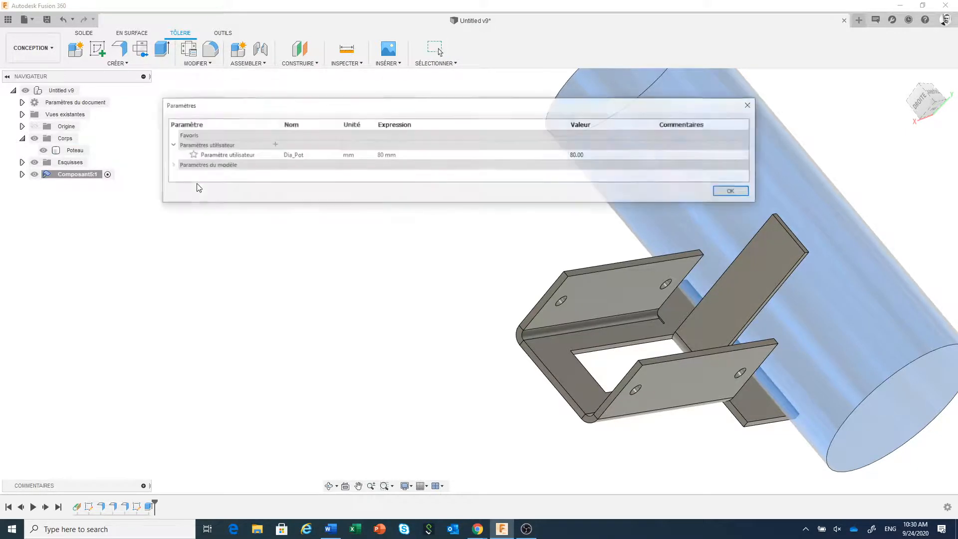
pyautogui.click(411, 154)
pyautogui.write('100')
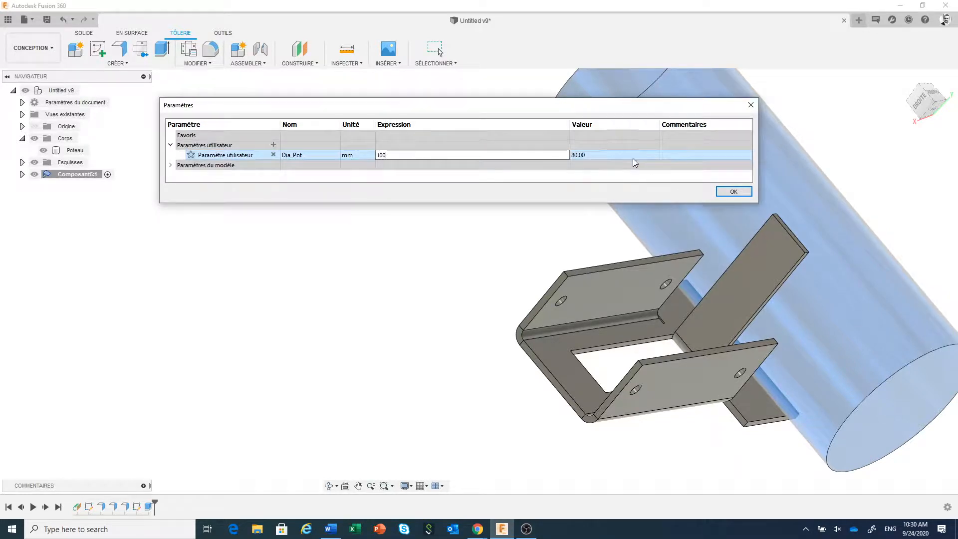
pyautogui.press('Return')
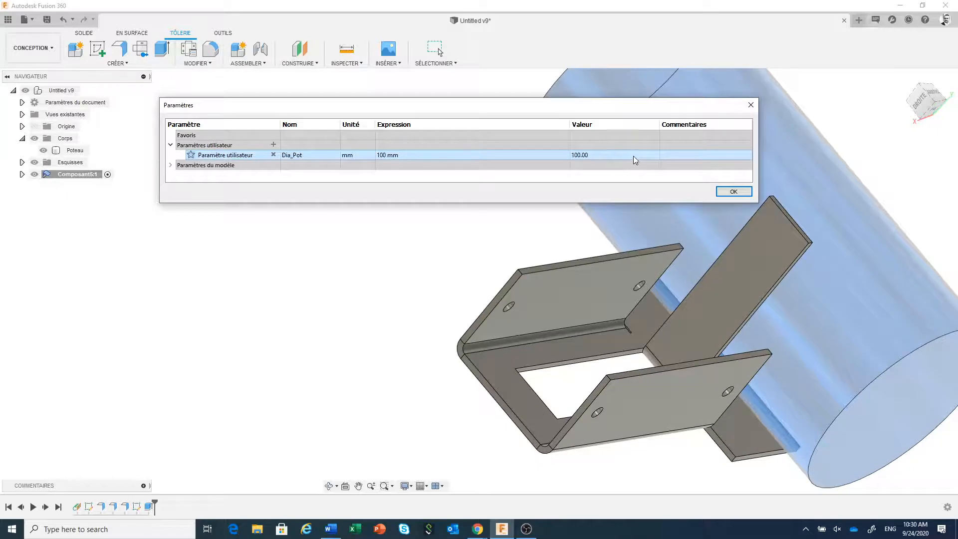
pyautogui.click(682, 159)
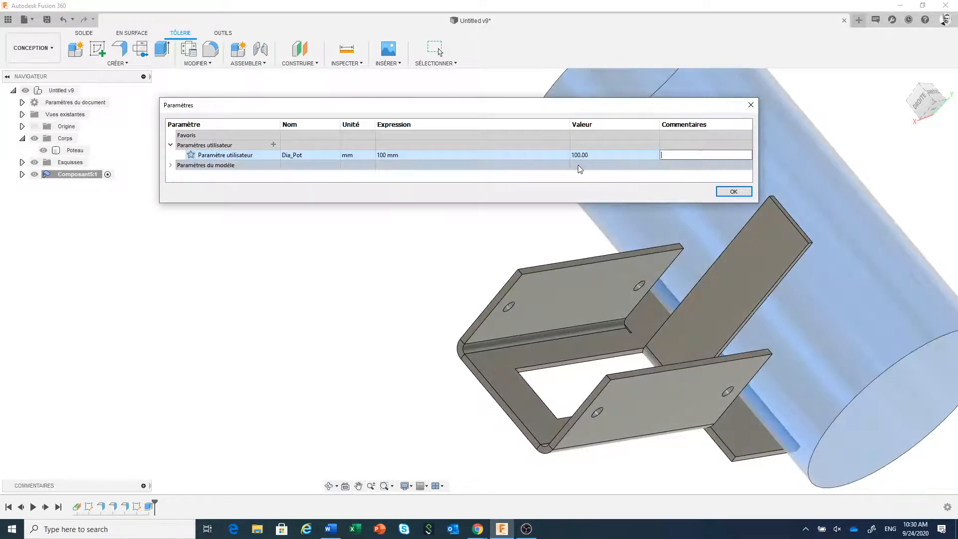
pyautogui.click(424, 155)
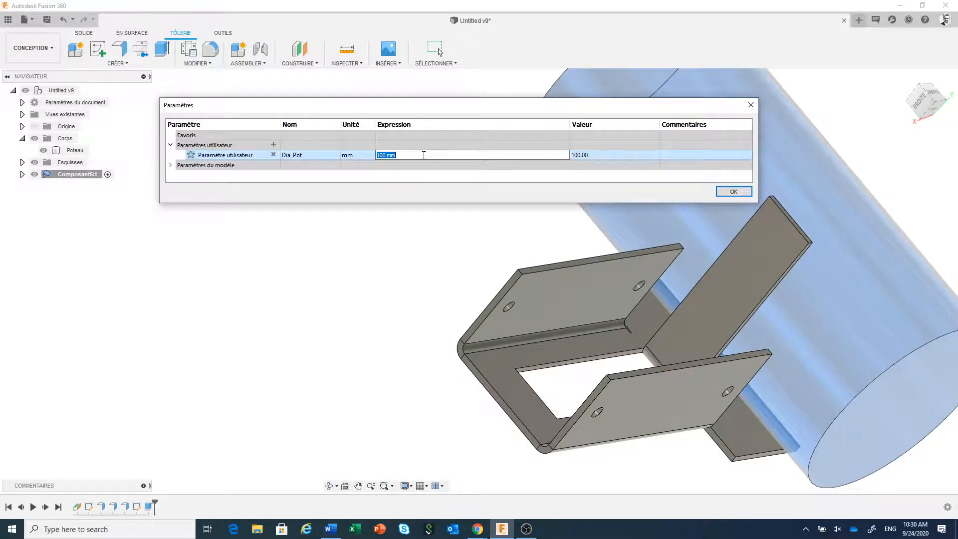
pyautogui.write('80')
pyautogui.click(687, 156)
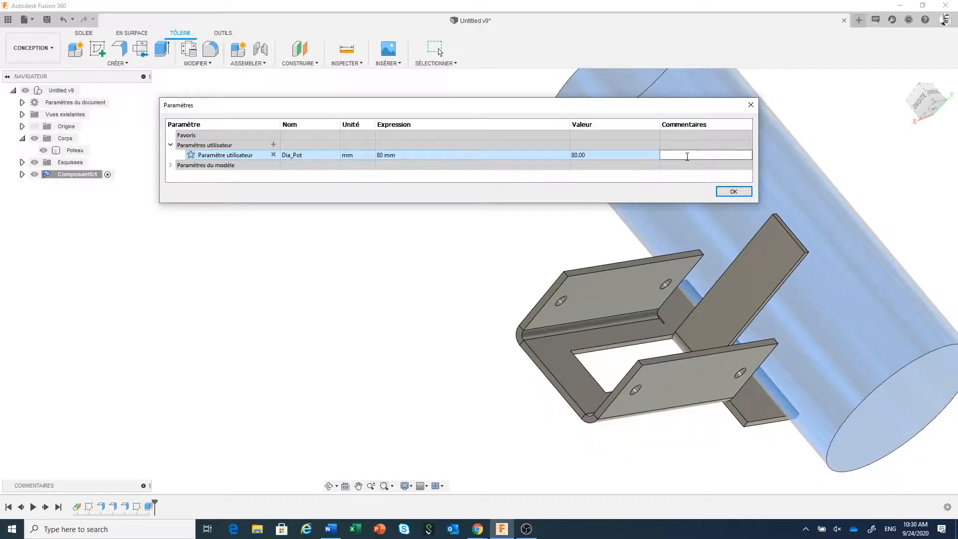
pyautogui.click(734, 191)
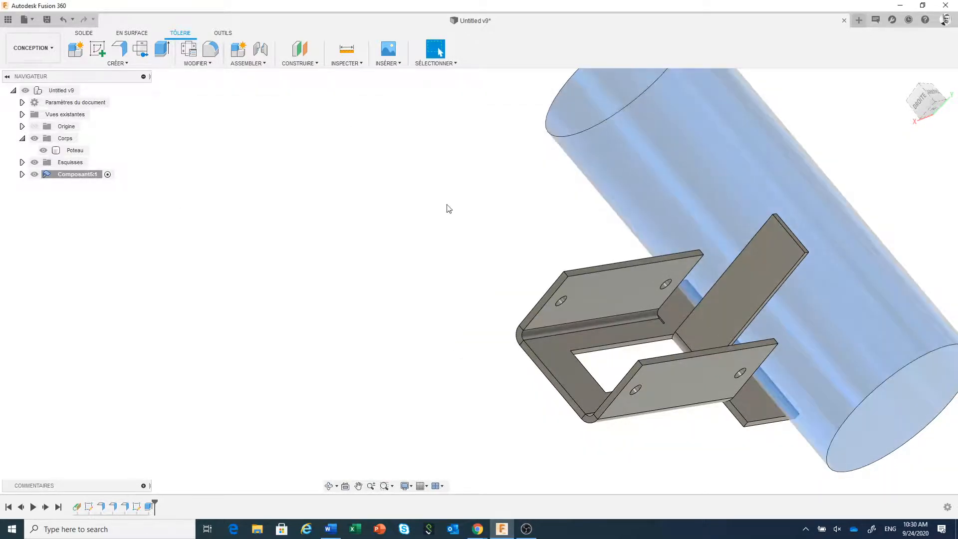
# Create a sketch on the bracket's large flat face that contains the rectangular opening
pyautogui.scroll(-2, 448, 209)
pyautogui.scroll(-1, 448, 209)
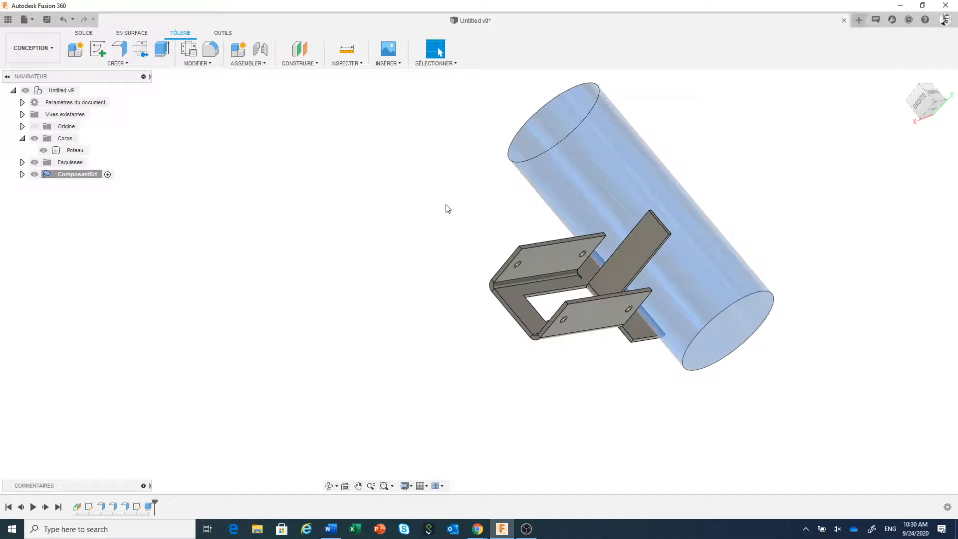
pyautogui.scroll(1, 507, 242)
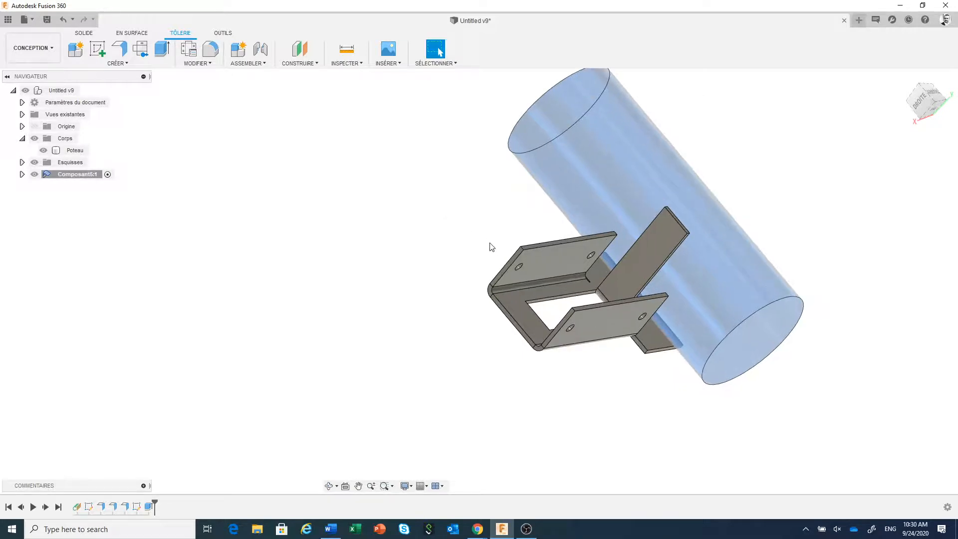
pyautogui.keyDown('shift'); pyautogui.moveTo(491, 247); pyautogui.dragTo(576, 230, button='middle'); pyautogui.keyUp('shift')
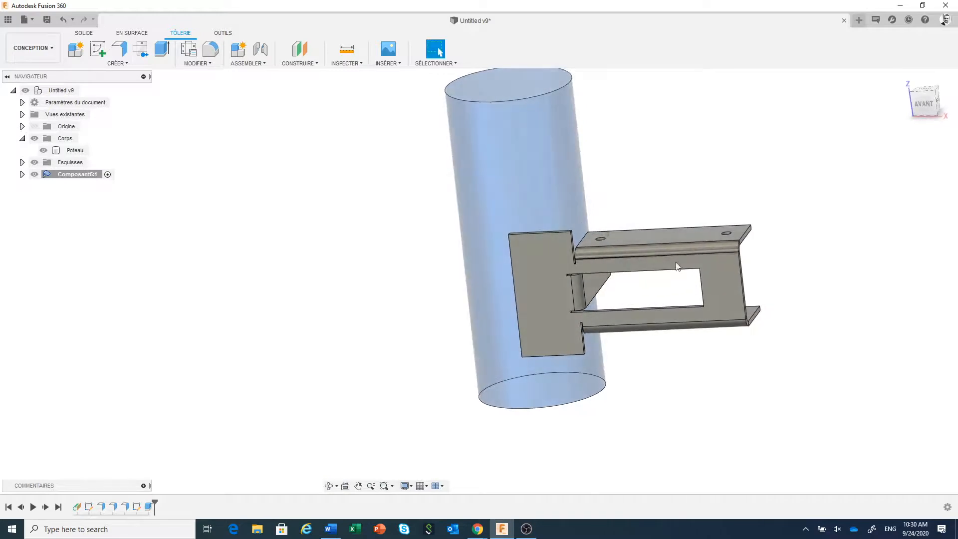
pyautogui.scroll(3, 742, 337)
pyautogui.scroll(-2, 743, 337)
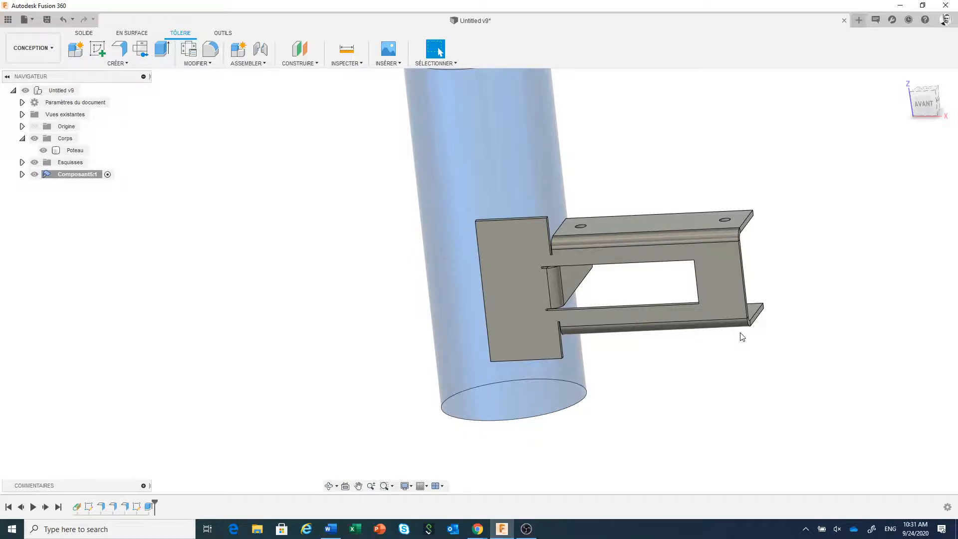
pyautogui.click(724, 287)
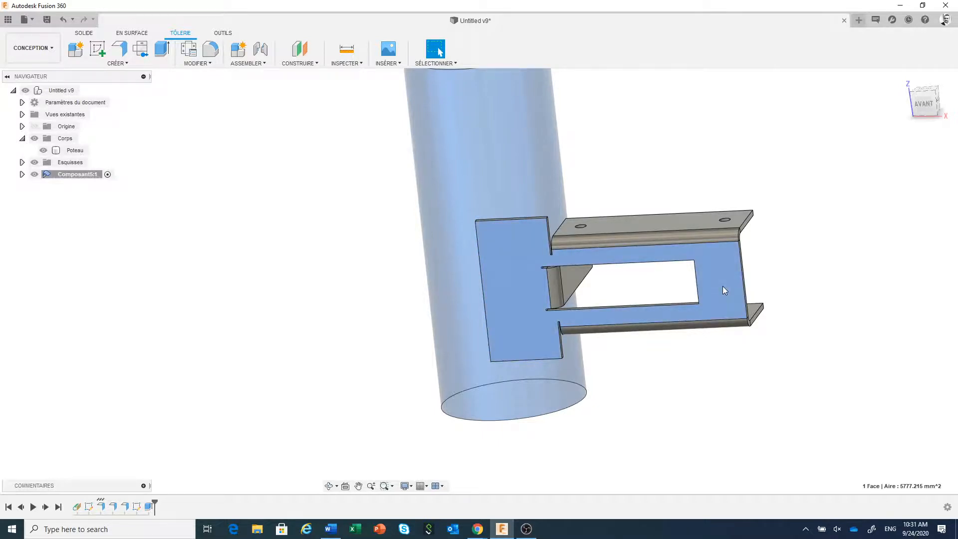
pyautogui.rightClick(724, 289)
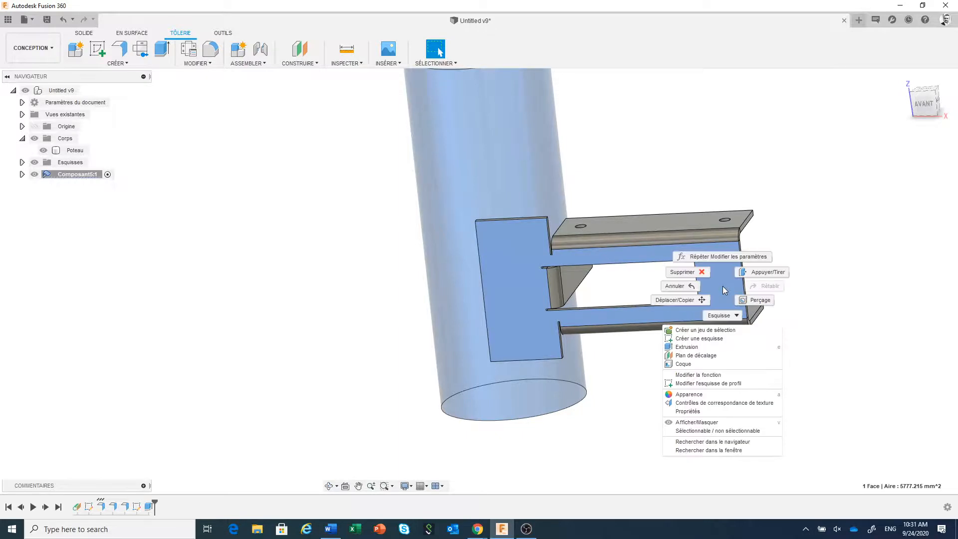
pyautogui.click(710, 339)
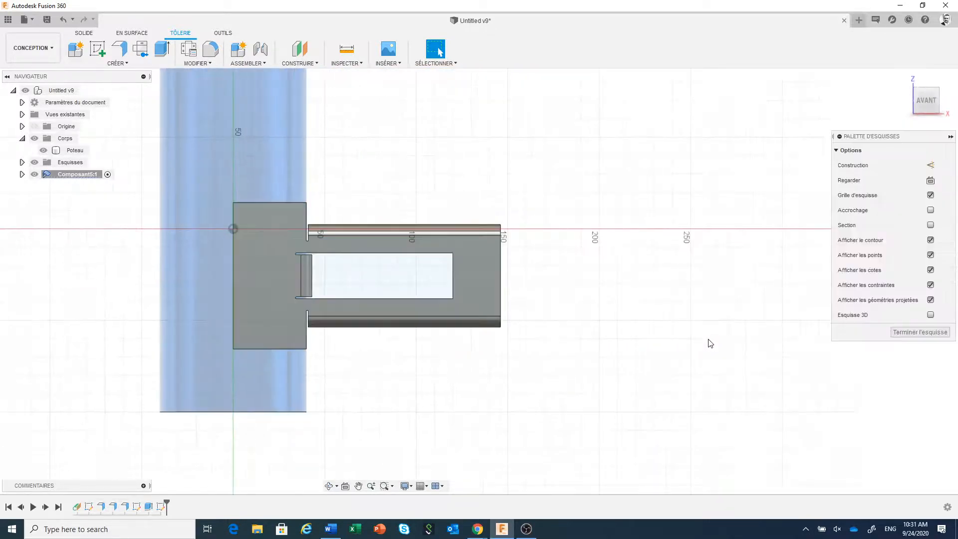
# Sketch a circle about 10 mm in diameter between the rectangular opening and the bracket's free end
pyautogui.scroll(3, 694, 334)
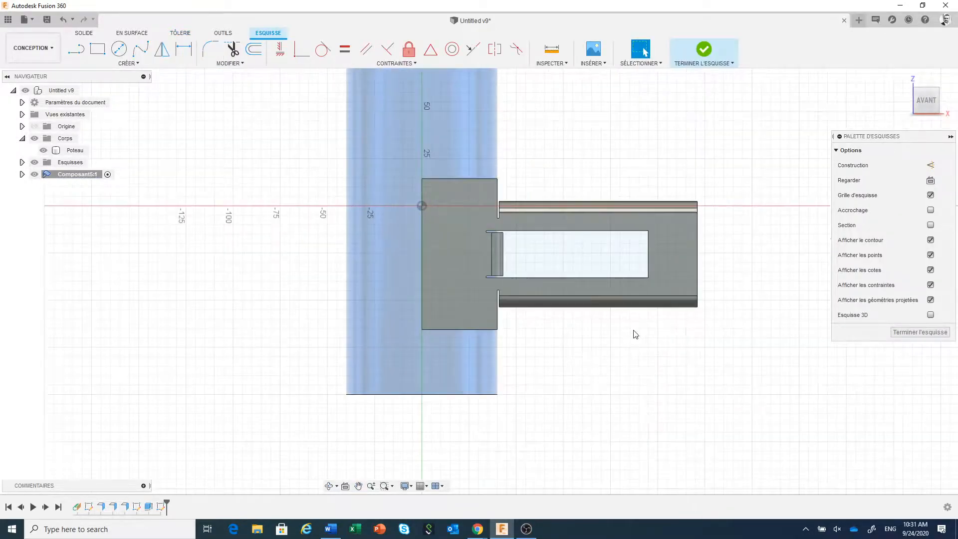
pyautogui.moveTo(639, 340); pyautogui.dragTo(652, 434, button='middle')
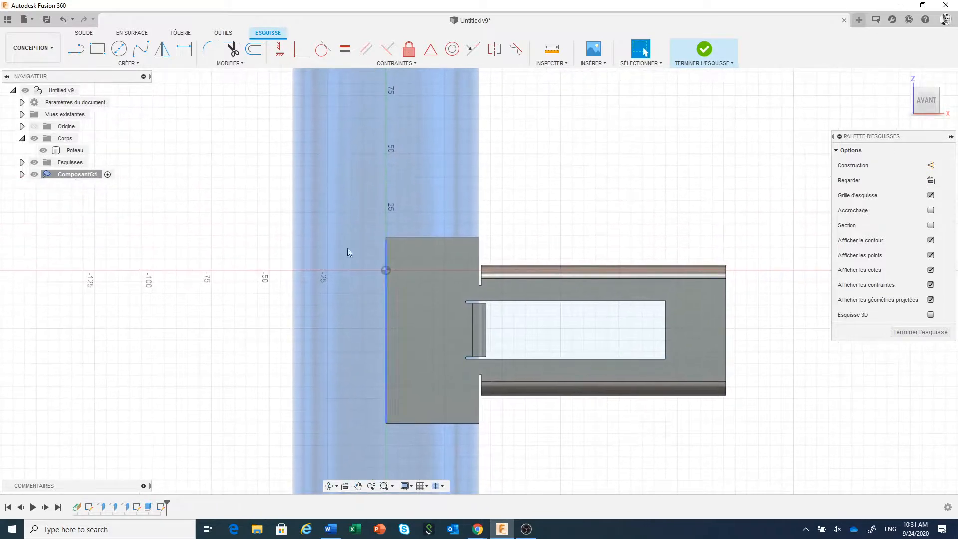
pyautogui.click(120, 48)
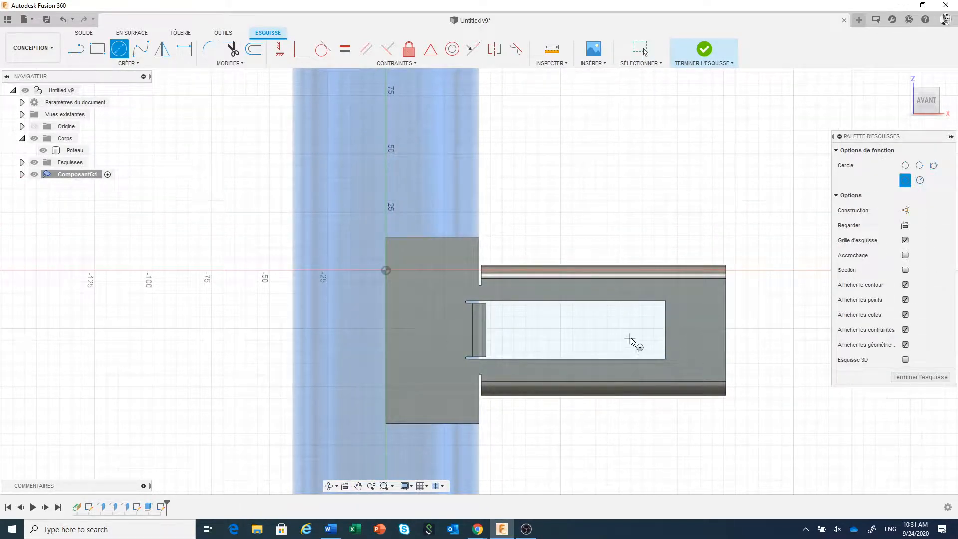
pyautogui.click(697, 322)
pyautogui.click(707, 313)
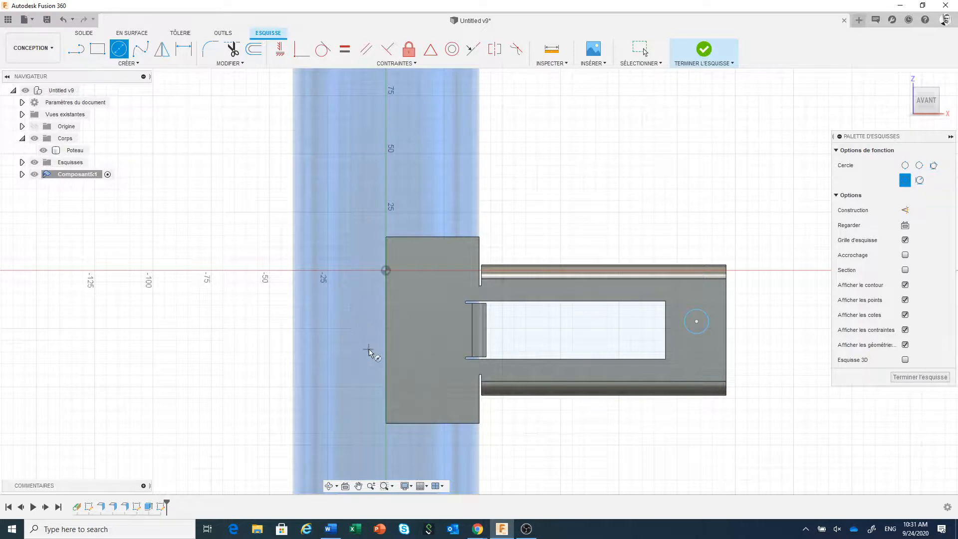
# Sketch two circles centred on the mounting plate's outer vertical edge, one near its lower end and one about 8 mm in diameter just below the origin
pyautogui.click(386, 384)
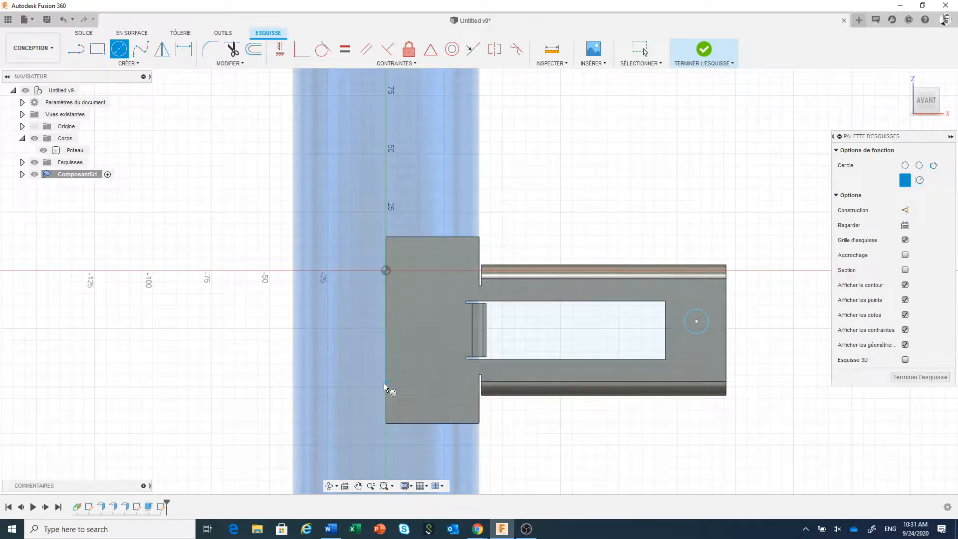
pyautogui.click(394, 378)
pyautogui.click(386, 281)
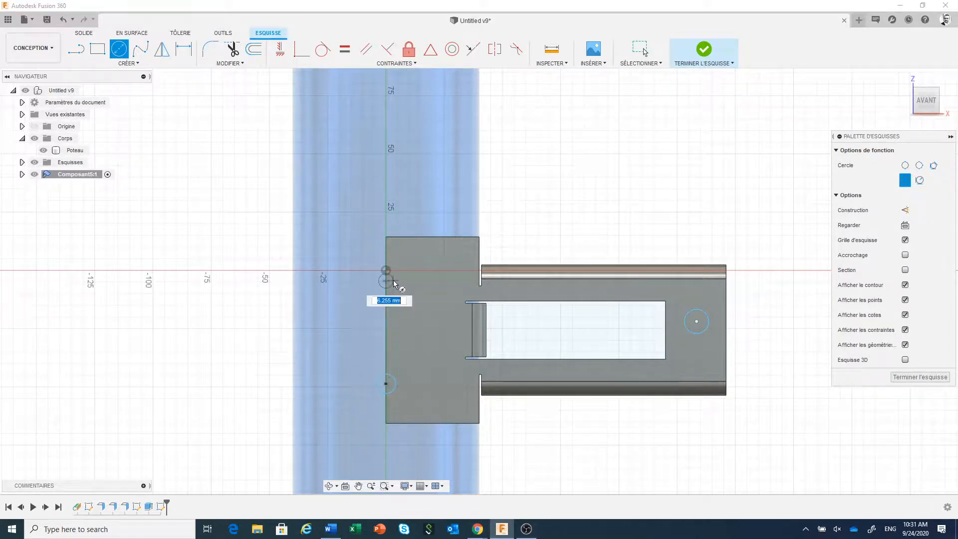
pyautogui.click(396, 283)
pyautogui.rightClick(426, 306)
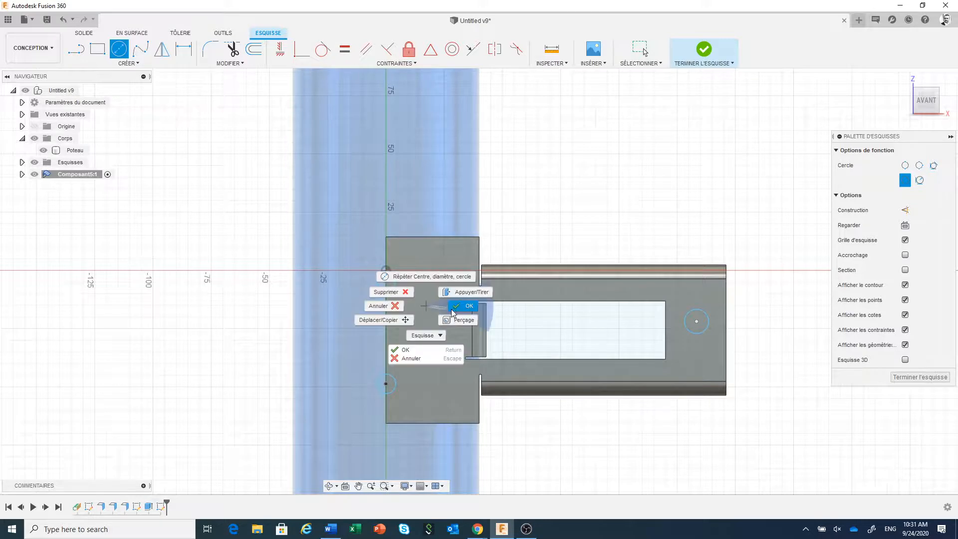
pyautogui.click(455, 306)
pyautogui.click(442, 129)
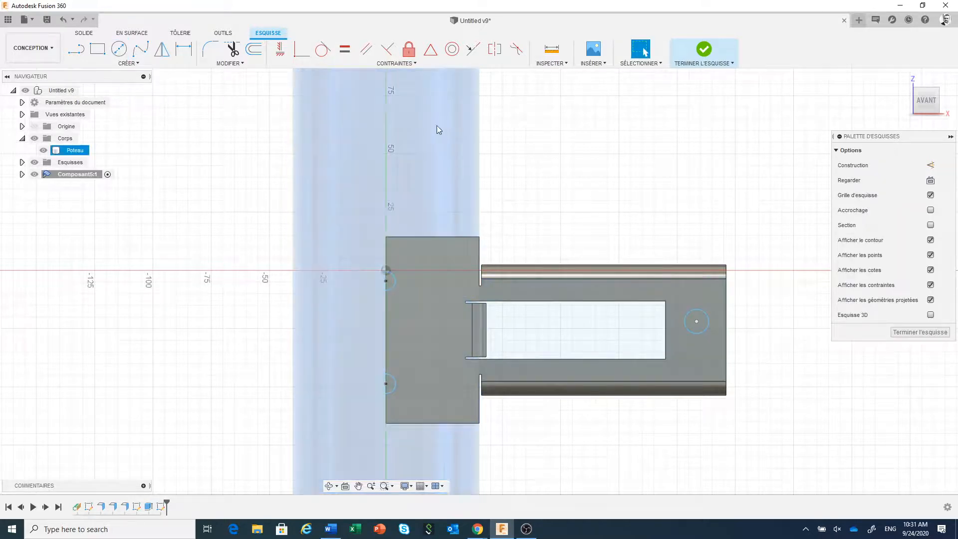
pyautogui.press('Escape')
# Dimension the circle near the bracket's free end to a diameter of 6.20 mm
pyautogui.press('d')
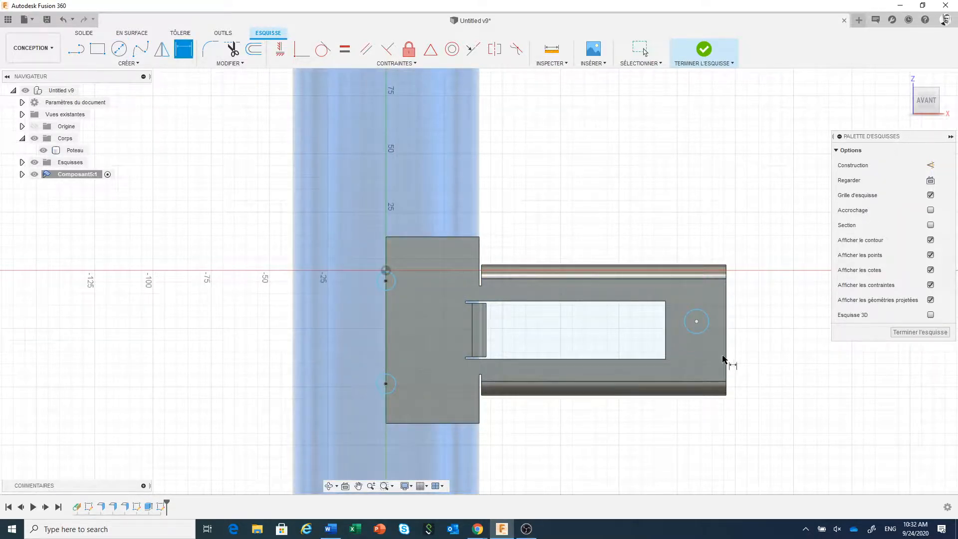
pyautogui.click(711, 325)
pyautogui.click(747, 314)
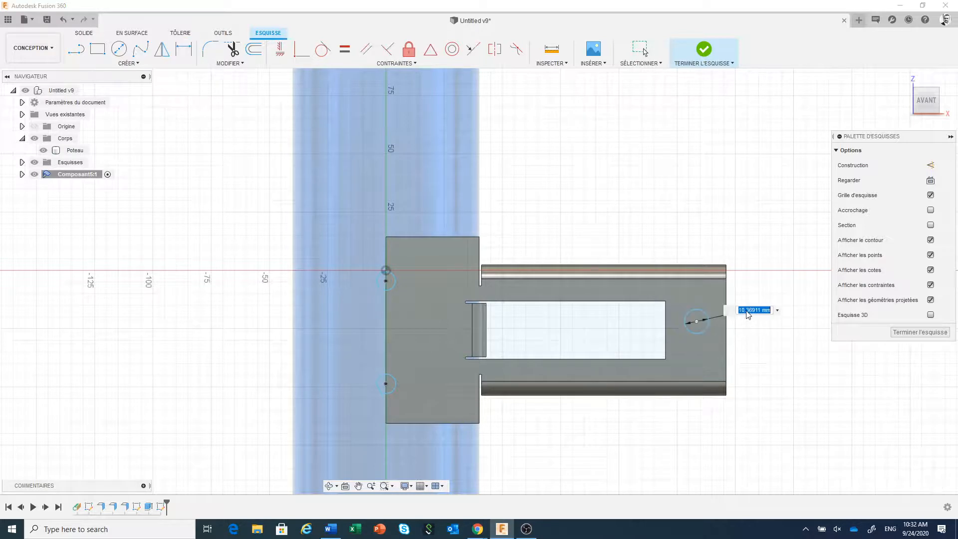
pyautogui.write('6.20')
pyautogui.press('Return')
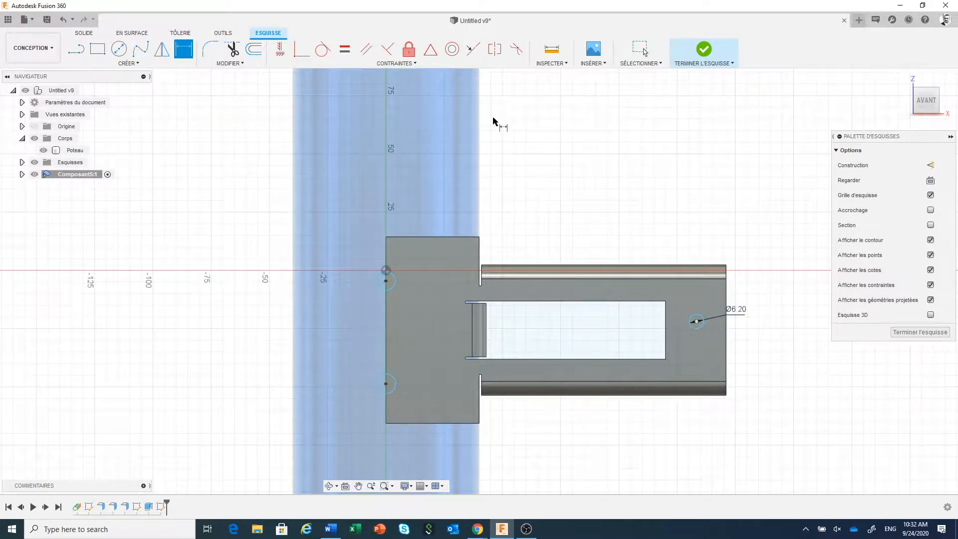
# Apply equal constraints so both circles on the mounting plate's outer edge match the size of the 6.20 mm circle
pyautogui.click(344, 50)
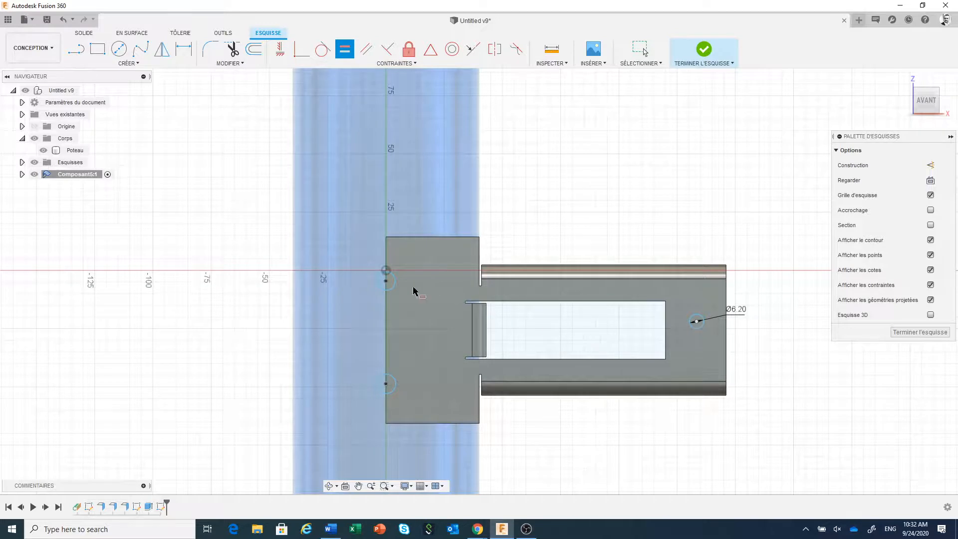
pyautogui.click(384, 291)
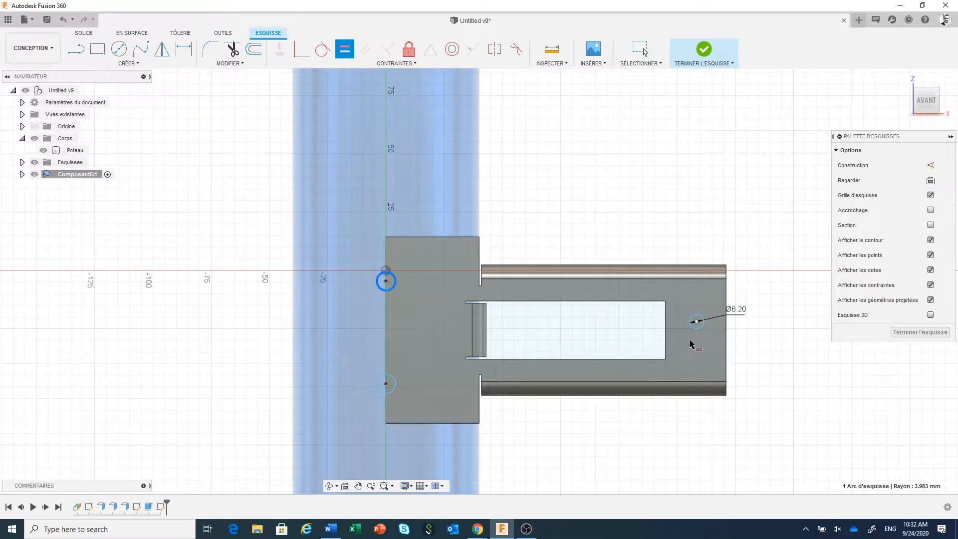
pyautogui.click(697, 329)
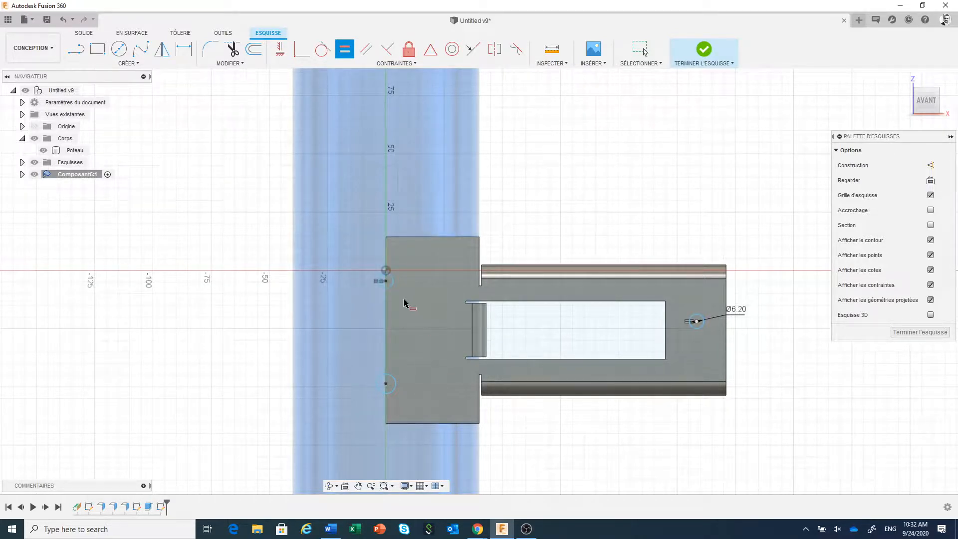
pyautogui.click(389, 284)
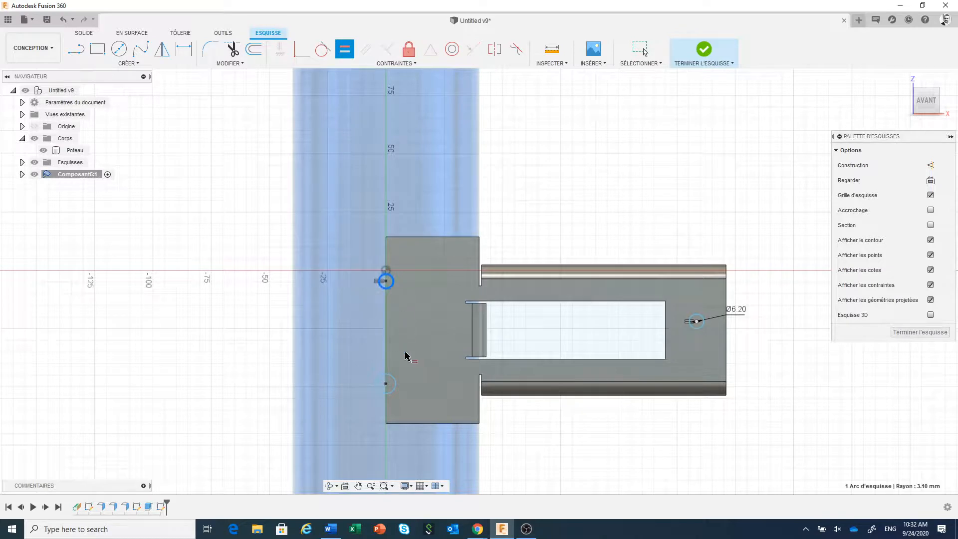
pyautogui.click(395, 392)
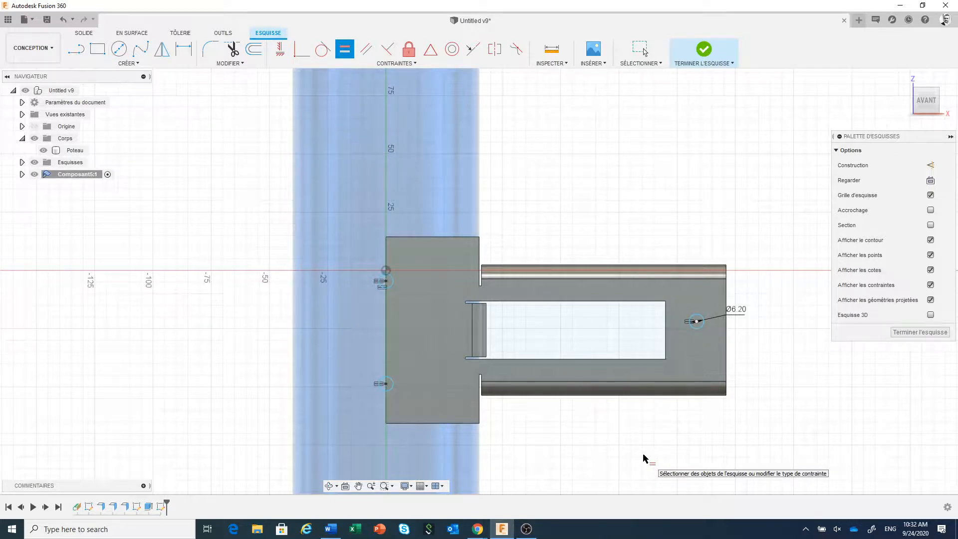
pyautogui.press('d')
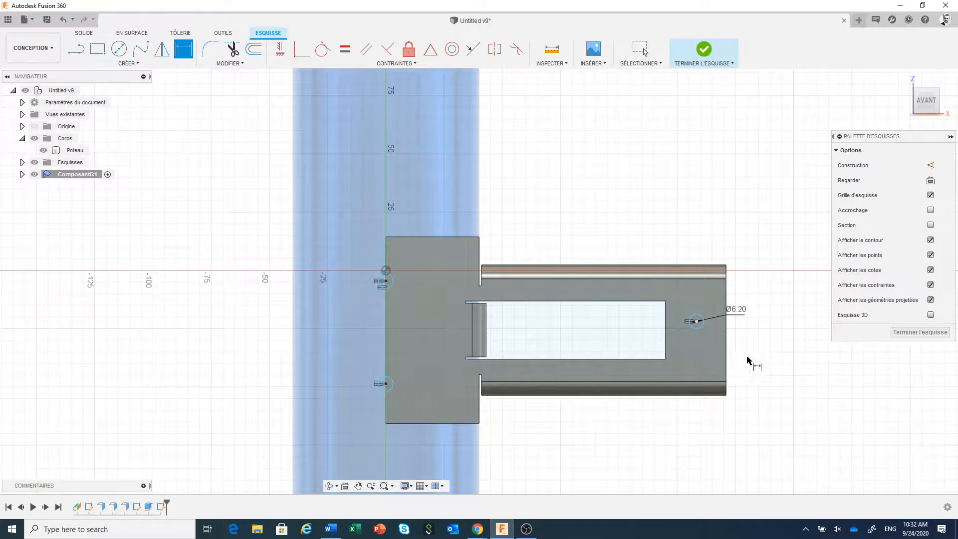
pyautogui.press('Escape')
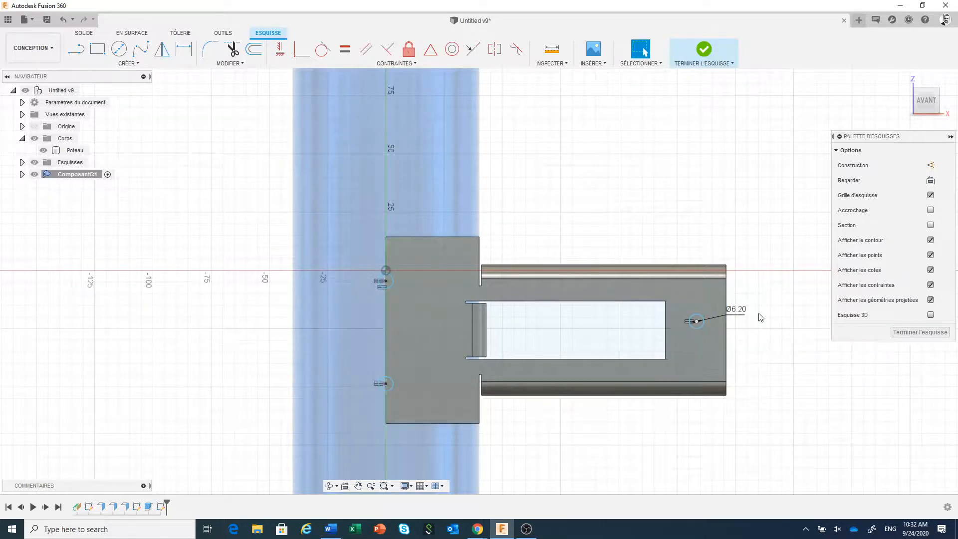
# Align the free-end circle's centre horizontally with the midpoint of the bracket's free end edge using a horizontal/vertical constraint
pyautogui.scroll(3, 726, 344)
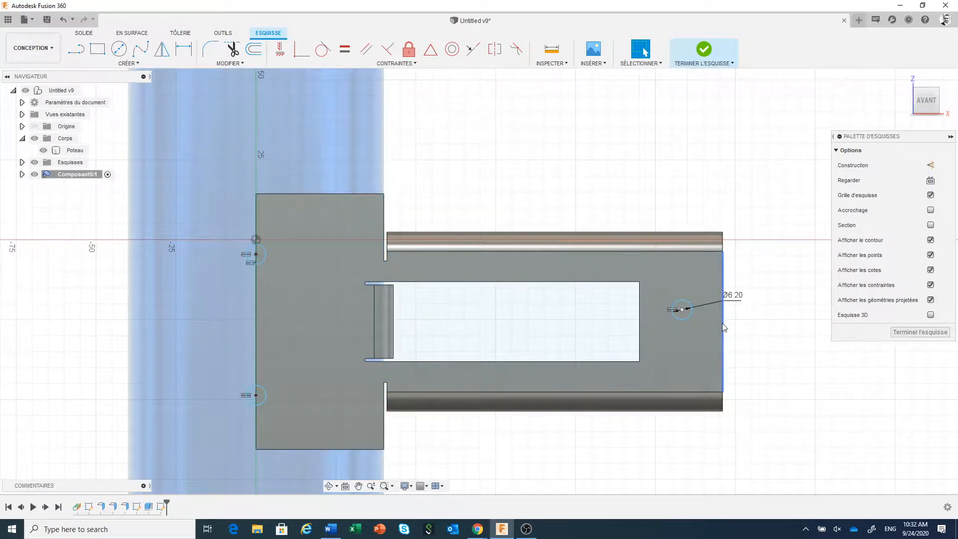
pyautogui.click(281, 51)
pyautogui.click(683, 311)
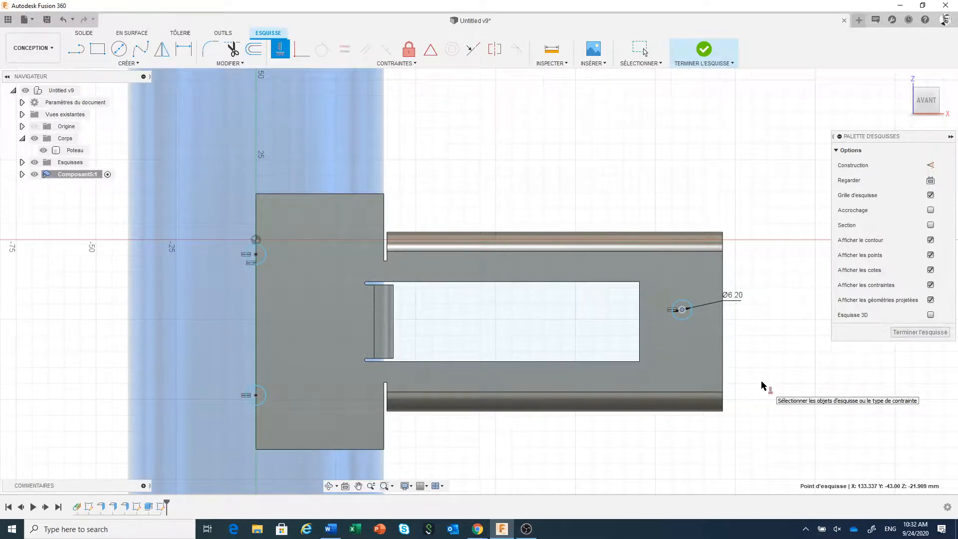
pyautogui.click(724, 322)
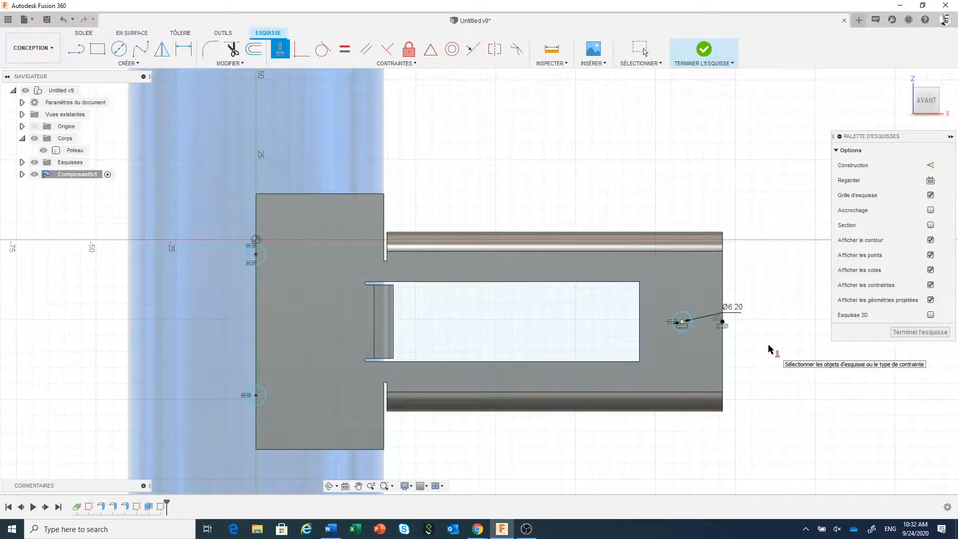
# Dimension the free-end circle at 12 mm from the bracket's free end edge
pyautogui.click(184, 48)
pyautogui.click(690, 327)
pyautogui.click(724, 284)
pyautogui.click(706, 180)
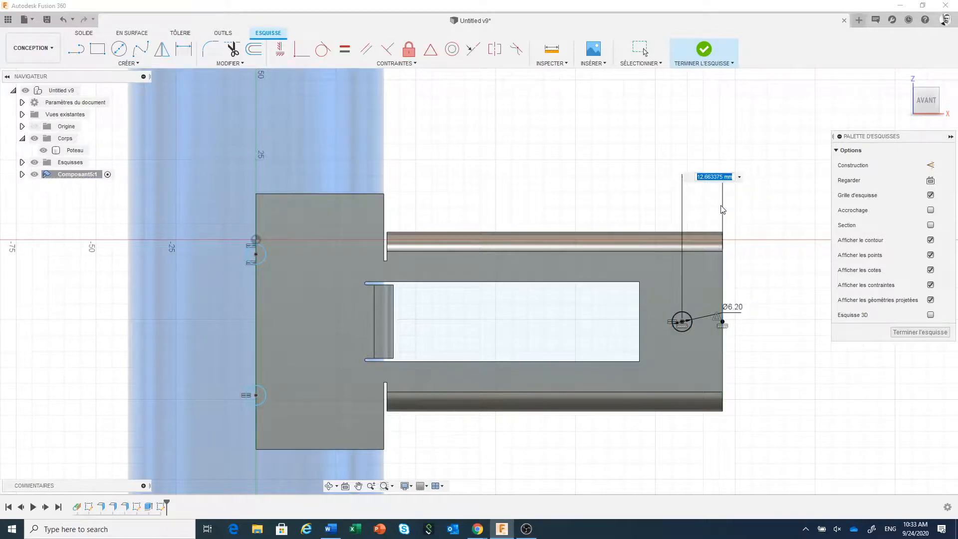
pyautogui.write('12')
pyautogui.press('Return')
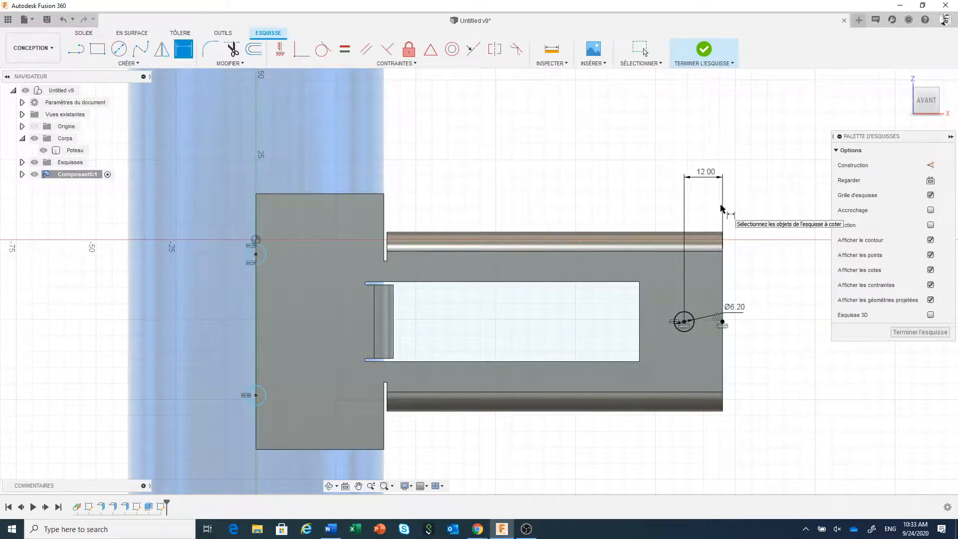
# Dimension the upper plate circle from the mounting plate's top edge, linking the value to the free-end circle's 12 mm dimension (d155)
pyautogui.click(266, 265)
pyautogui.click(280, 194)
pyautogui.click(199, 216)
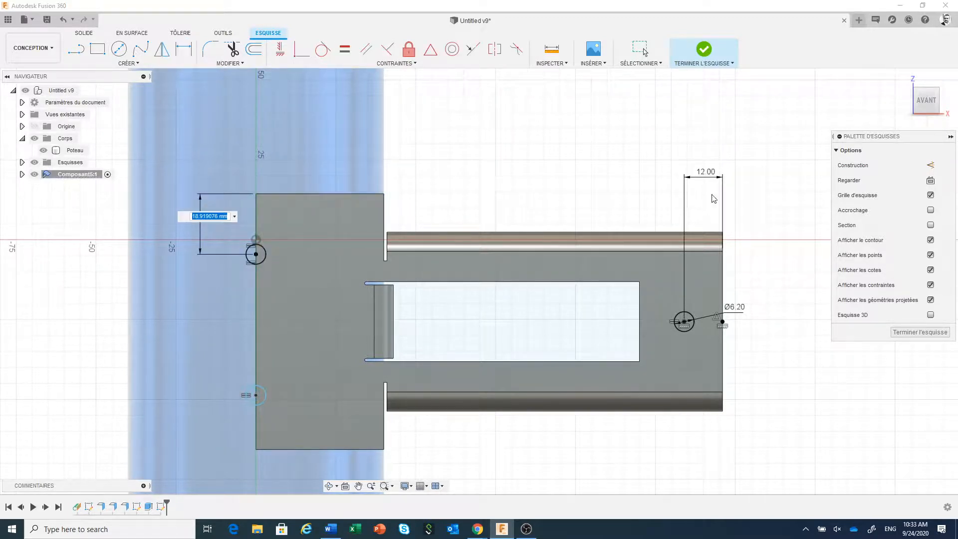
pyautogui.click(707, 172)
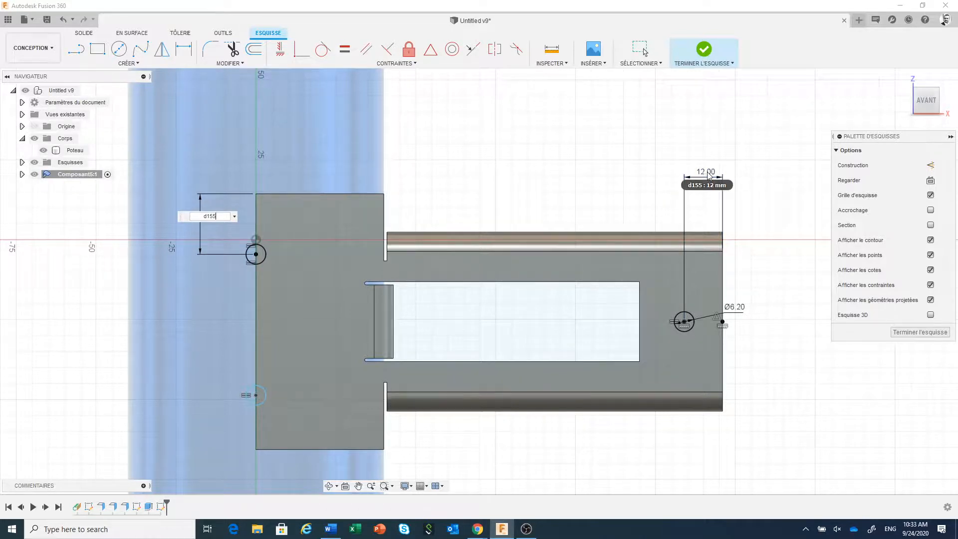
pyautogui.press('Return')
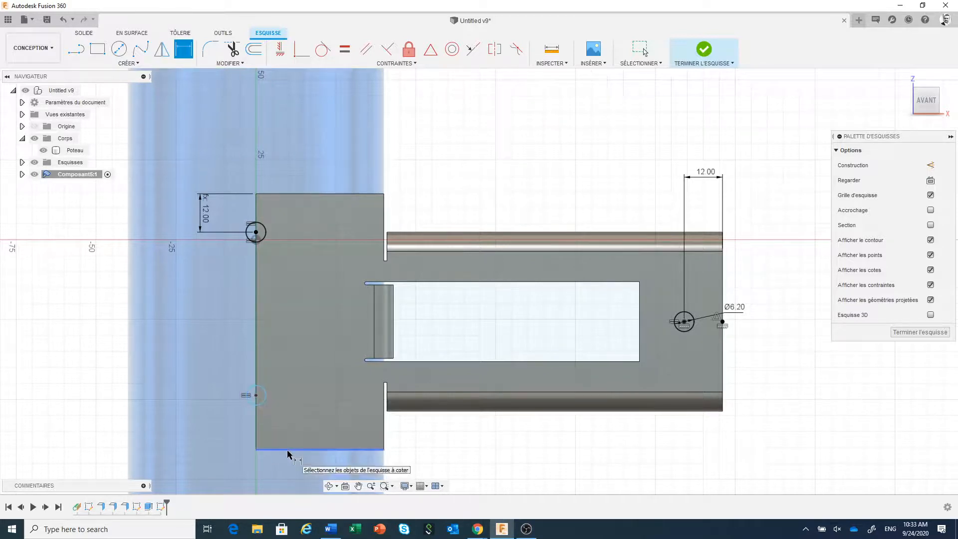
# Dimension the lower plate circle from the mounting plate's bottom edge, linking the value to the free-end circle's 12 mm dimension (d155)
pyautogui.click(263, 403)
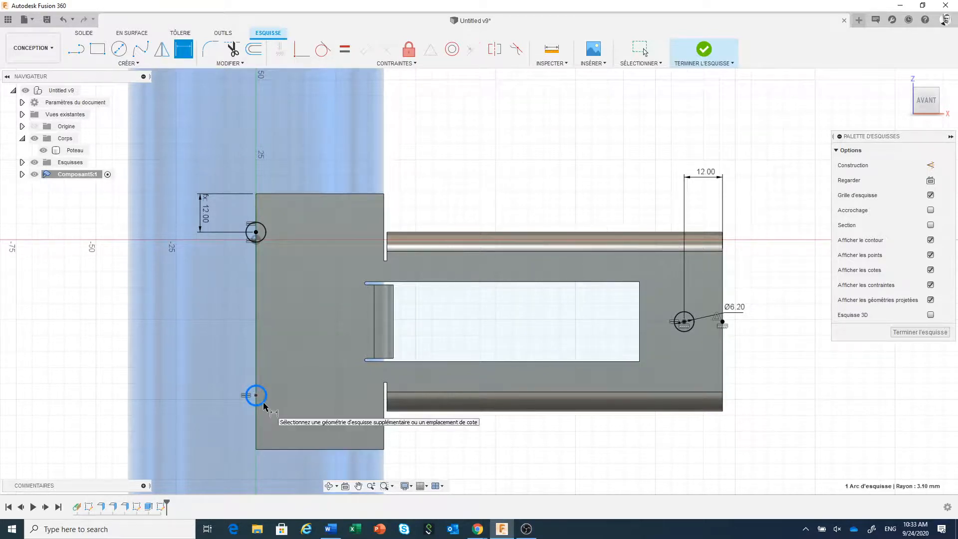
pyautogui.click(293, 450)
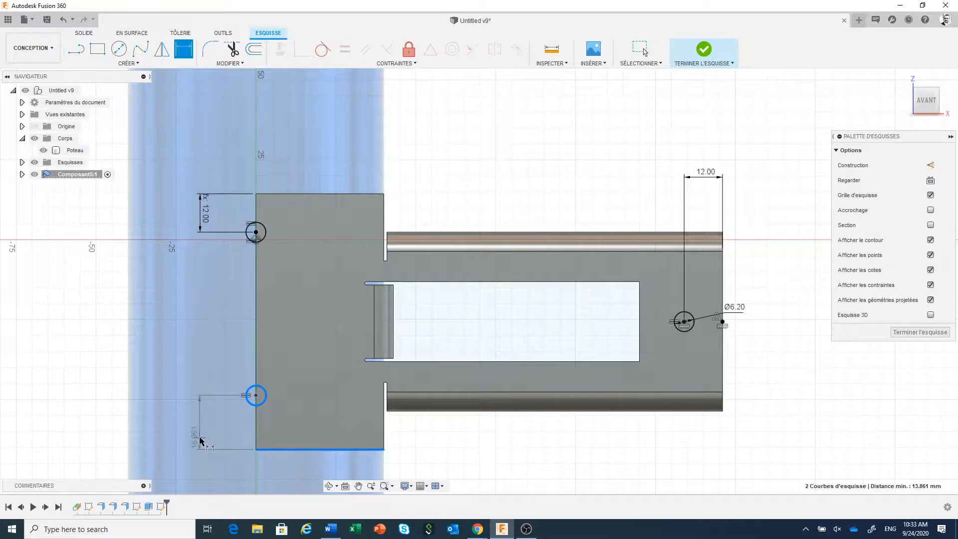
pyautogui.click(200, 437)
pyautogui.click(709, 176)
pyautogui.click(709, 178)
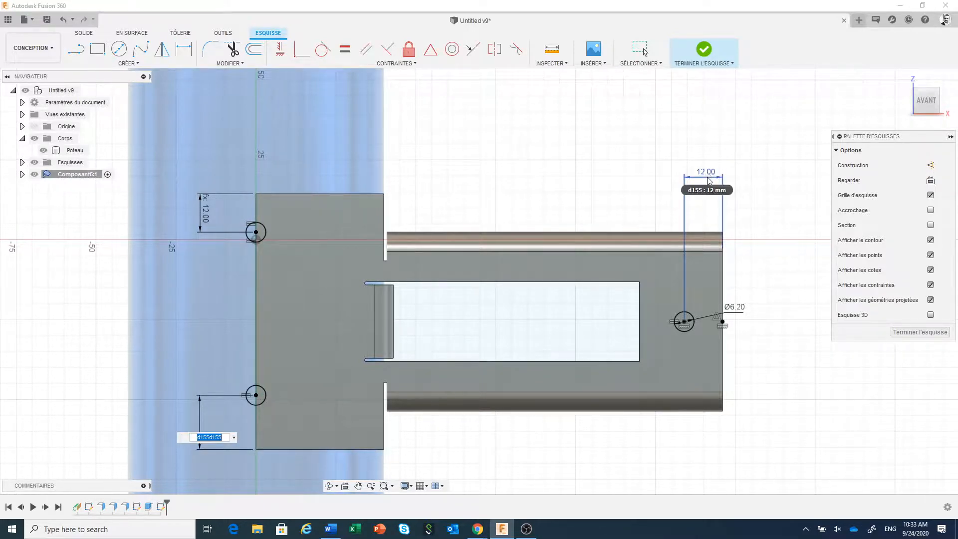
pyautogui.click(226, 437)
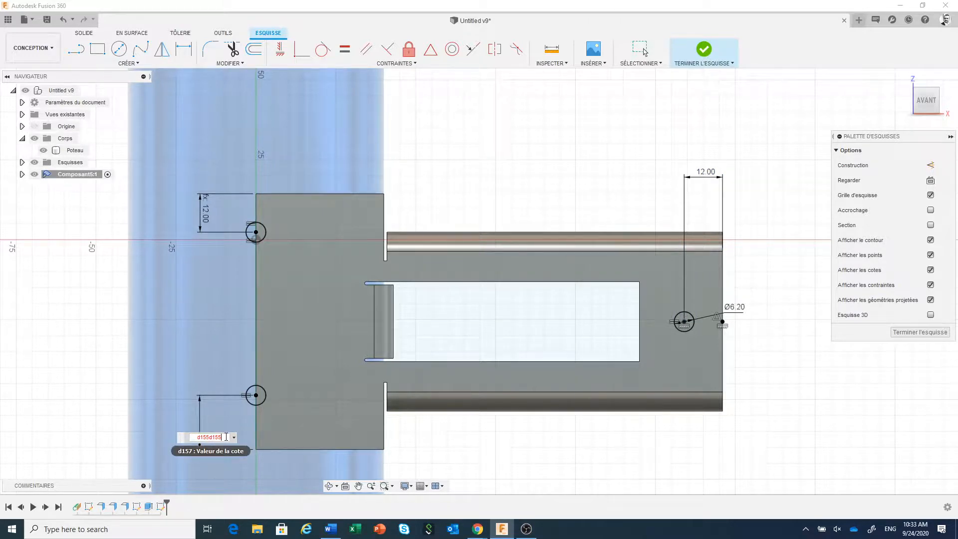
pyautogui.moveTo(226, 438); pyautogui.dragTo(190, 435)
pyautogui.press('BackSpace')
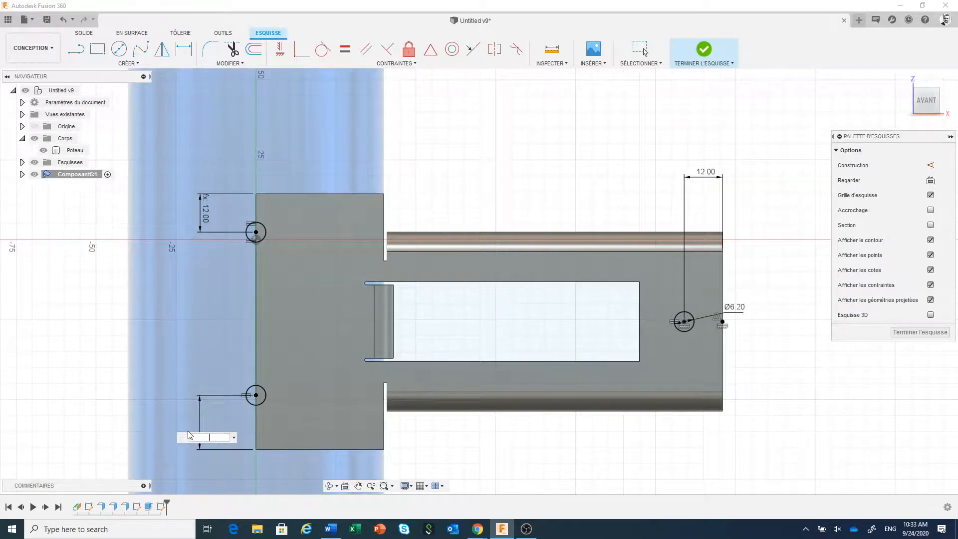
pyautogui.click(713, 174)
pyautogui.press('Return')
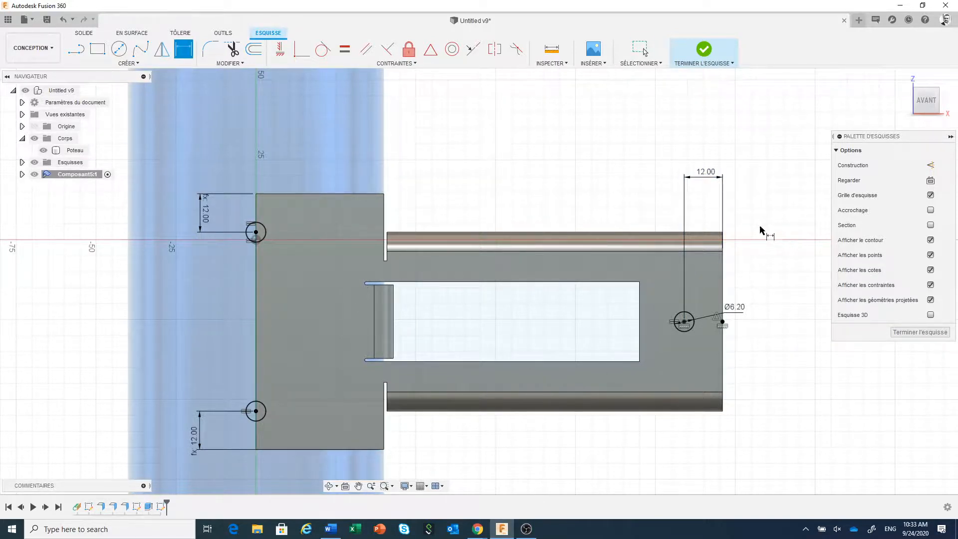
pyautogui.press('Escape')
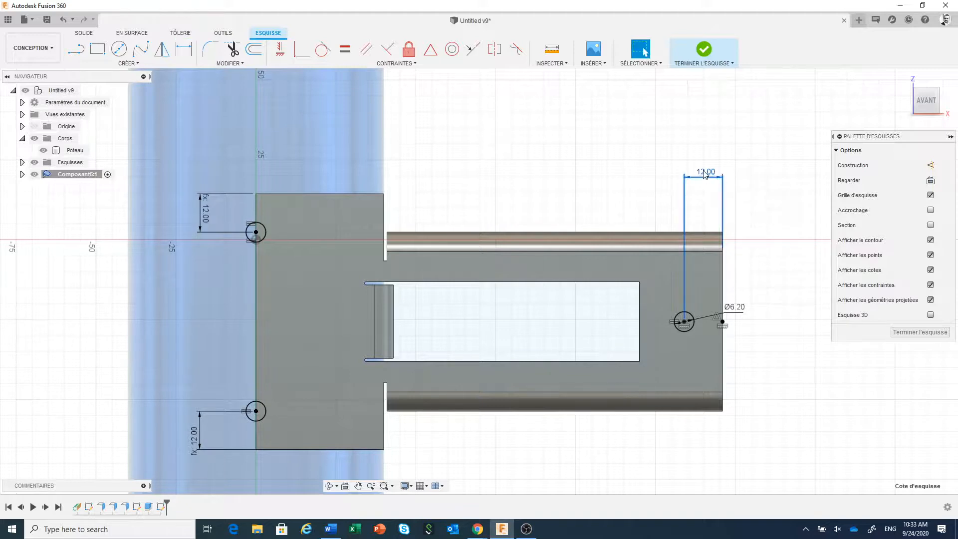
# Test the linked dimensions by setting the free-end circle's edge distance to 15 mm and restoring it to 12 mm
pyautogui.doubleClick(712, 176)
pyautogui.write('15')
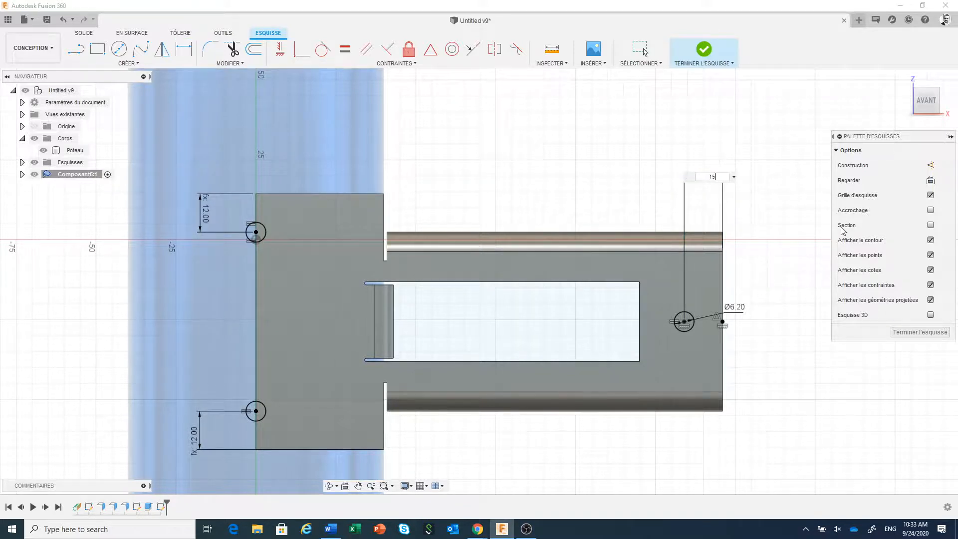
pyautogui.press('Return')
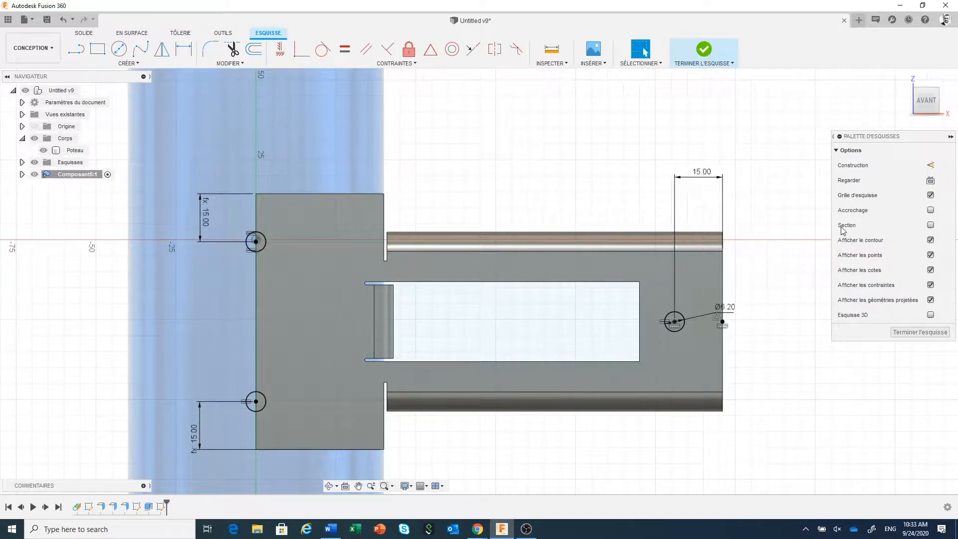
pyautogui.click(707, 174)
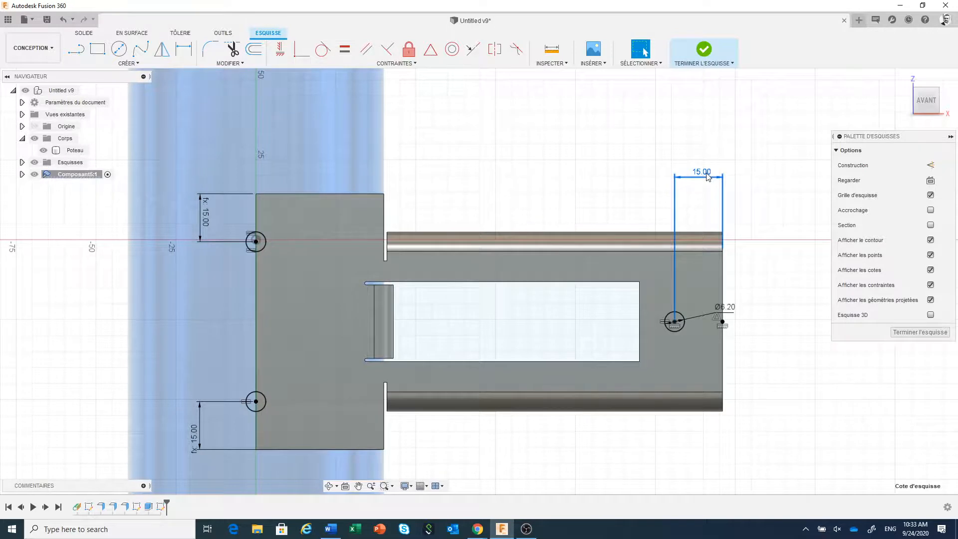
pyautogui.doubleClick(698, 174)
pyautogui.write('1')
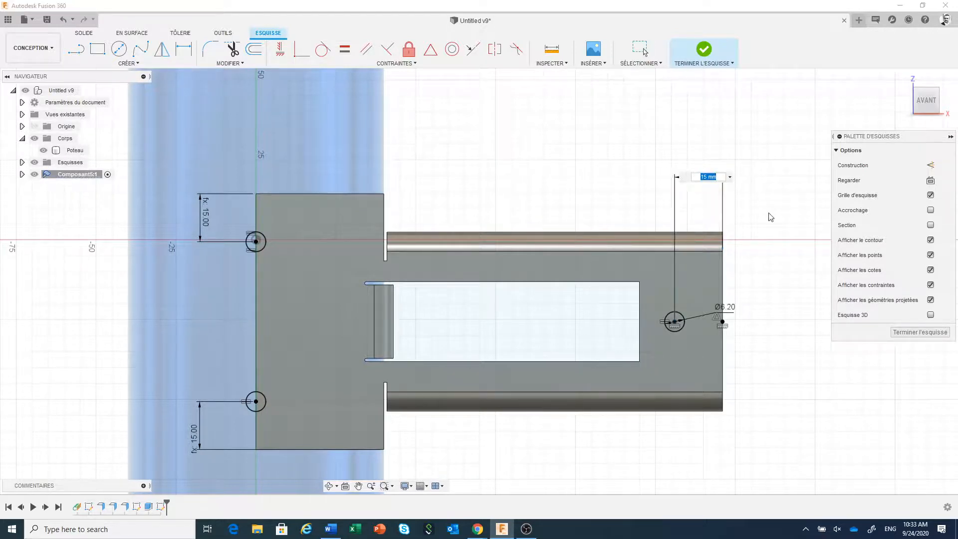
pyautogui.write('2')
pyautogui.press('Return')
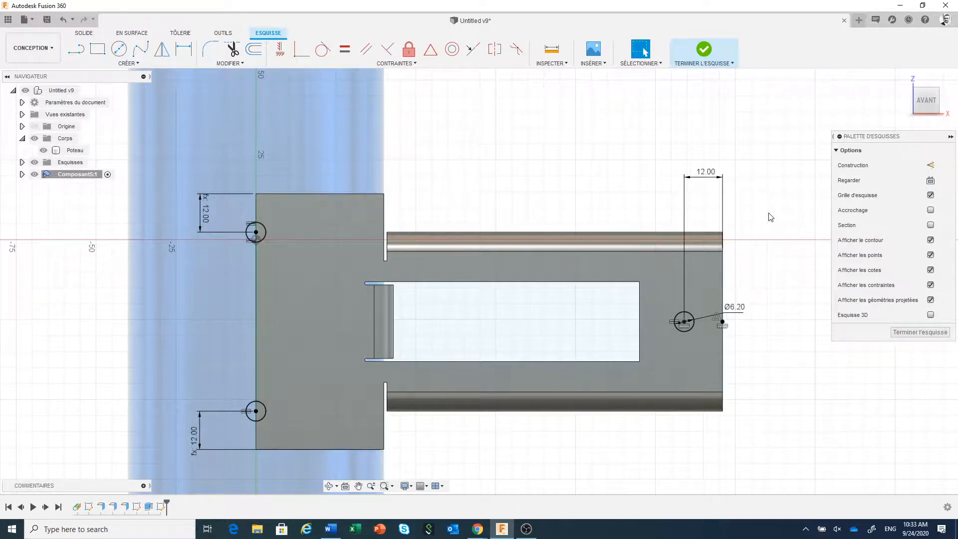
# Extrude-cut the three 6.20 mm circle profiles through the sheet, using an extent up to the bracket's inner flat face
pyautogui.click(232, 441)
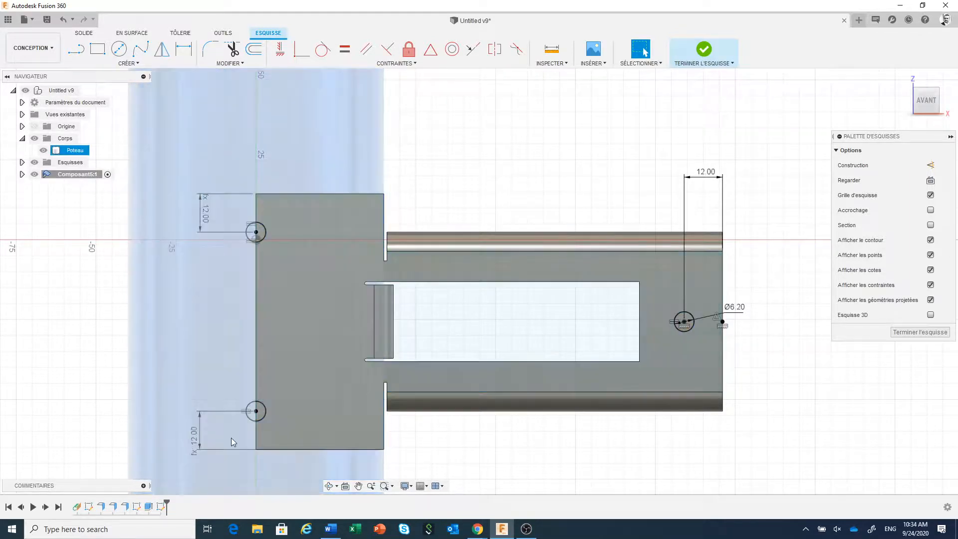
pyautogui.moveTo(227, 428)
pyautogui.mouseDown()
pyautogui.moveTo(425, 246)
pyautogui.moveTo(704, 220)
pyautogui.mouseUp()
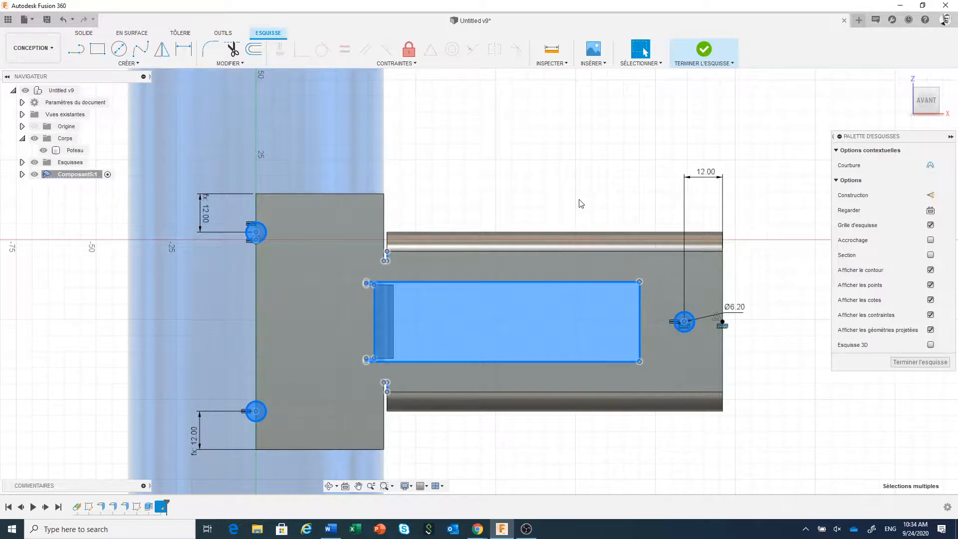
pyautogui.click(572, 328)
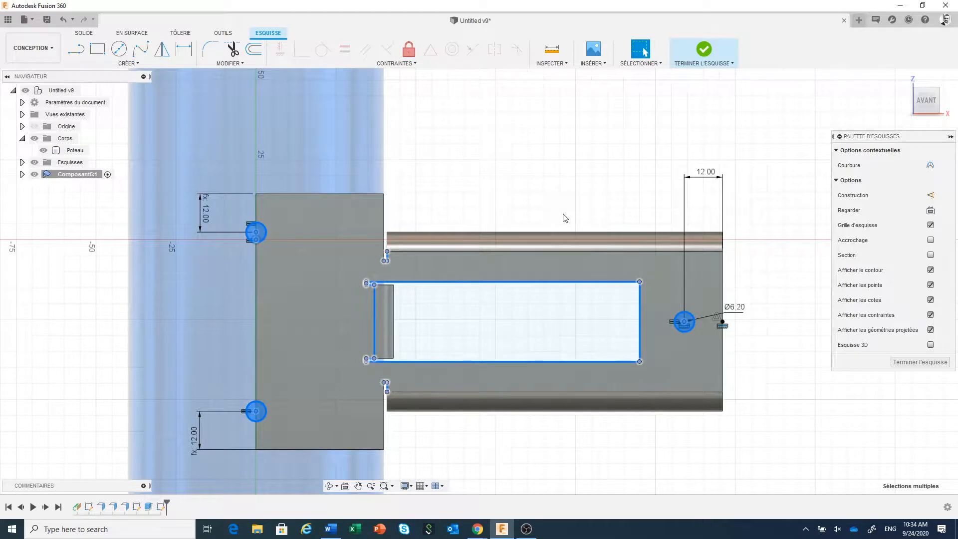
pyautogui.scroll(-2, 565, 218)
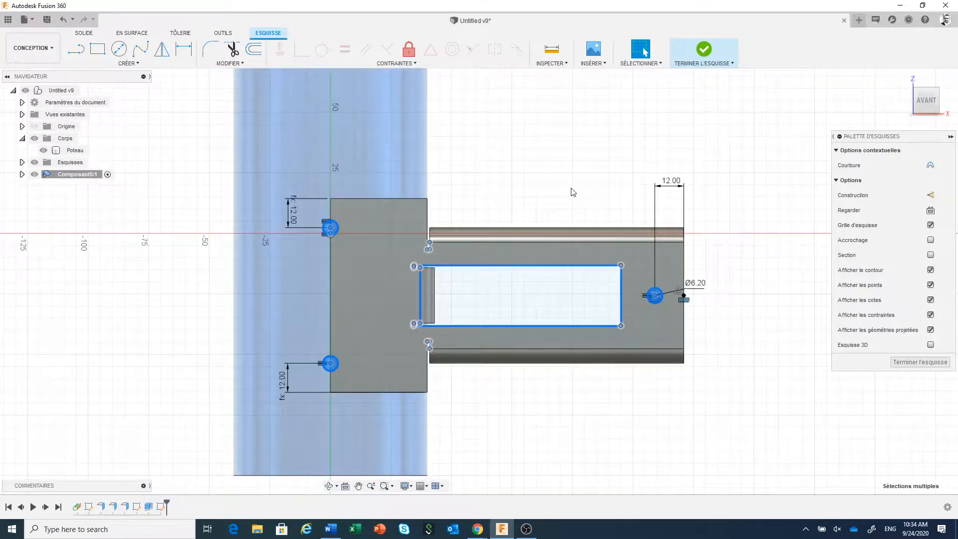
pyautogui.rightClick(573, 192)
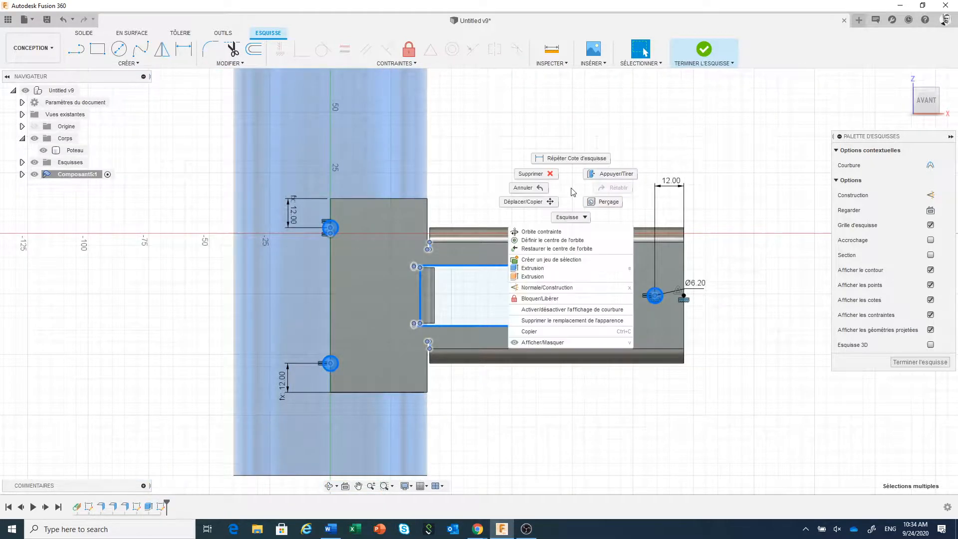
pyautogui.click(555, 270)
pyautogui.scroll(-1, 776, 317)
pyautogui.keyDown('shift'); pyautogui.moveTo(775, 318); pyautogui.dragTo(683, 337, button='middle'); pyautogui.keyUp('shift')
pyautogui.click(778, 152)
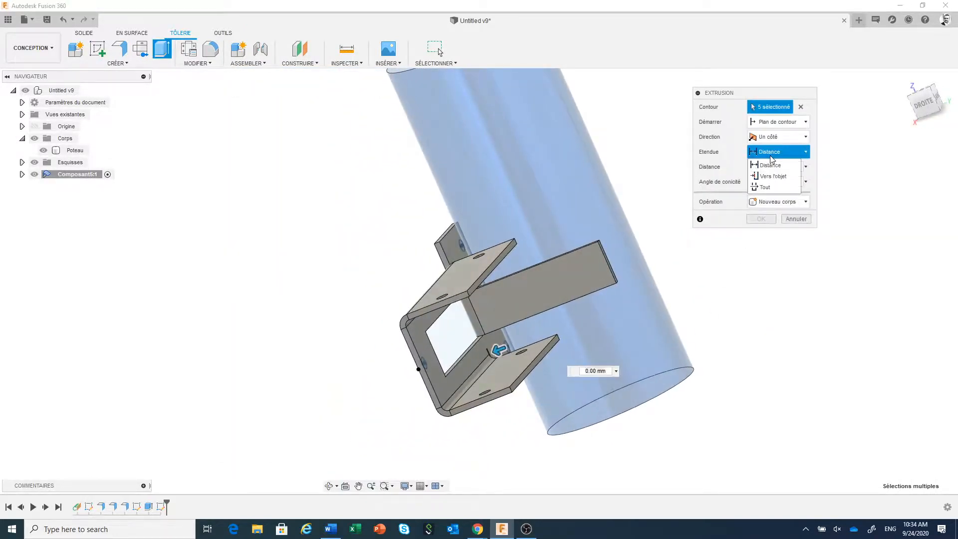
pyautogui.click(773, 177)
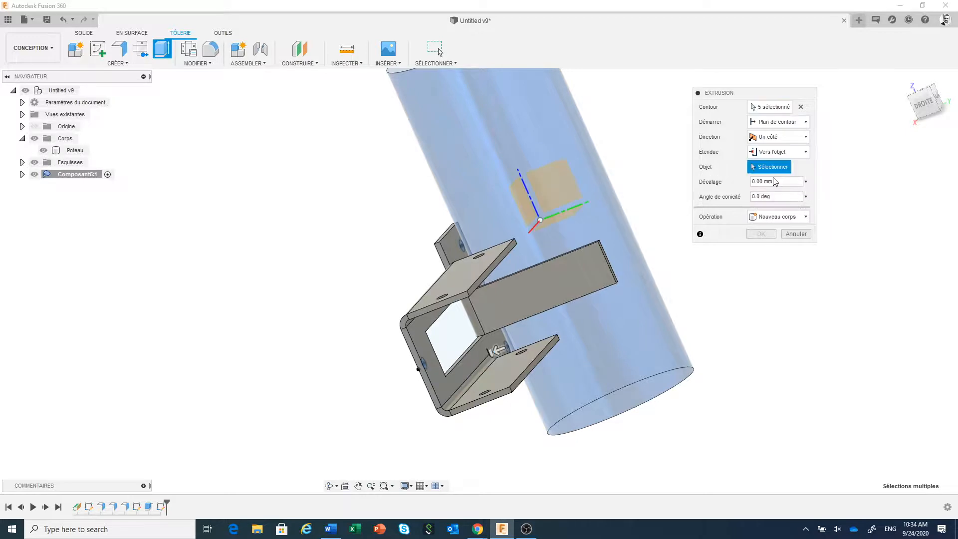
pyautogui.click(439, 388)
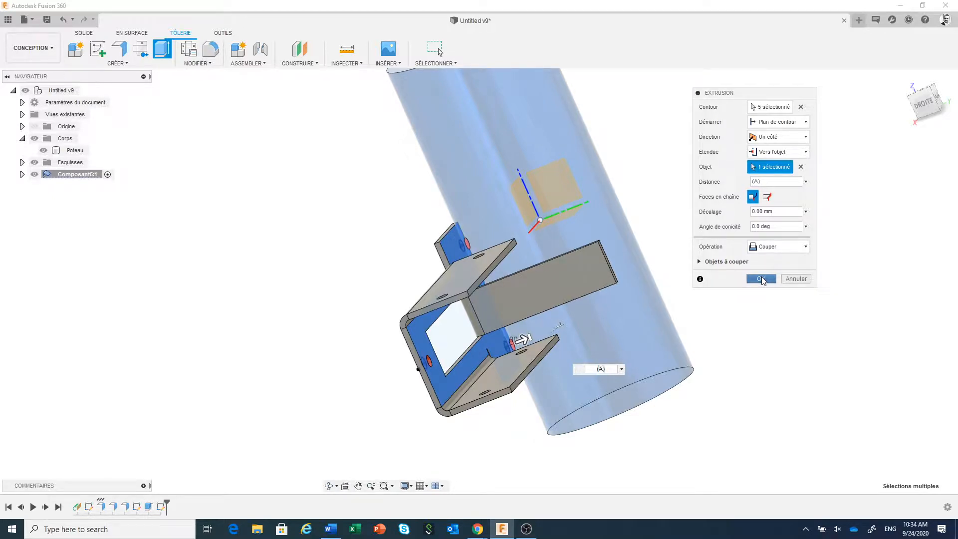
pyautogui.click(761, 280)
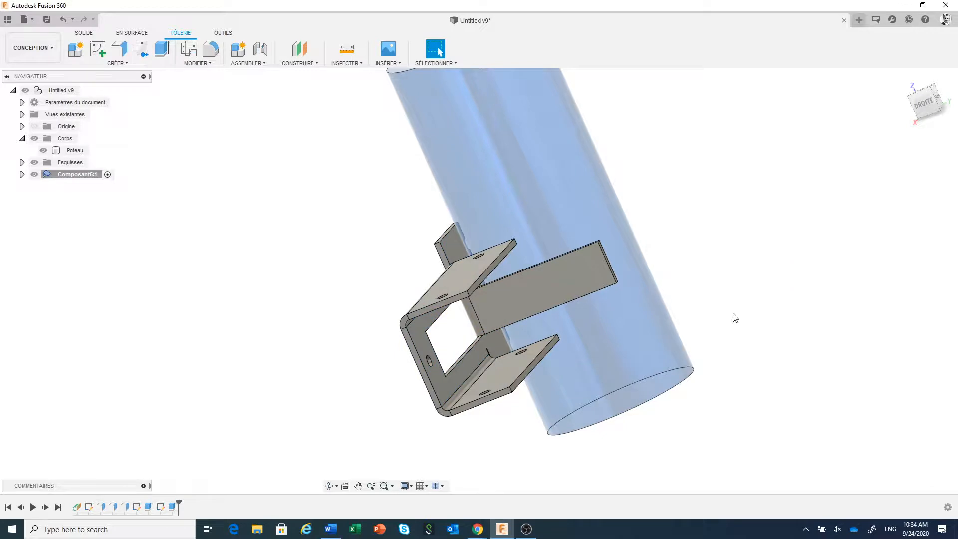
# Examine the bracket's cut holes, plate-edge notches and square flange corners from several angles
pyautogui.keyDown('shift'); pyautogui.moveTo(735, 318); pyautogui.dragTo(780, 313, button='middle'); pyautogui.keyUp('shift')
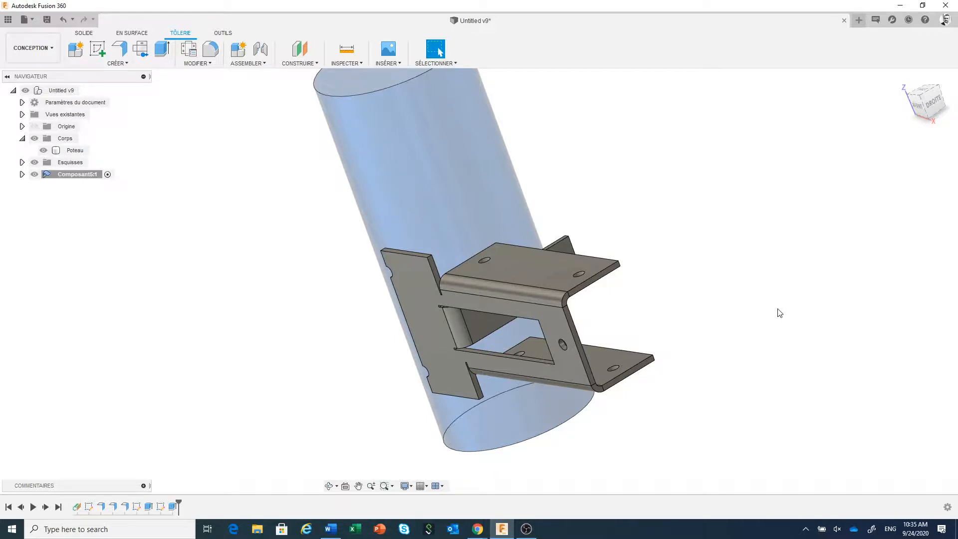
pyautogui.scroll(-2, 690, 331)
pyautogui.moveTo(689, 332)
pyautogui.keyDown('shift'); pyautogui.mouseDown(button='middle')
pyautogui.moveTo(642, 338)
pyautogui.moveTo(627, 358)
pyautogui.moveTo(699, 325)
pyautogui.moveTo(716, 333)
pyautogui.moveTo(680, 343)
pyautogui.mouseUp(button='middle'); pyautogui.keyUp('shift')
pyautogui.scroll(3, 649, 317)
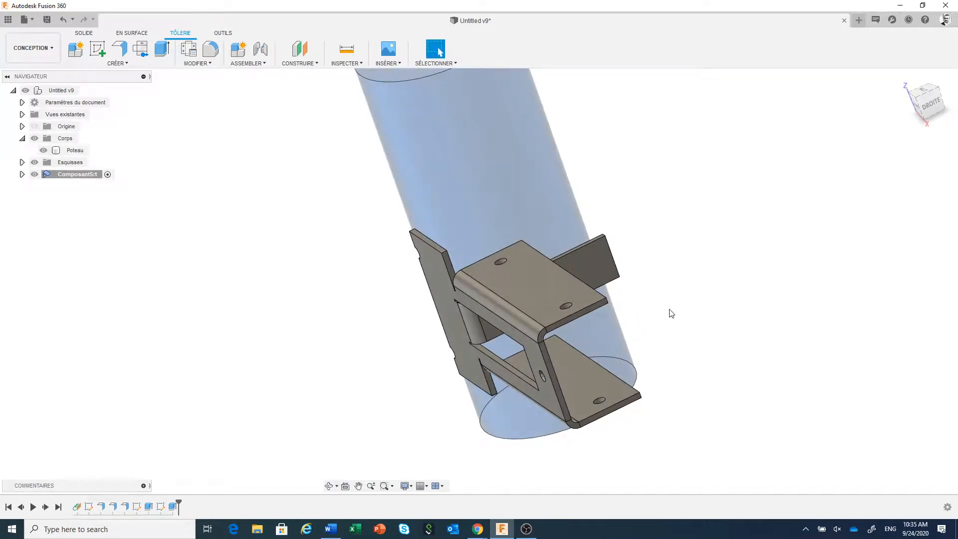
pyautogui.scroll(1, 671, 313)
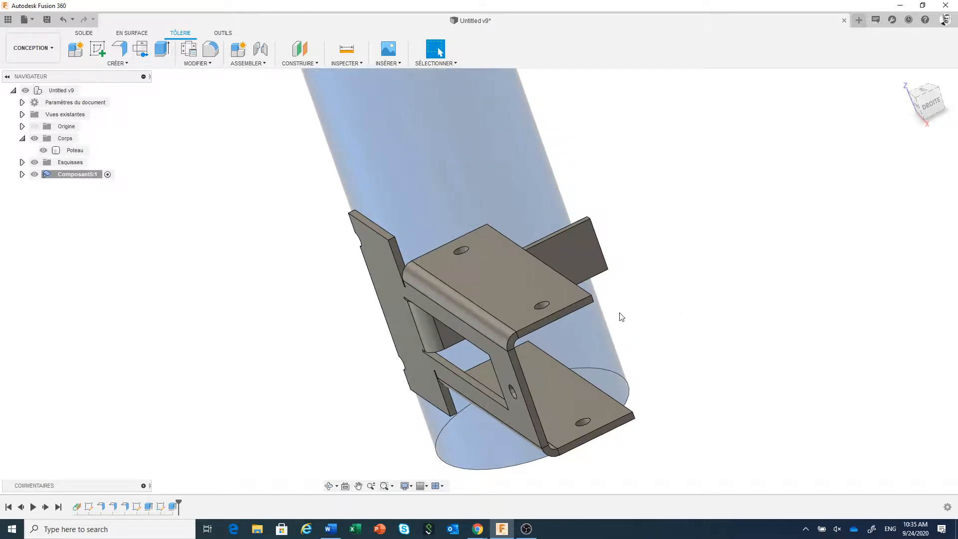
pyautogui.scroll(1, 599, 300)
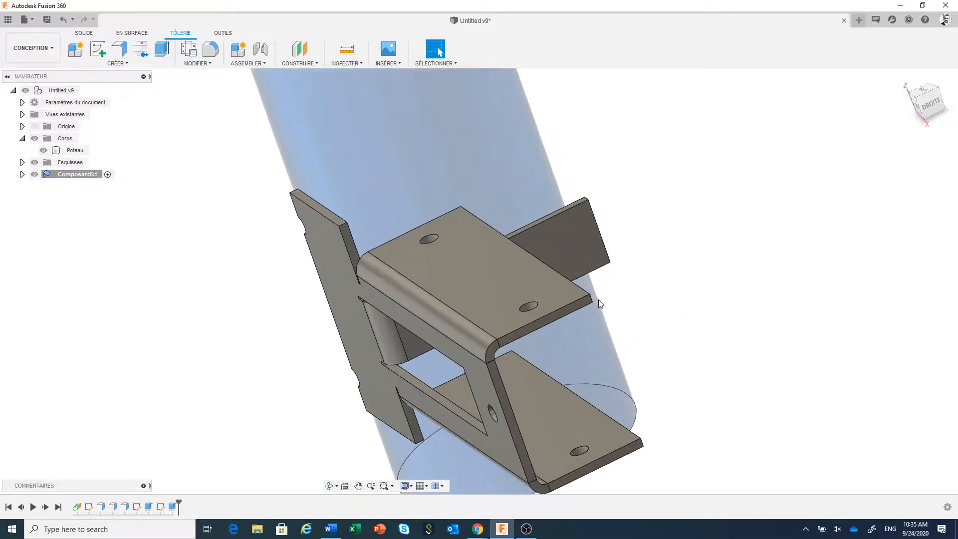
pyautogui.click(598, 301)
pyautogui.moveTo(600, 313); pyautogui.dragTo(629, 274, button='middle')
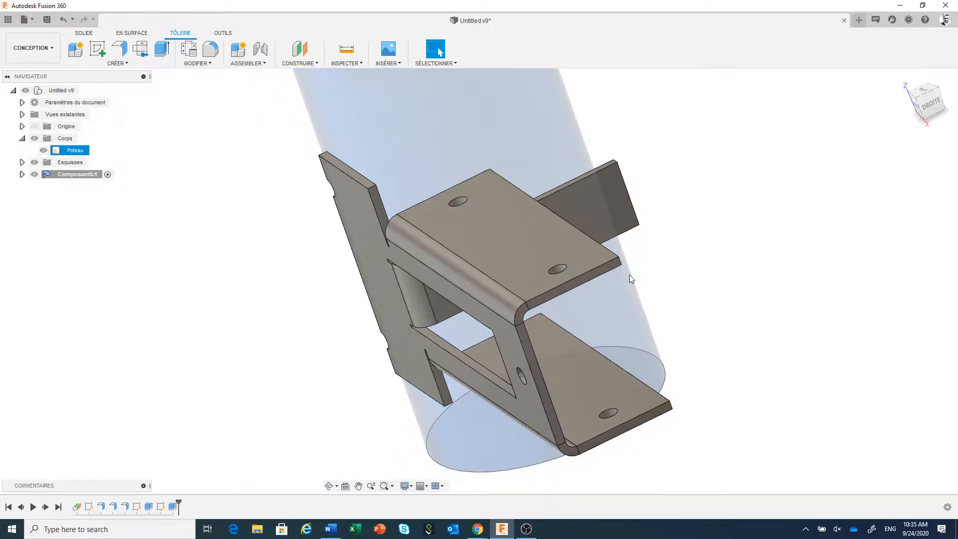
pyautogui.scroll(1, 619, 263)
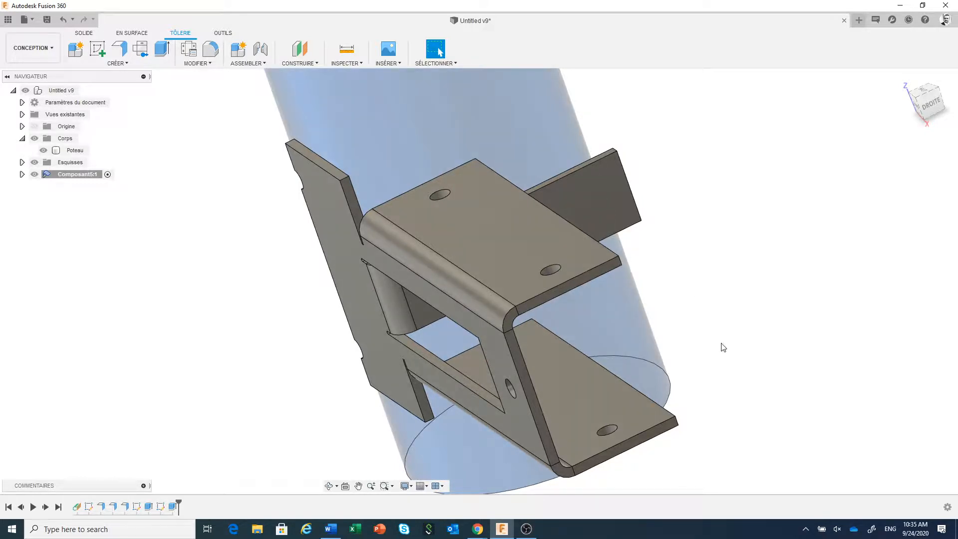
# Start a Chamfer and select the outer front corner edges of the upper and lower flanges
pyautogui.scroll(3, 628, 280)
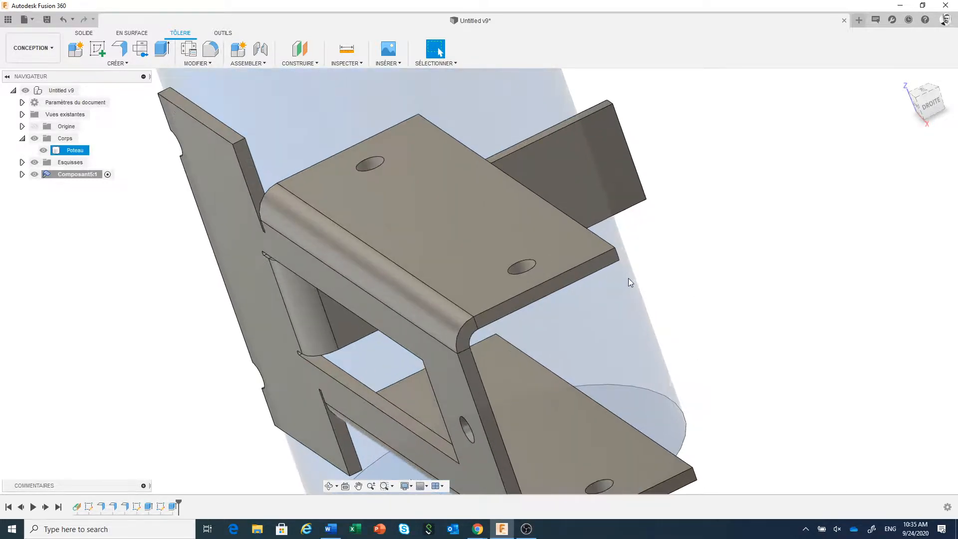
pyautogui.moveTo(628, 278); pyautogui.dragTo(643, 233, button='middle')
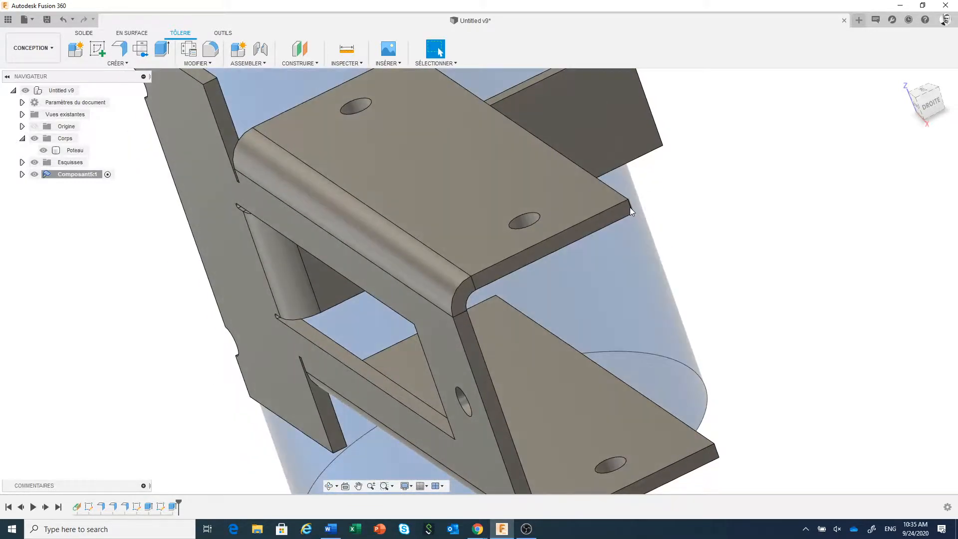
pyautogui.click(631, 208)
pyautogui.rightClick(630, 208)
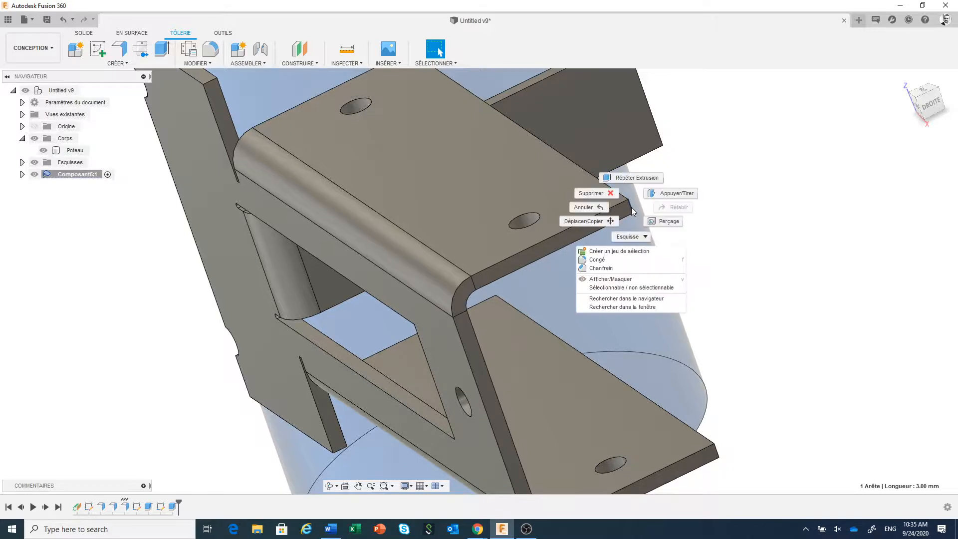
pyautogui.click(630, 267)
pyautogui.scroll(-3, 751, 330)
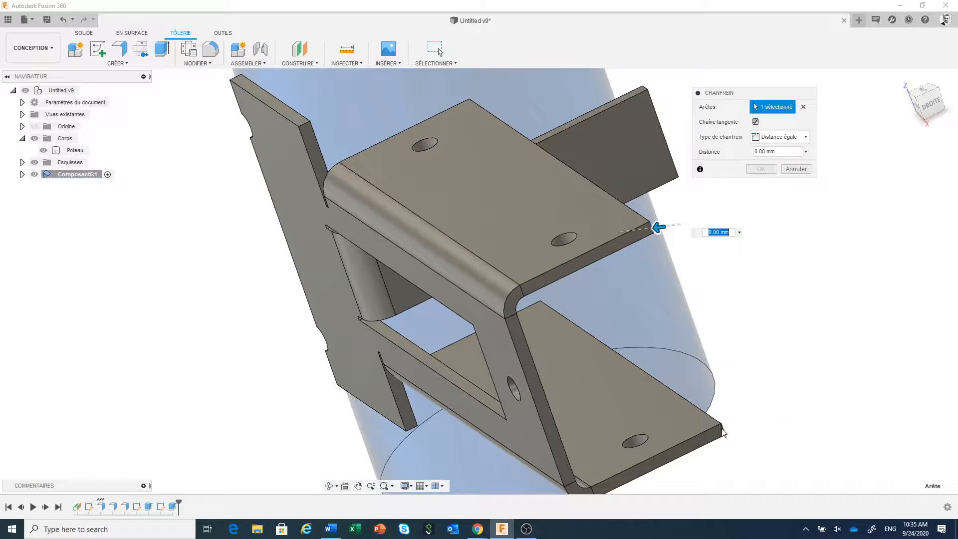
pyautogui.click(724, 430)
# Add the two end corner edges of the long tab and the rear corner edges of both flanges to the chamfer
pyautogui.scroll(-2, 700, 291)
pyautogui.moveTo(707, 244); pyautogui.dragTo(708, 280, button='middle')
pyautogui.keyDown('shift'); pyautogui.moveTo(710, 248); pyautogui.dragTo(608, 358, button='middle'); pyautogui.keyUp('shift')
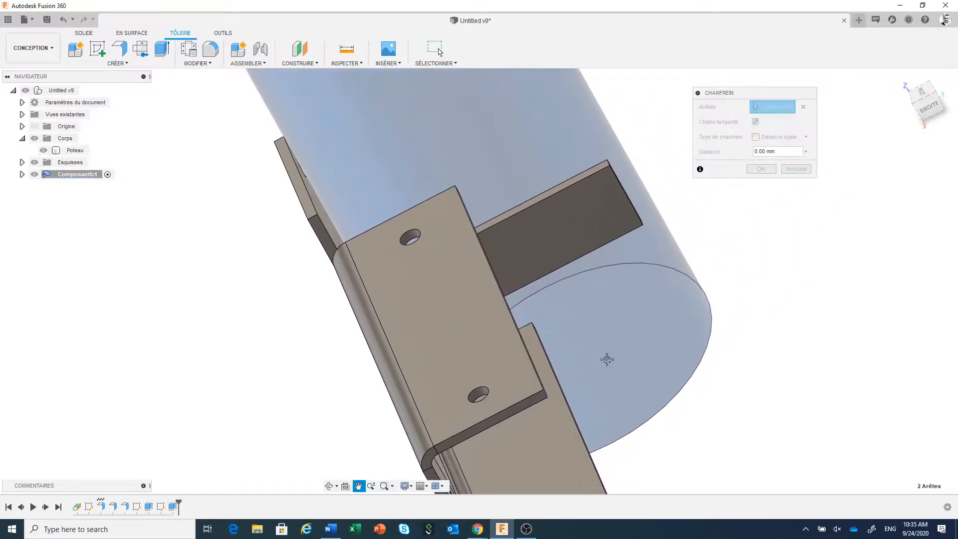
pyautogui.scroll(2, 573, 206)
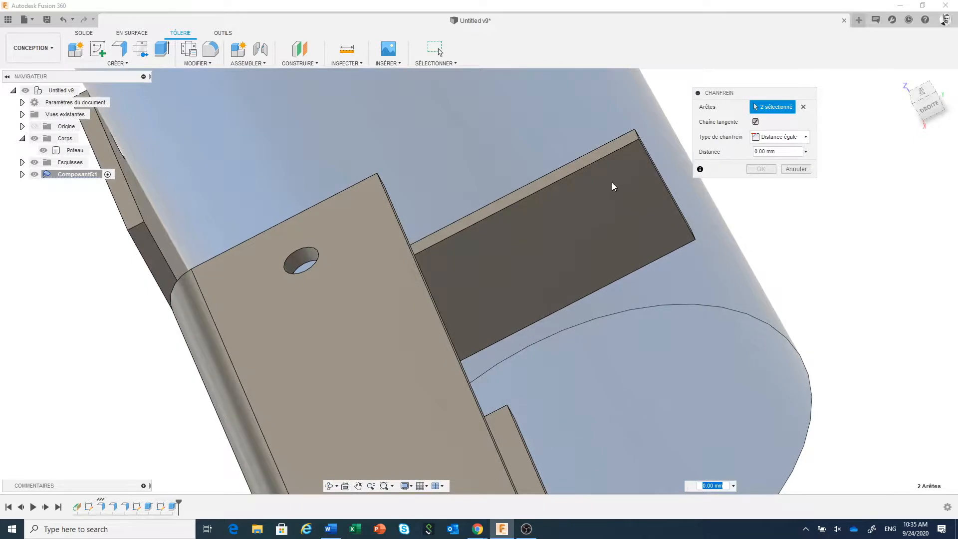
pyautogui.keyDown('shift'); pyautogui.moveTo(634, 202); pyautogui.dragTo(609, 209, button='middle'); pyautogui.keyUp('shift')
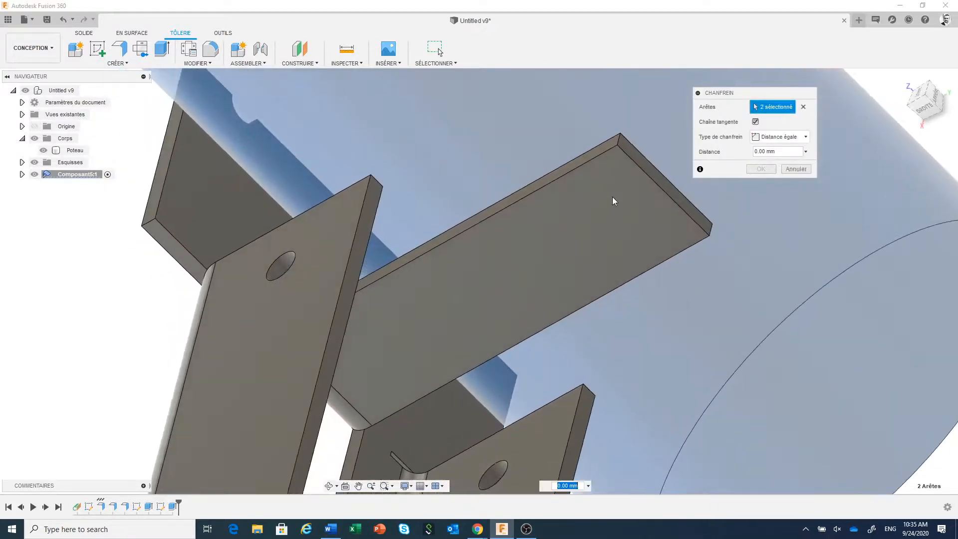
pyautogui.click(619, 141)
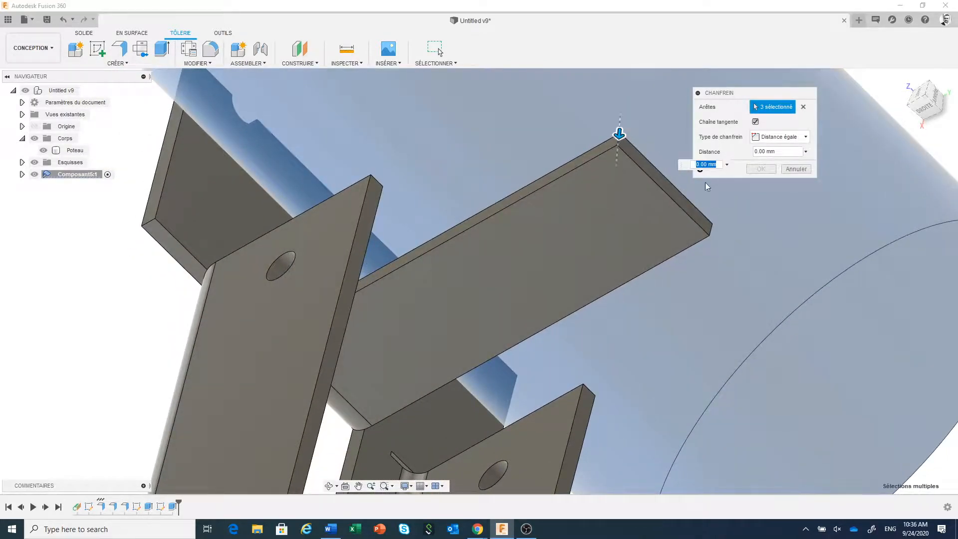
pyautogui.click(709, 229)
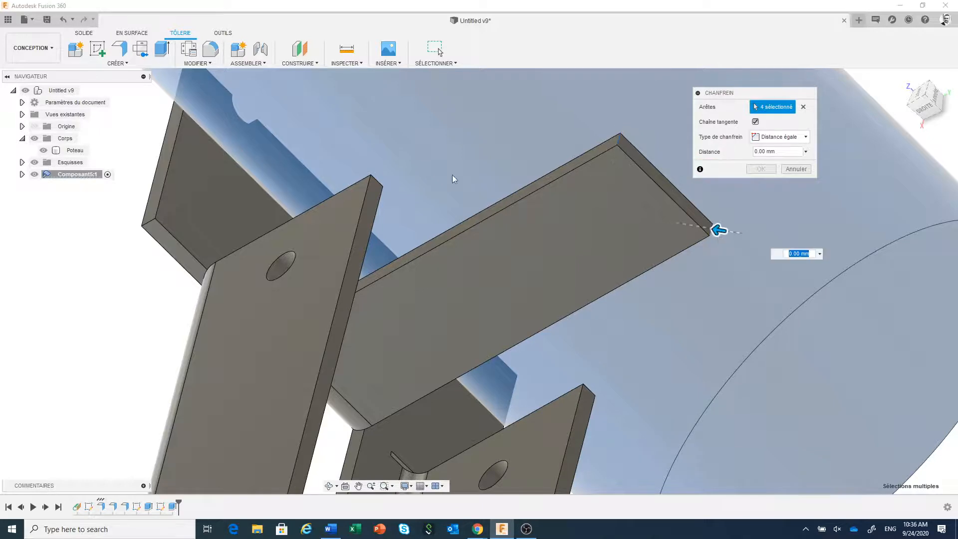
pyautogui.click(377, 181)
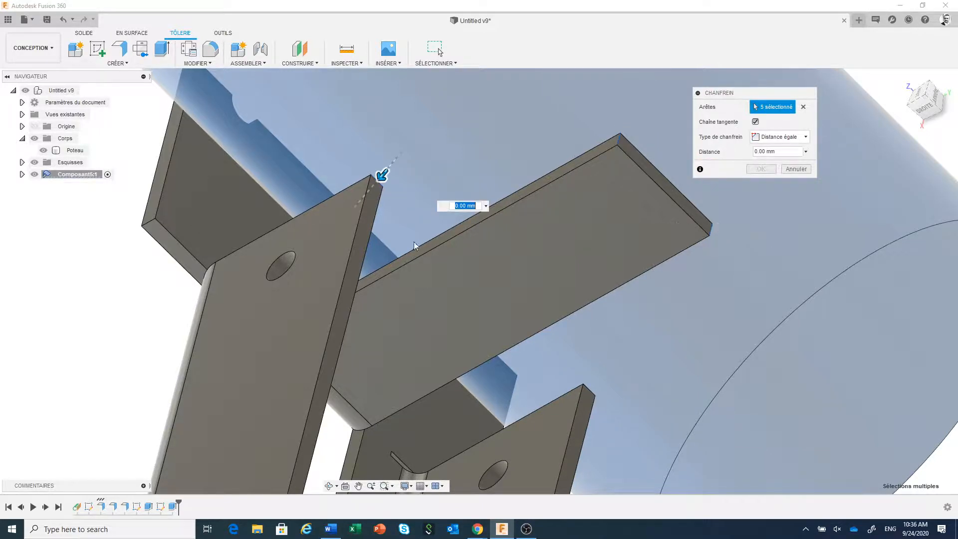
pyautogui.click(589, 392)
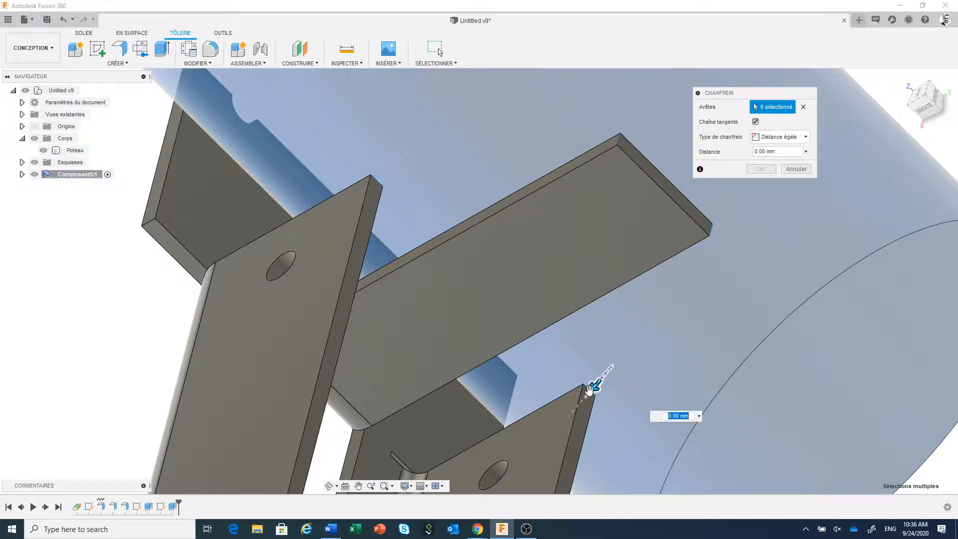
# Add the mounting plate's two outer corner edges and chamfer all selected edges with an equal distance of 6 mm
pyautogui.scroll(-3, 594, 336)
pyautogui.scroll(4, 333, 300)
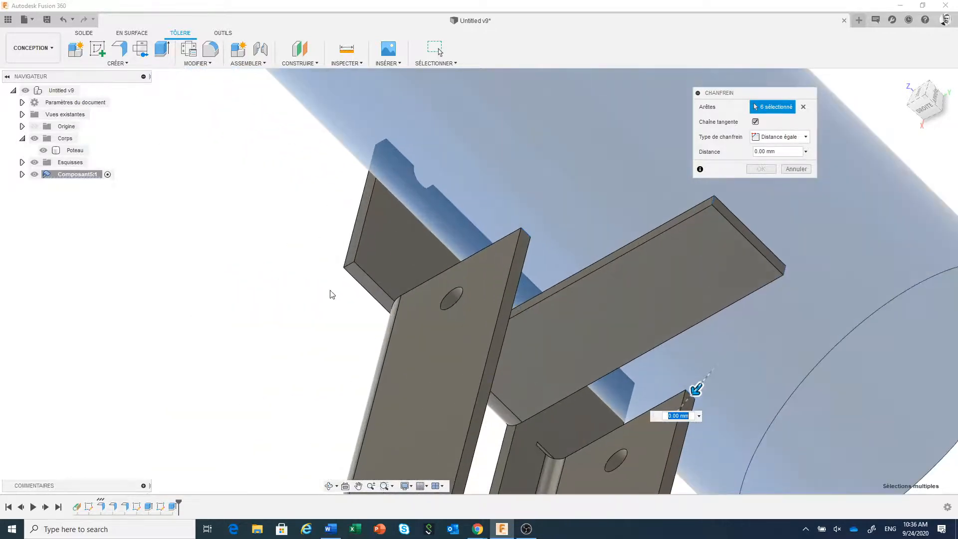
pyautogui.click(350, 265)
pyautogui.scroll(-4, 349, 264)
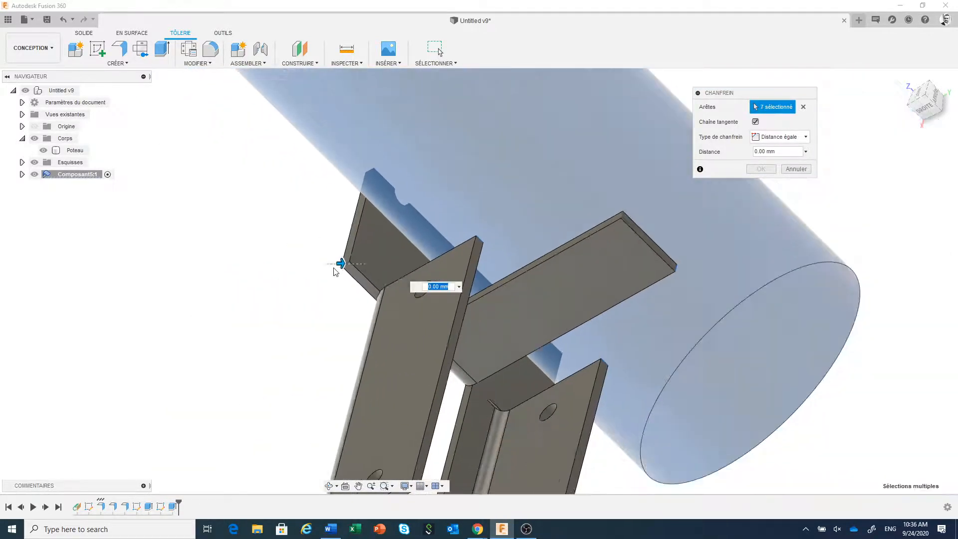
pyautogui.scroll(-2, 542, 437)
pyautogui.moveTo(553, 443); pyautogui.dragTo(523, 452, button='middle')
pyautogui.scroll(3, 522, 451)
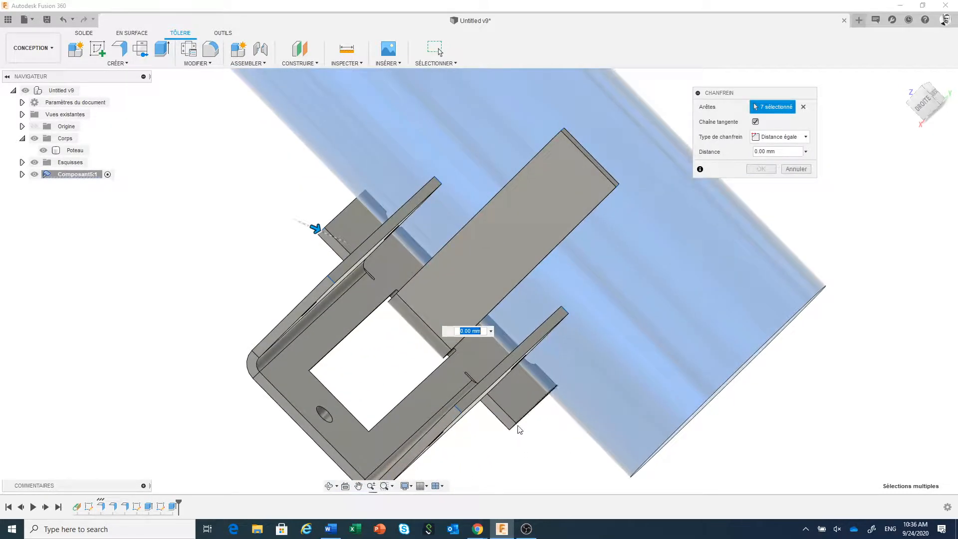
pyautogui.click(513, 430)
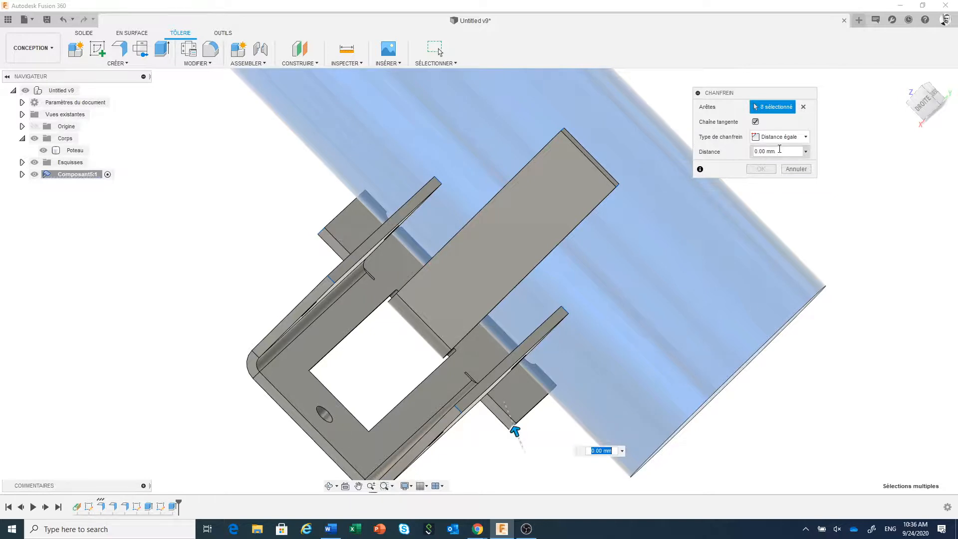
pyautogui.write('6')
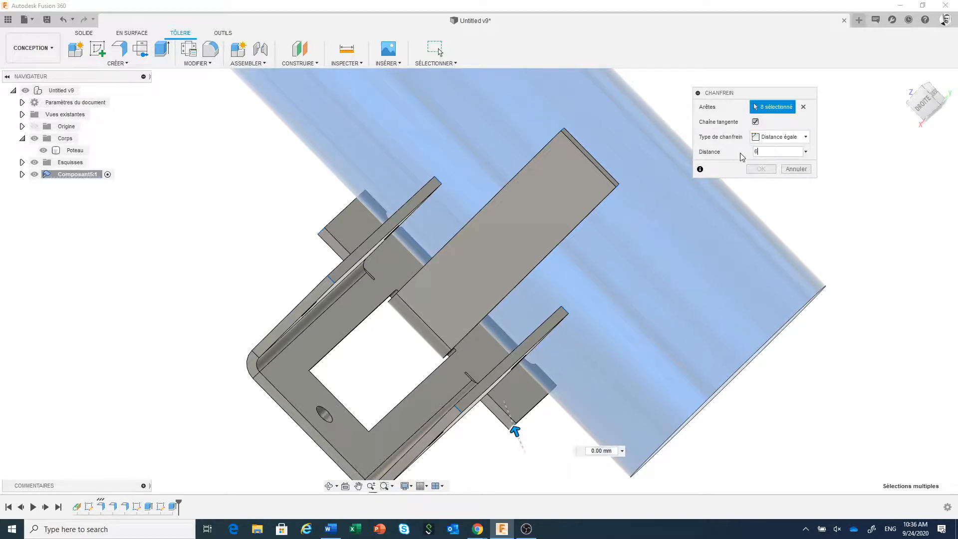
pyautogui.click(761, 169)
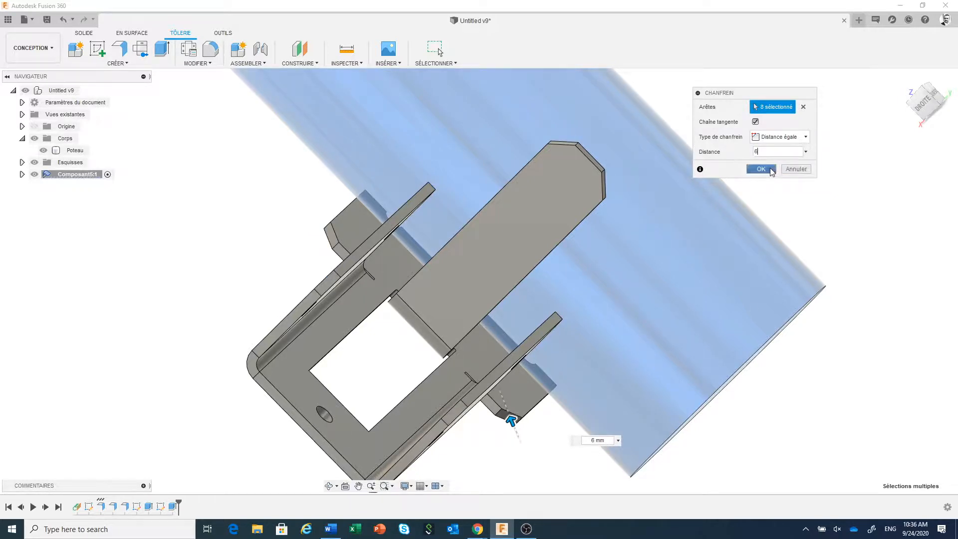
pyautogui.keyDown('shift'); pyautogui.moveTo(235, 402); pyautogui.dragTo(491, 370, button='middle'); pyautogui.keyUp('shift')
pyautogui.scroll(-1, 303, 397)
pyautogui.scroll(1, 269, 468)
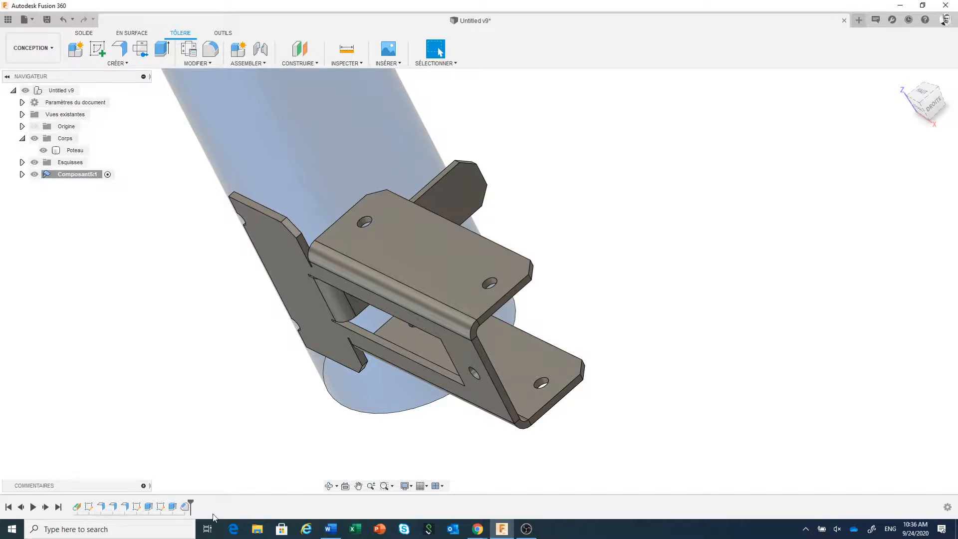
pyautogui.click(370, 407)
pyautogui.scroll(3, 380, 412)
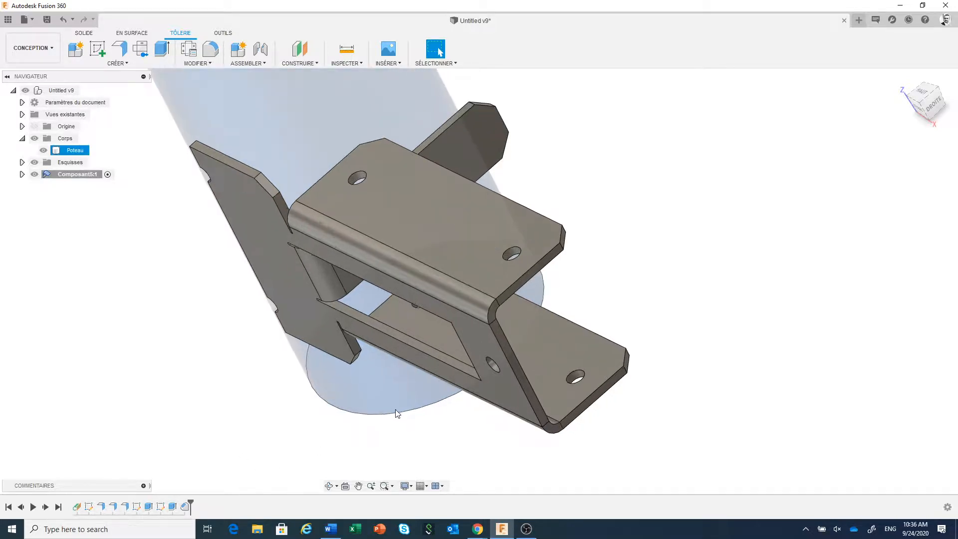
pyautogui.click(439, 432)
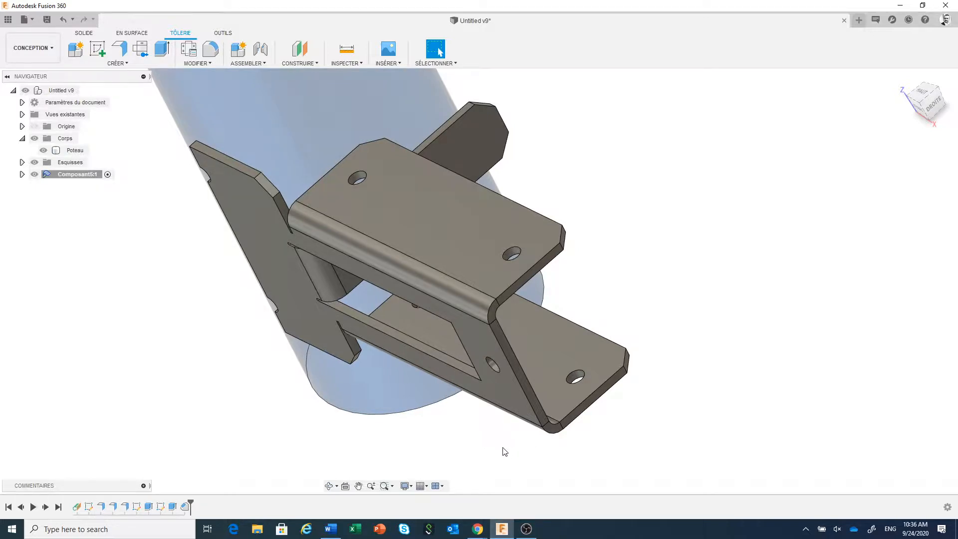
# Try unfolding the bracket's upper, tab and lower bends with the front plate face as the fixed entity, then cancel
pyautogui.scroll(-1, 504, 451)
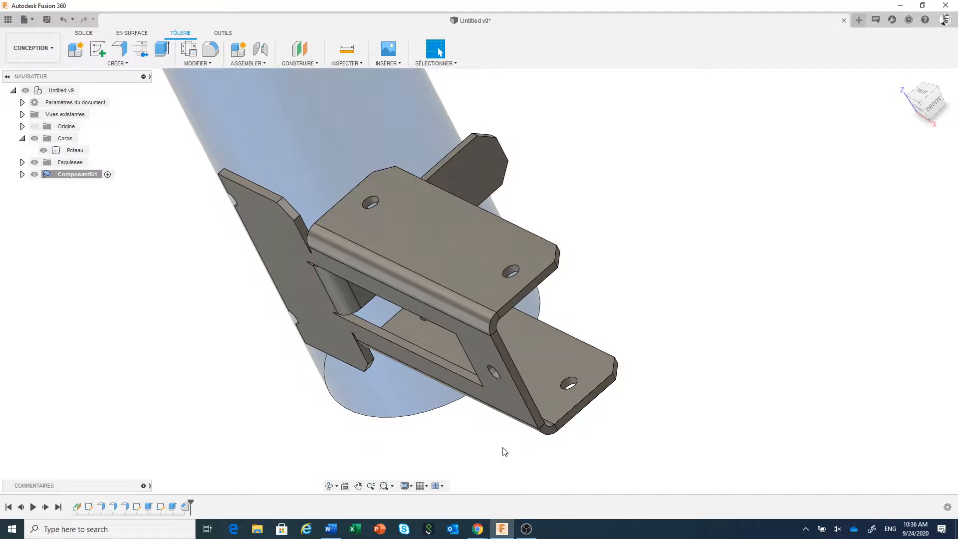
pyautogui.keyDown('shift'); pyautogui.moveTo(505, 451); pyautogui.dragTo(533, 421, button='middle'); pyautogui.keyUp('shift')
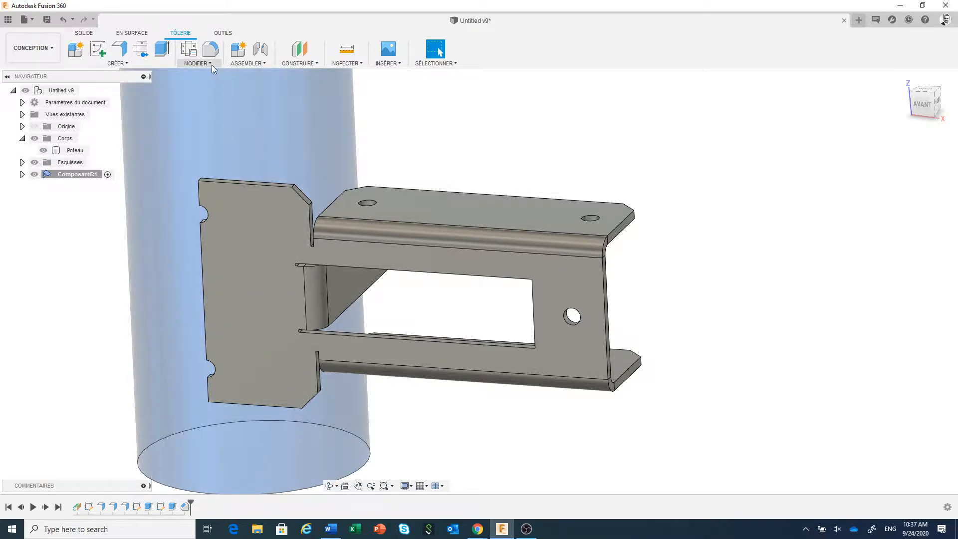
pyautogui.click(211, 64)
pyautogui.click(452, 132)
pyautogui.click(197, 63)
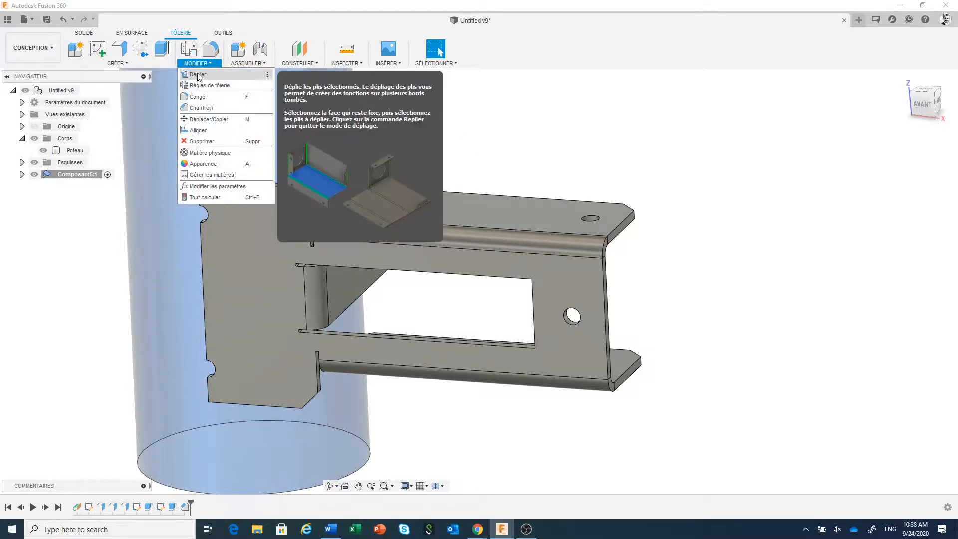
pyautogui.click(198, 75)
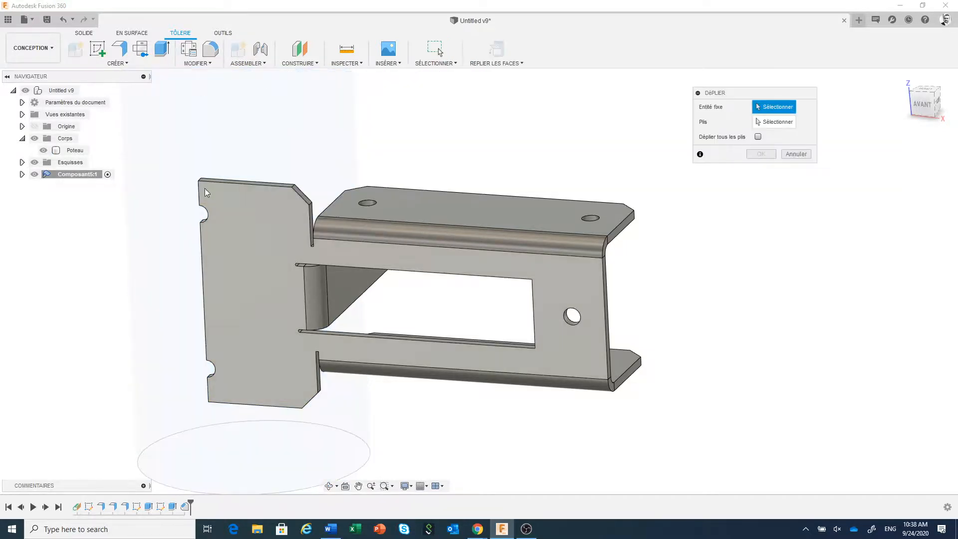
pyautogui.click(250, 258)
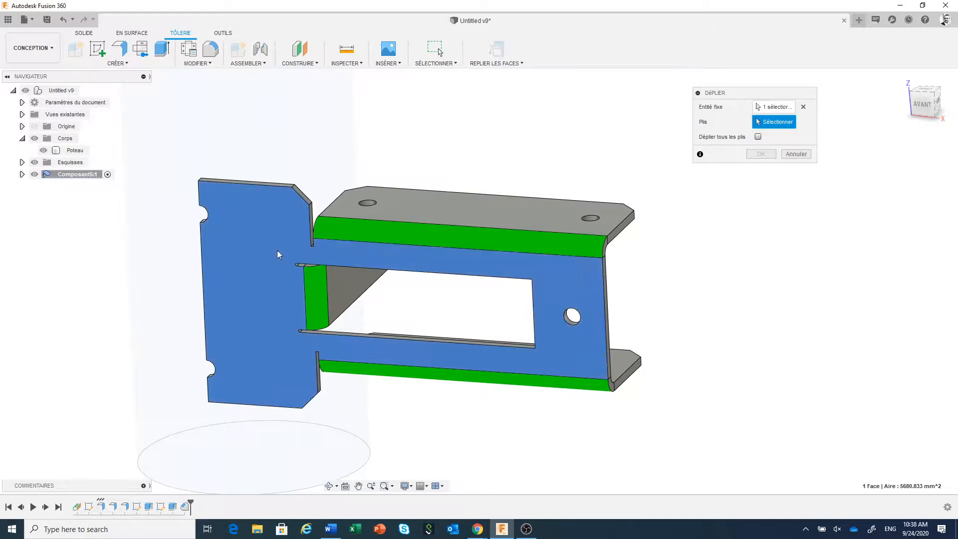
pyautogui.click(389, 234)
pyautogui.click(316, 295)
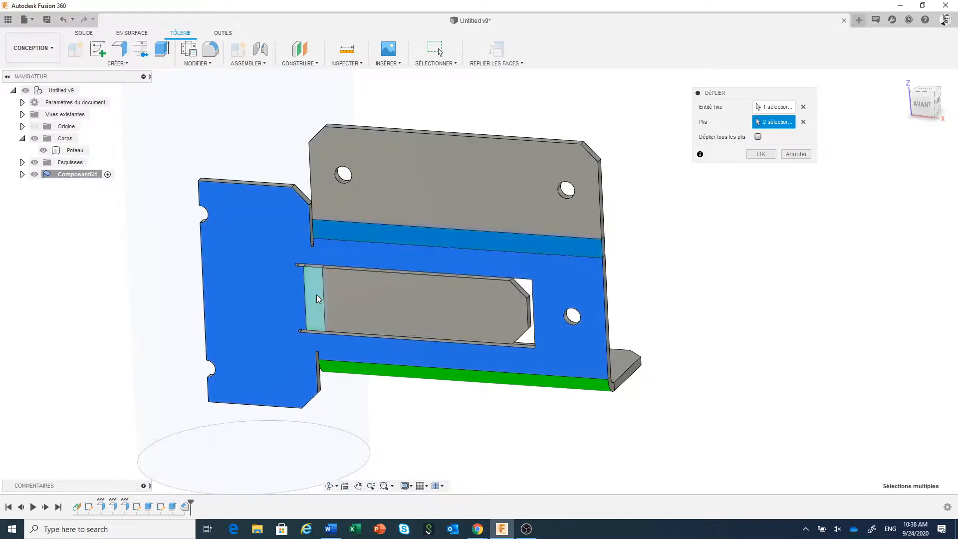
pyautogui.click(353, 375)
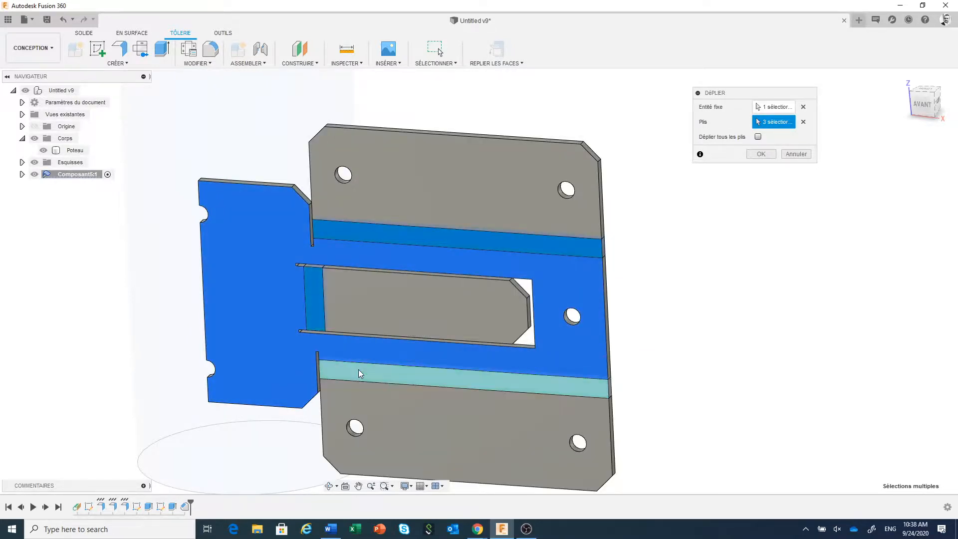
pyautogui.click(797, 154)
# Start a Mirror with the pattern type set to bodies (Corps) and select the sheet-metal bracket body
pyautogui.scroll(-3, 783, 253)
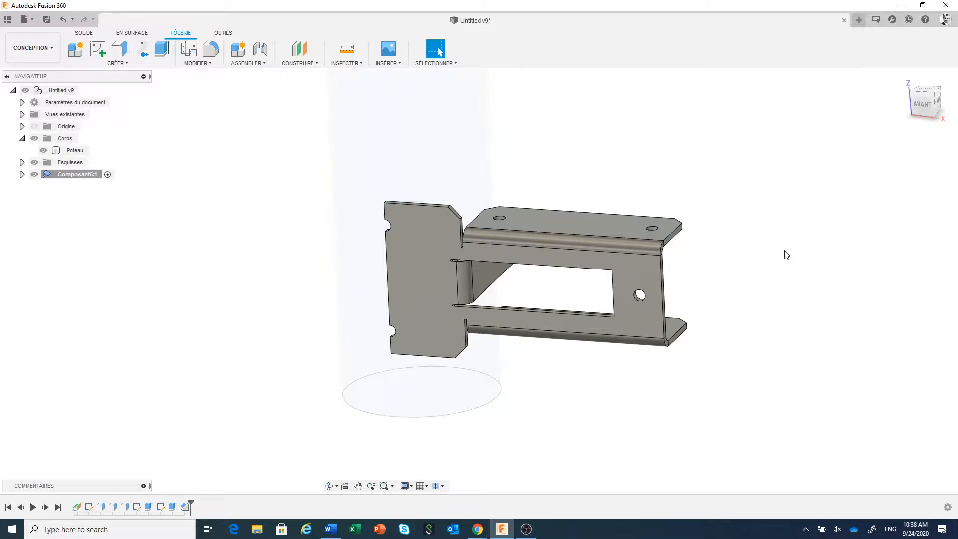
pyautogui.scroll(-1, 611, 390)
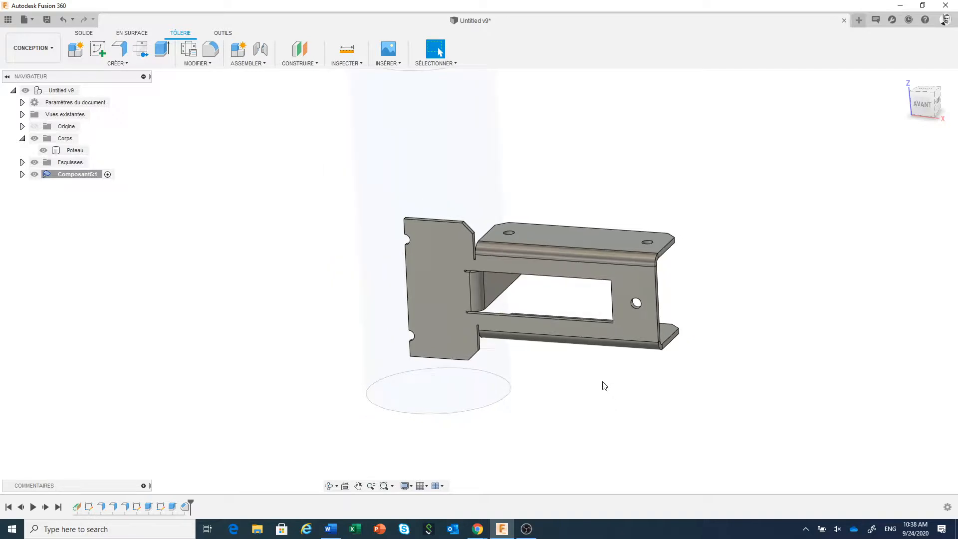
pyautogui.keyDown('shift'); pyautogui.moveTo(596, 389); pyautogui.dragTo(663, 400, button='middle'); pyautogui.keyUp('shift')
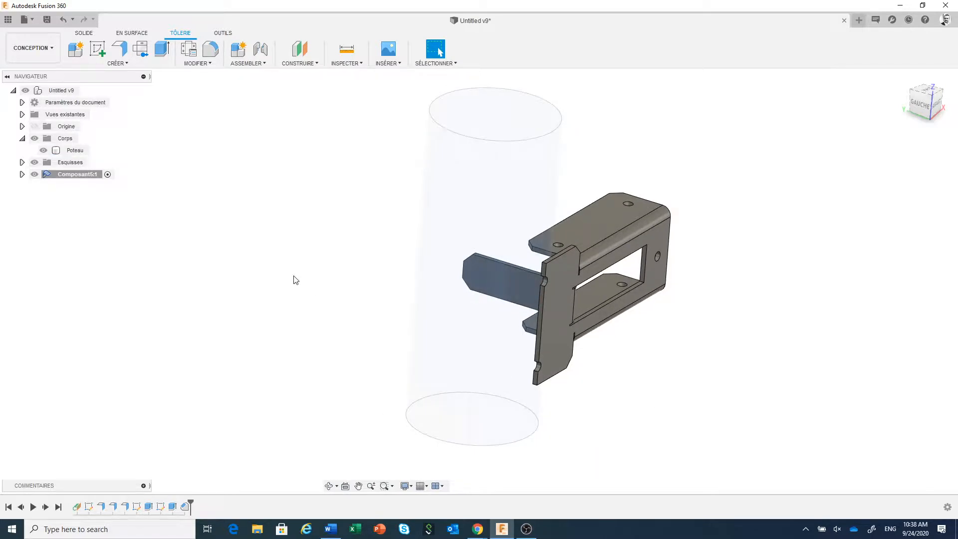
pyautogui.press('s')
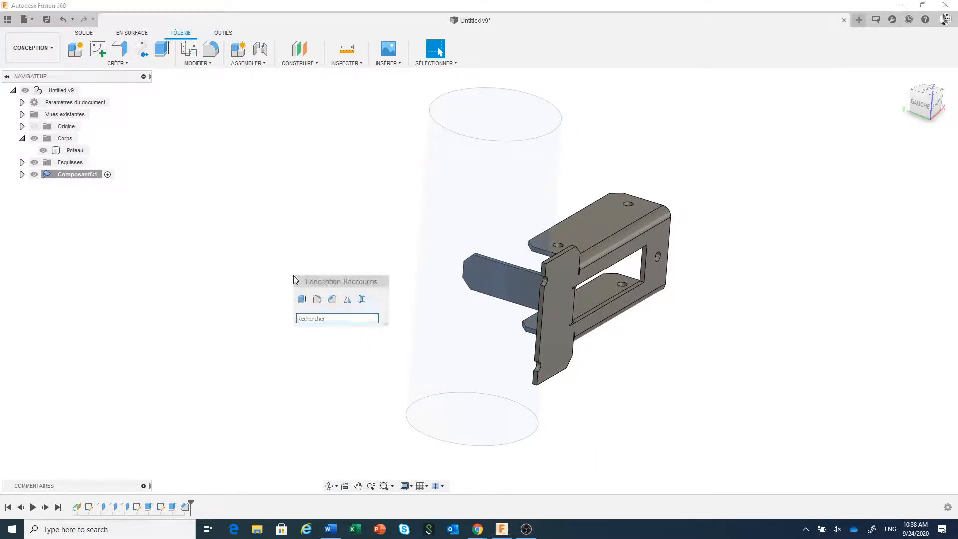
pyautogui.click(348, 300)
pyautogui.write('m')
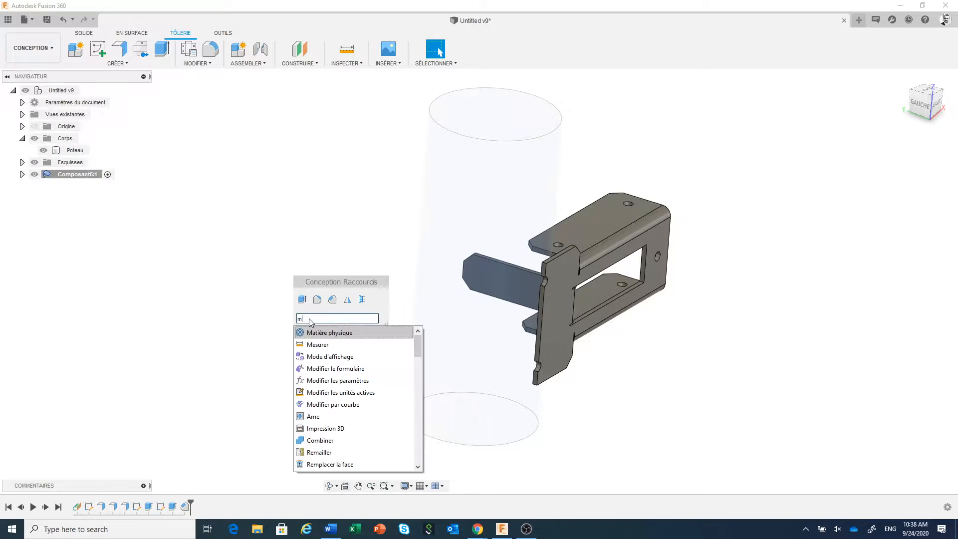
pyautogui.write('ir')
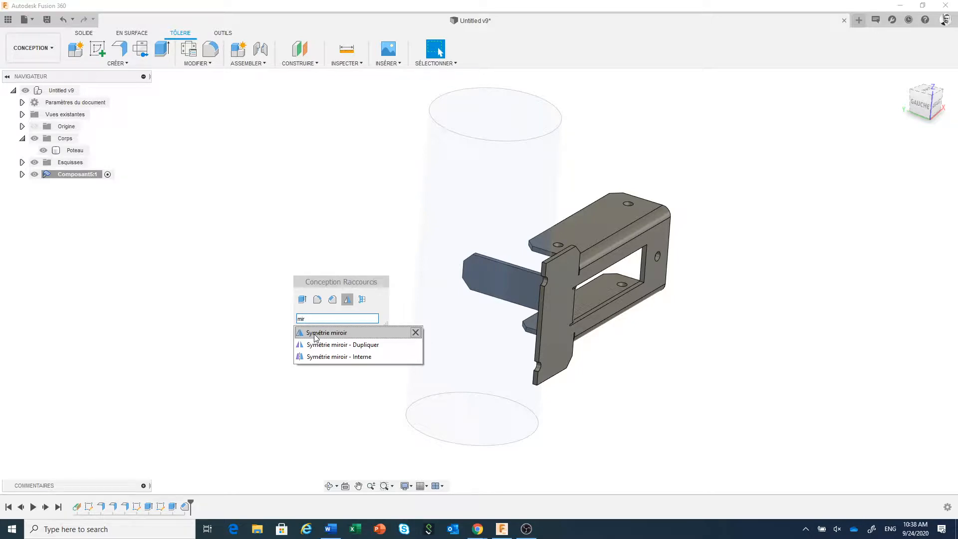
pyautogui.click(315, 333)
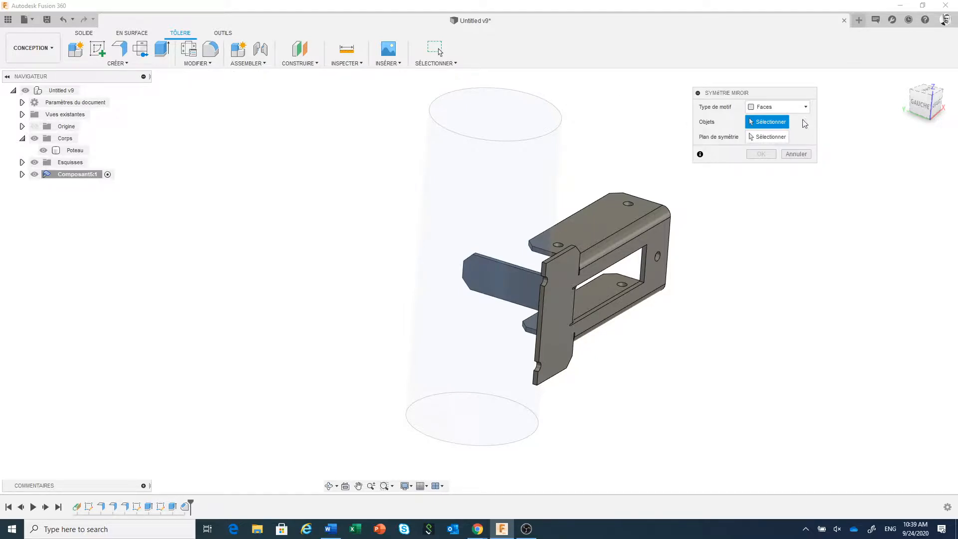
pyautogui.click(795, 106)
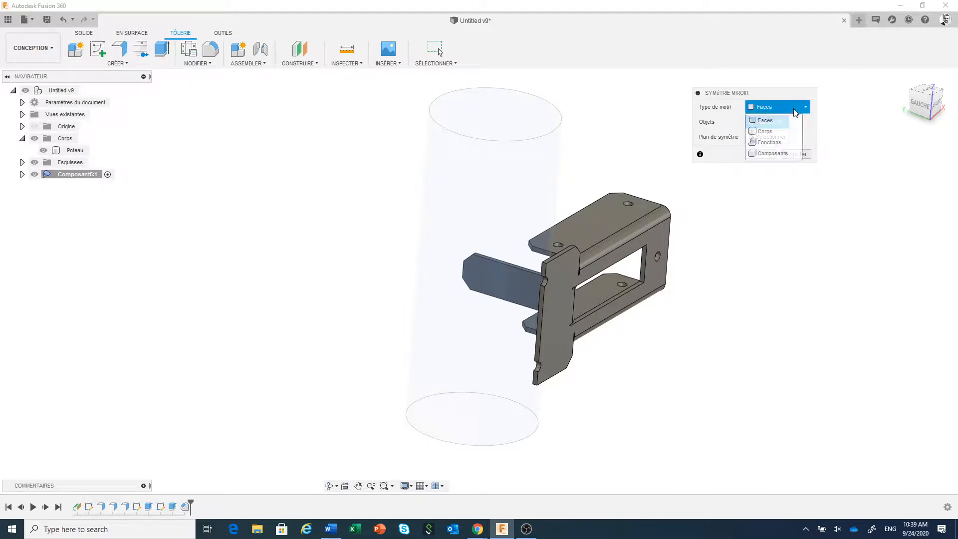
pyautogui.click(776, 132)
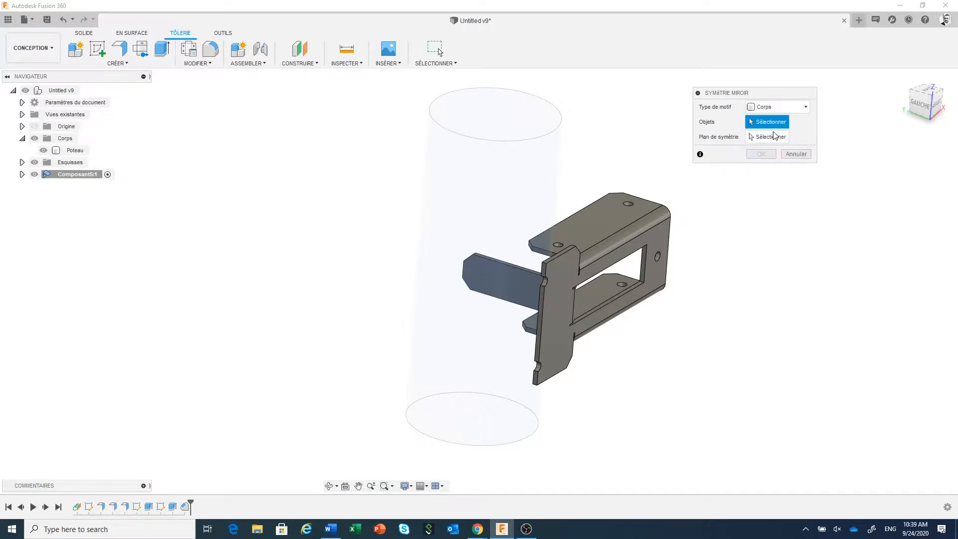
pyautogui.click(22, 175)
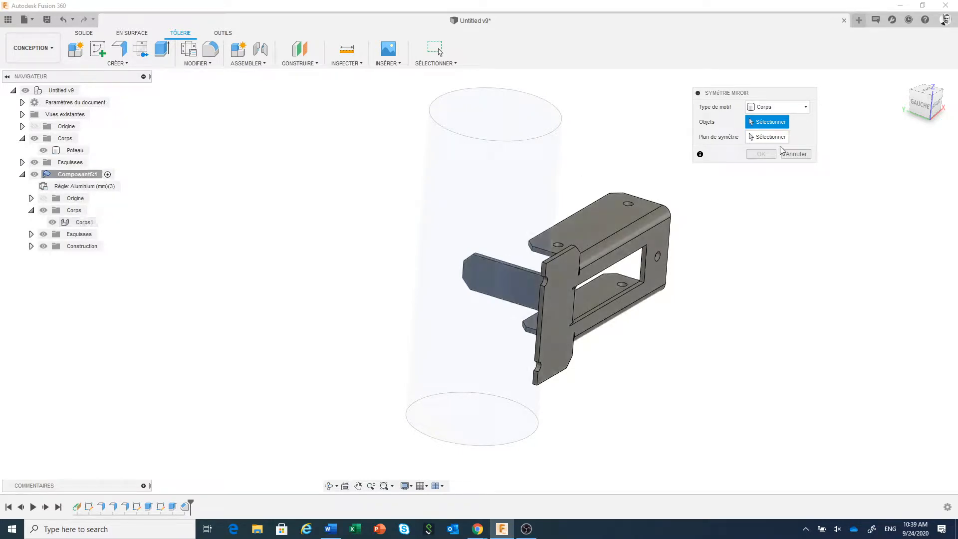
pyautogui.click(644, 239)
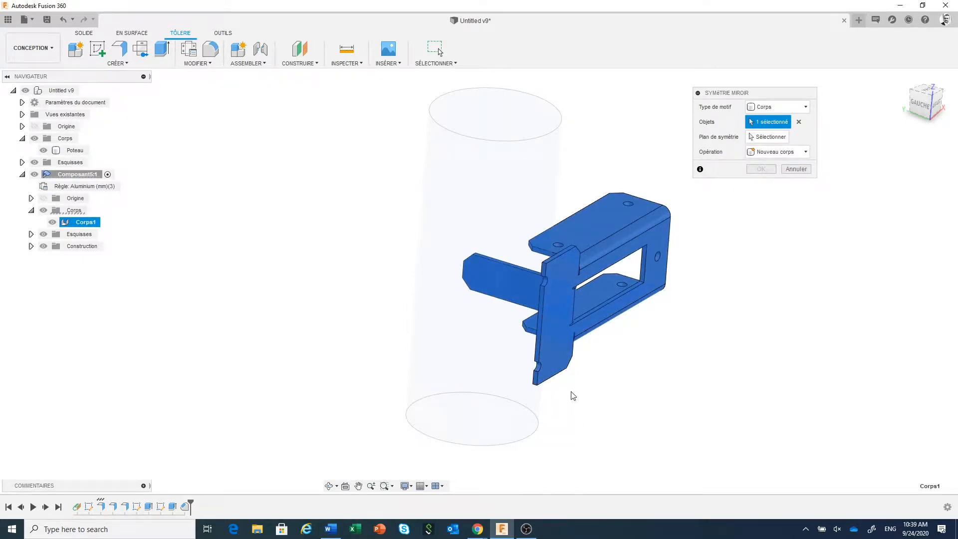
# Mirror the bracket across the mounting plate's notched edge face, with the operation set to new body (Nouveau corps)
pyautogui.scroll(3, 572, 397)
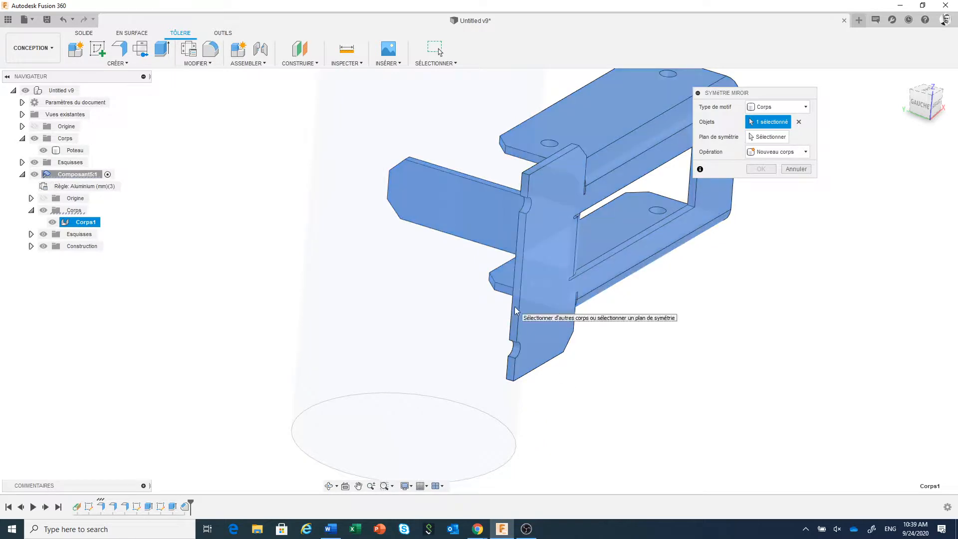
pyautogui.click(757, 138)
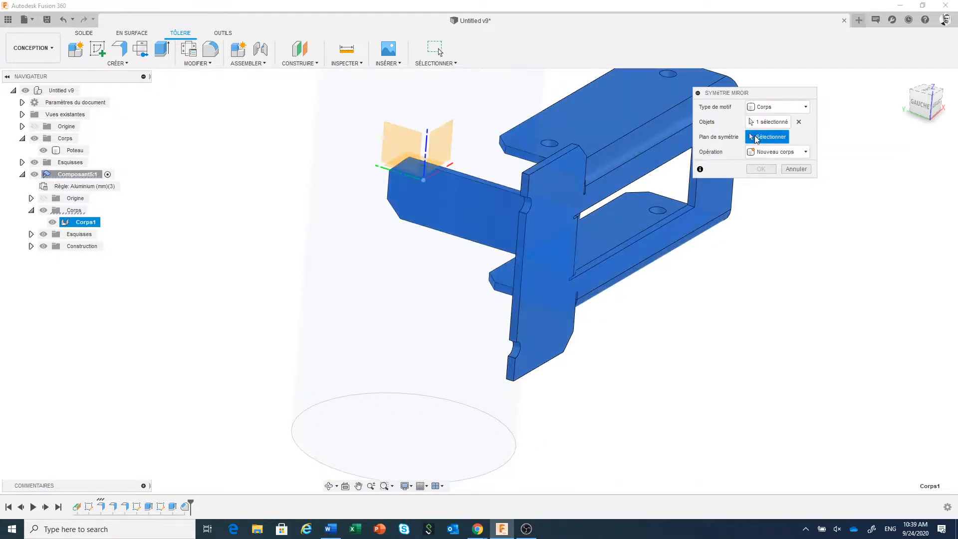
pyautogui.click(517, 302)
pyautogui.scroll(-2, 777, 325)
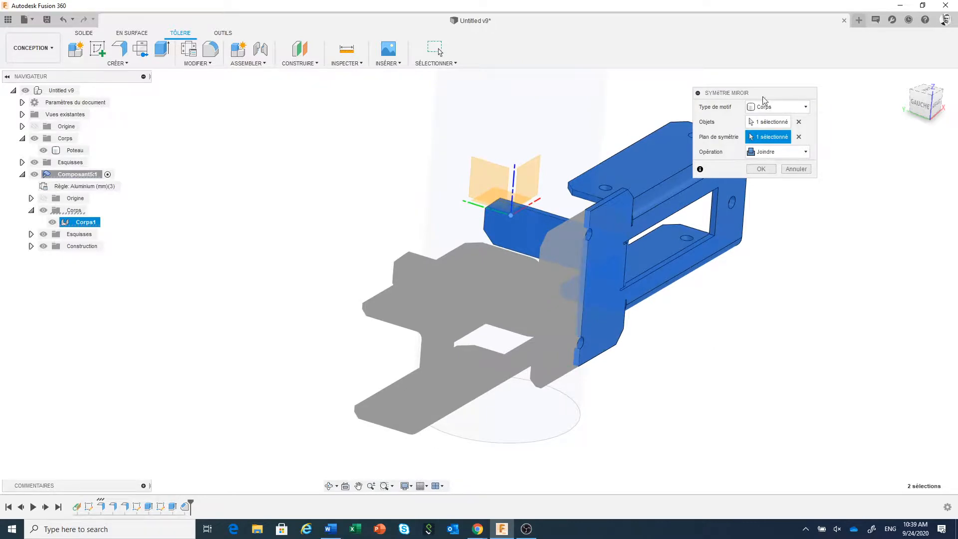
pyautogui.moveTo(763, 97); pyautogui.dragTo(859, 197)
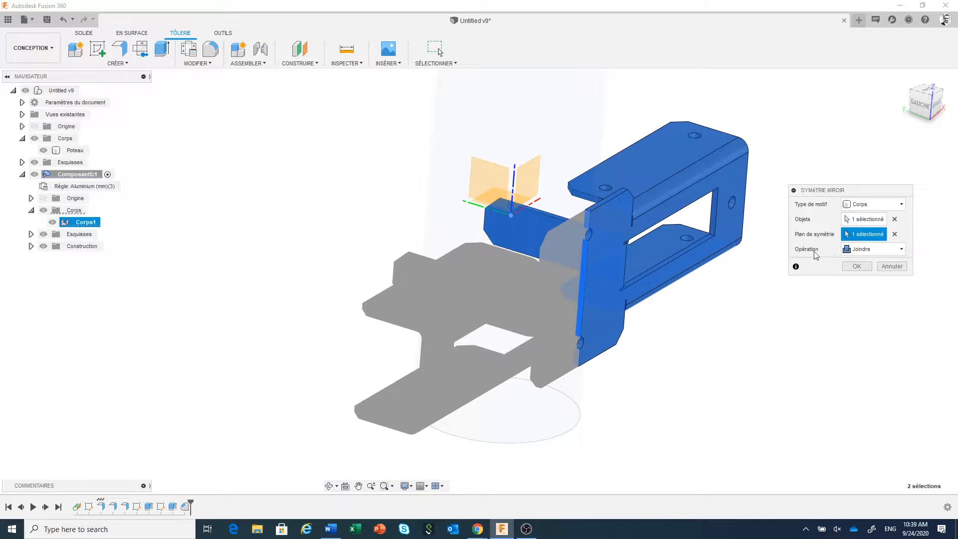
pyautogui.click(852, 256)
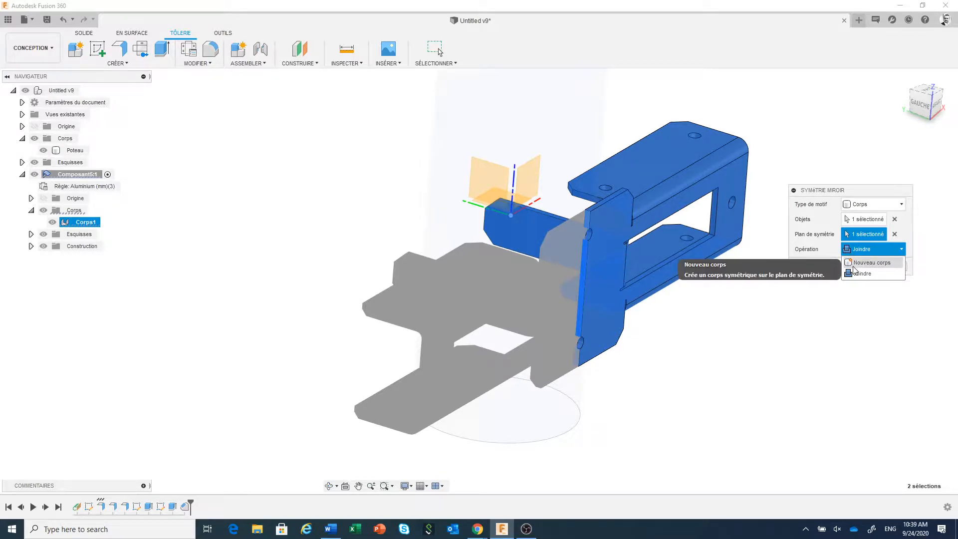
pyautogui.click(868, 263)
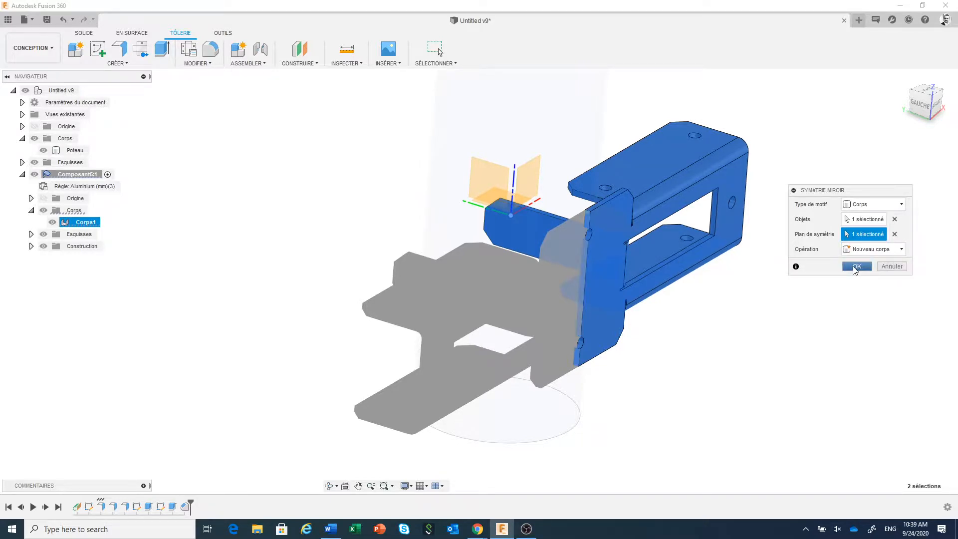
pyautogui.click(857, 268)
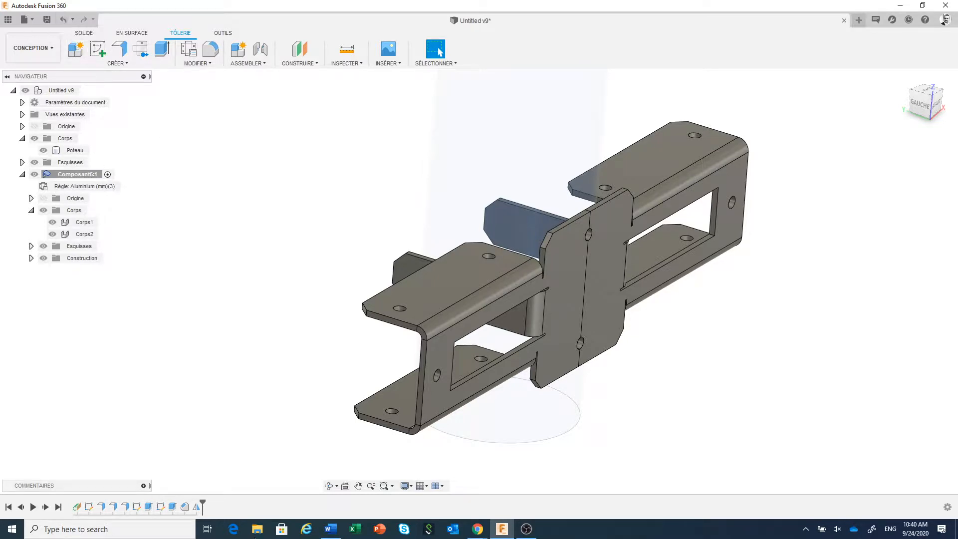
# Edit the mirror feature and change its operation to Join (Joindre)
pyautogui.click(197, 507)
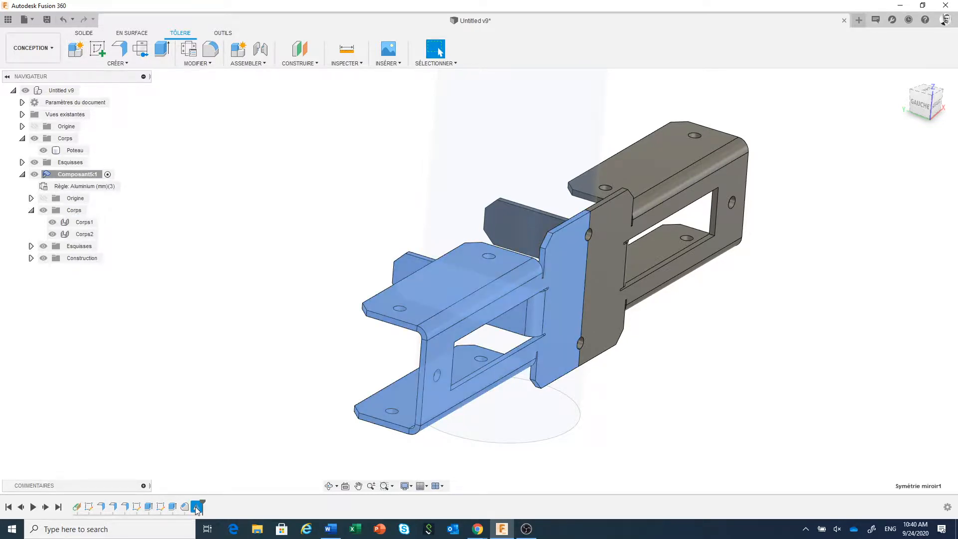
pyautogui.rightClick(197, 507)
pyautogui.click(237, 418)
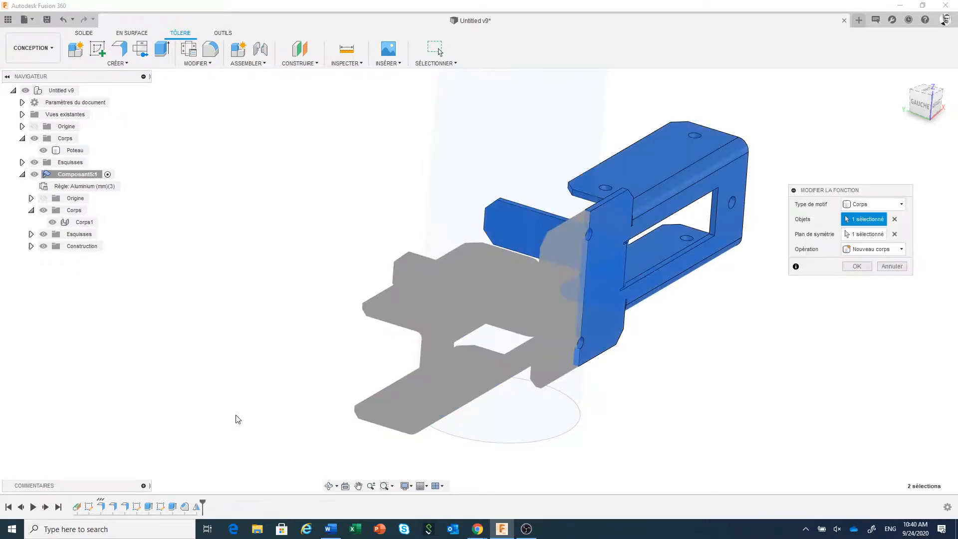
pyautogui.click(863, 251)
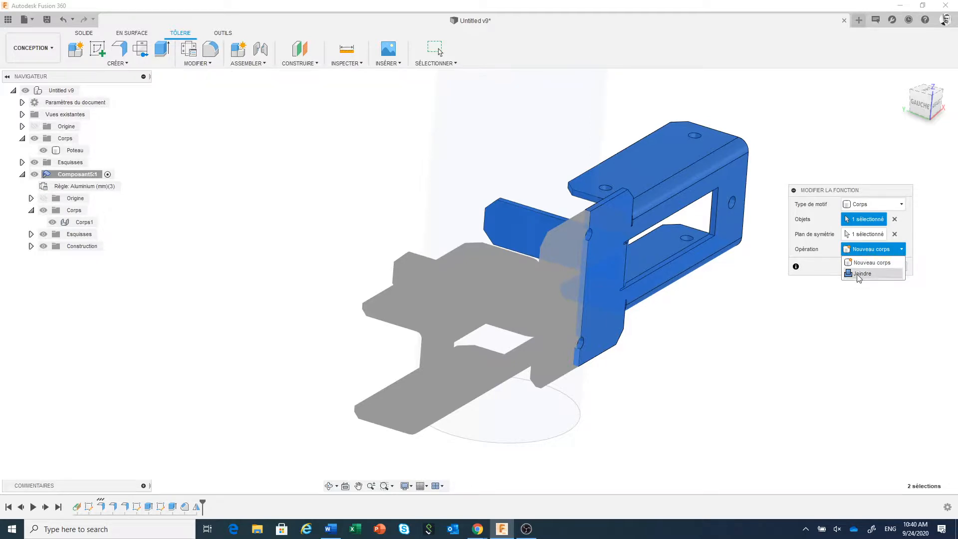
pyautogui.click(858, 275)
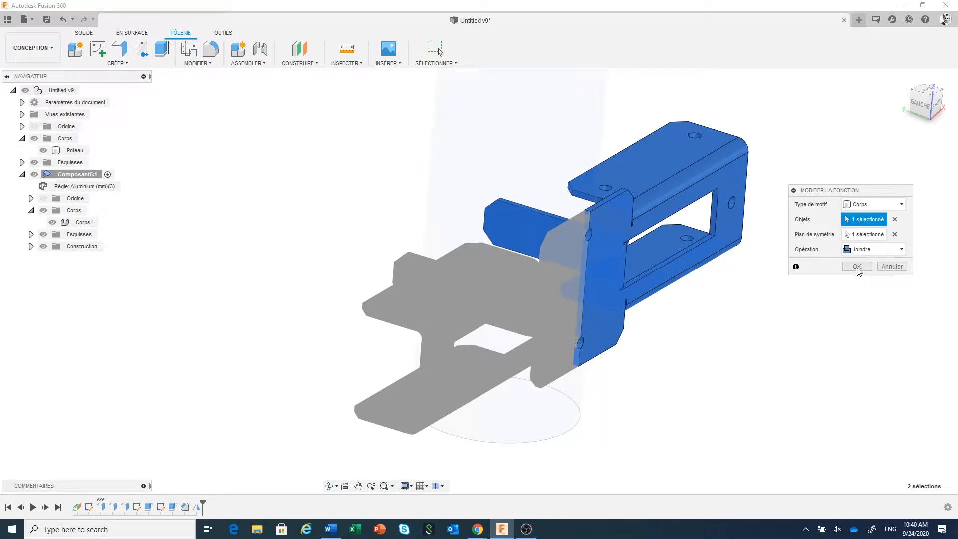
pyautogui.click(857, 266)
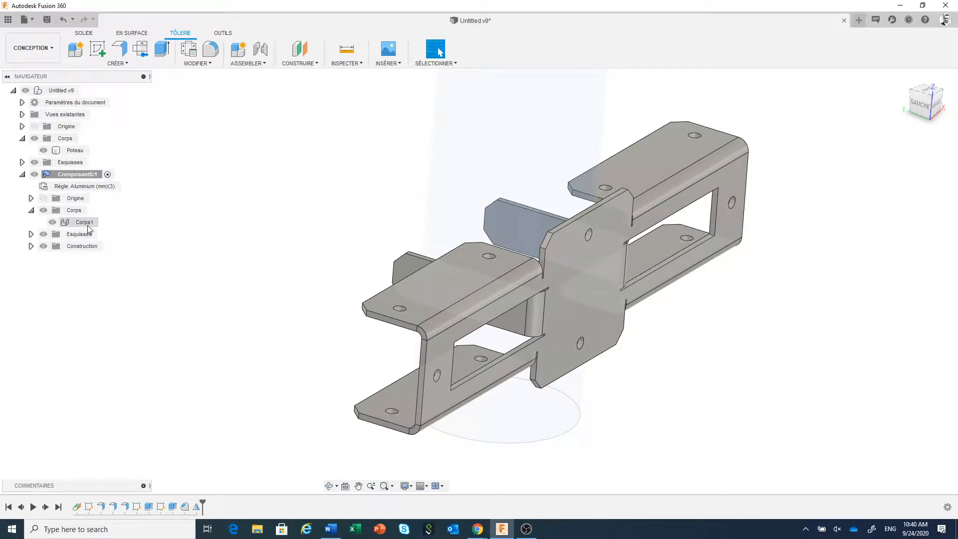
# Activate the top-level Untitled v9 component and examine the double-sided bracket against the post
pyautogui.scroll(-2, 255, 290)
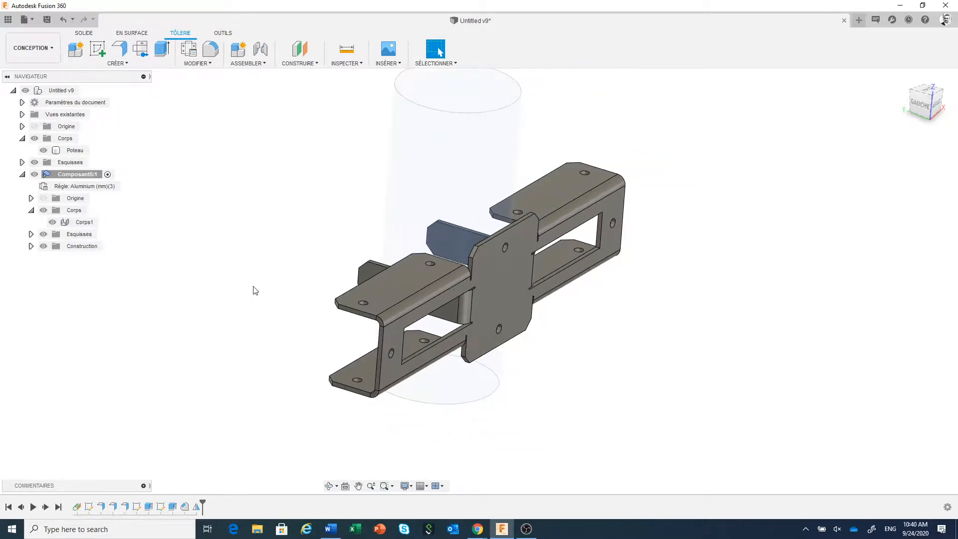
pyautogui.moveTo(252, 289); pyautogui.dragTo(379, 310, button='middle')
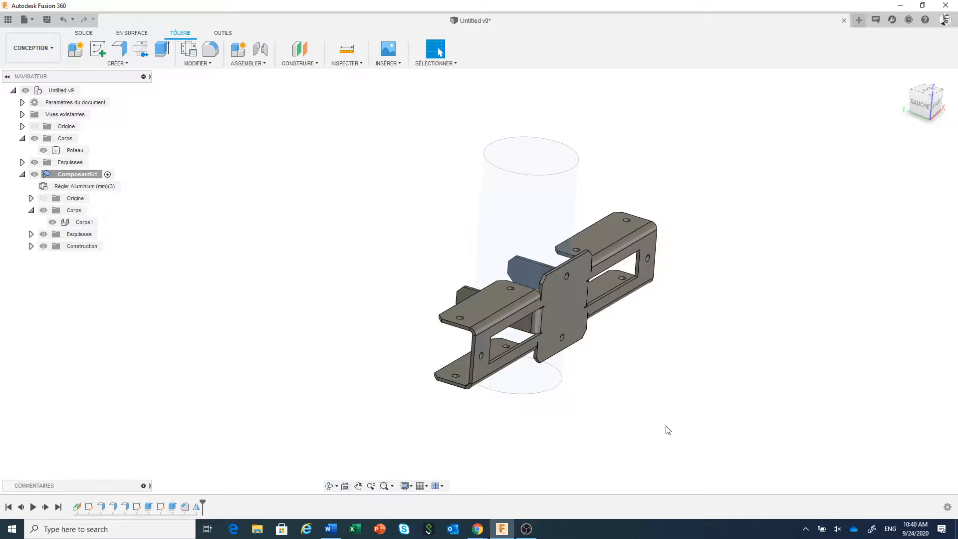
pyautogui.keyDown('shift'); pyautogui.moveTo(669, 399); pyautogui.dragTo(653, 430, button='middle'); pyautogui.keyUp('shift')
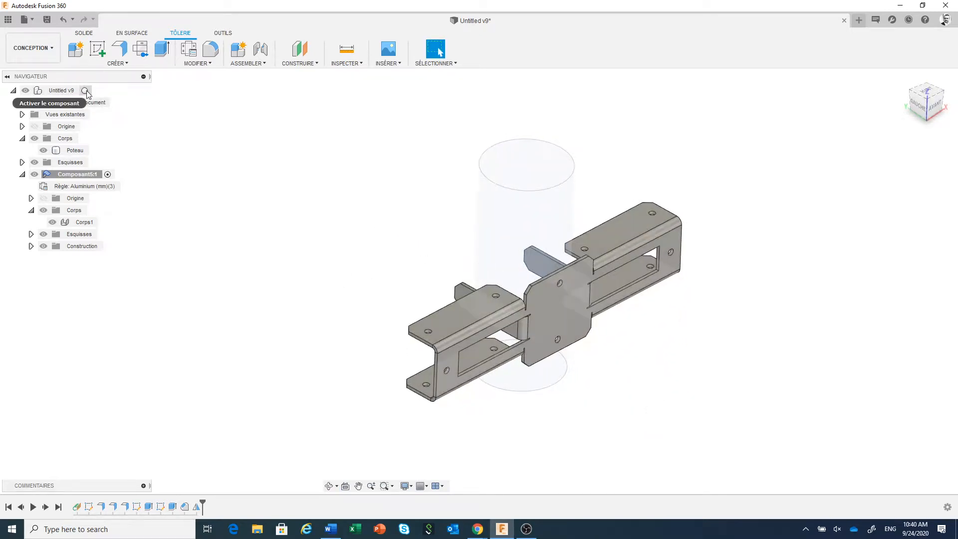
pyautogui.click(85, 91)
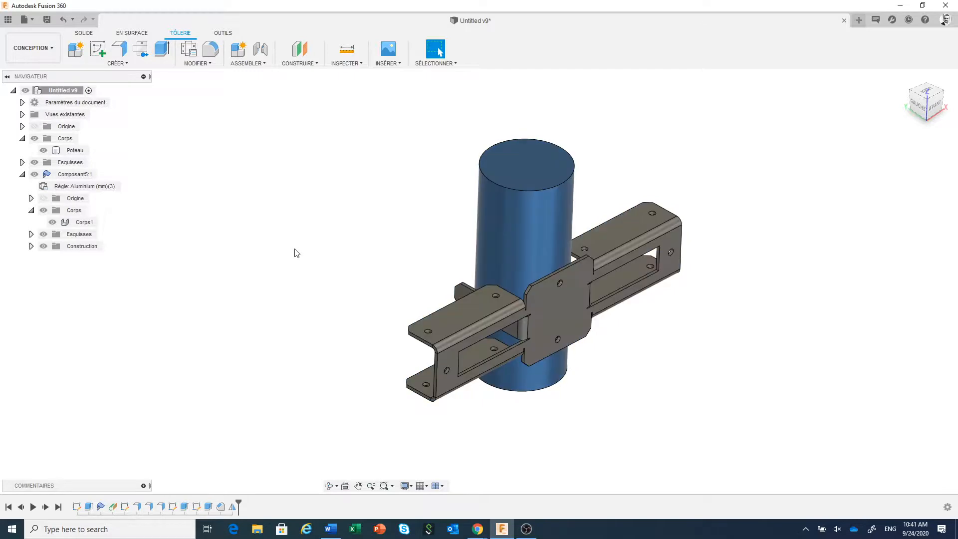
pyautogui.moveTo(330, 259); pyautogui.dragTo(343, 286, button='middle')
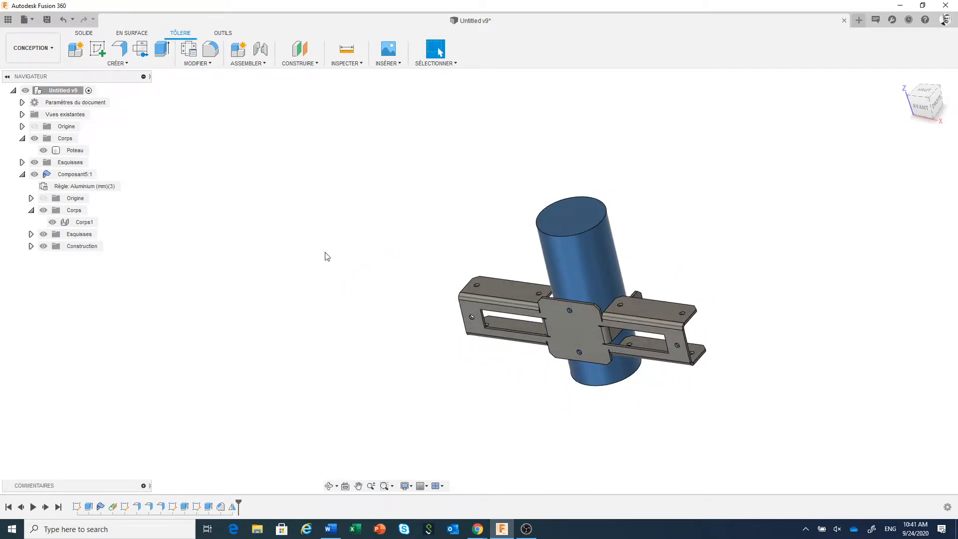
pyautogui.click(196, 64)
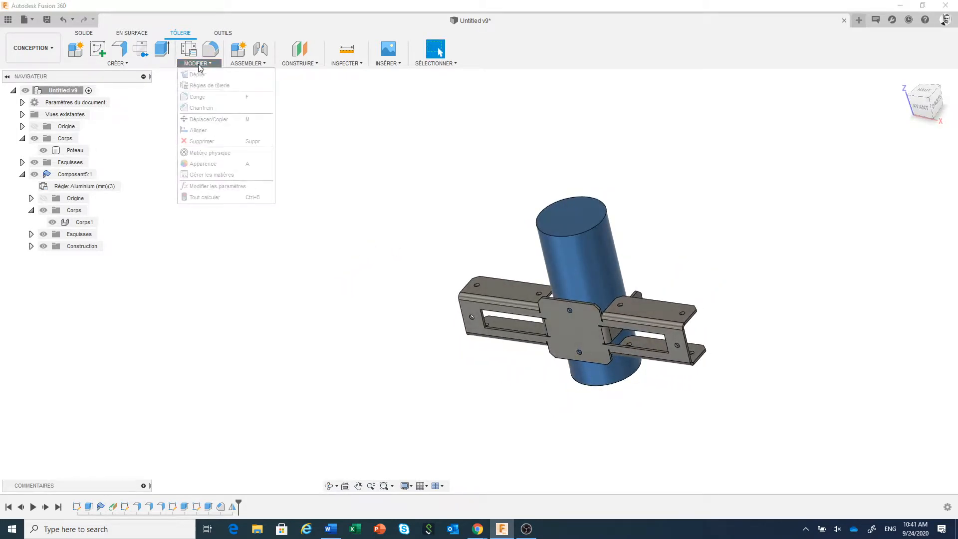
pyautogui.click(199, 79)
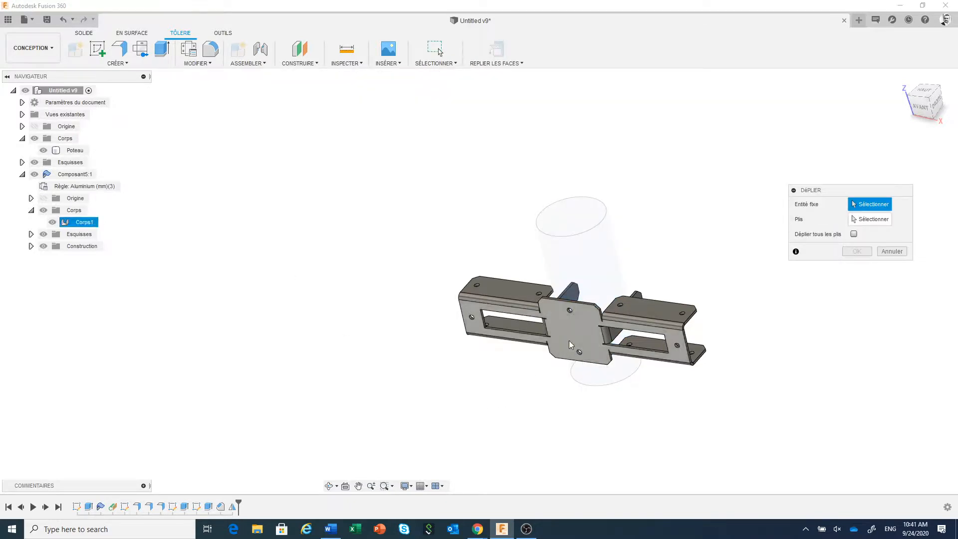
pyautogui.click(569, 340)
pyautogui.click(854, 234)
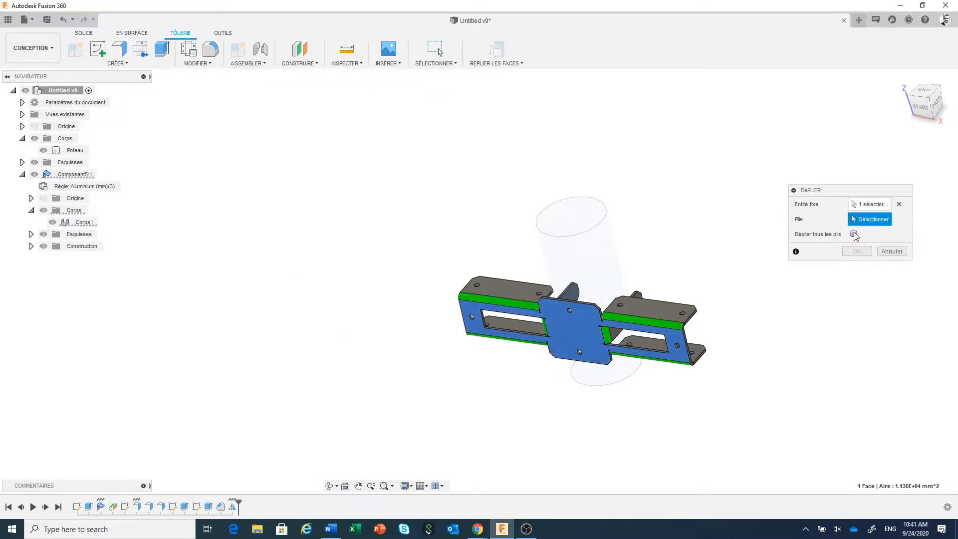
pyautogui.keyDown('shift'); pyautogui.moveTo(764, 353); pyautogui.dragTo(763, 327, button='middle'); pyautogui.keyUp('shift')
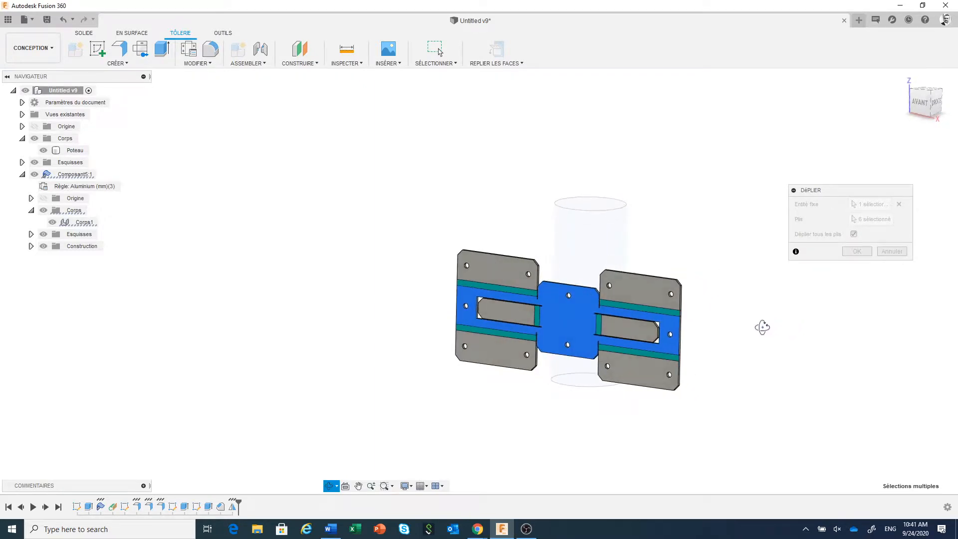
pyautogui.click(892, 251)
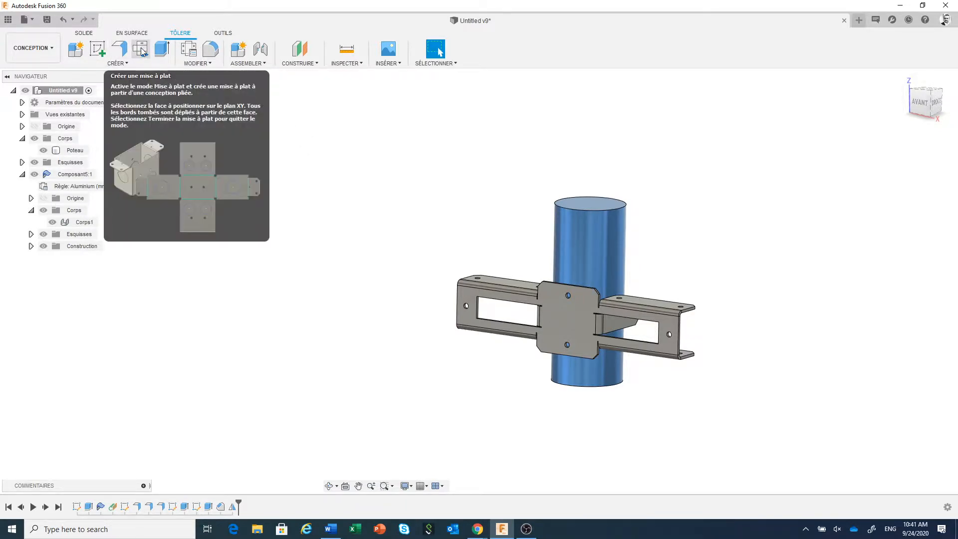
# Create a flat pattern of the bracket with the central mounting plate face as stationary face, and finish the flat pattern
pyautogui.click(141, 49)
pyautogui.click(565, 324)
pyautogui.click(857, 249)
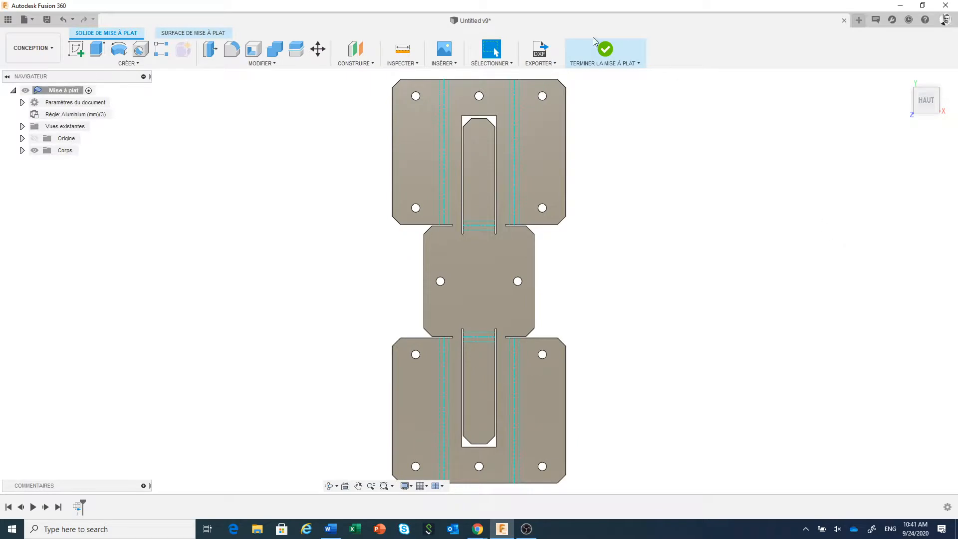
pyautogui.click(606, 50)
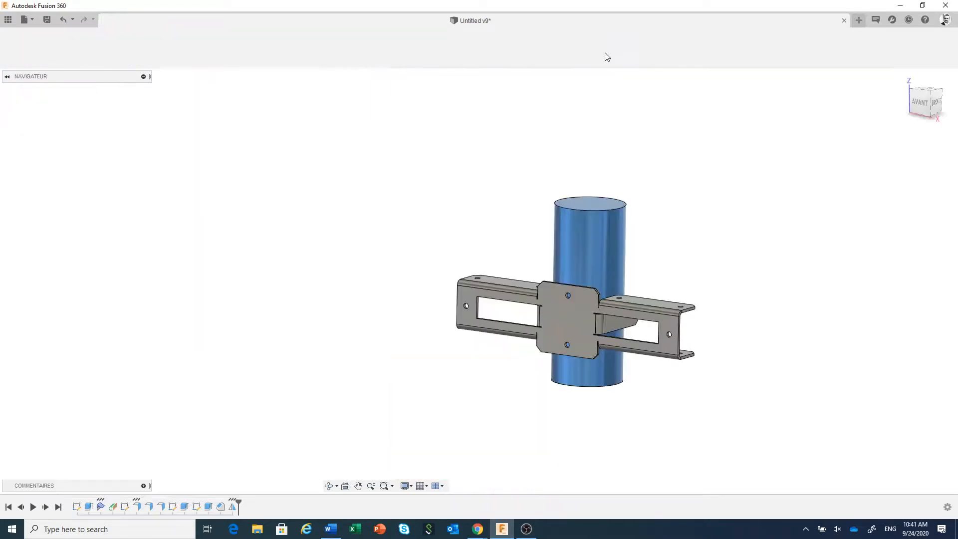
# Set the Dia_Pot user parameter to 60 mm
pyautogui.scroll(4, 352, 240)
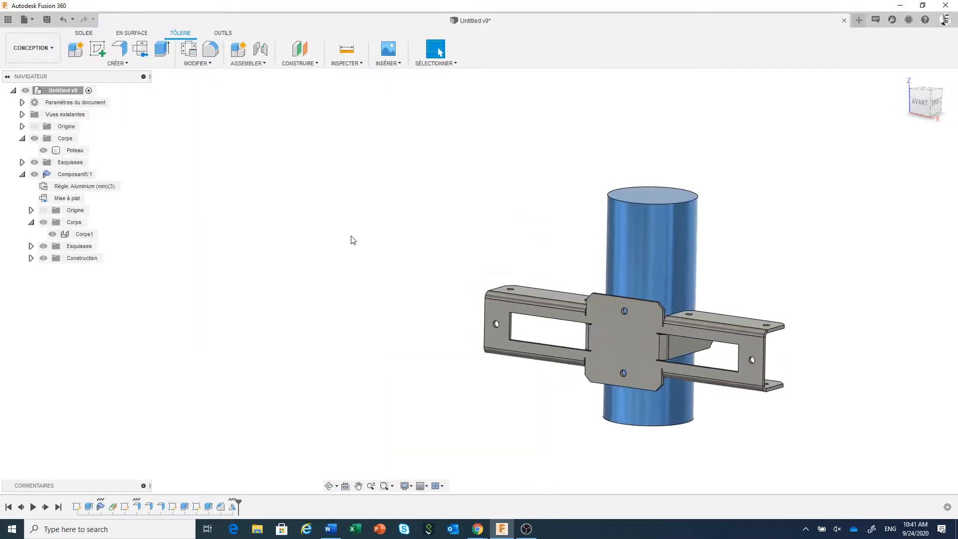
pyautogui.moveTo(352, 240); pyautogui.dragTo(404, 242, button='middle')
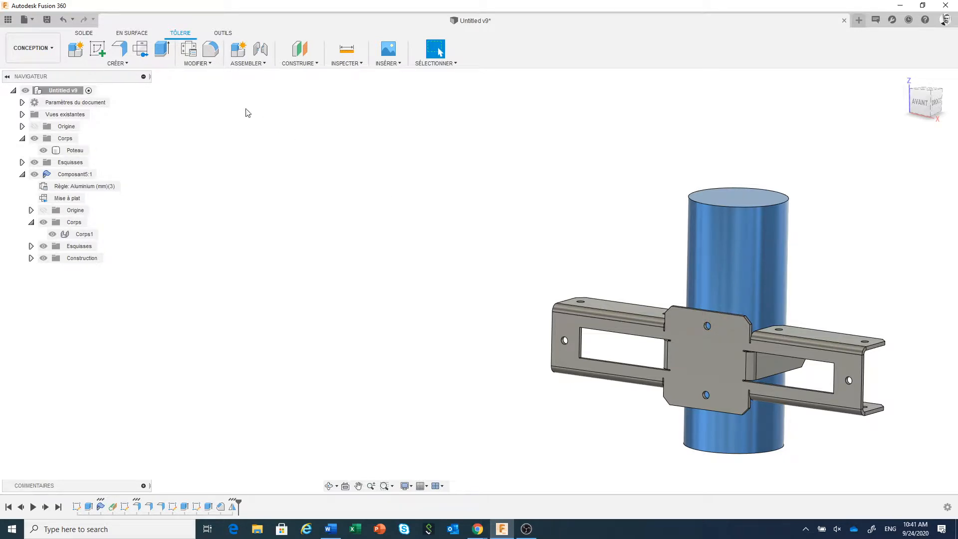
pyautogui.click(211, 65)
pyautogui.click(208, 188)
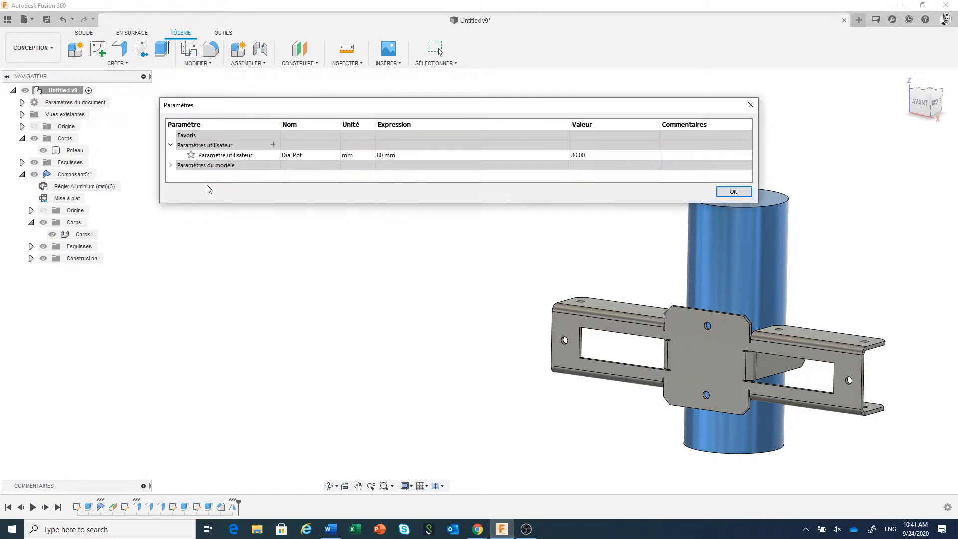
pyautogui.moveTo(396, 105); pyautogui.dragTo(372, 88)
pyautogui.click(369, 135)
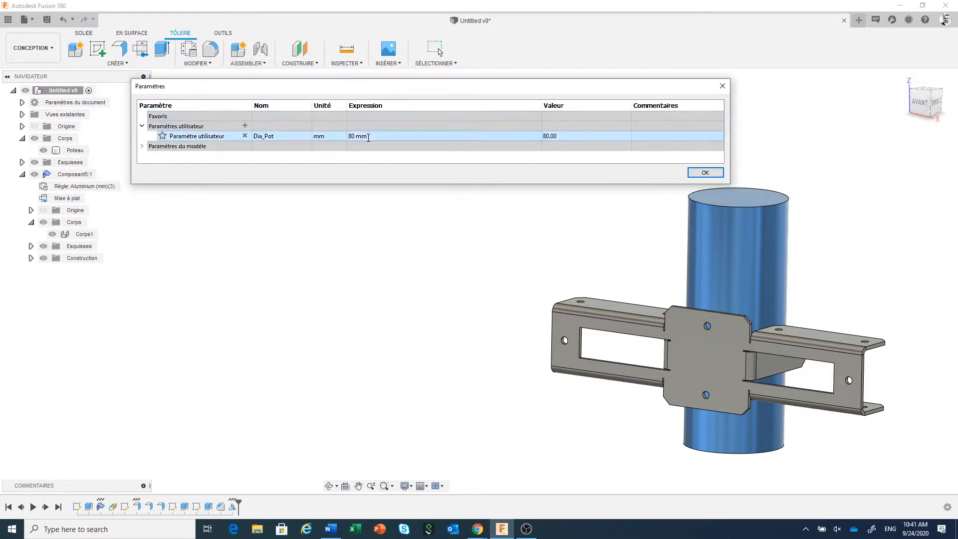
pyautogui.write('60')
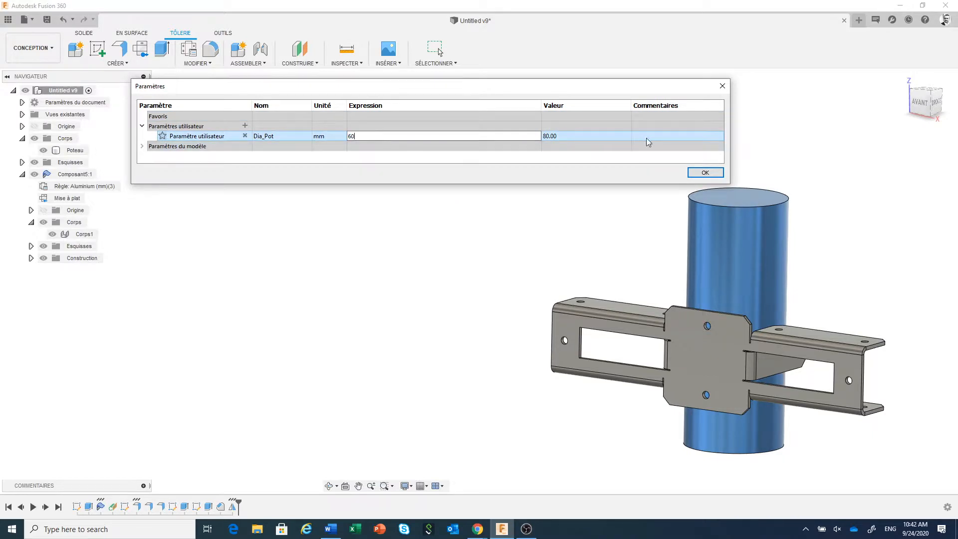
pyautogui.click(647, 138)
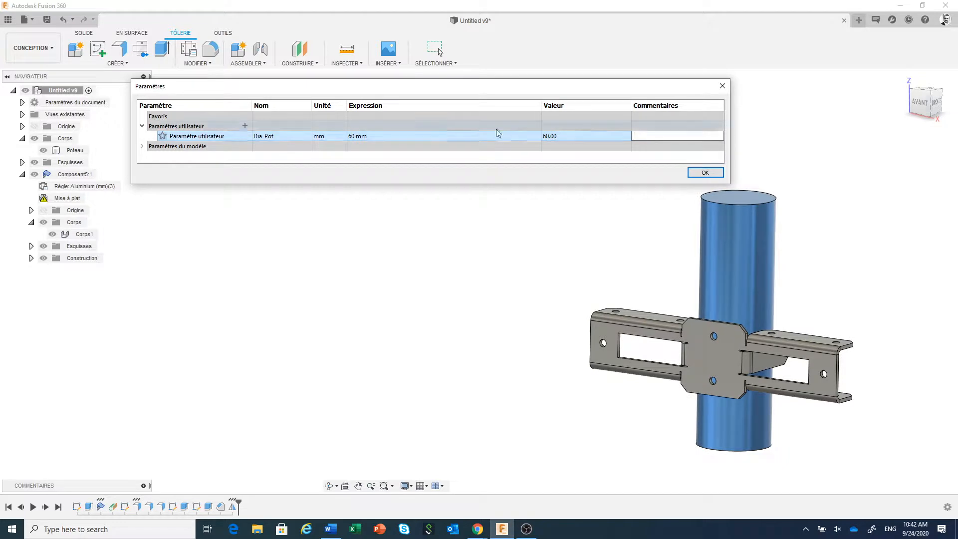
# Set the Dia_Pot user parameter to 120 mm and accept the parameter changes
pyautogui.click(430, 136)
pyautogui.write('120')
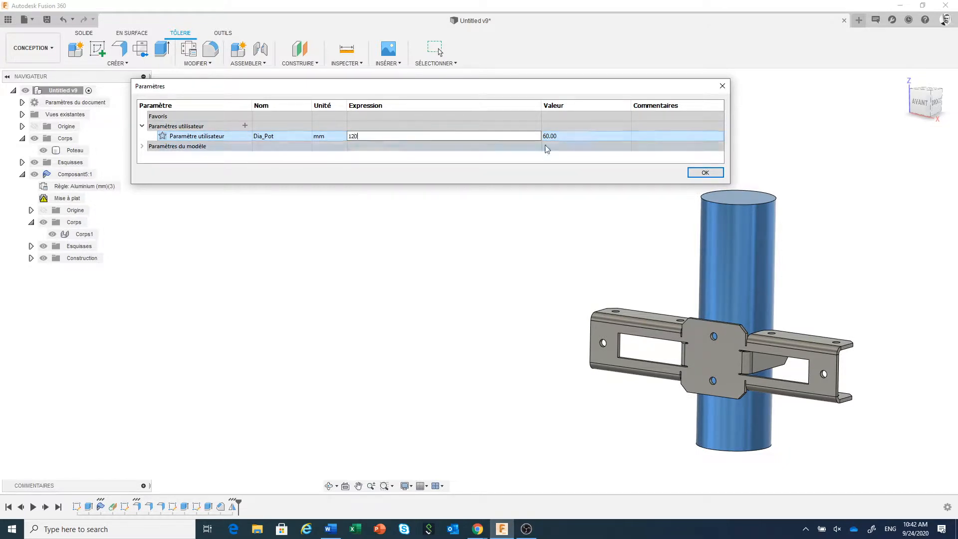
pyautogui.click(660, 135)
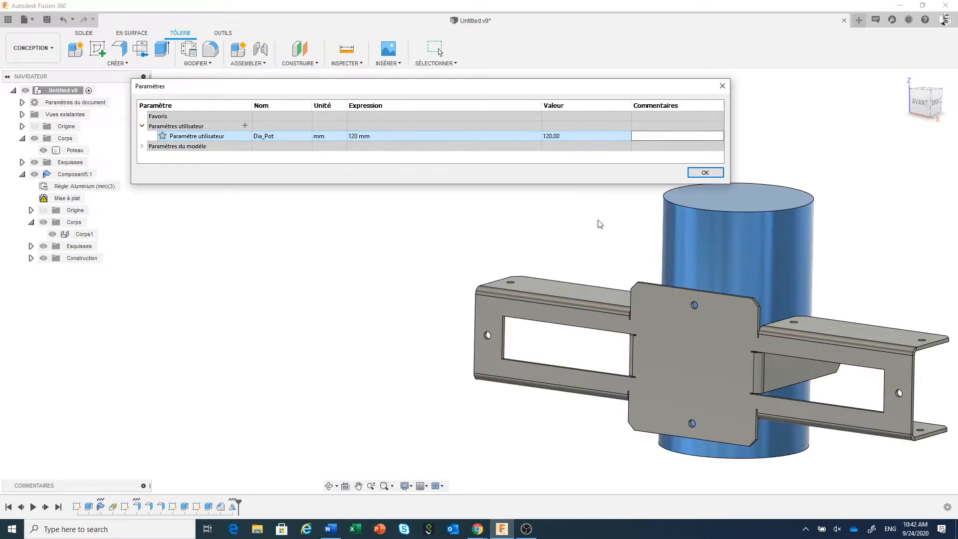
pyautogui.click(691, 174)
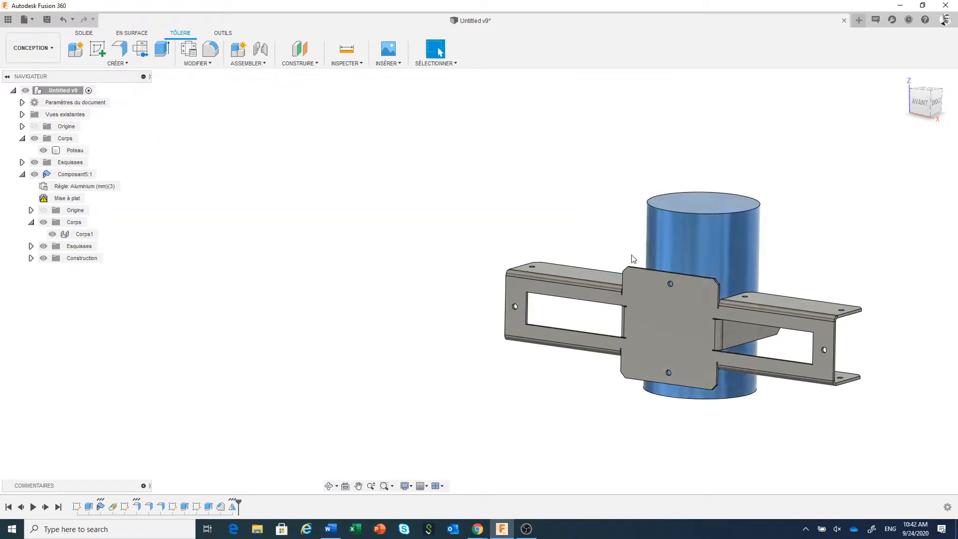
# Examine the resized bracket from several sides, checking how its flanges and rear arms fit around the post
pyautogui.keyDown('shift'); pyautogui.moveTo(606, 246); pyautogui.dragTo(596, 292, button='middle'); pyautogui.keyUp('shift')
pyautogui.scroll(2, 807, 418)
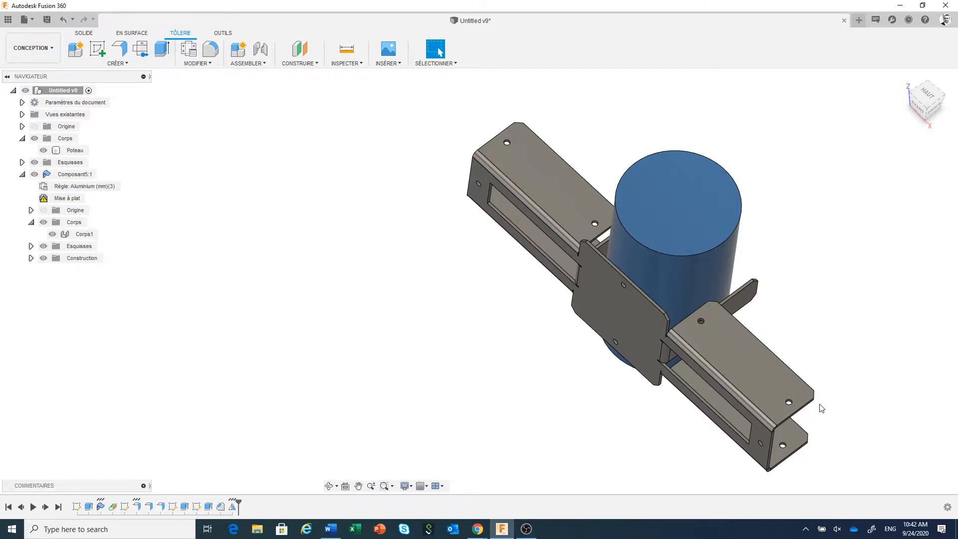
pyautogui.keyDown('shift'); pyautogui.moveTo(822, 408); pyautogui.dragTo(769, 370, button='middle'); pyautogui.keyUp('shift')
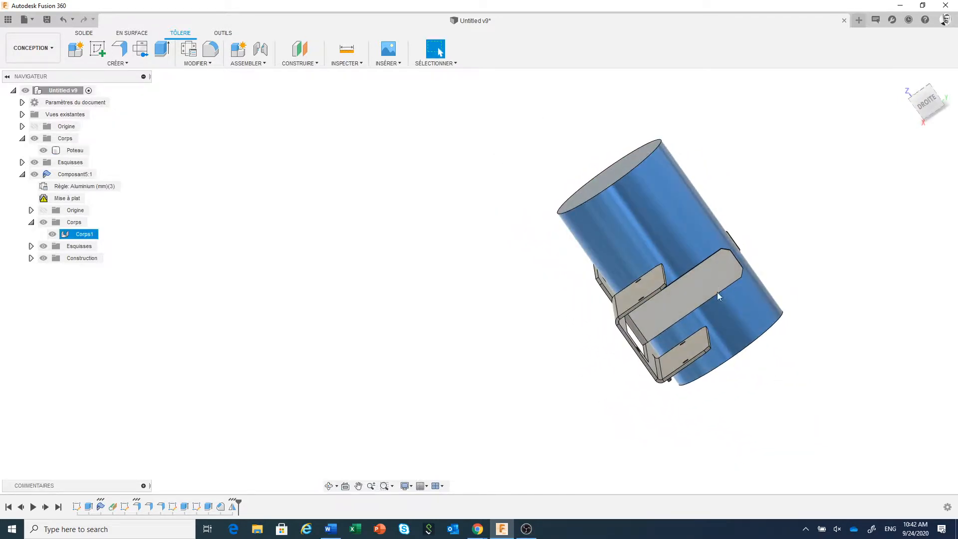
pyautogui.moveTo(702, 277); pyautogui.dragTo(714, 283, button='middle')
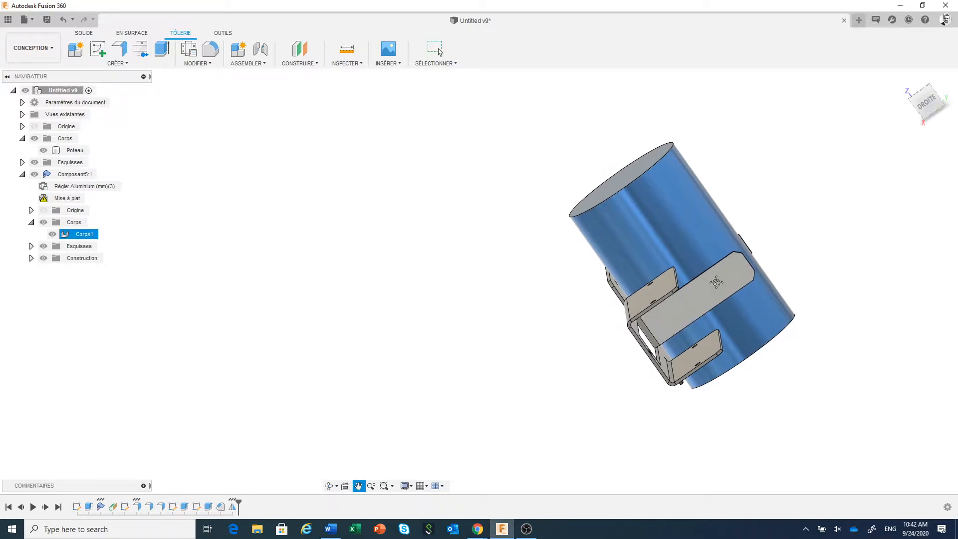
pyautogui.moveTo(776, 358)
pyautogui.keyDown('shift'); pyautogui.mouseDown(button='middle')
pyautogui.moveTo(787, 355)
pyautogui.moveTo(787, 298)
pyautogui.moveTo(776, 300)
pyautogui.moveTo(787, 366)
pyautogui.mouseUp(button='middle'); pyautogui.keyUp('shift')
pyautogui.press('Escape')
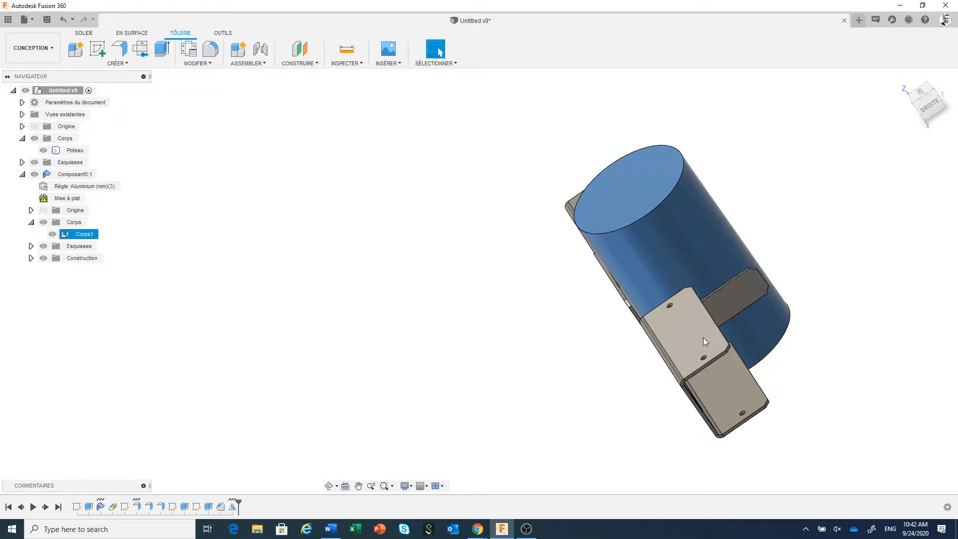
pyautogui.keyDown('shift'); pyautogui.moveTo(703, 337); pyautogui.dragTo(710, 377, button='middle'); pyautogui.keyUp('shift')
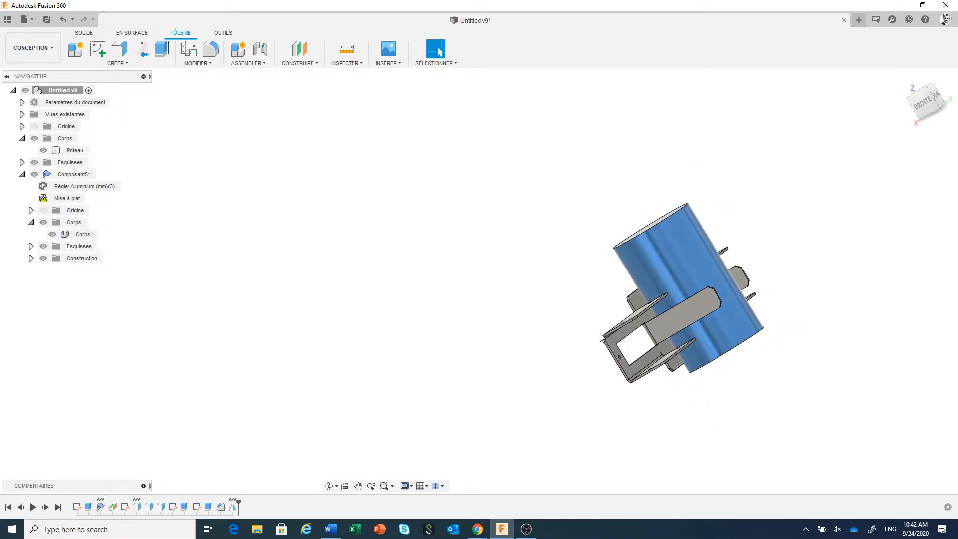
pyautogui.keyDown('shift'); pyautogui.moveTo(661, 394); pyautogui.dragTo(627, 401, button='middle'); pyautogui.keyUp('shift')
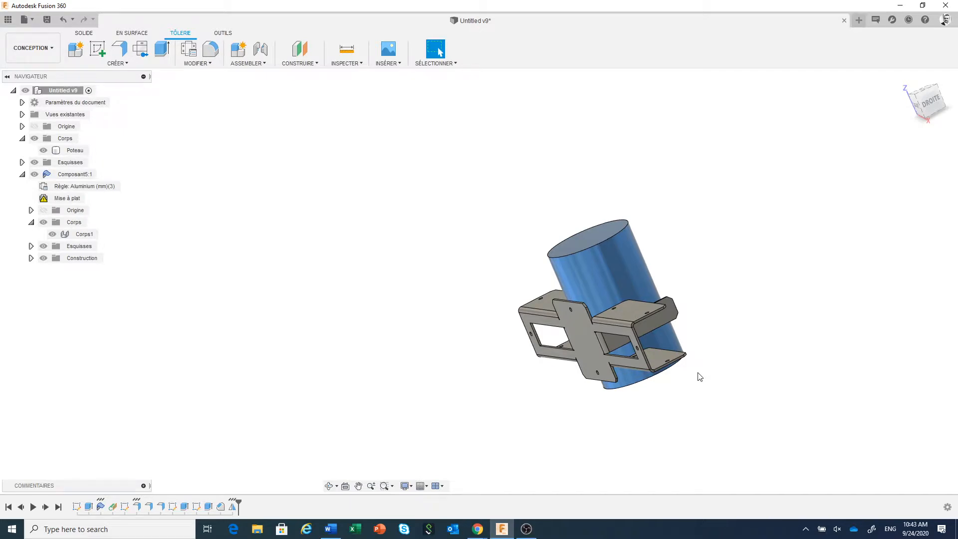
pyautogui.moveTo(698, 375); pyautogui.dragTo(716, 389, button='middle')
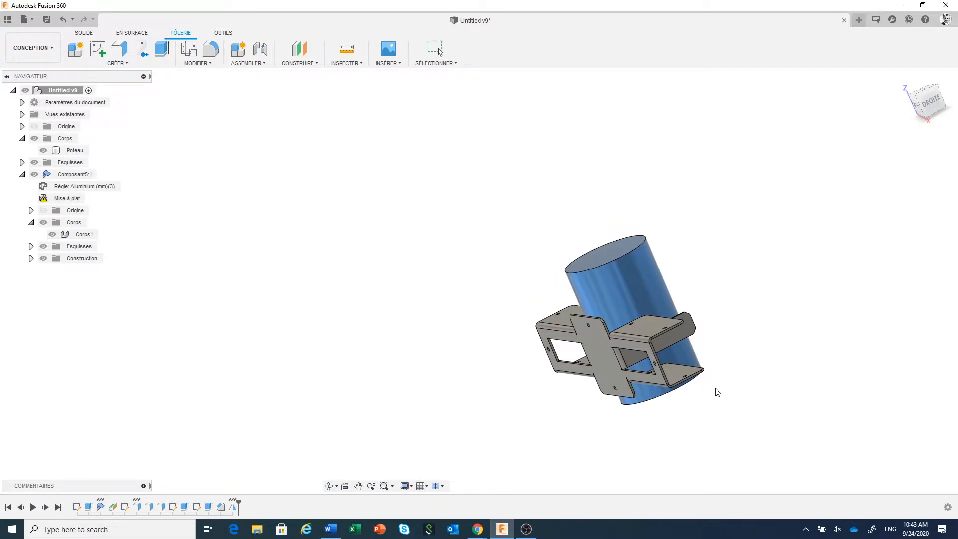
pyautogui.scroll(-3, 528, 278)
pyautogui.keyDown('shift'); pyautogui.moveTo(522, 278); pyautogui.dragTo(543, 288, button='middle'); pyautogui.keyUp('shift')
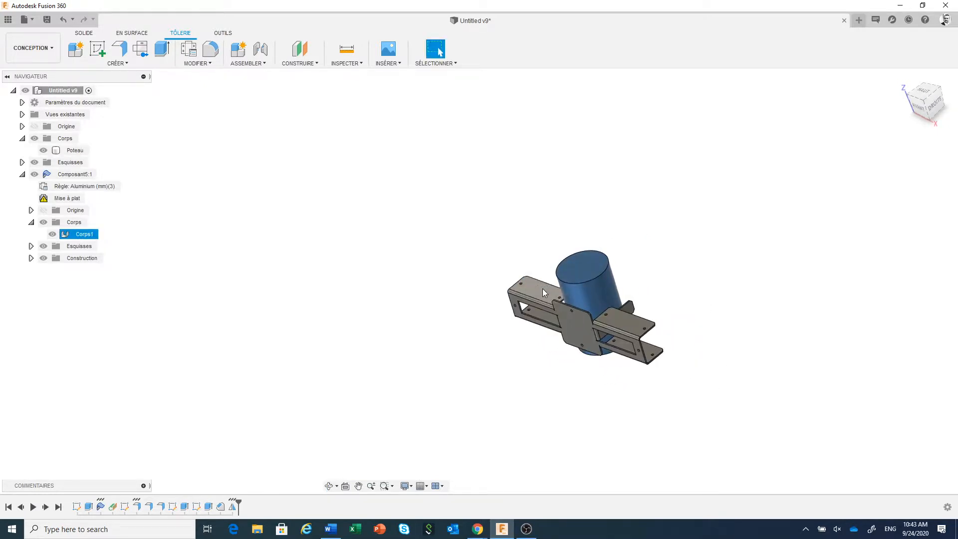
pyautogui.click(33, 48)
pyautogui.moveTo(40, 181)
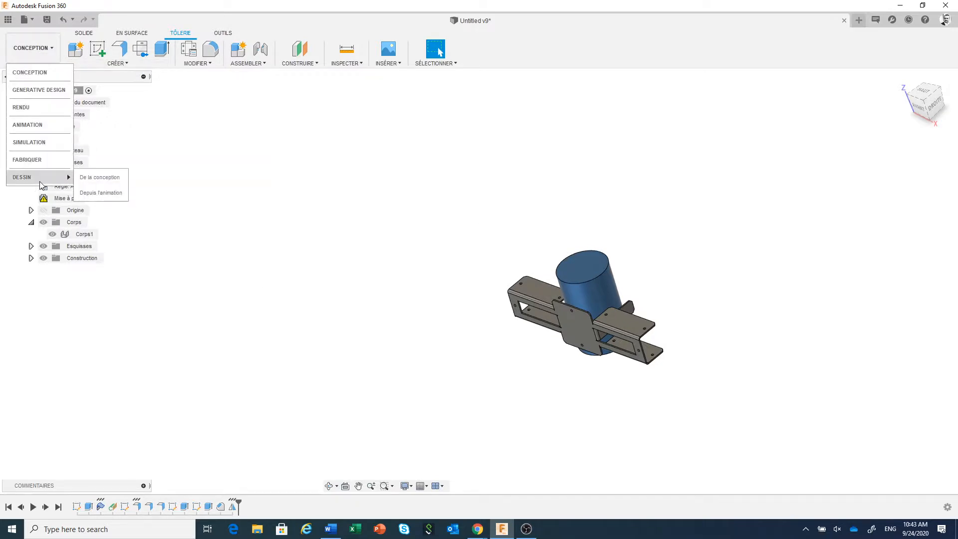
pyautogui.click(204, 210)
# Update the bracket component's outdated flat pattern (Mise à plat)
pyautogui.click(69, 198)
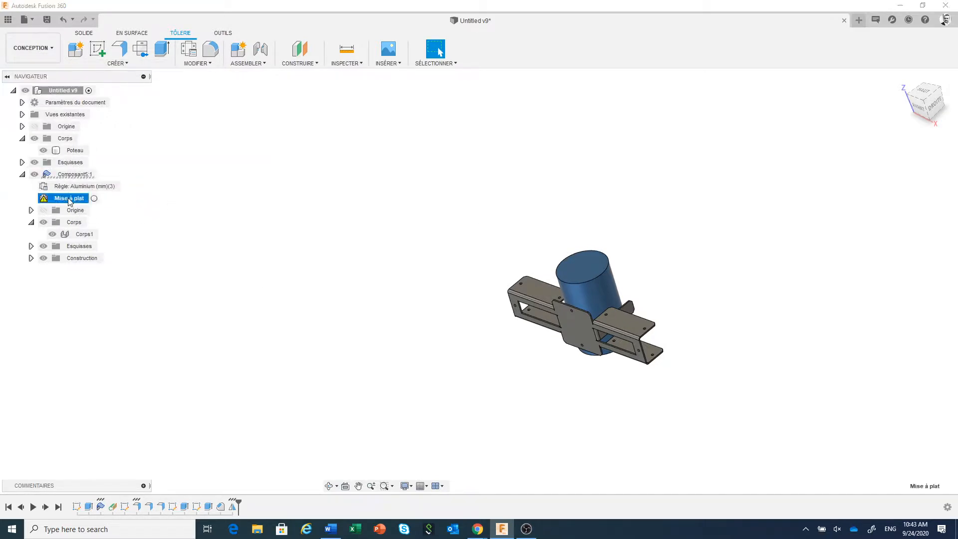
pyautogui.rightClick(70, 201)
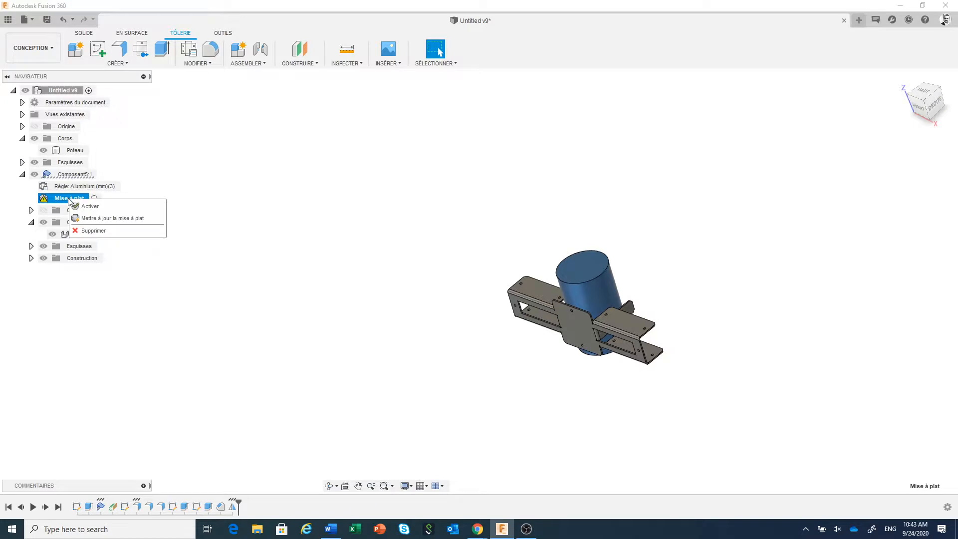
pyautogui.click(101, 222)
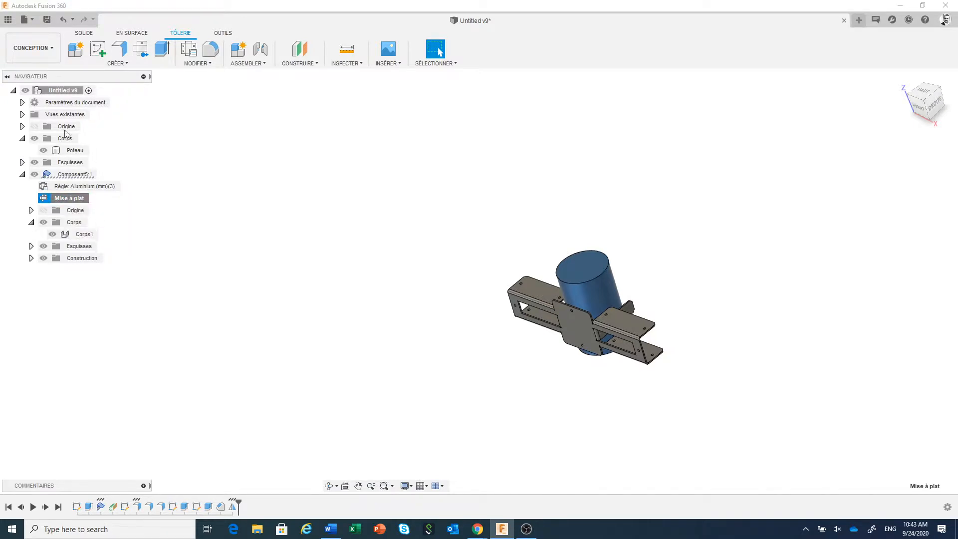
# Start a new drawing from the design, limiting its content to the sheet-metal bracket component
pyautogui.click(50, 55)
pyautogui.moveTo(53, 178)
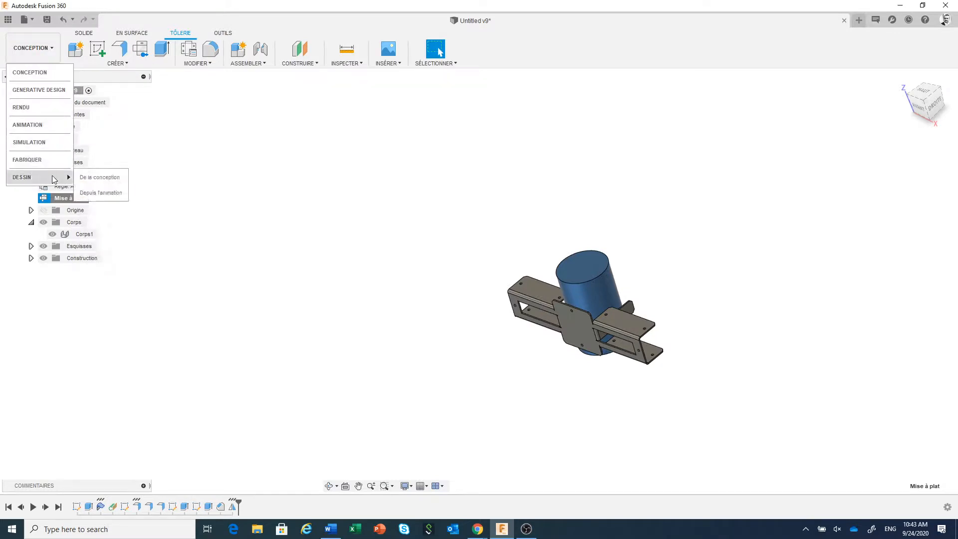
pyautogui.click(105, 179)
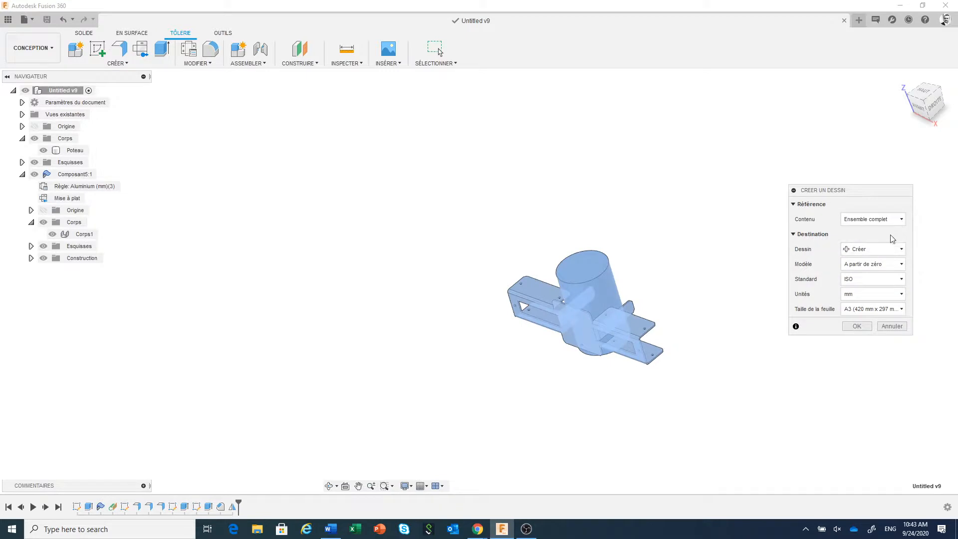
pyautogui.click(891, 221)
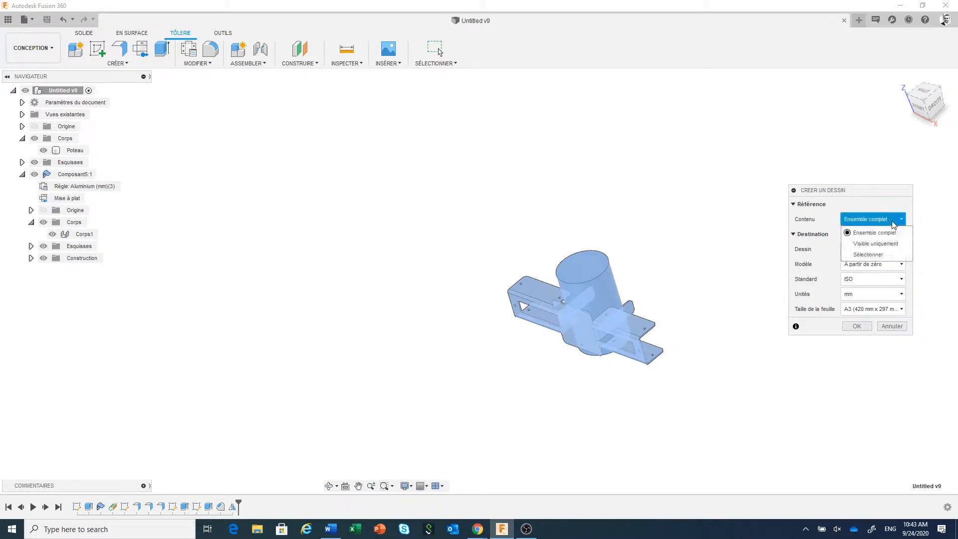
pyautogui.click(875, 253)
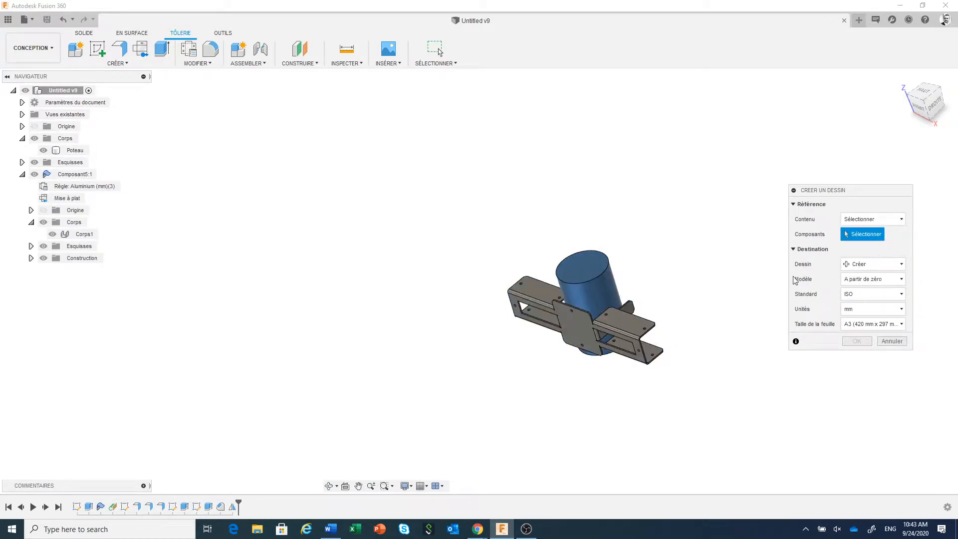
pyautogui.click(635, 330)
pyautogui.click(635, 329)
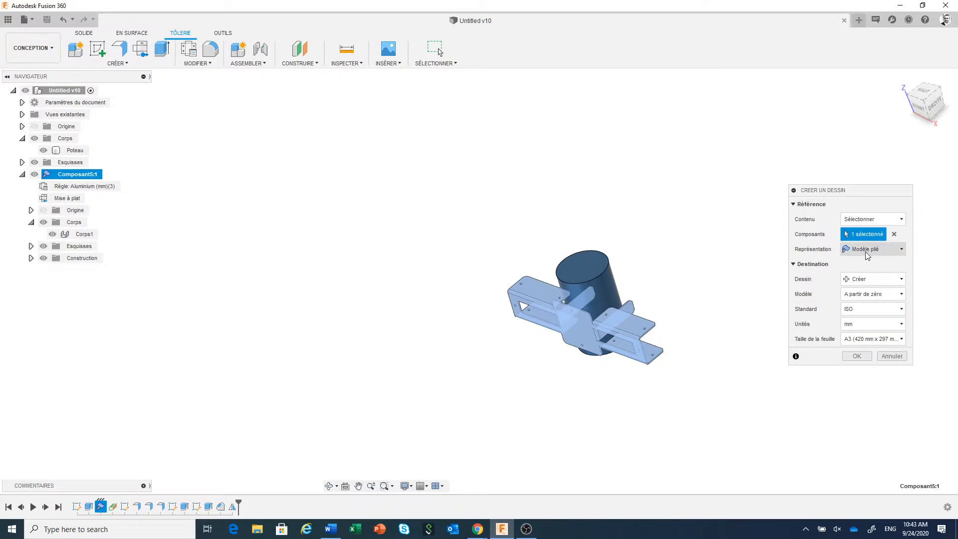
# Set the representation to Mise à plat, create the drawing, and place the flat pattern's 1:2 base view on the left half of the sheet
pyautogui.click(866, 253)
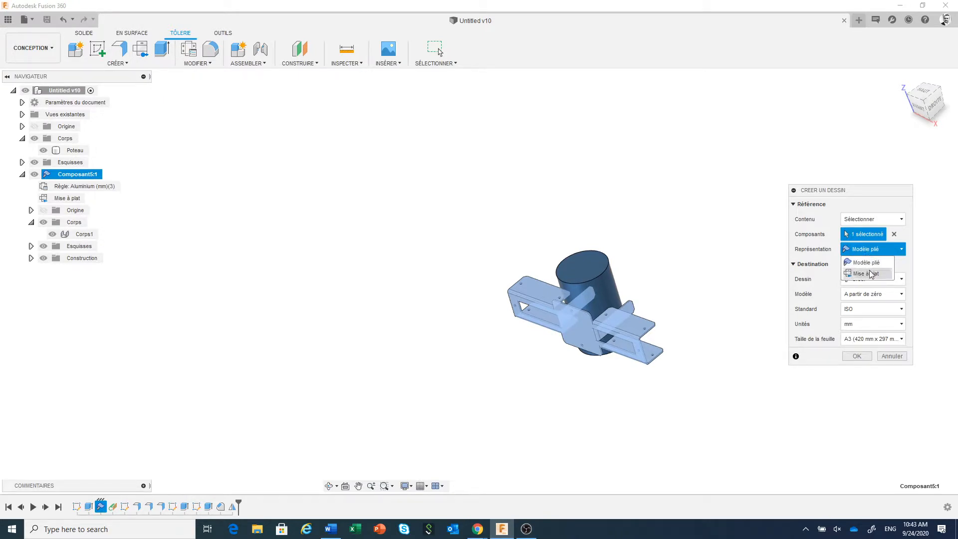
pyautogui.click(868, 274)
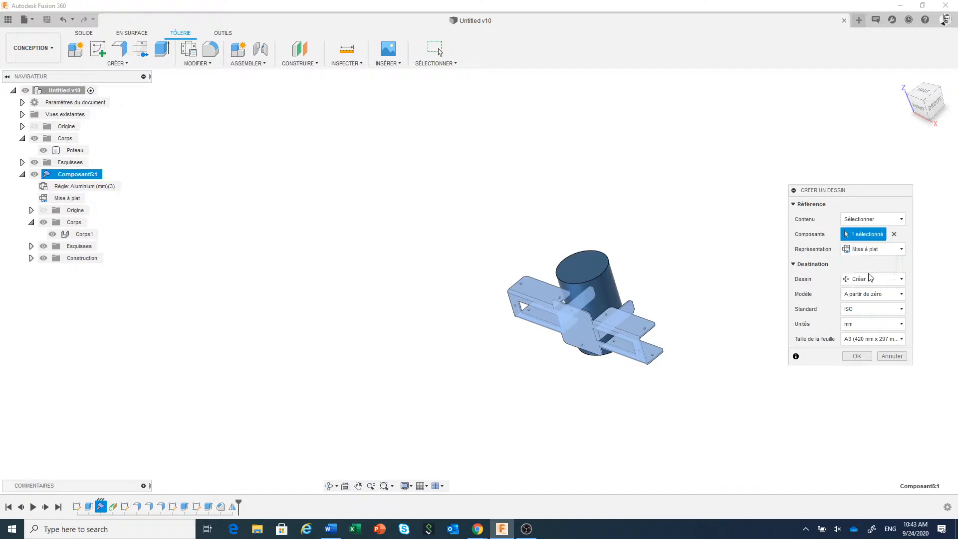
pyautogui.click(858, 356)
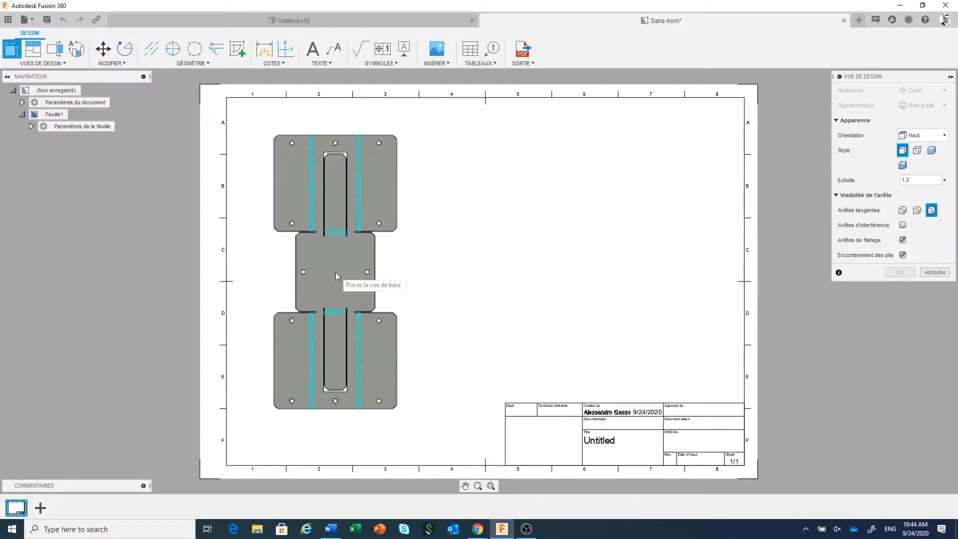
pyautogui.click(336, 276)
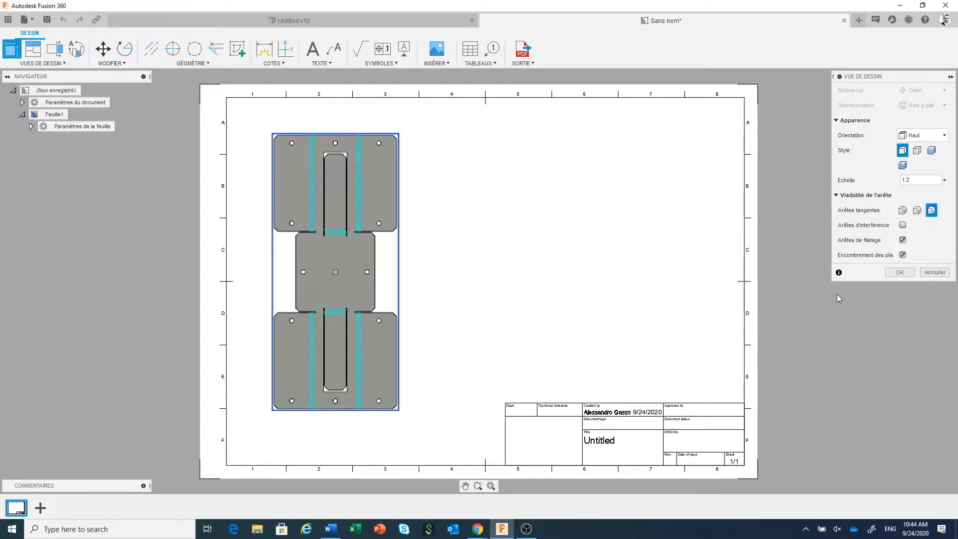
pyautogui.click(898, 272)
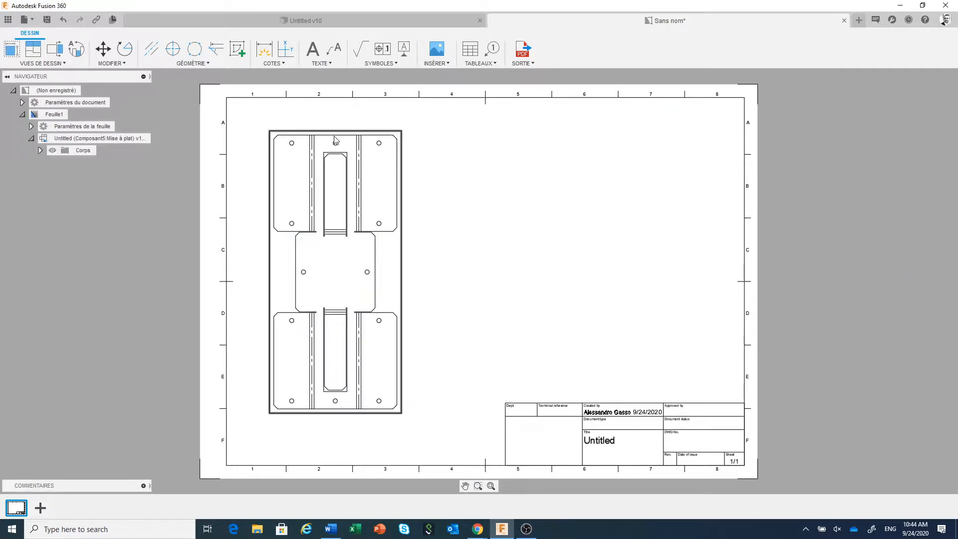
# Dimension the flat pattern's overall width, placing the dimension above the view
pyautogui.scroll(2, 335, 141)
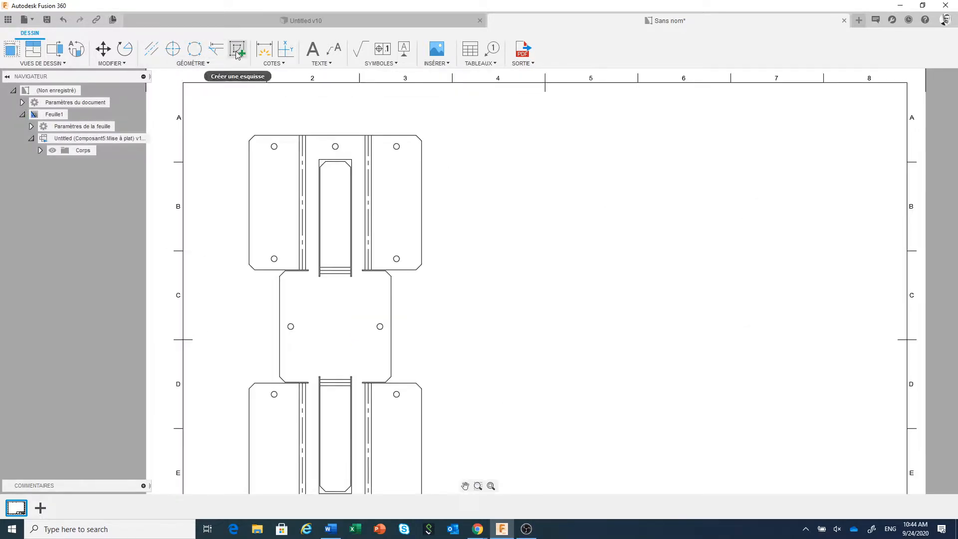
pyautogui.click(265, 52)
pyautogui.click(250, 141)
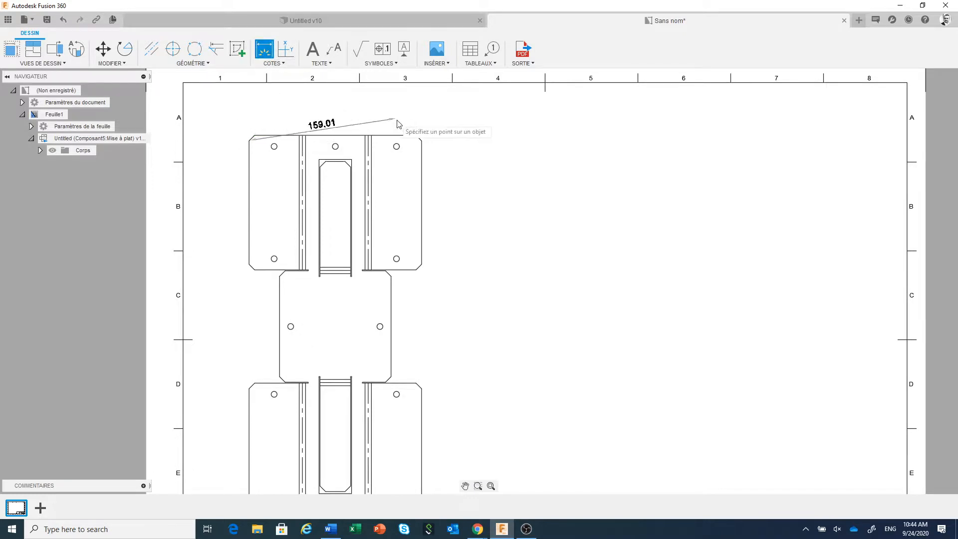
pyautogui.click(421, 141)
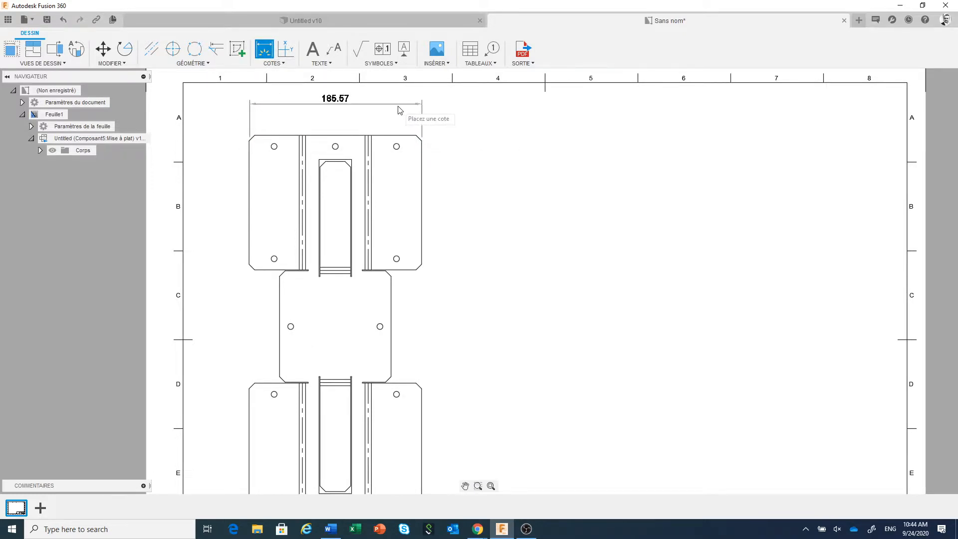
pyautogui.click(405, 113)
# Dimension the flat pattern's overall height between its upper and lower edges, placing the dimension beside the view
pyautogui.scroll(-2, 459, 154)
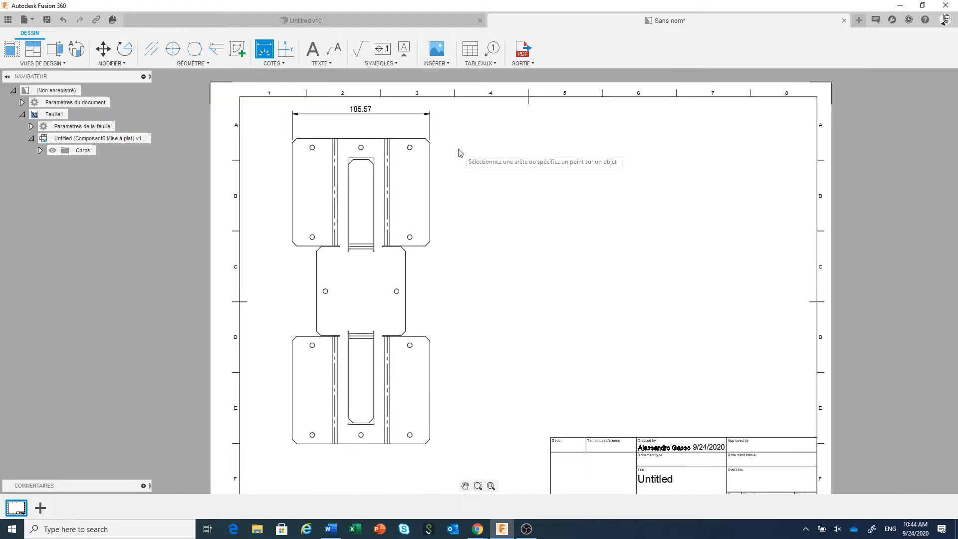
pyautogui.click(425, 140)
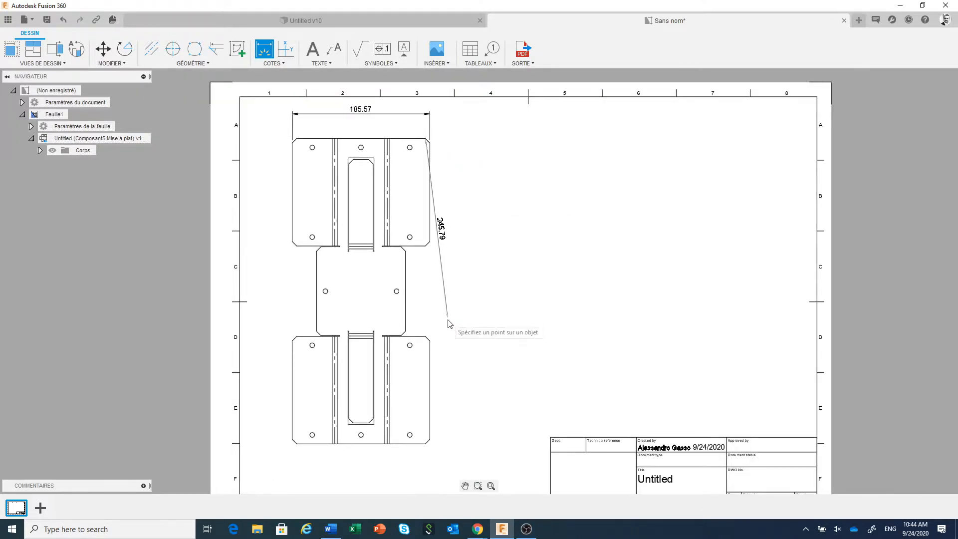
pyautogui.click(428, 442)
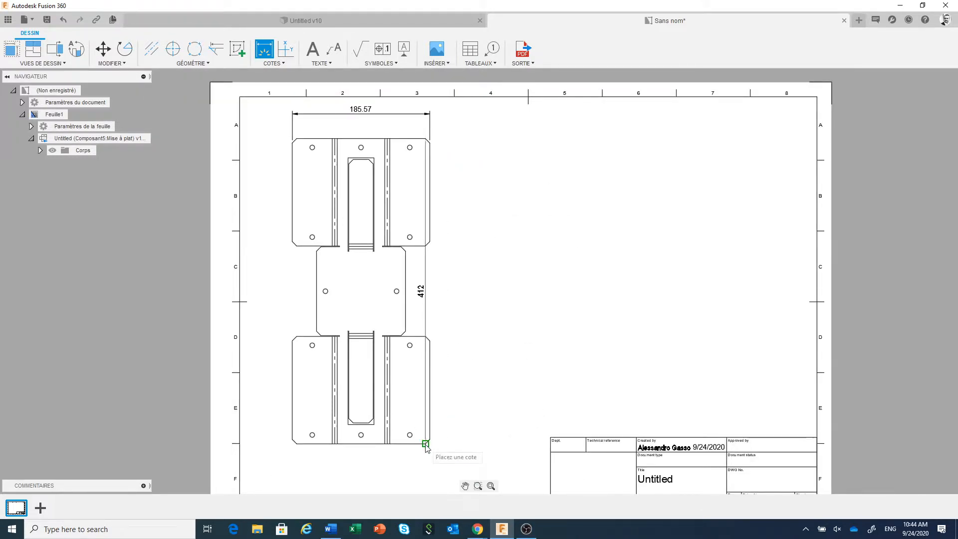
pyautogui.click(483, 357)
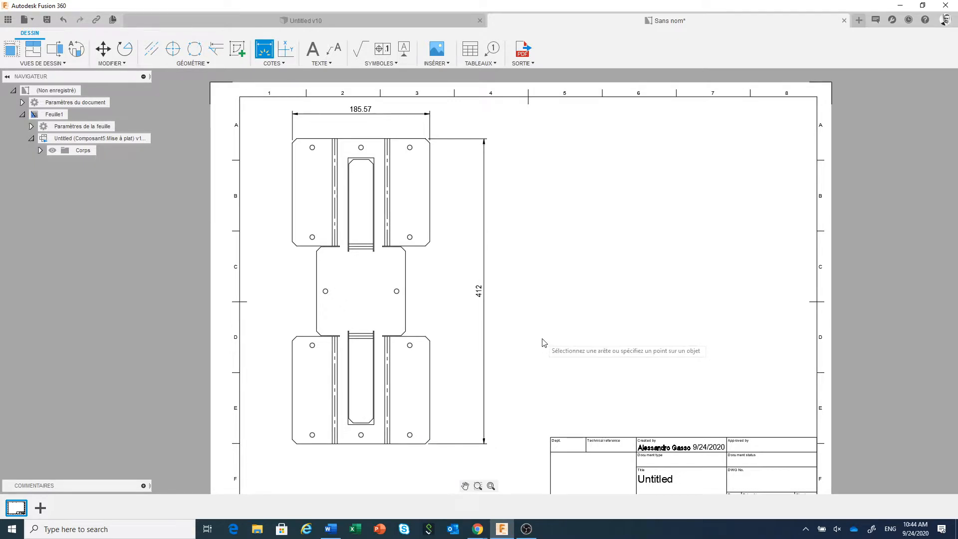
pyautogui.press('Escape')
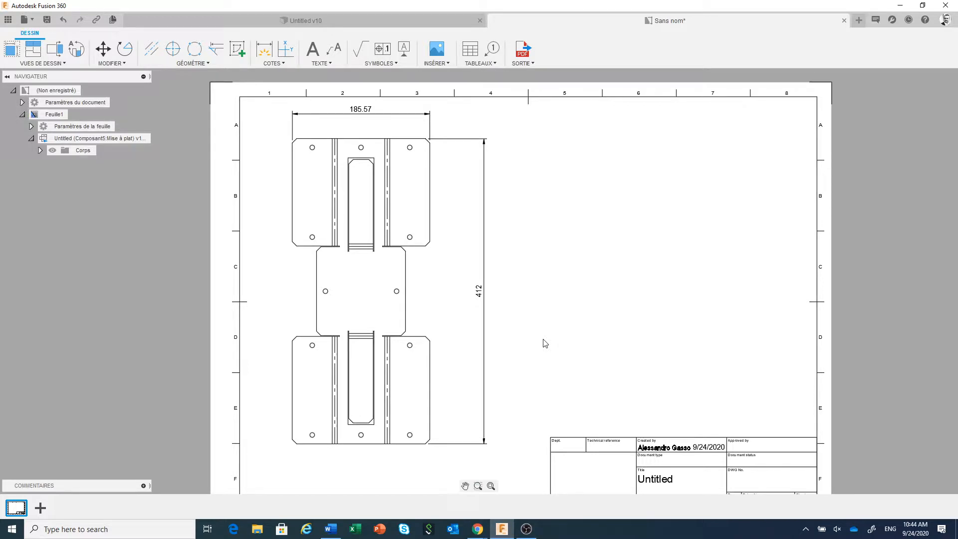
# Insert the bend table (Table de pliage) in the upper-right corner of the drawing sheet's frame
pyautogui.click(470, 50)
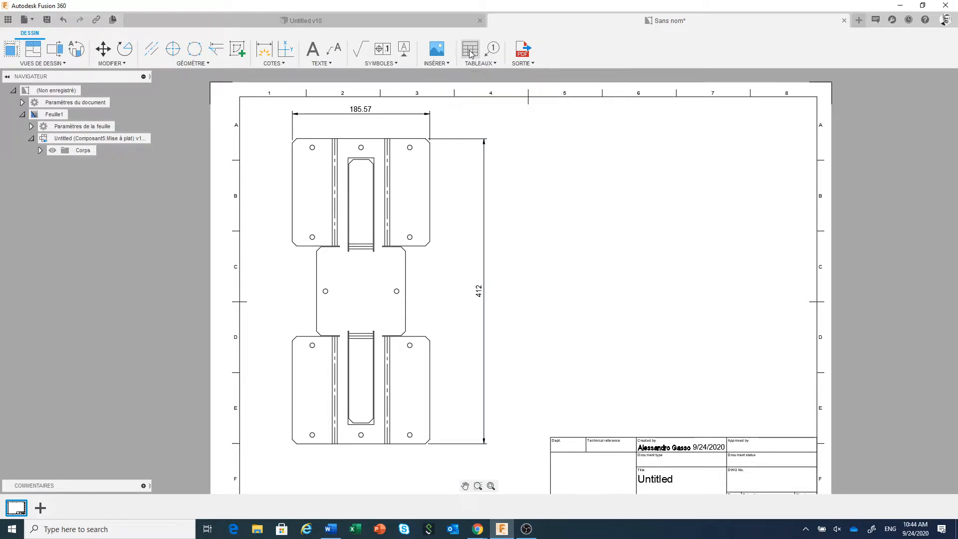
pyautogui.click(817, 101)
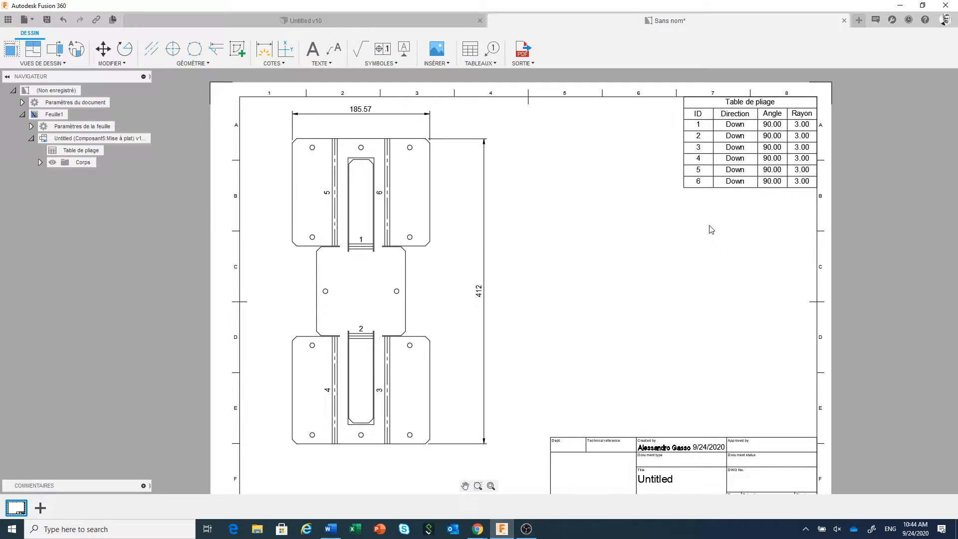
pyautogui.scroll(-1, 713, 223)
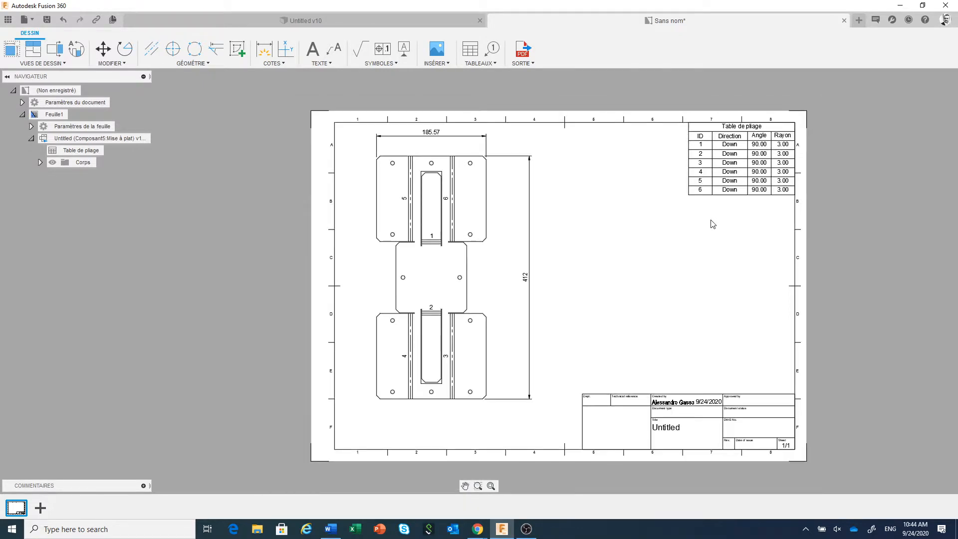
# Return to the bracket design and start another drawing from it, with only the bracket component as content
pyautogui.click(409, 22)
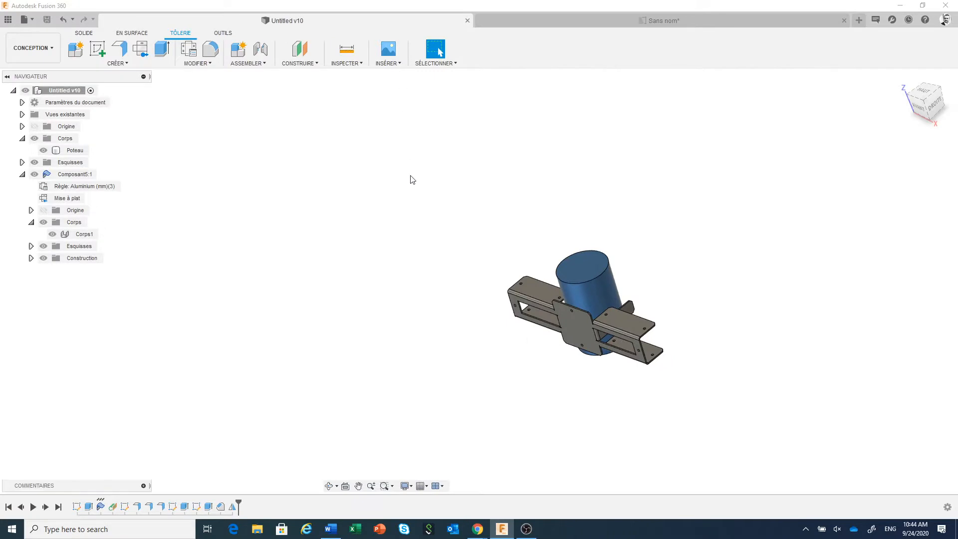
pyautogui.click(27, 54)
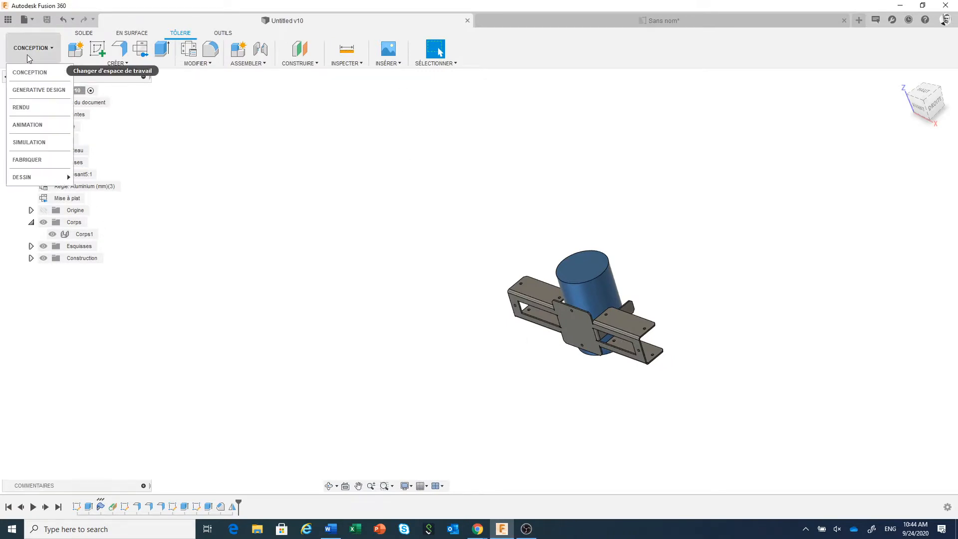
pyautogui.moveTo(49, 179)
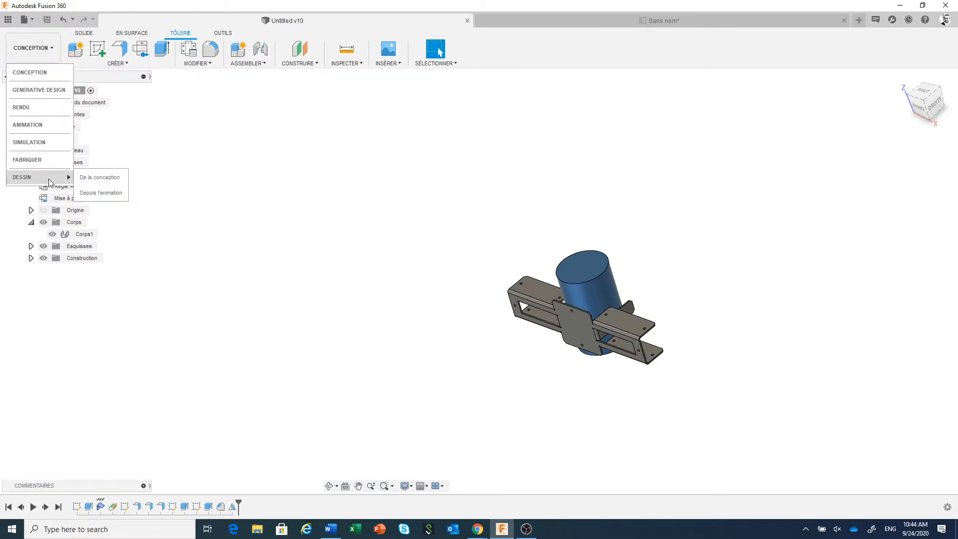
pyautogui.click(105, 180)
pyautogui.click(864, 223)
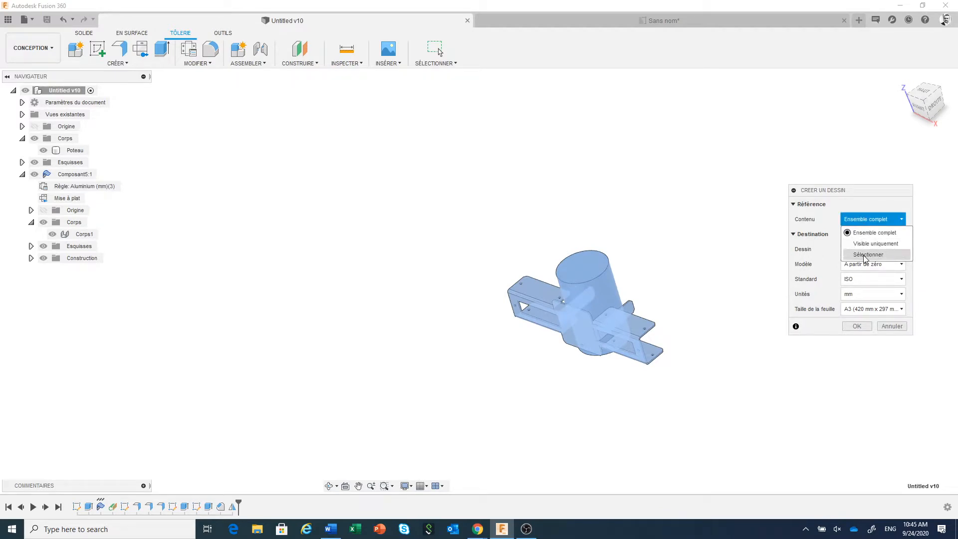
pyautogui.click(868, 254)
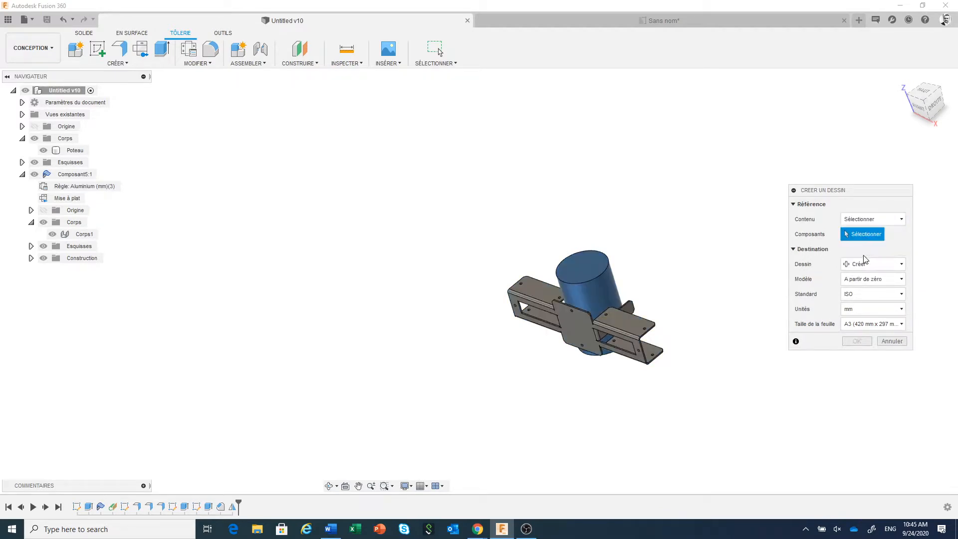
pyautogui.click(633, 335)
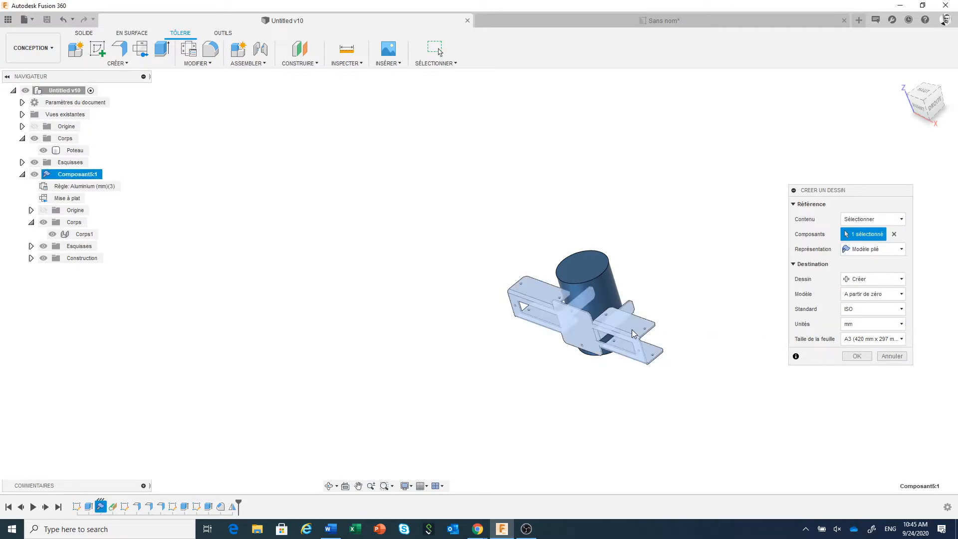
# Send the folded model to the existing Sans nom drawing on sheet Feuille1
pyautogui.click(873, 280)
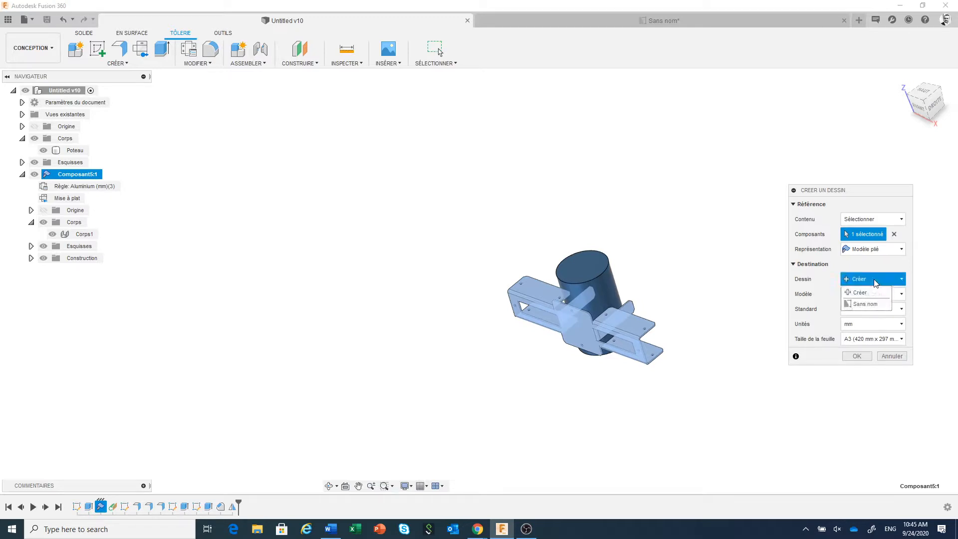
pyautogui.click(874, 309)
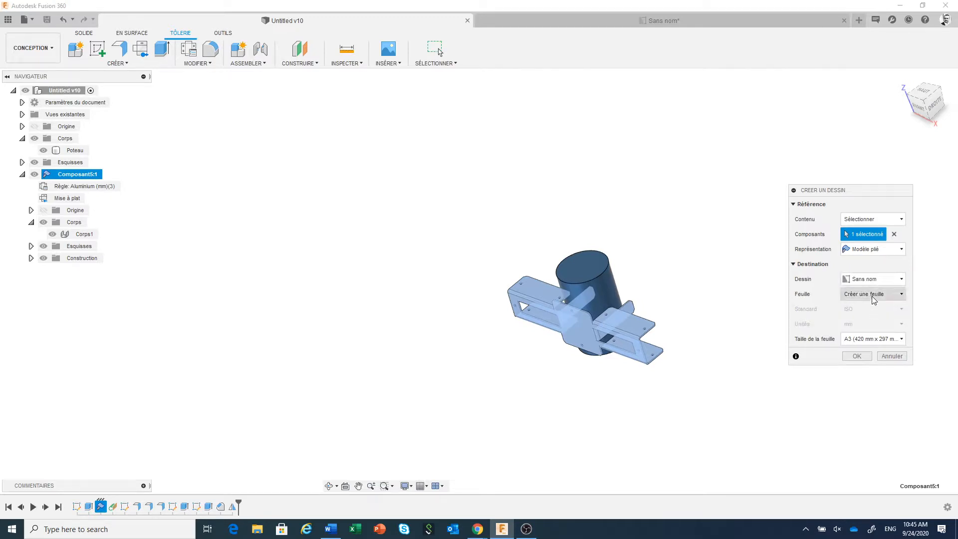
pyautogui.click(873, 295)
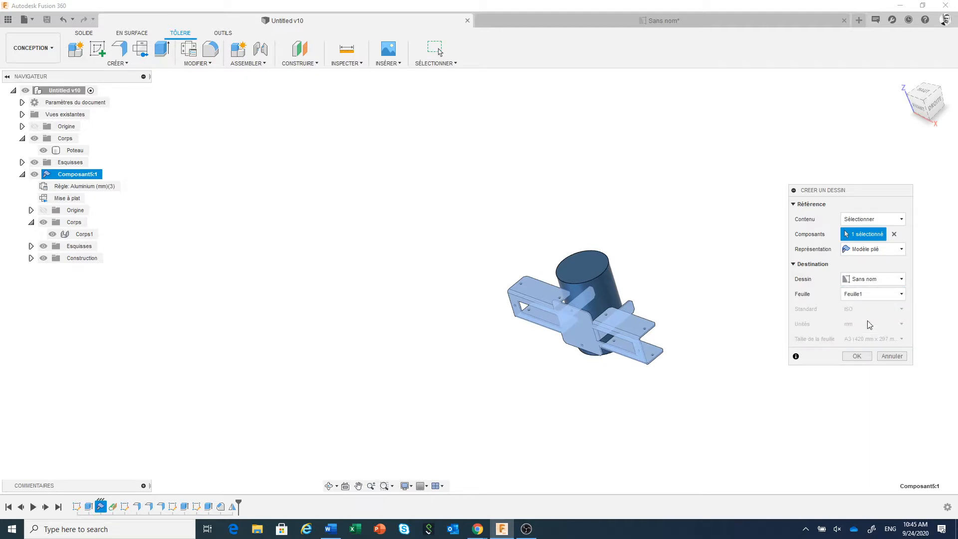
pyautogui.click(856, 356)
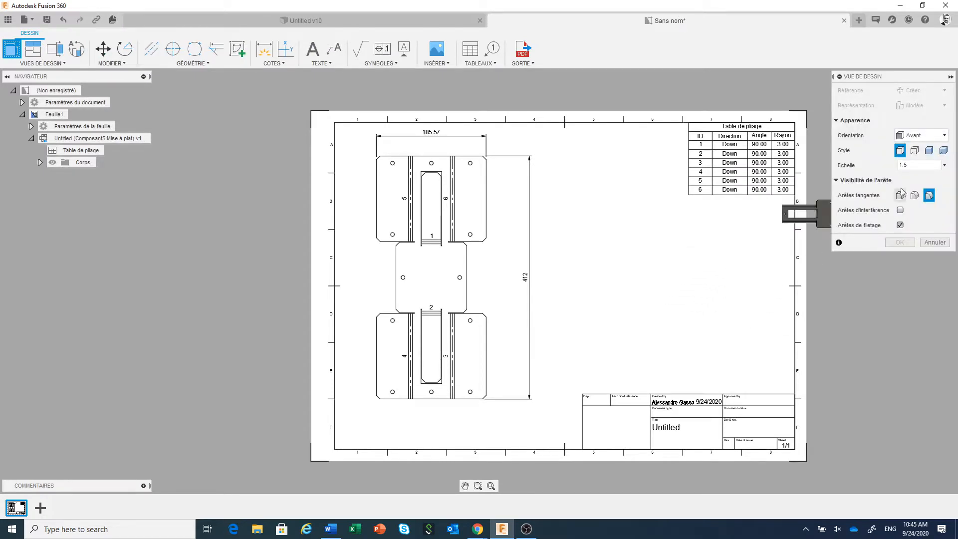
# Set the folded bracket's base view to 1:2 scale and orient it to the saved Vista view
pyautogui.click(946, 168)
pyautogui.click(927, 186)
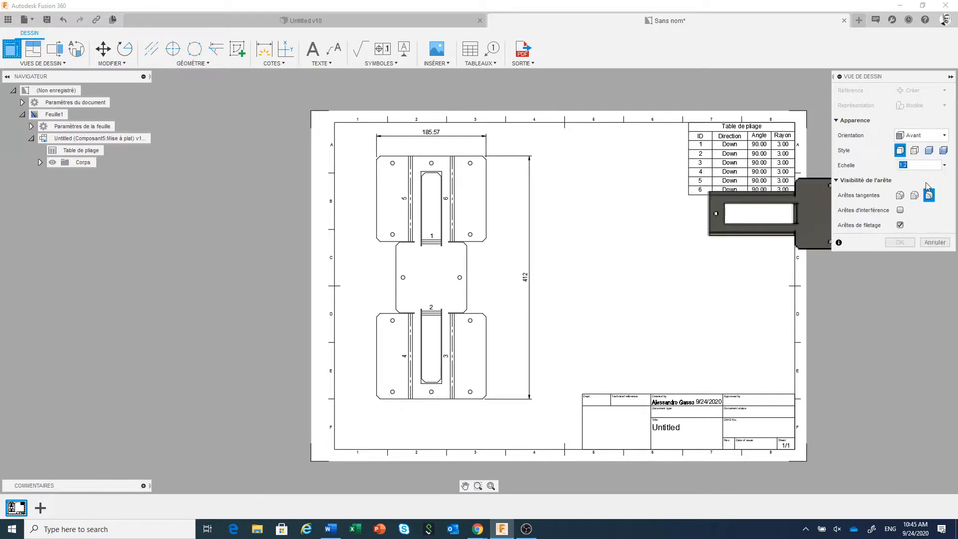
pyautogui.click(914, 137)
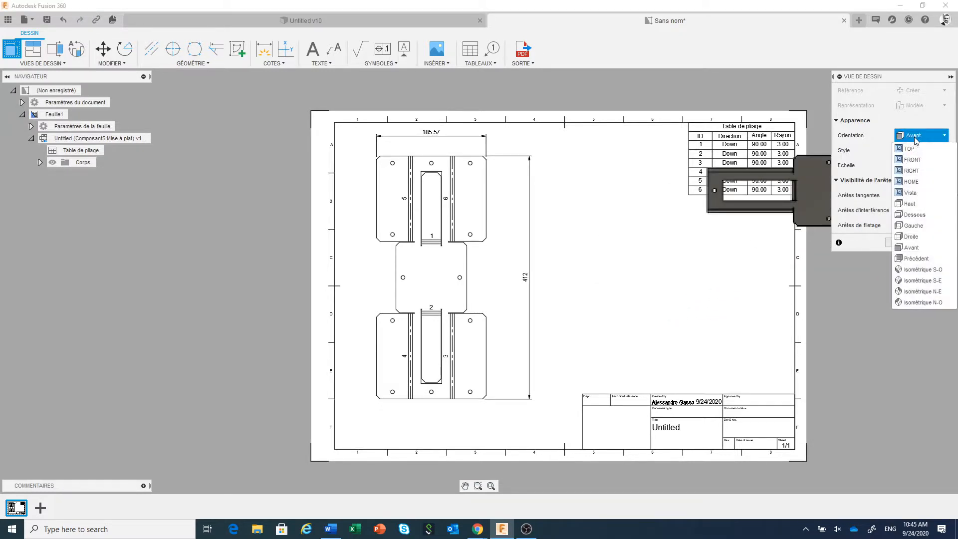
pyautogui.click(915, 192)
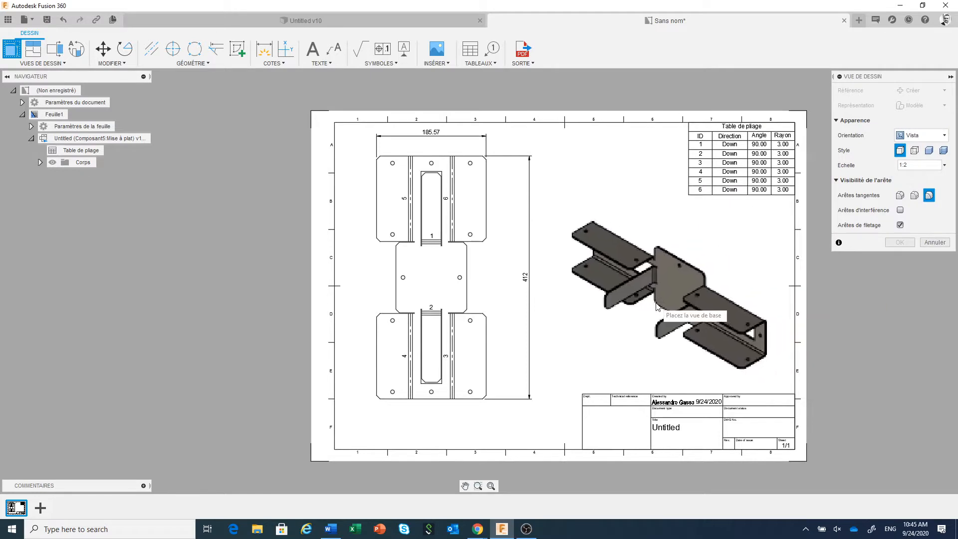
# Give the view a shaded style with full tangent edges and place it between the bend table and title block
pyautogui.click(929, 152)
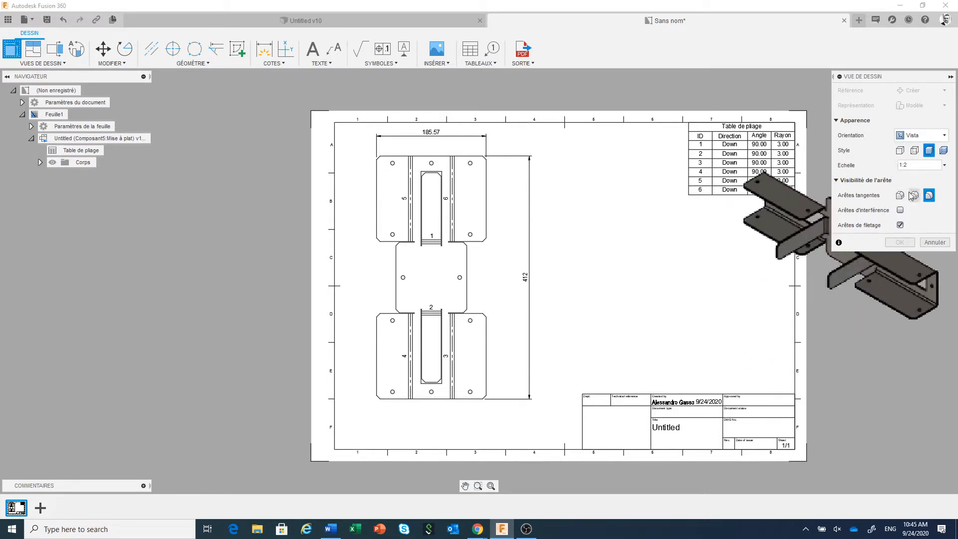
pyautogui.click(900, 195)
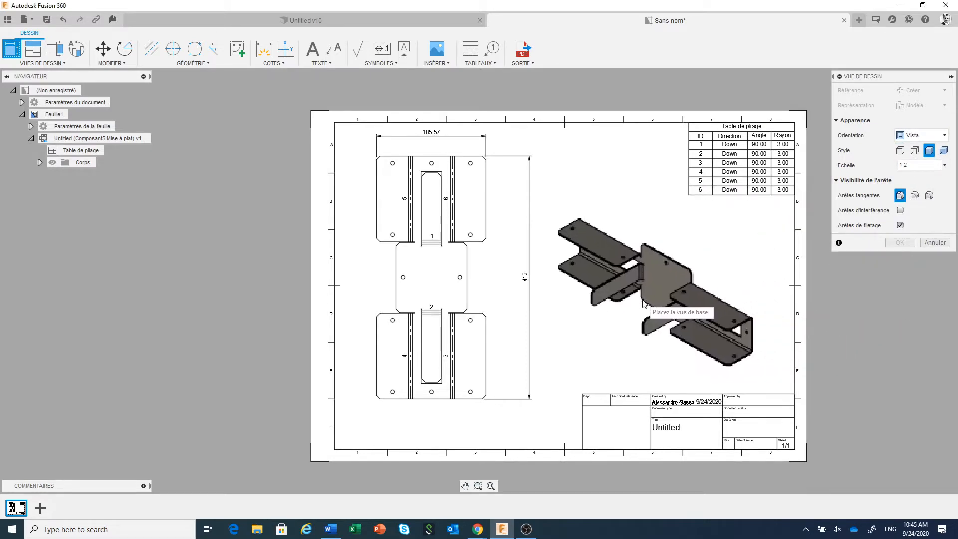
pyautogui.click(643, 303)
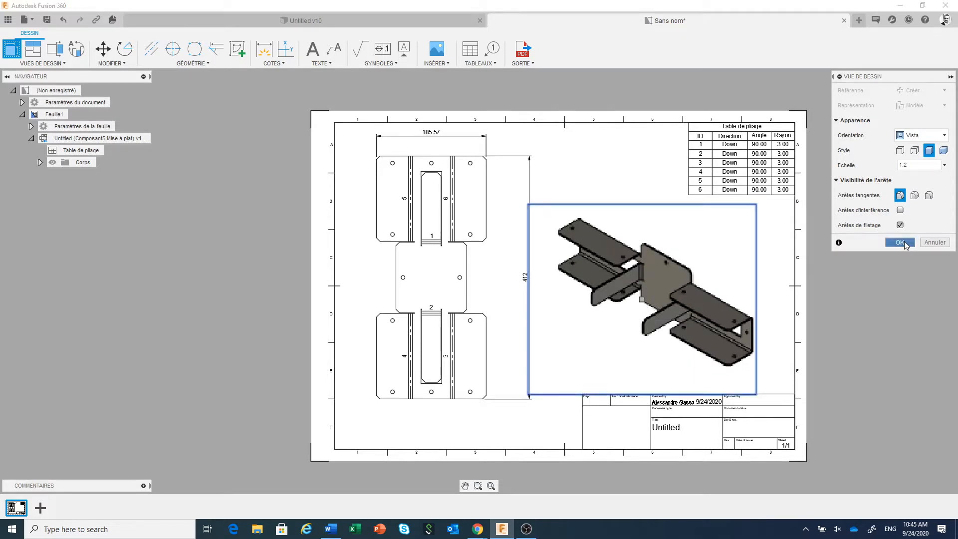
pyautogui.click(902, 243)
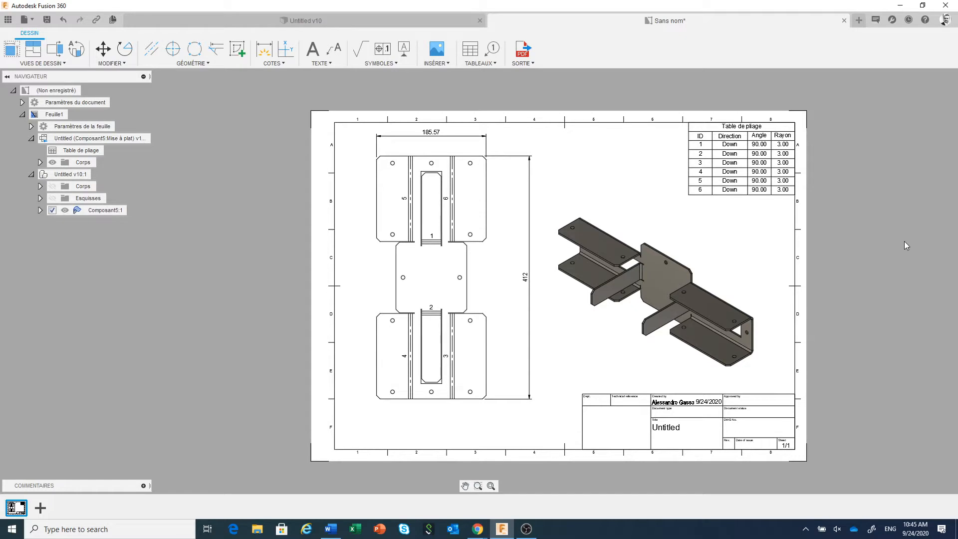
# Return to the bracket design and set the user parameter Dia_Pot to 80 mm
pyautogui.click(333, 22)
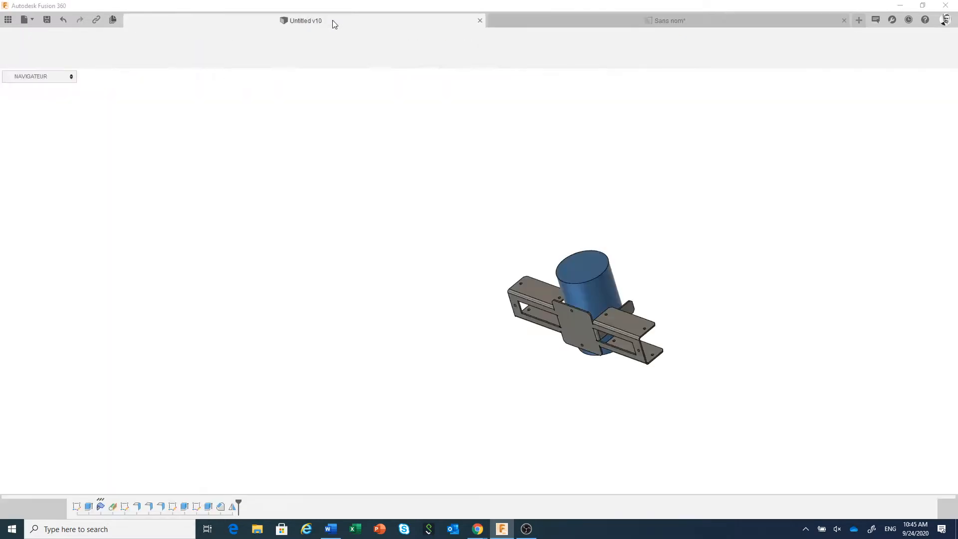
pyautogui.moveTo(508, 244); pyautogui.dragTo(601, 268, button='middle')
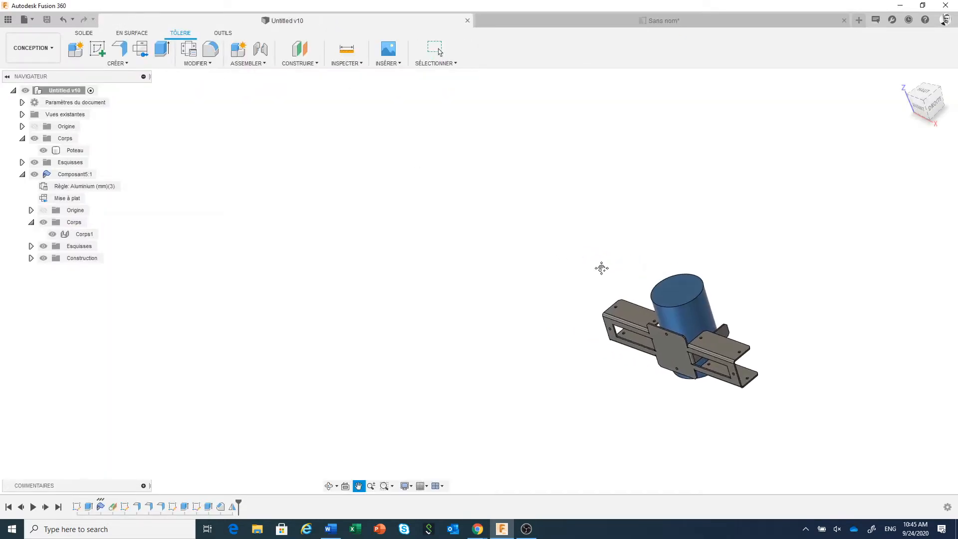
pyautogui.click(192, 63)
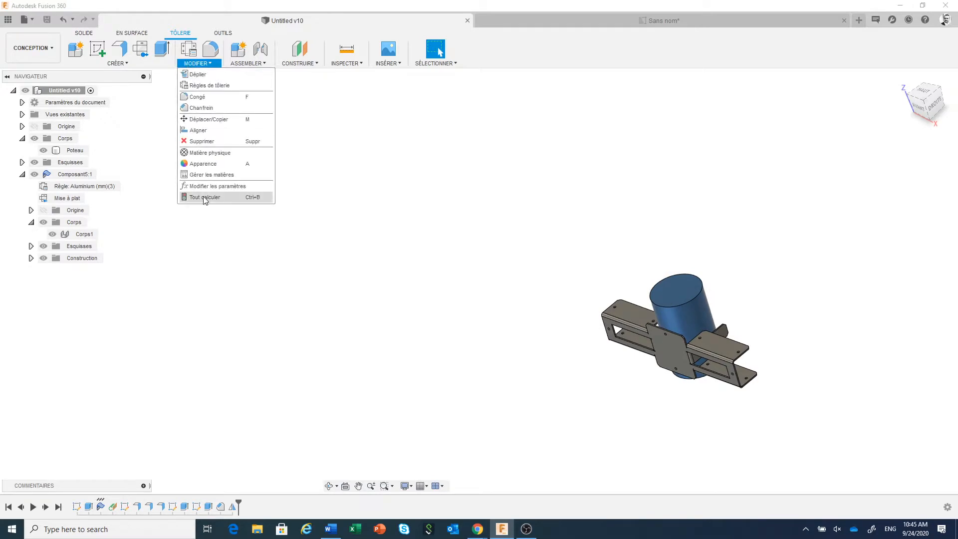
pyautogui.click(209, 186)
pyautogui.click(373, 137)
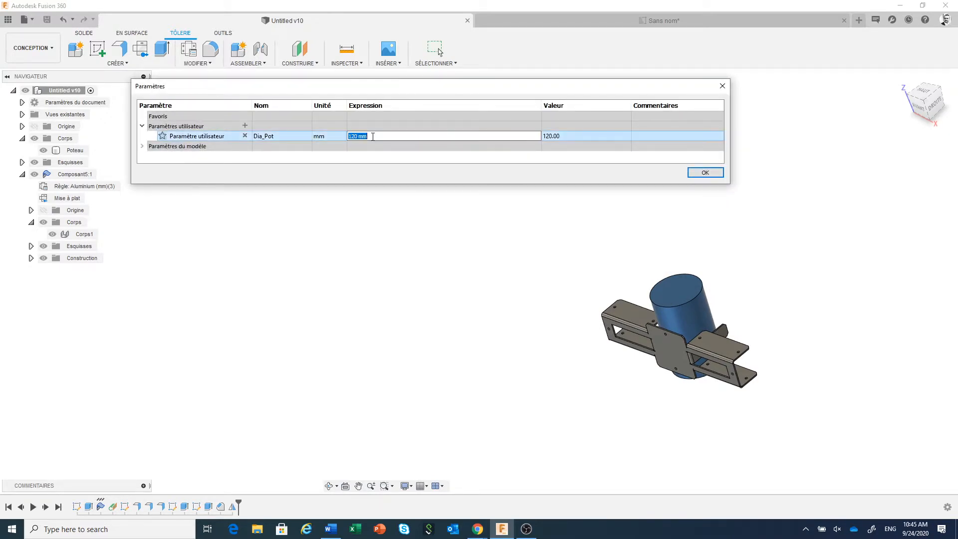
pyautogui.write('80')
pyautogui.press('Return')
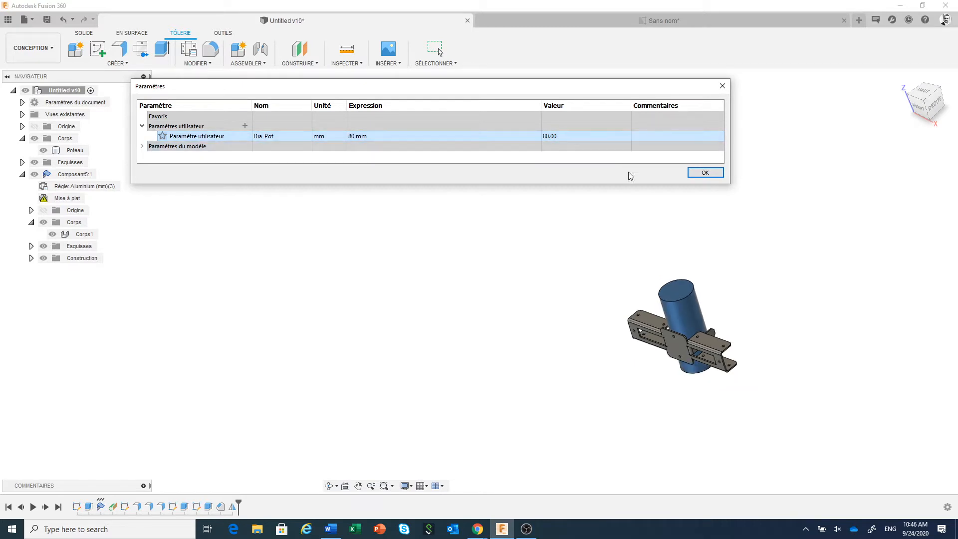
pyautogui.click(704, 173)
# Update the outdated flat pattern (Mise à plat) of the bracket component and save the design as a new version
pyautogui.click(67, 199)
pyautogui.rightClick(67, 198)
pyautogui.click(86, 216)
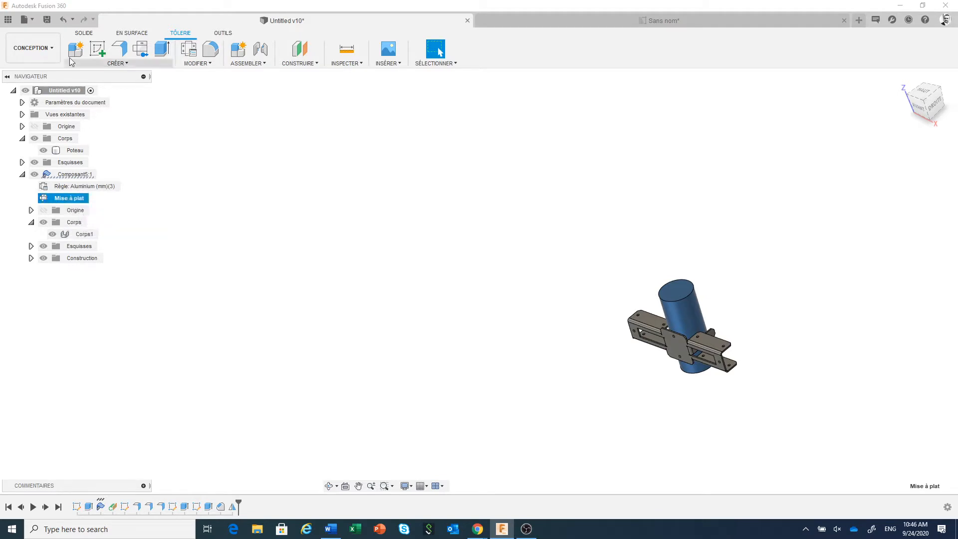
pyautogui.click(47, 20)
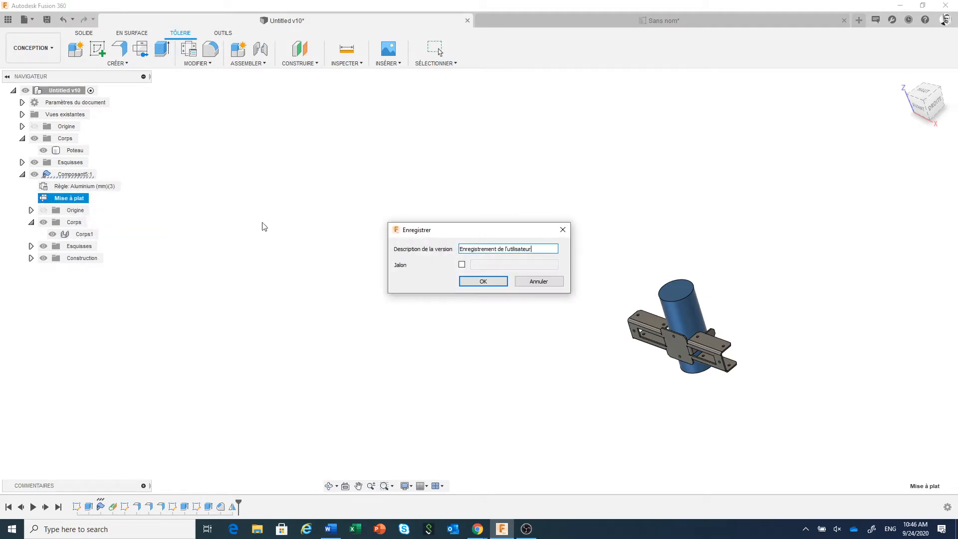
pyautogui.click(462, 282)
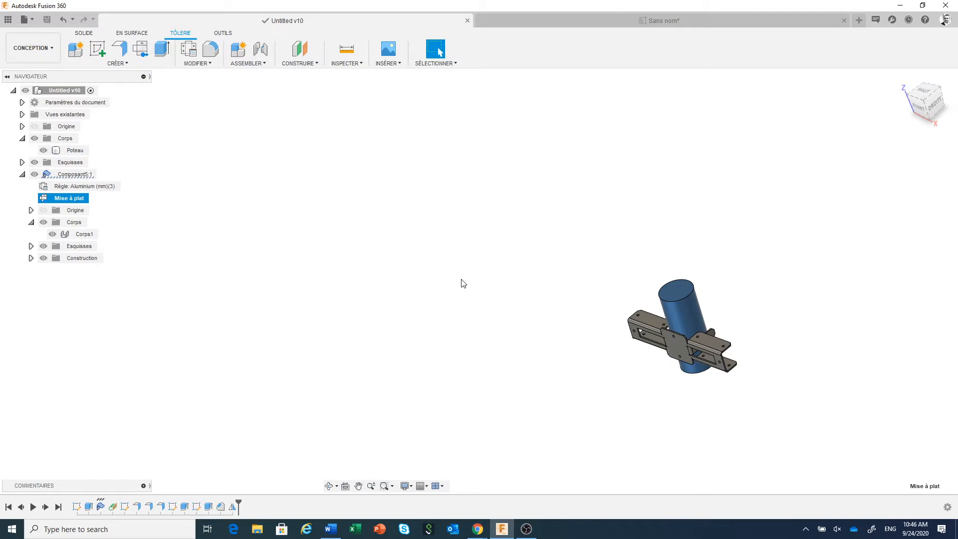
# Return to the Sans nom drawing and update its views and dimensions to the latest version of the design
pyautogui.click(534, 22)
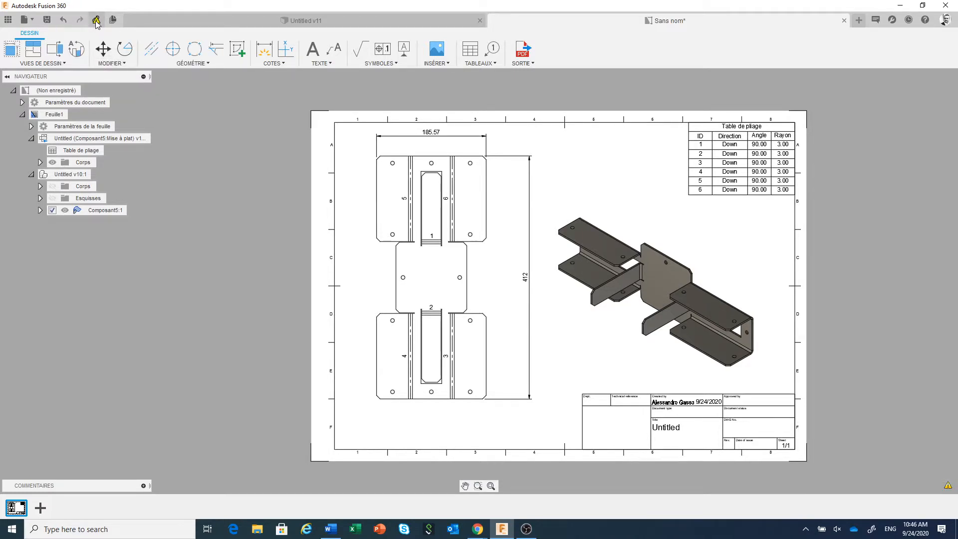
pyautogui.click(96, 21)
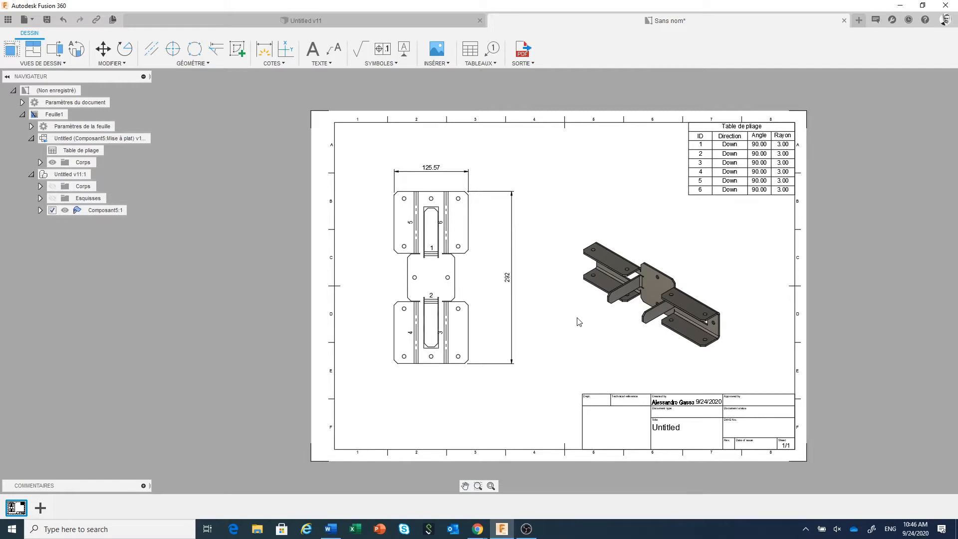
pyautogui.click(628, 534)
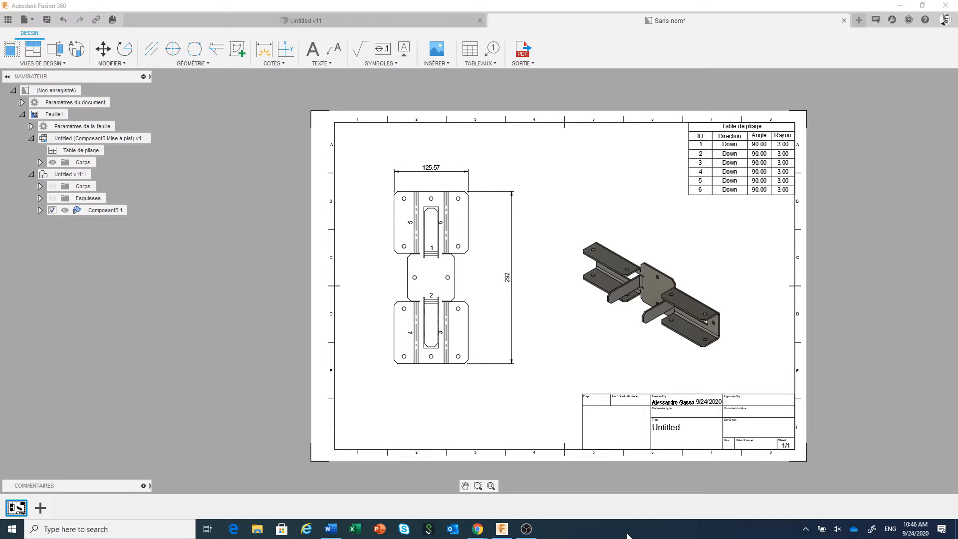